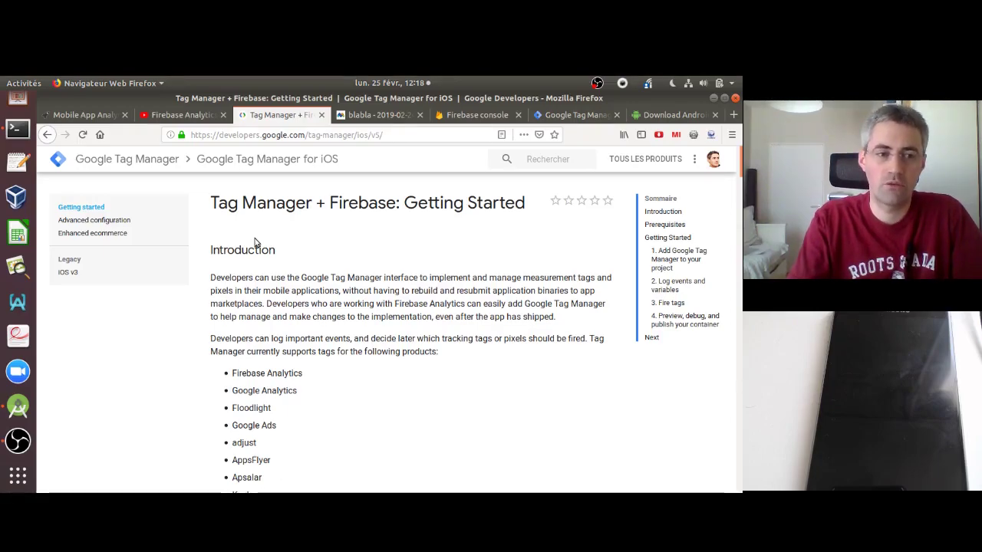
left_click(18, 406)
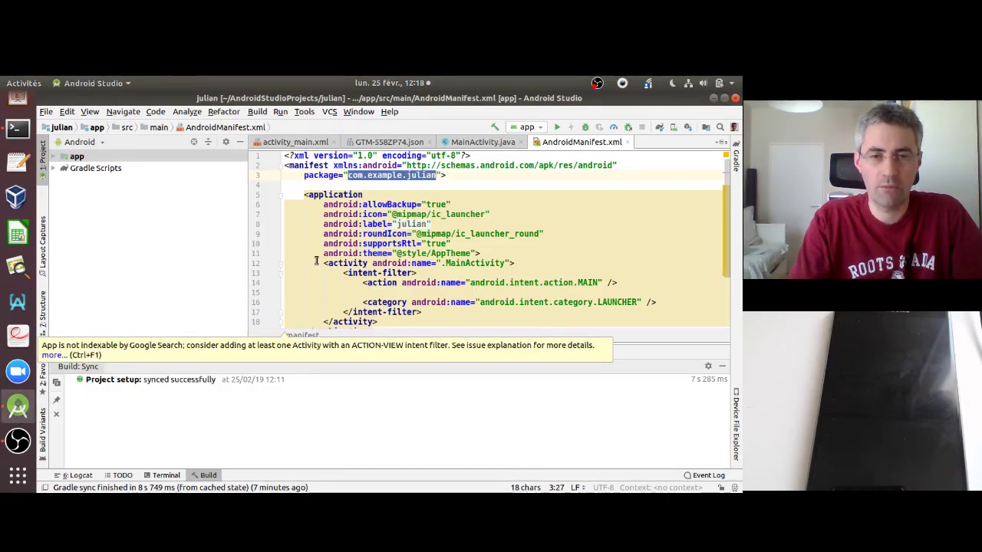
scroll(17, 108, "up", 3)
scroll(17, 107, "up", 2)
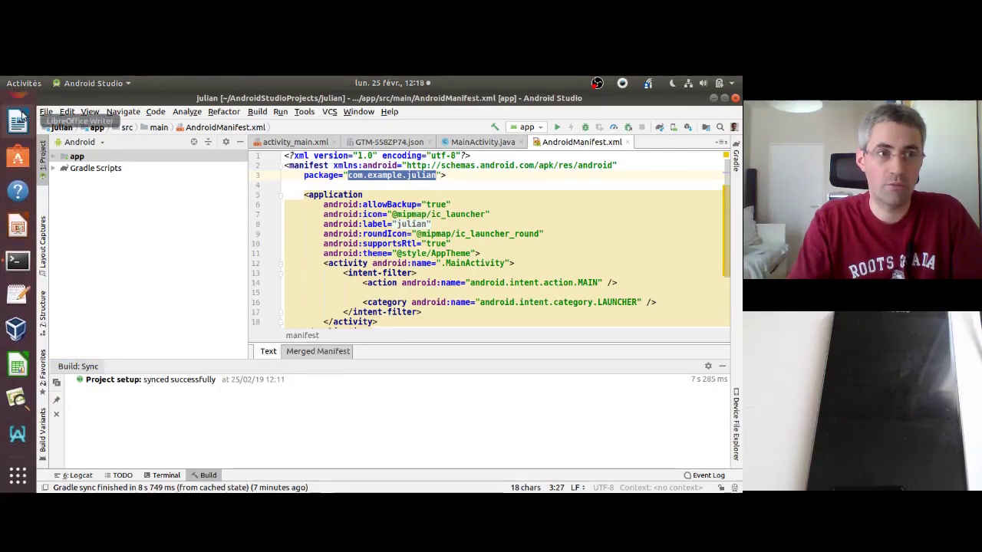
Switch to Firefox and open the Google Tag Manager Getting Started guide for Android.
left_click(17, 141)
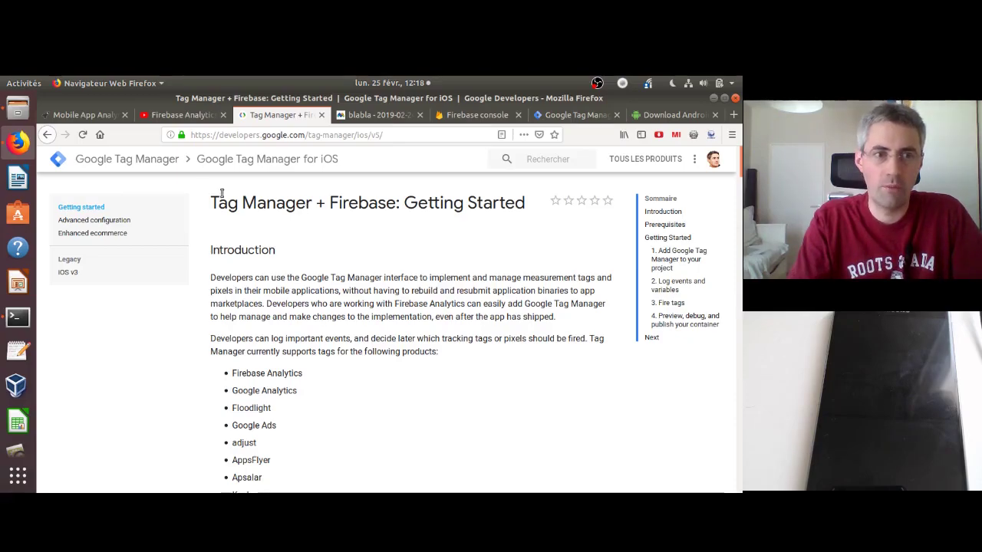
left_click(170, 168)
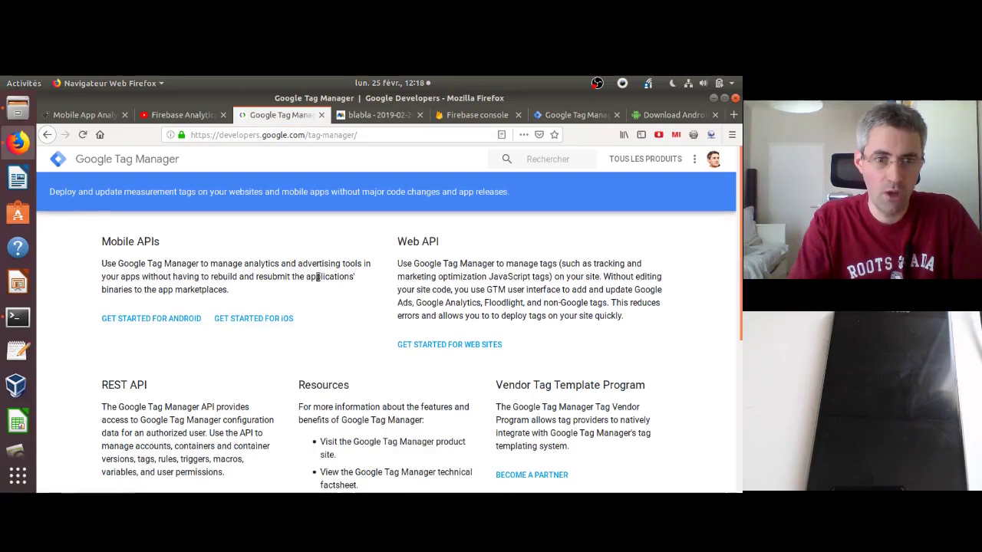
left_click(184, 319)
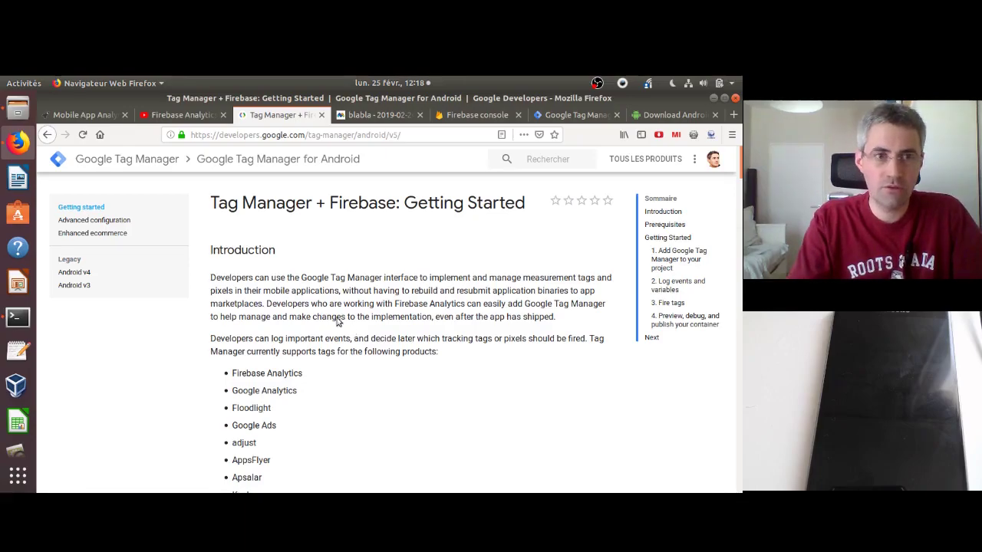
Look over the Blast Analytics article on mobile app analytics tracking using Firebase and GTM.
left_click(95, 113)
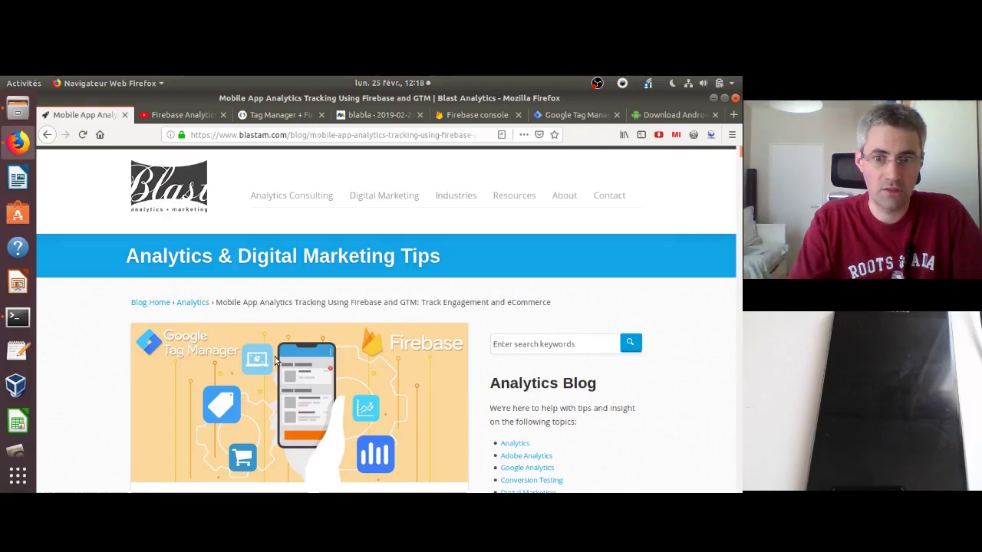
mouse_move(310, 200)
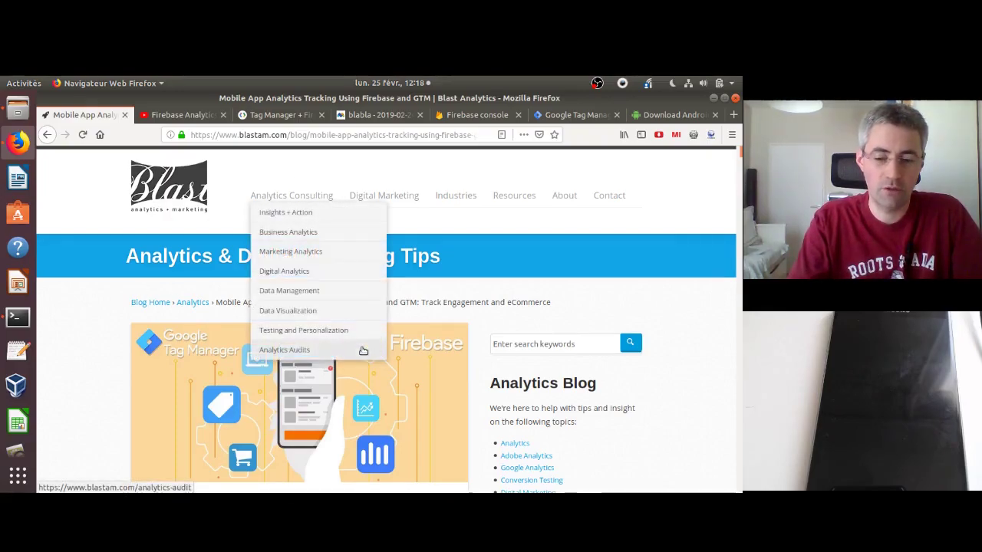
scroll(363, 351, "down", 5)
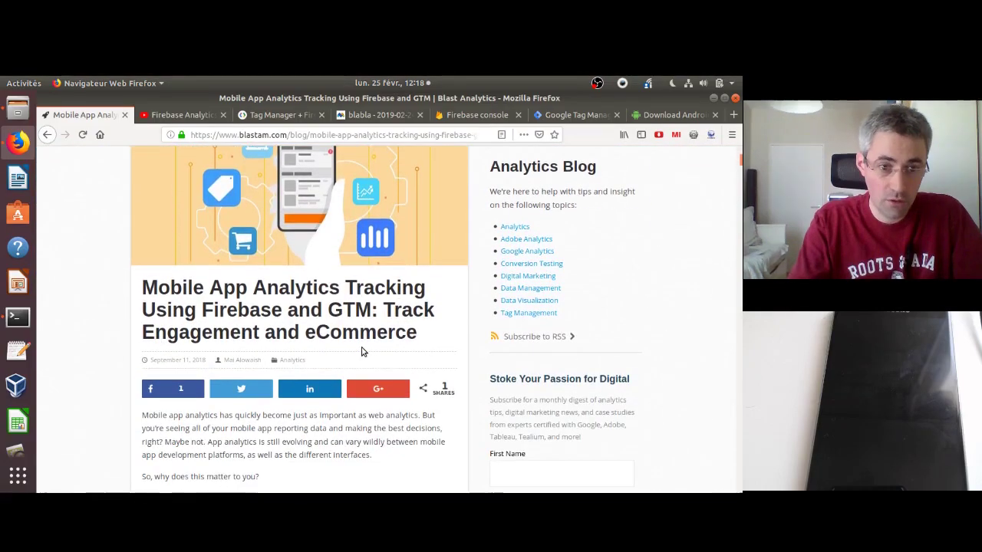
scroll(363, 351, "down", 1)
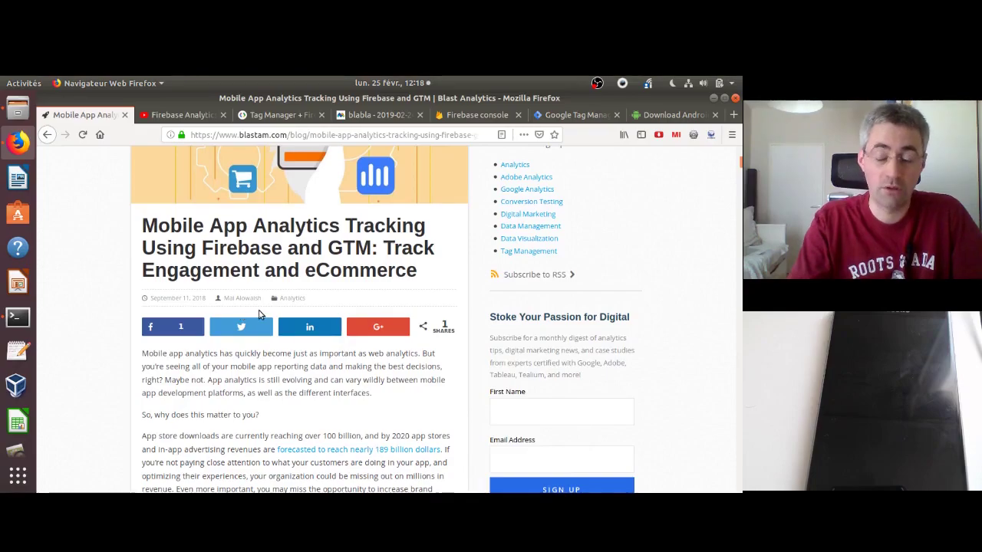
scroll(258, 314, "down", 2)
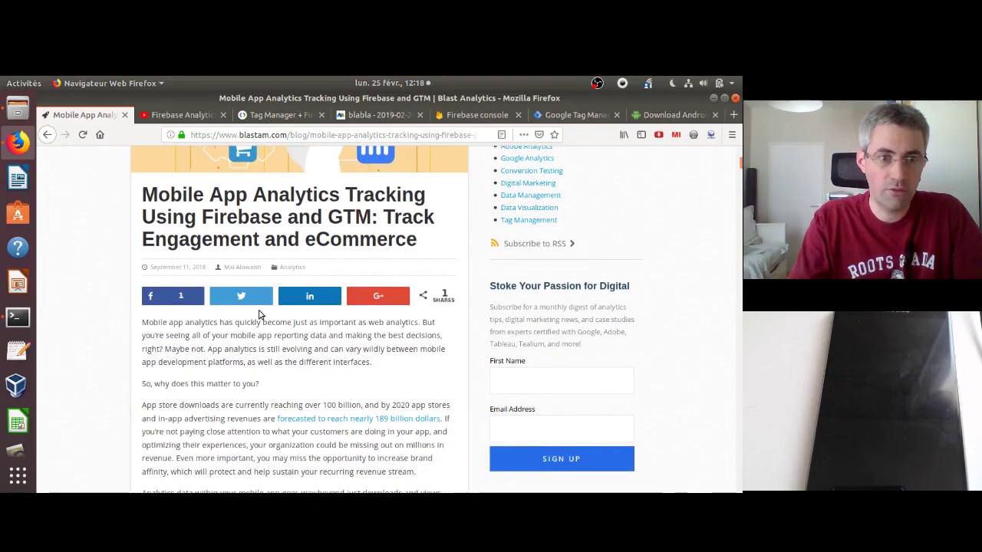
scroll(258, 314, "up", 3)
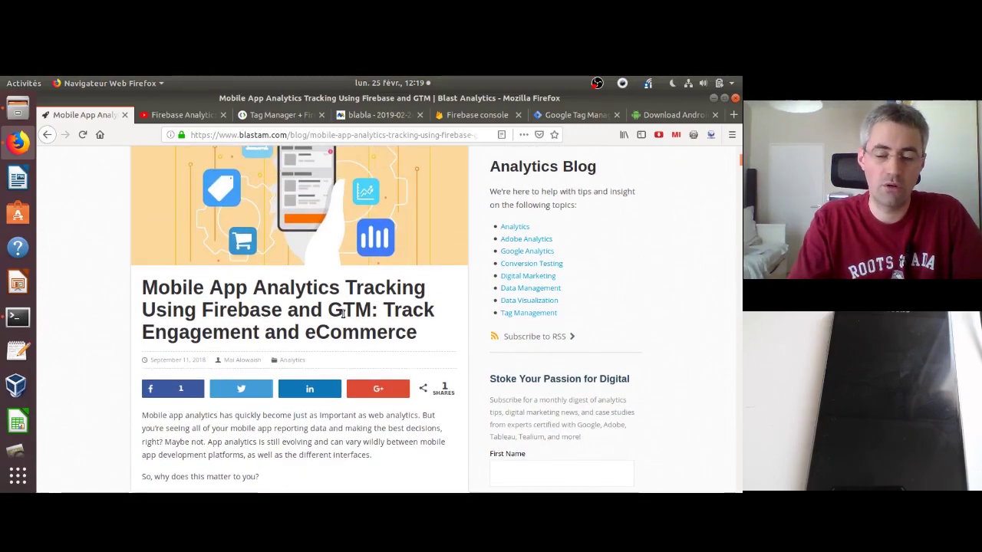
scroll(342, 313, "up", 4)
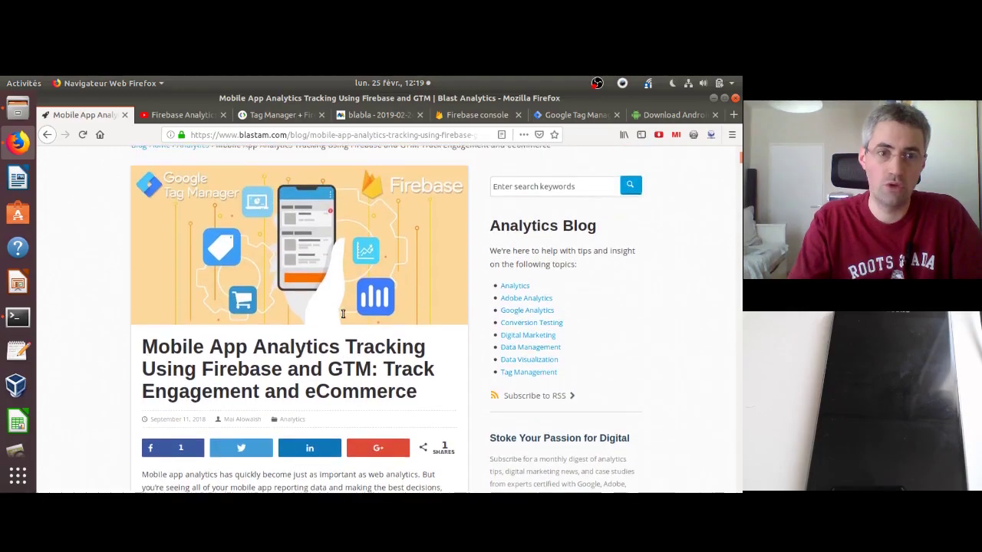
View the Firebase Analytics Tutorial video page and the Android Studio download page.
left_click(192, 117)
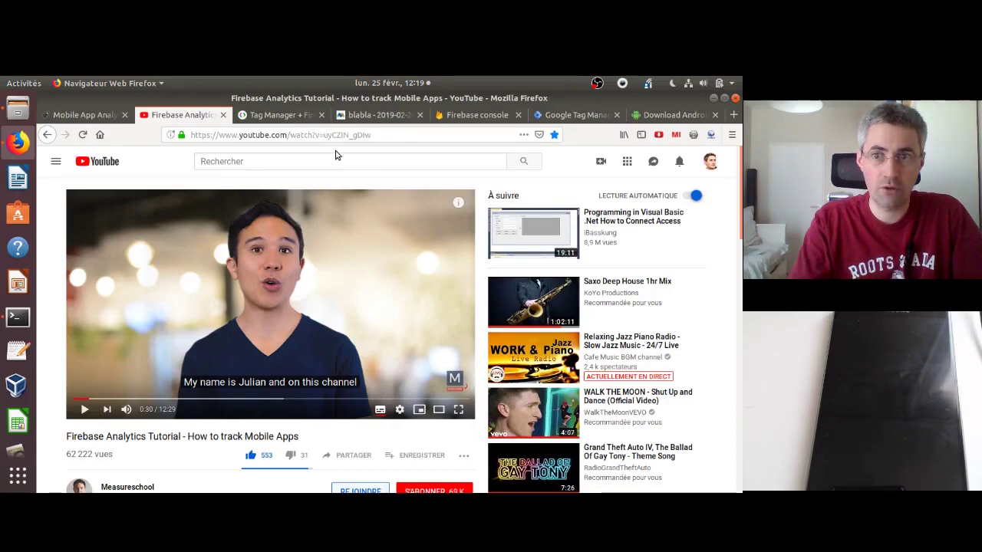
left_click(656, 115)
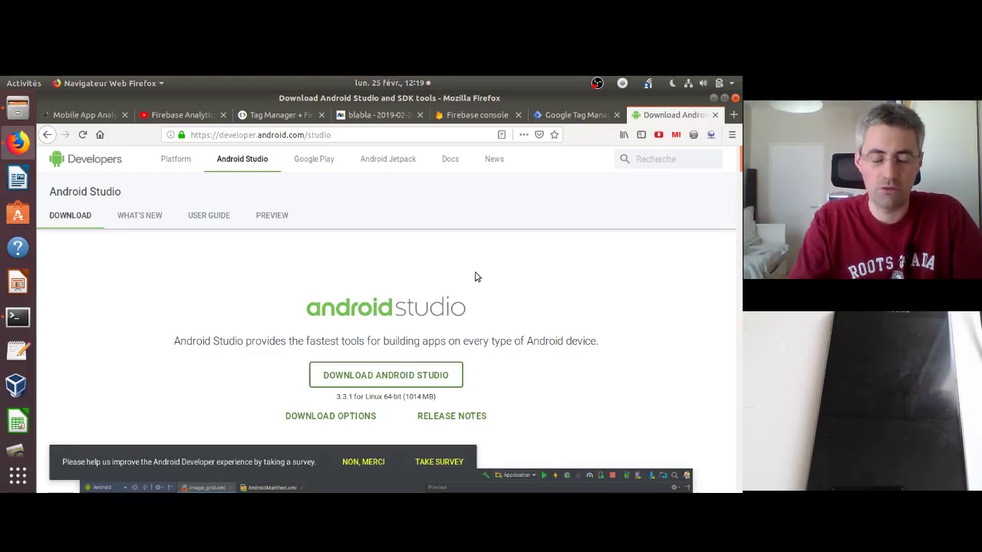
Switch to Android Studio and start a new phone and tablet project from the Empty Activity template.
scroll(17, 429, "down", 5)
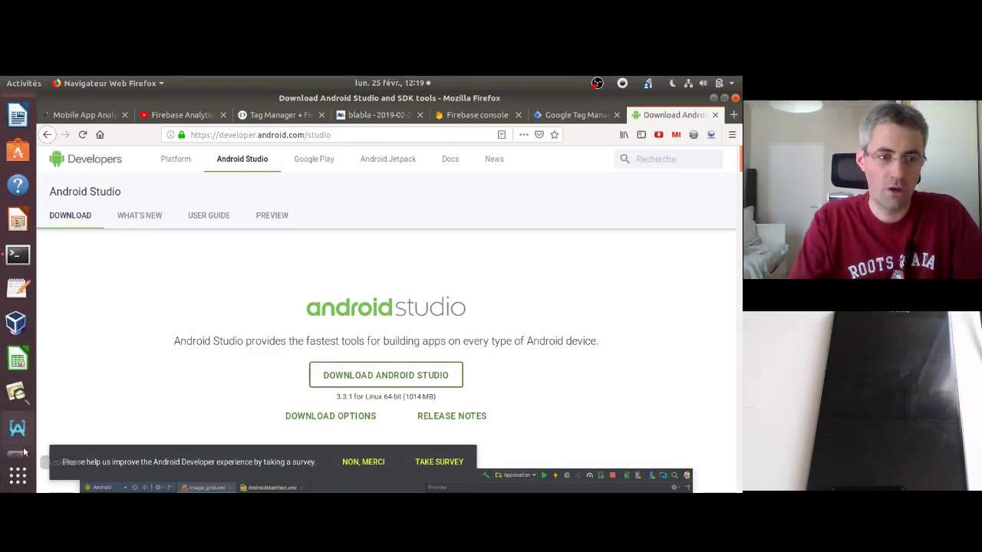
left_click(18, 407)
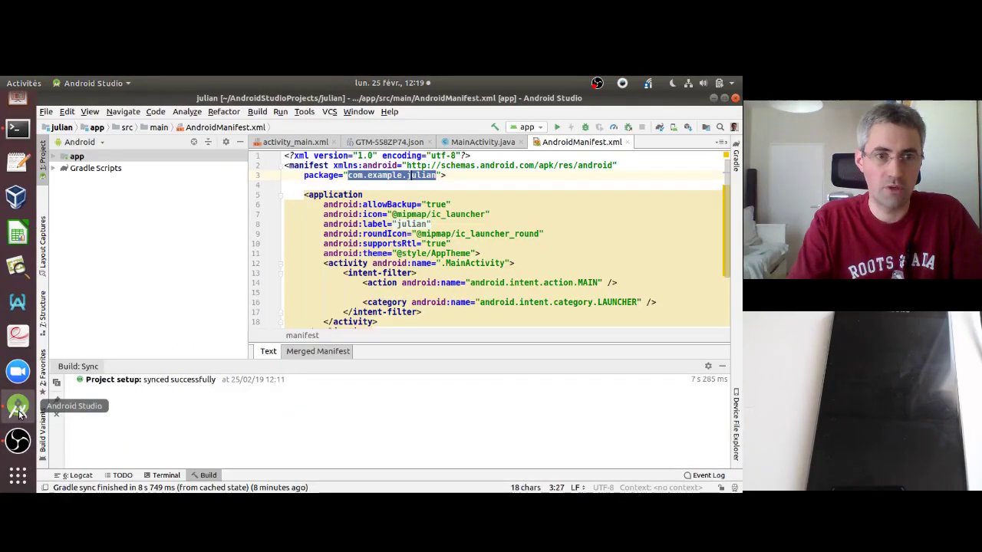
left_click(47, 111)
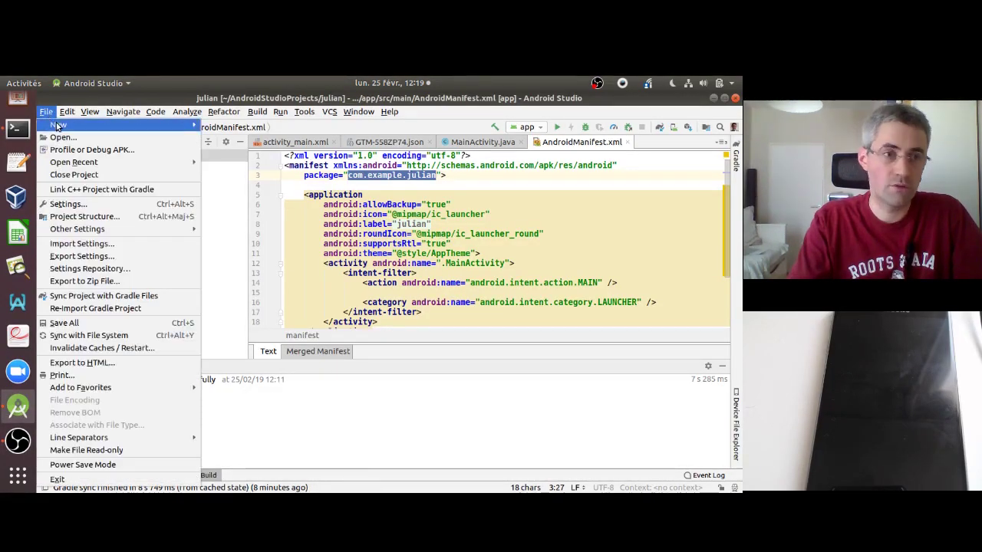
mouse_move(59, 125)
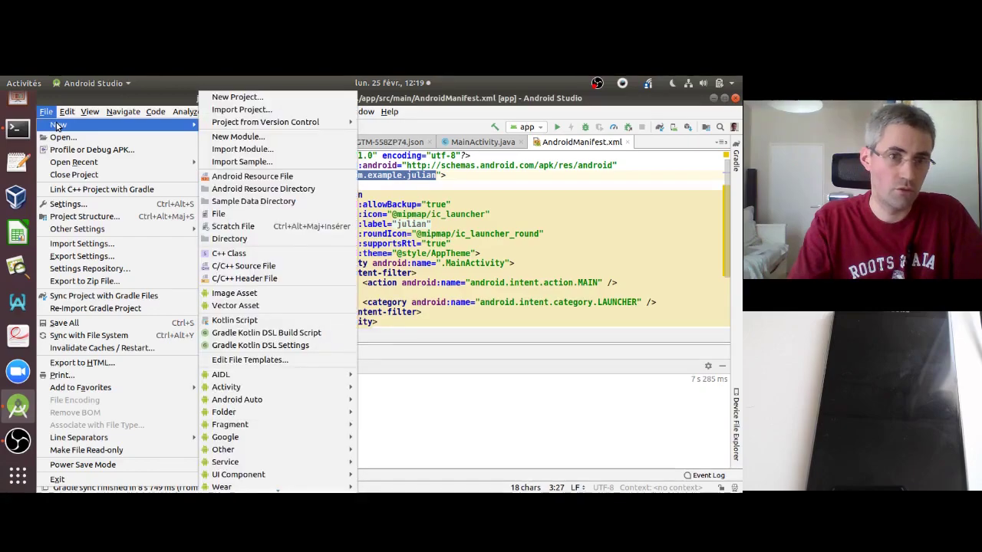
left_click(225, 97)
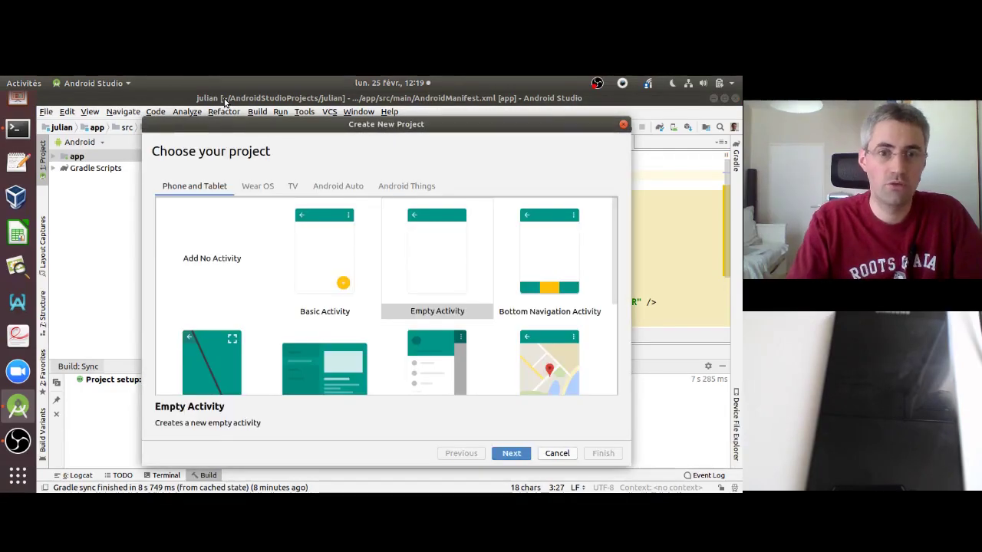
left_click(421, 262)
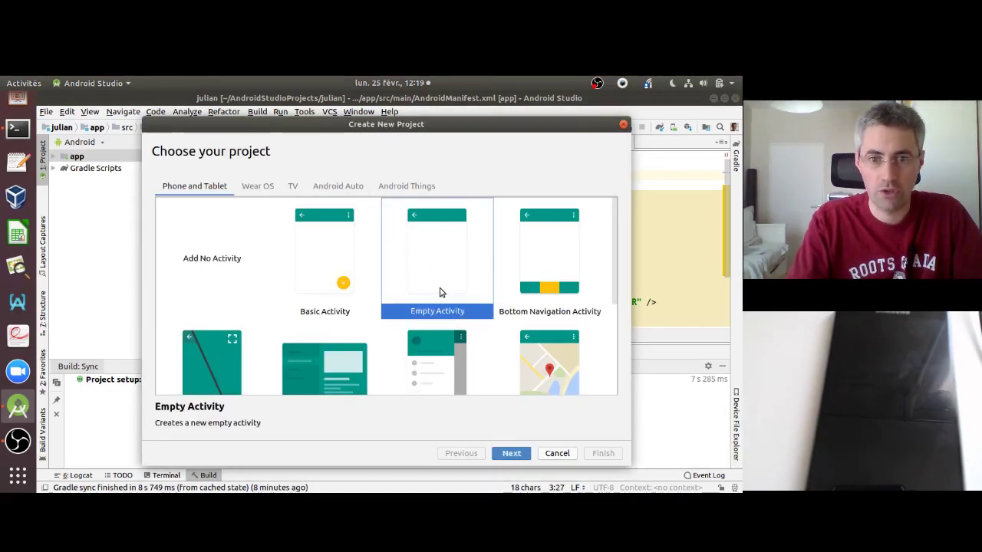
left_click(510, 453)
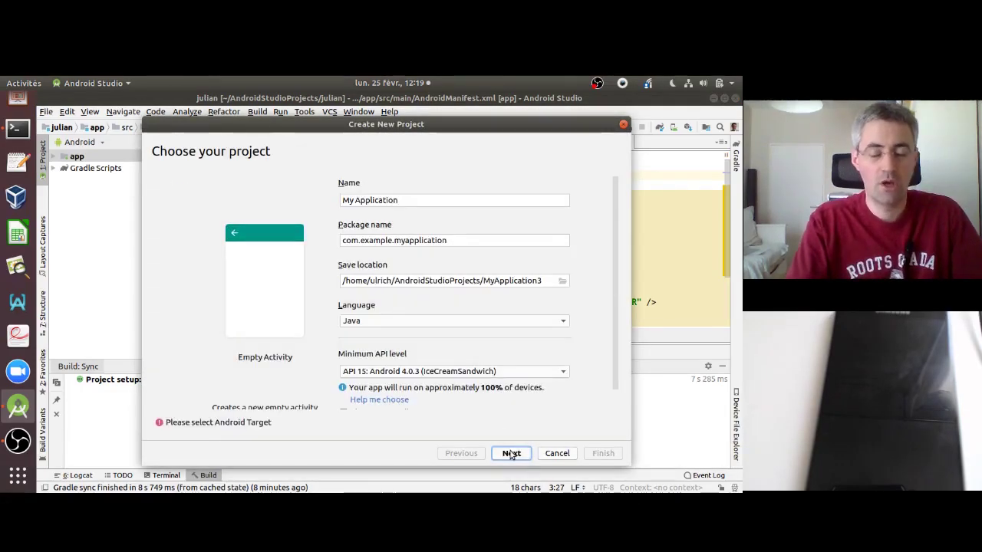
Name the project 25022019 and create it with the remaining default settings.
left_click_drag(402, 200, 343, 200)
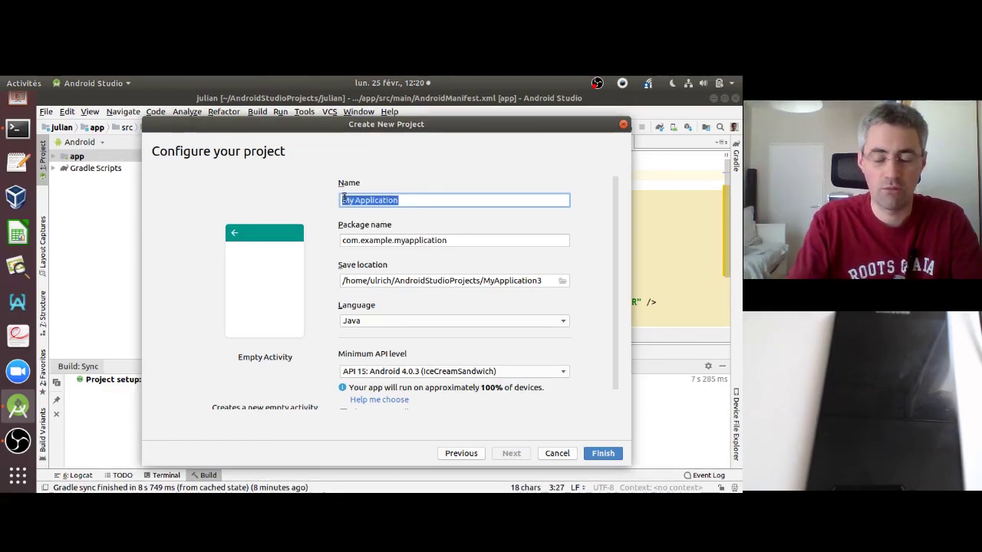
type("a25")
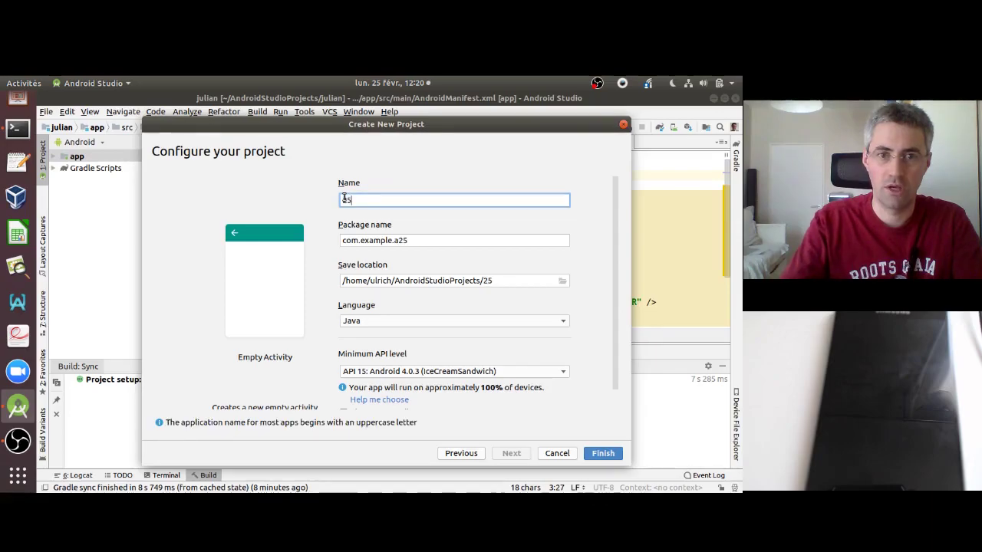
type("02201")
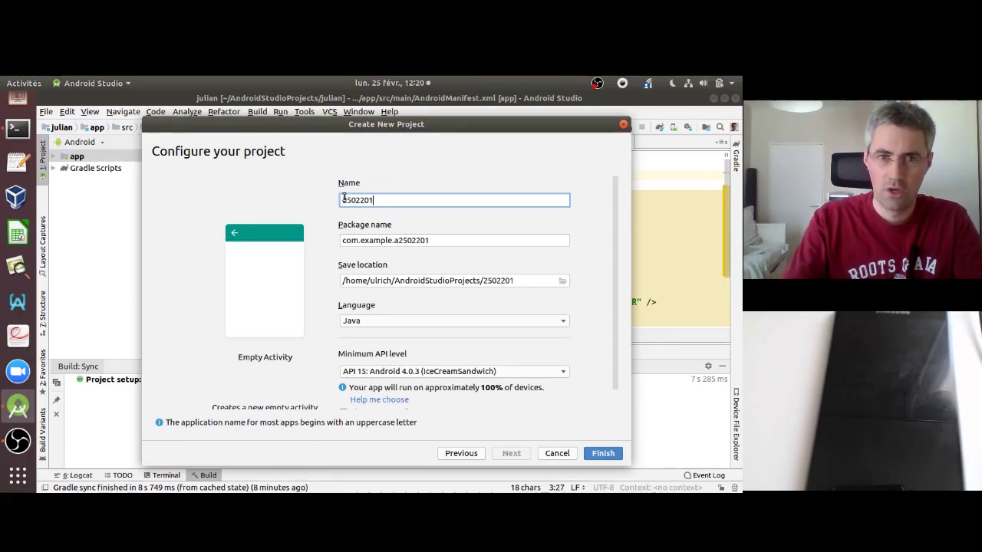
type("9")
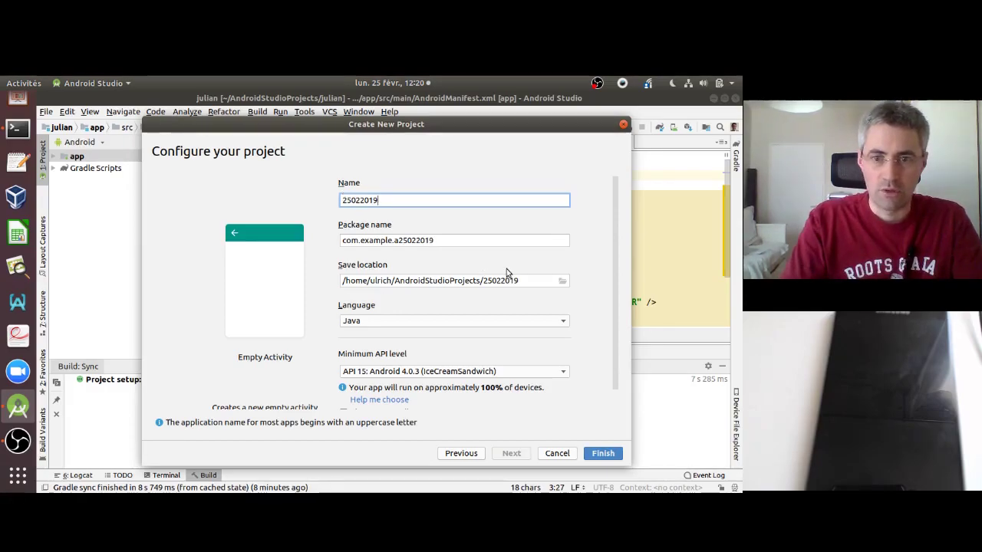
left_click(609, 454)
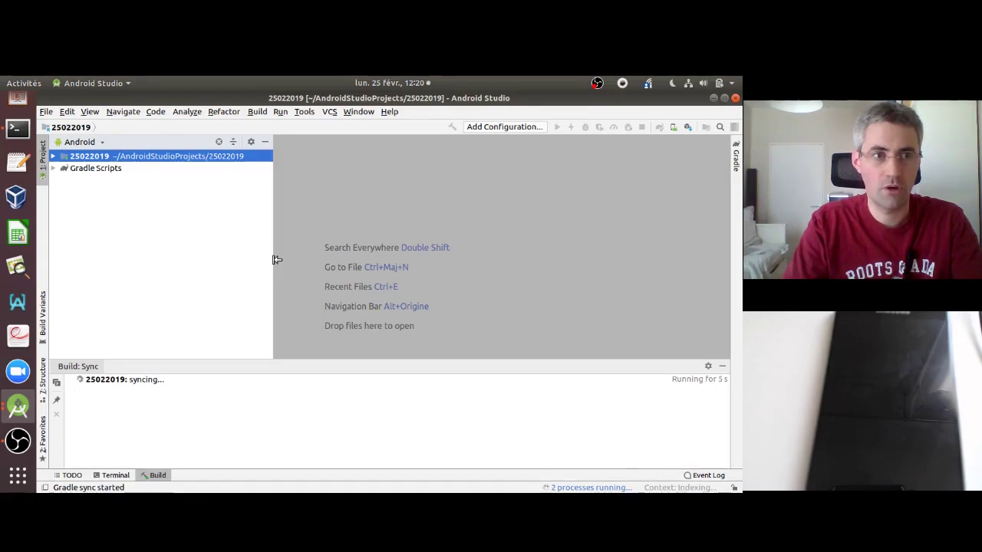
Switch to Firefox and examine the prerequisites in the Tag Manager + Firebase guide for Android.
scroll(18, 130, "up", 5)
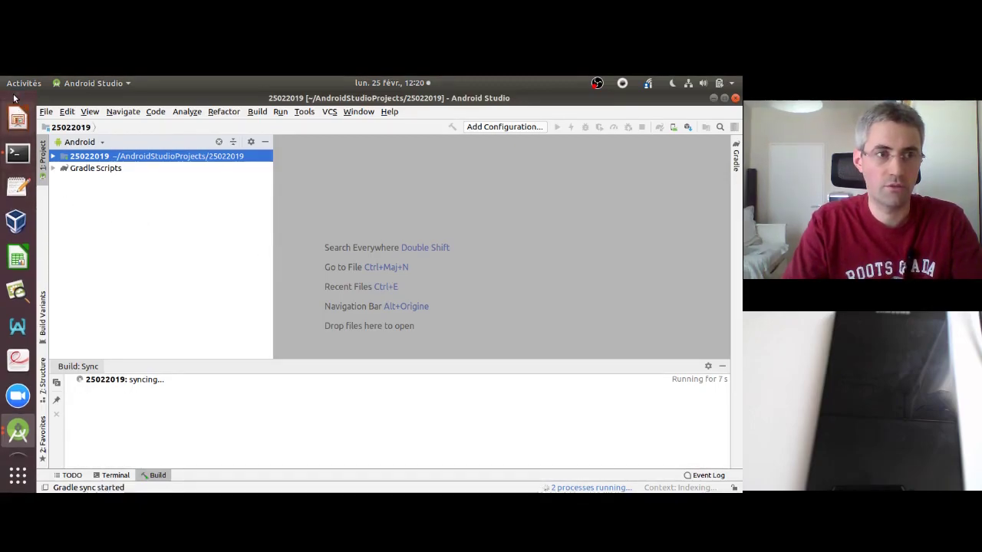
scroll(17, 112, "up", 2)
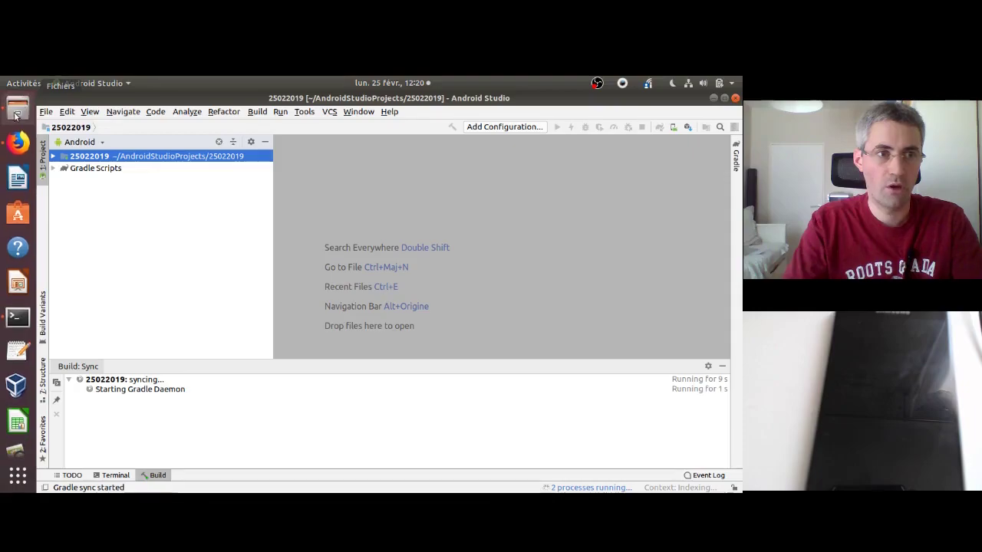
left_click(19, 145)
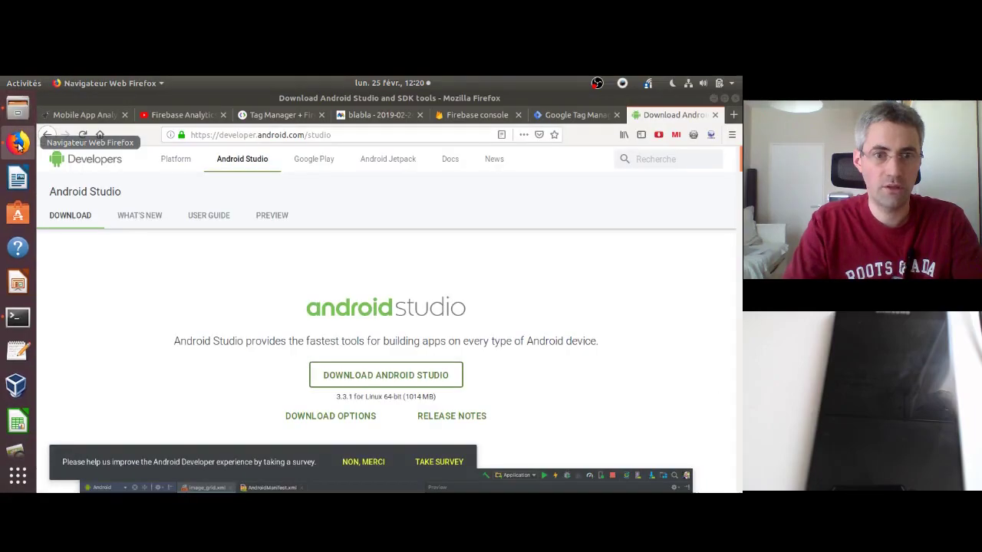
left_click(297, 114)
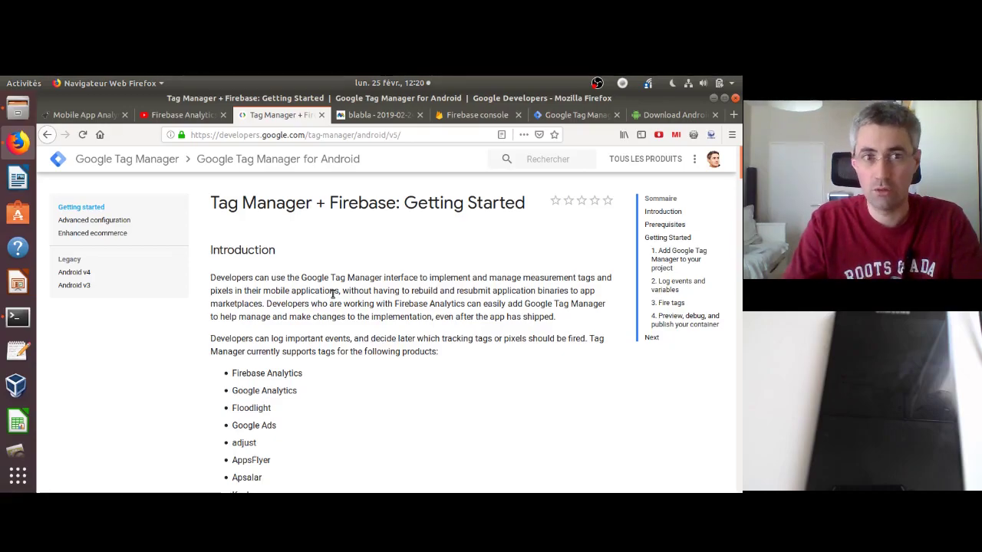
scroll(332, 294, "down", 5)
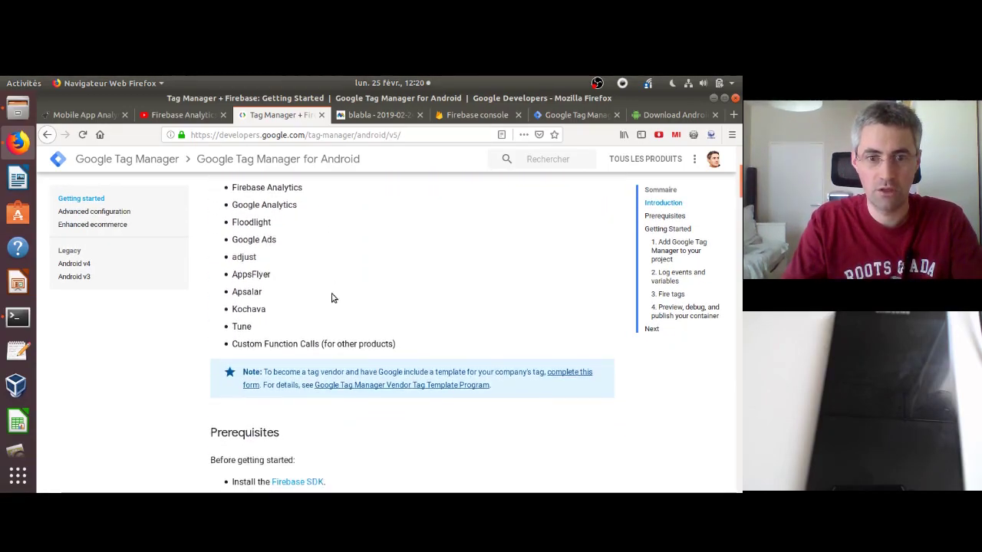
scroll(332, 296, "down", 2)
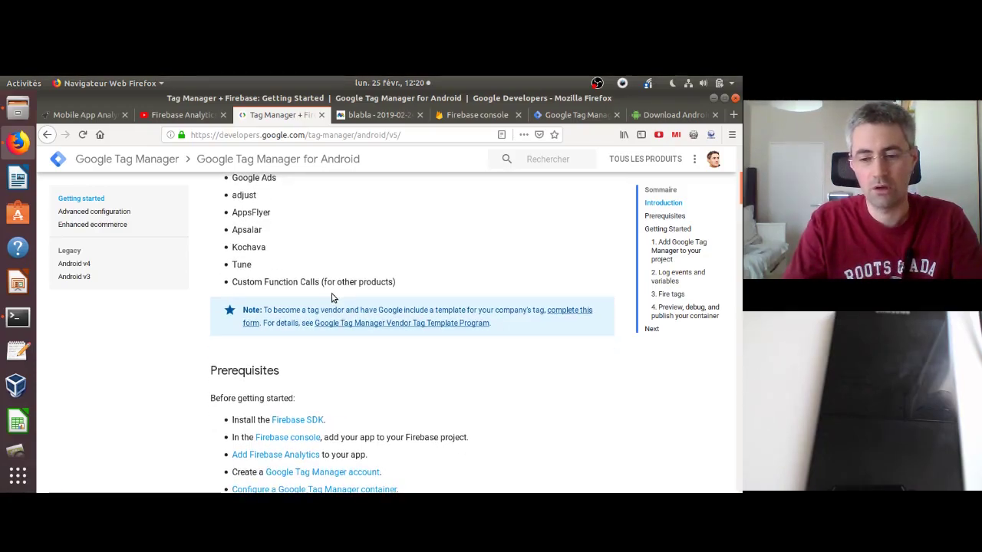
scroll(332, 297, "down", 1)
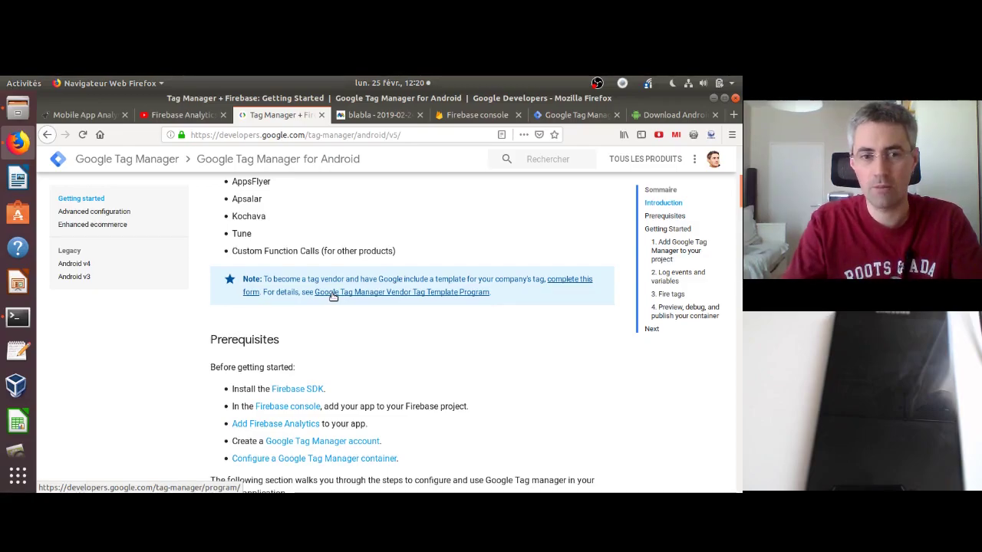
scroll(332, 296, "down", 3)
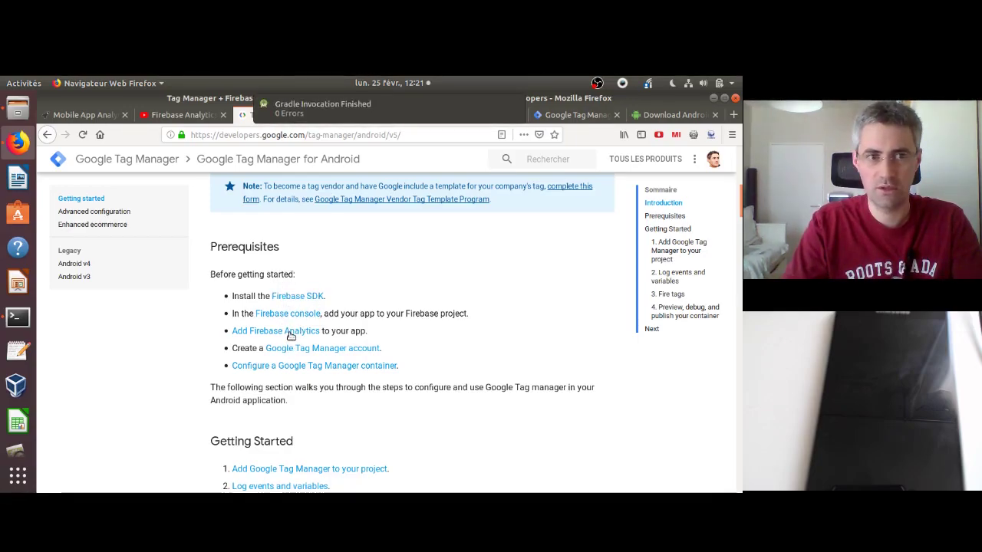
Examine the steps to implement mobile app analytics in the Blast Analytics article on Firebase and GTM.
left_click(99, 117)
scroll(252, 301, "down", 8)
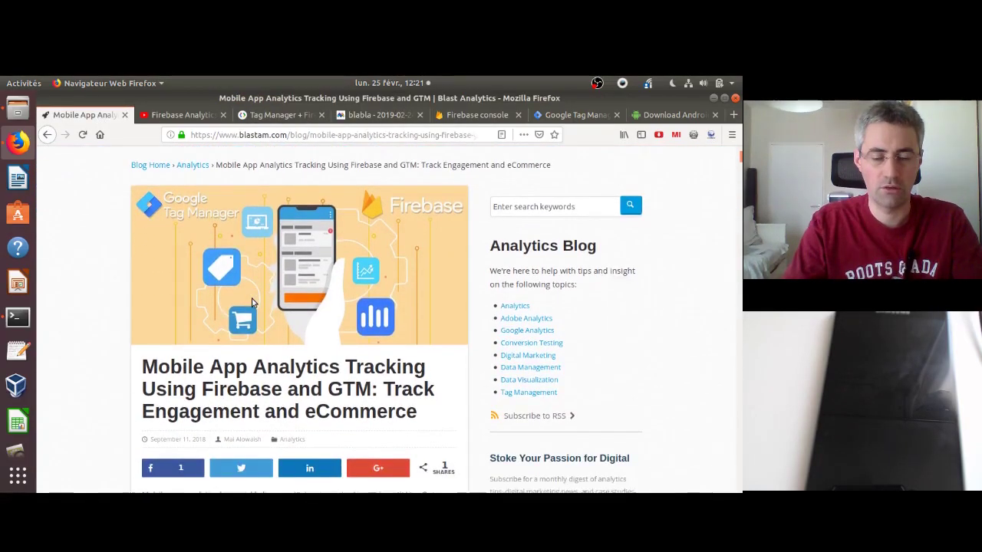
scroll(252, 302, "down", 2)
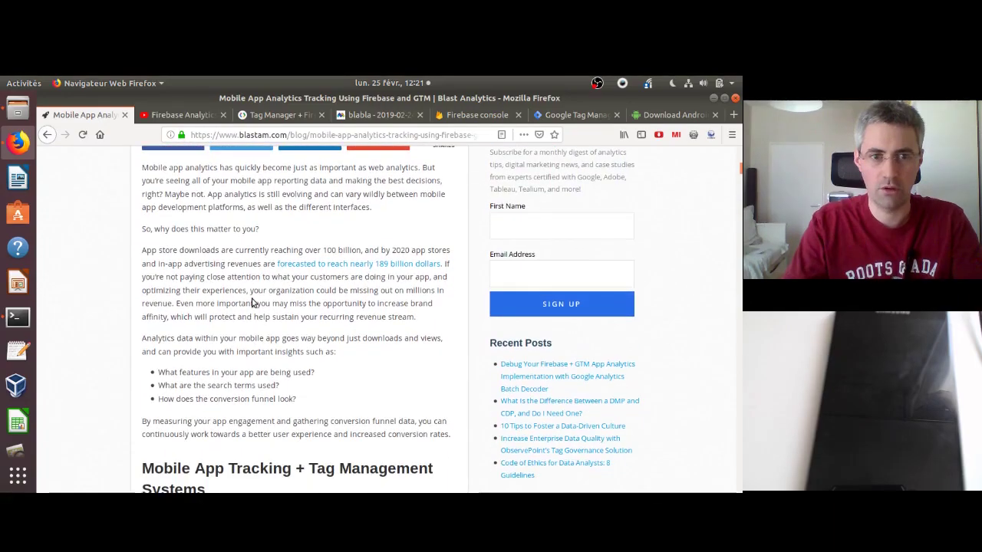
scroll(252, 301, "down", 3)
scroll(252, 302, "down", 15)
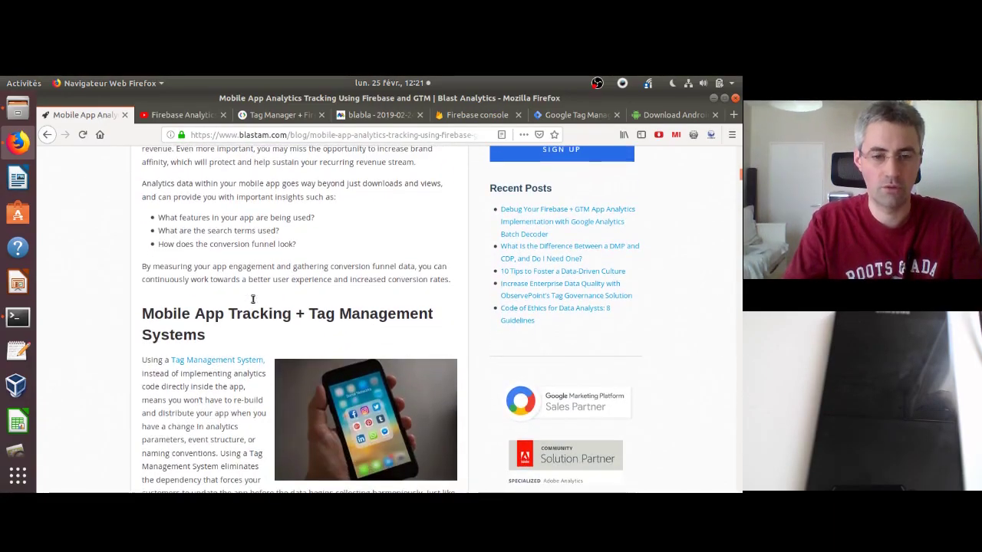
scroll(251, 302, "down", 7)
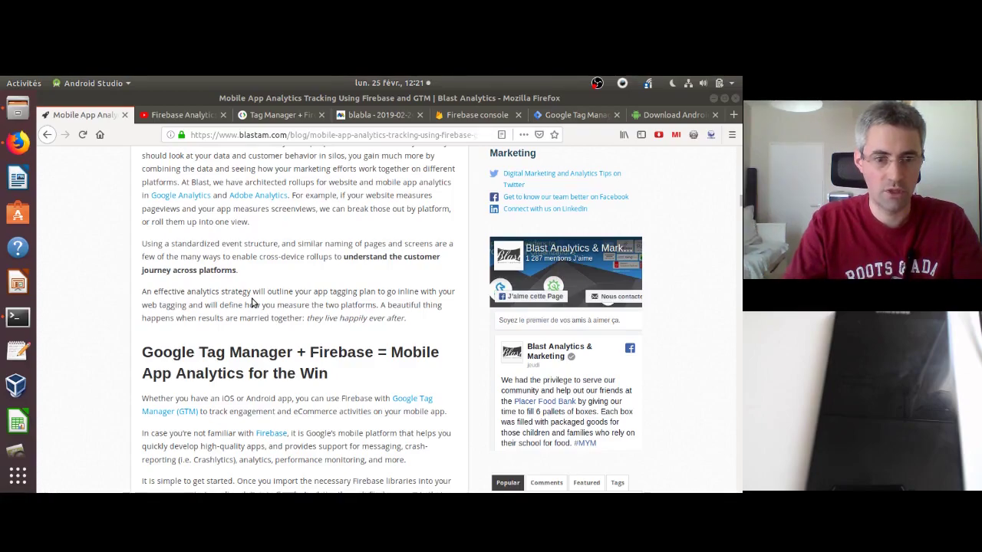
left_click(252, 412)
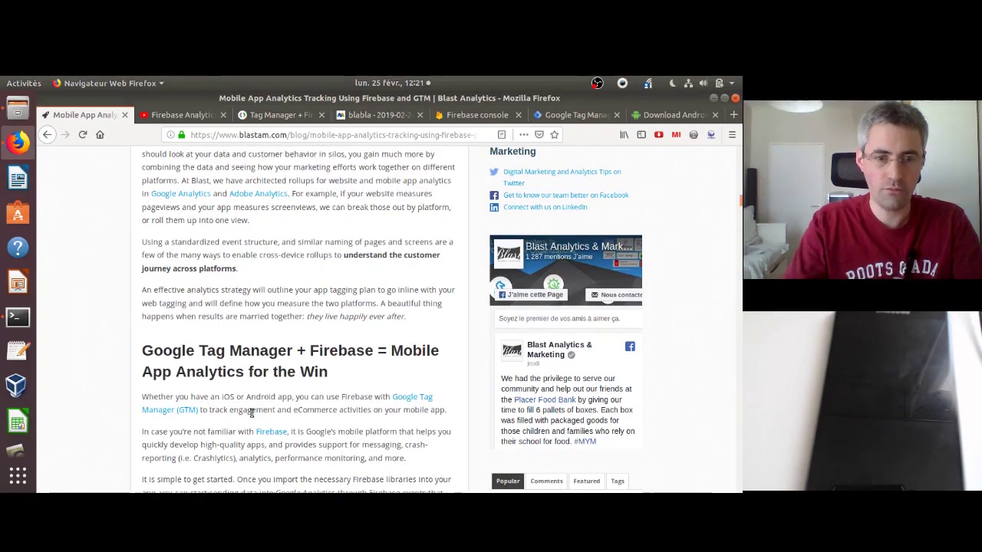
scroll(252, 414, "down", 3)
scroll(251, 413, "down", 6)
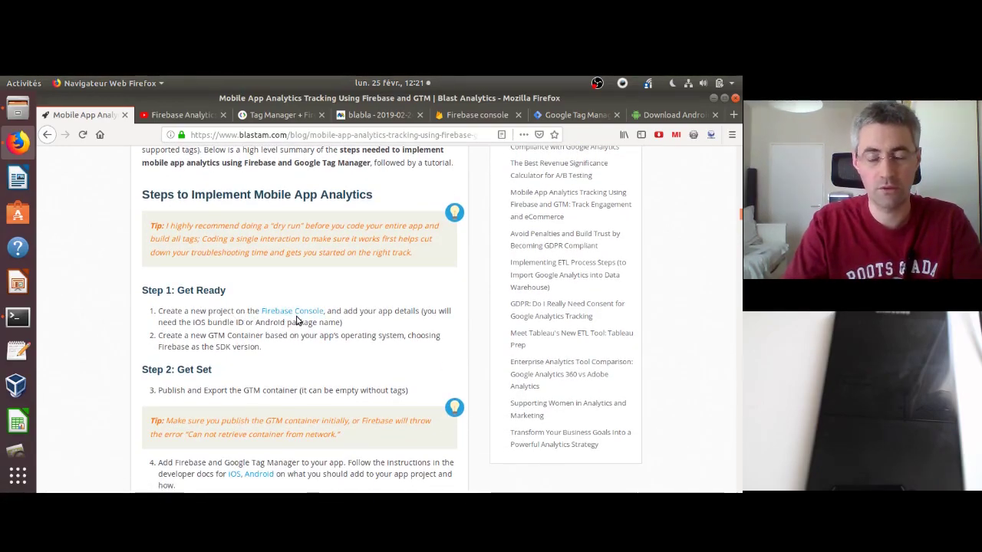
Create a Firebase project named 25022019 with default data sharing, accept the controller-controller terms, and continue to its overview.
left_click(470, 119)
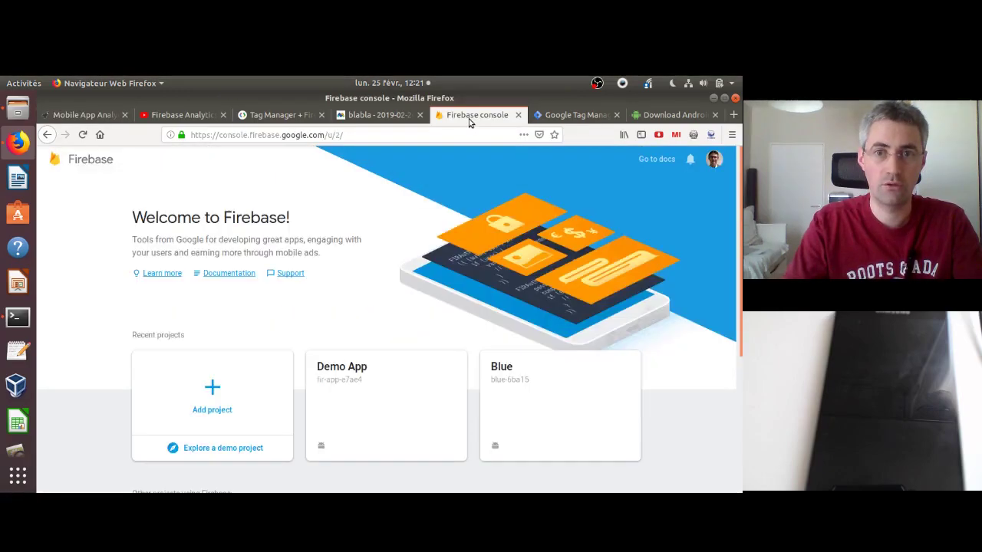
left_click(206, 392)
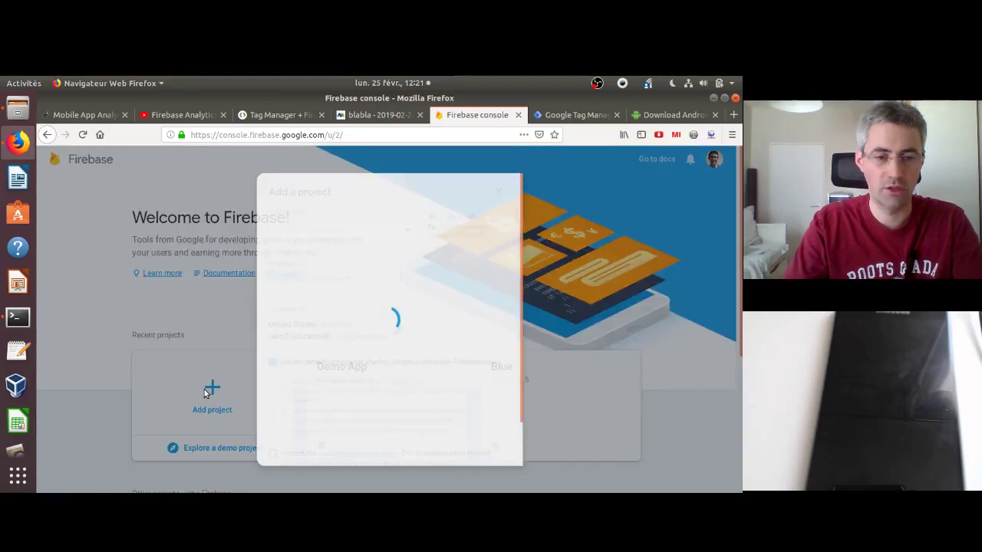
left_click(358, 227)
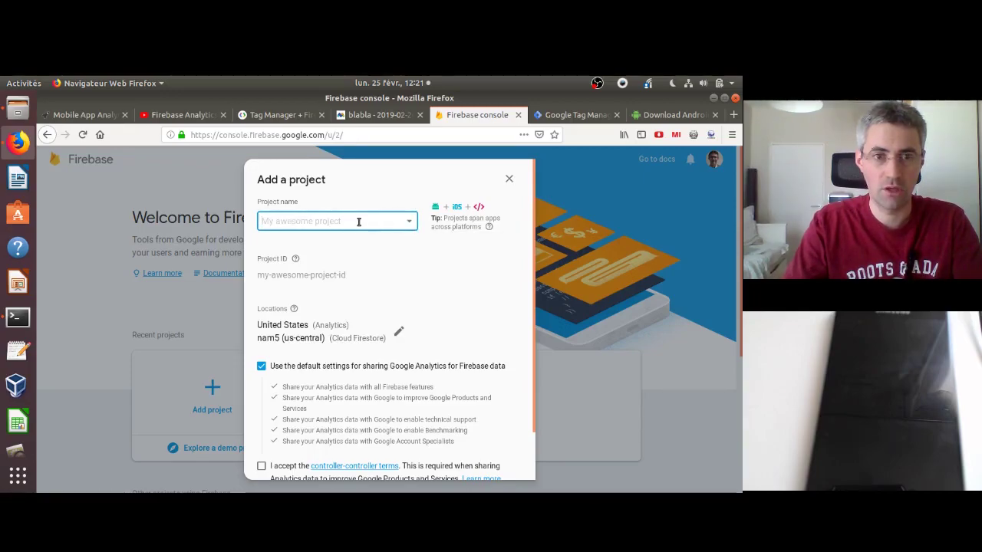
type("25")
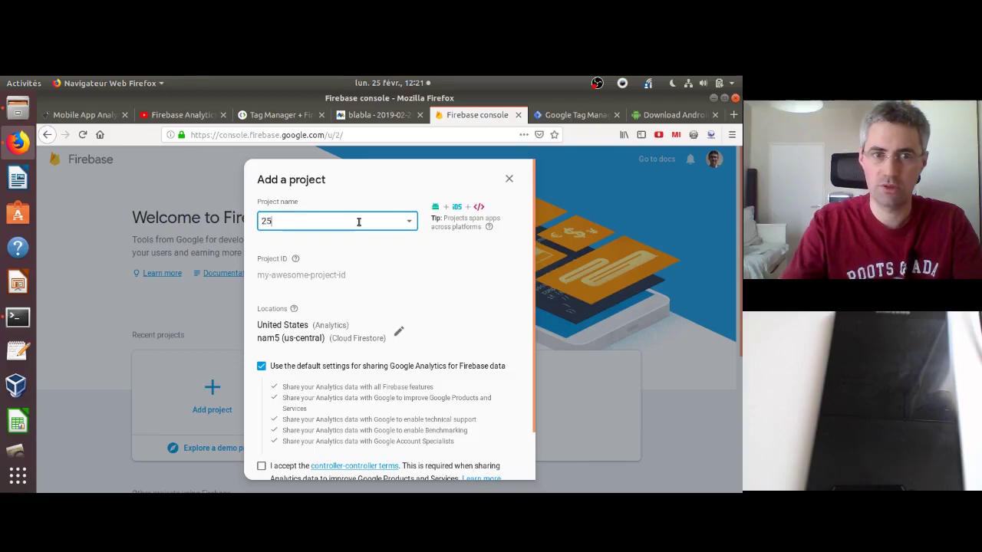
type("022019")
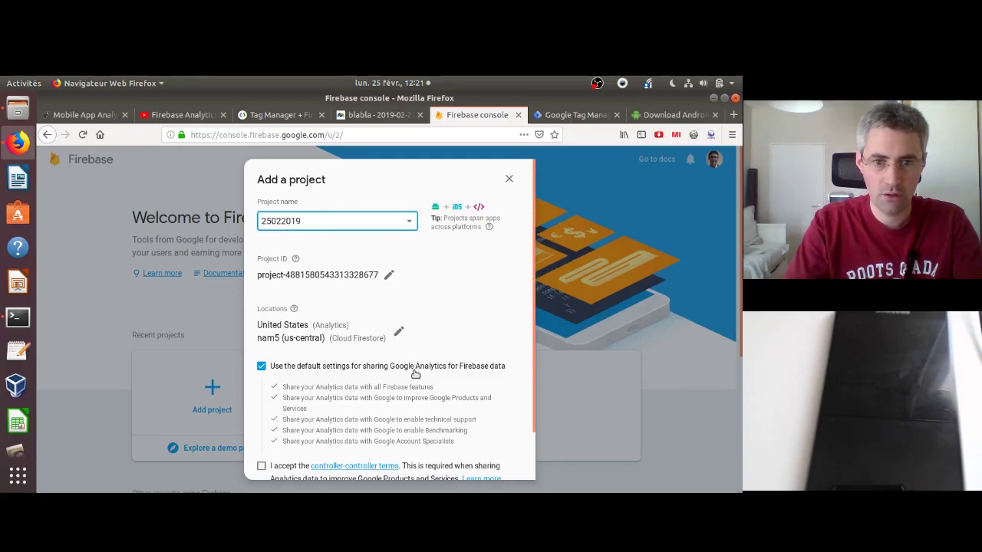
left_click_drag(534, 333, 534, 396)
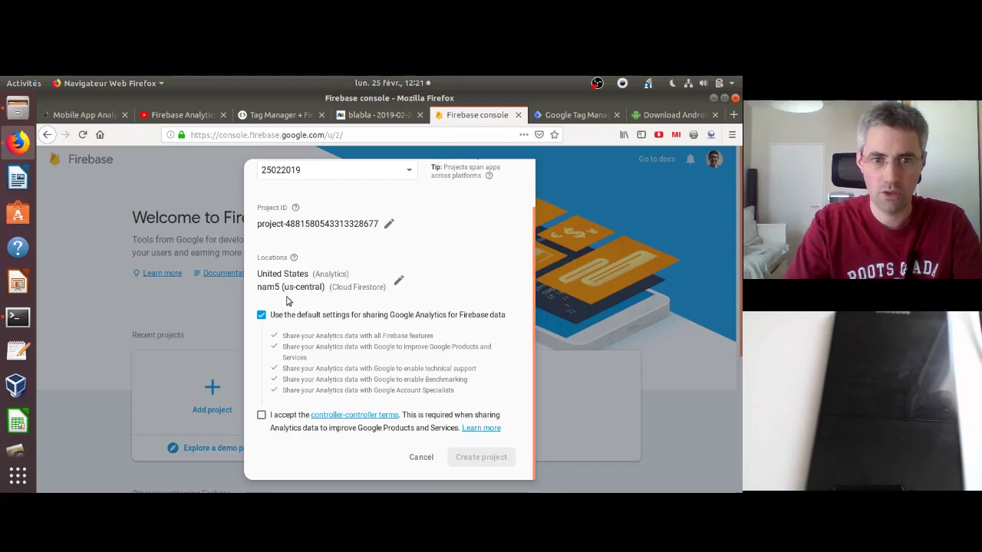
left_click(260, 416)
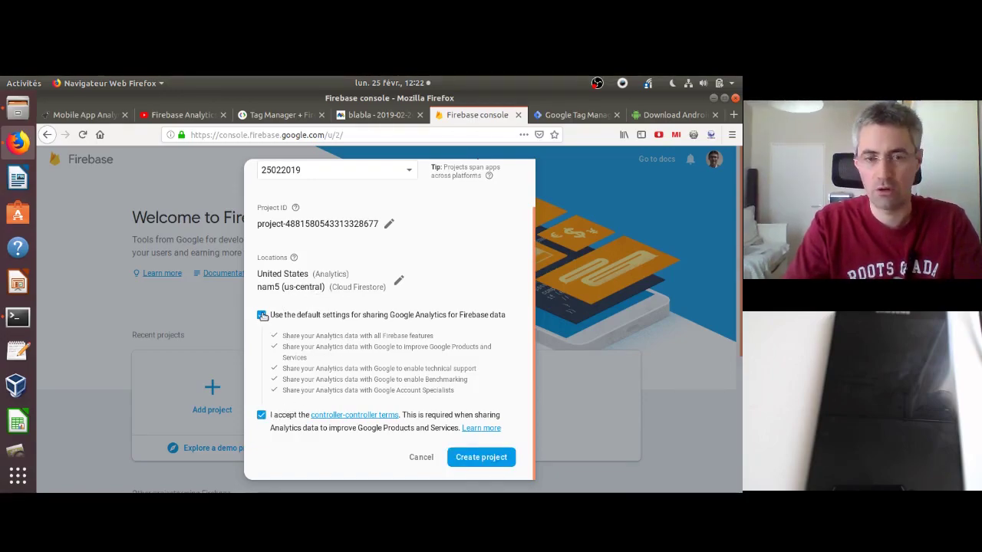
left_click(469, 463)
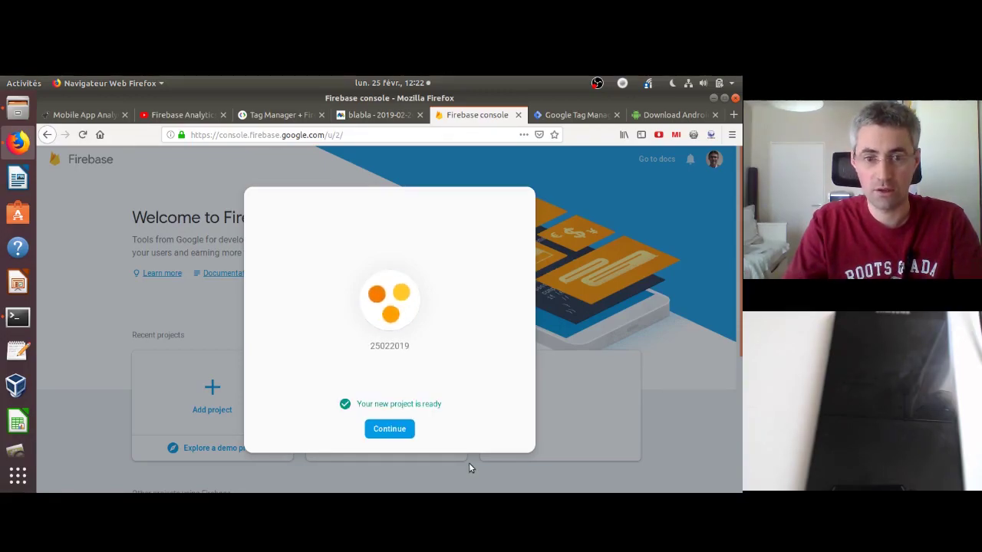
left_click(389, 428)
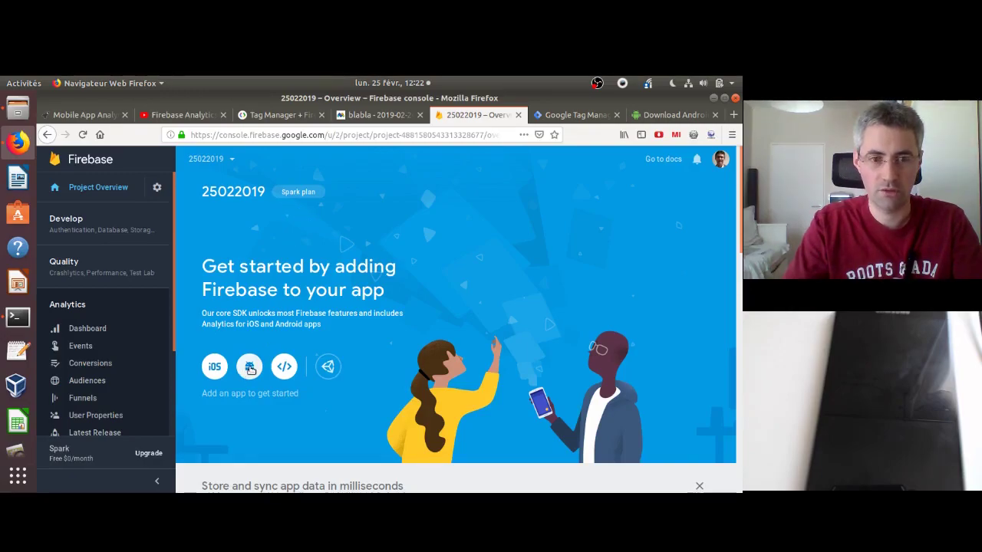
Start adding an Android app to the Firebase project, then switch to Android Studio's 25022019 window, closing the other project's window.
left_click(249, 367)
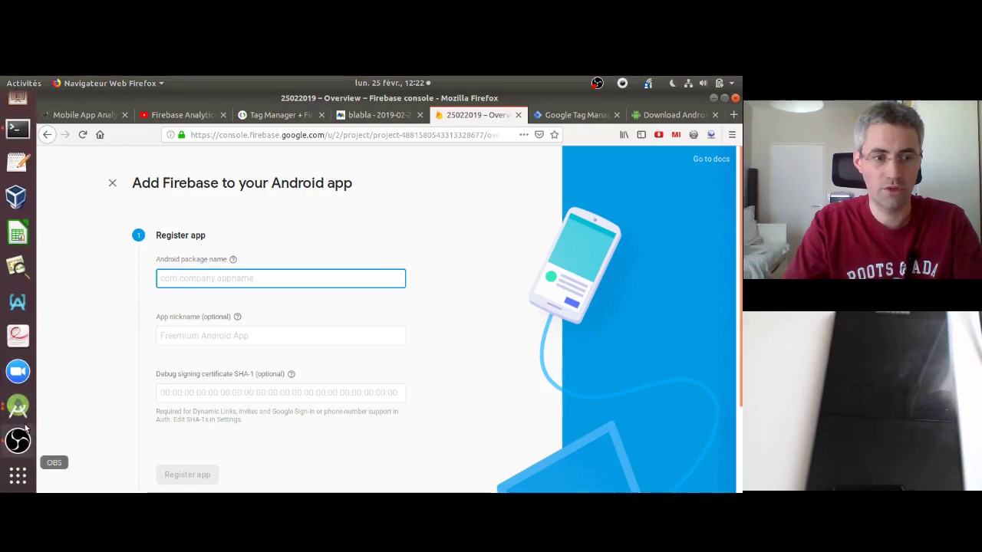
left_click(23, 411)
mouse_move(176, 391)
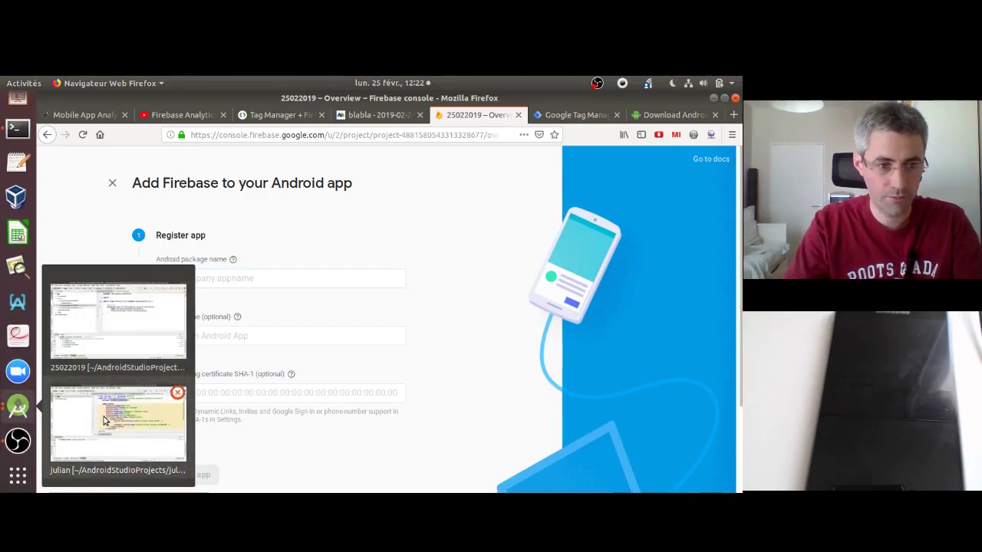
left_click(178, 393)
left_click(143, 407)
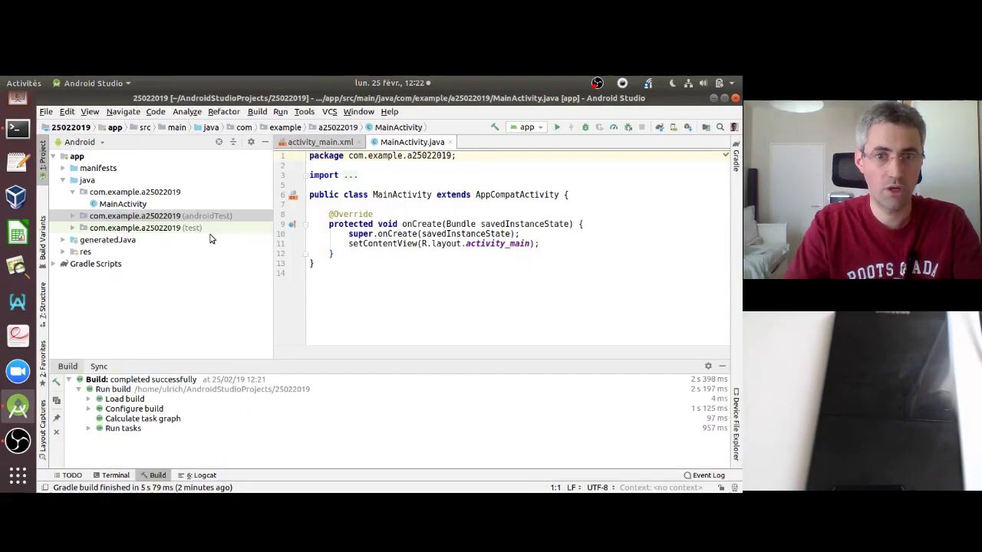
Open AndroidManifest.xml from the manifests folder and copy the package name com.example.a25022019.
left_click(65, 168)
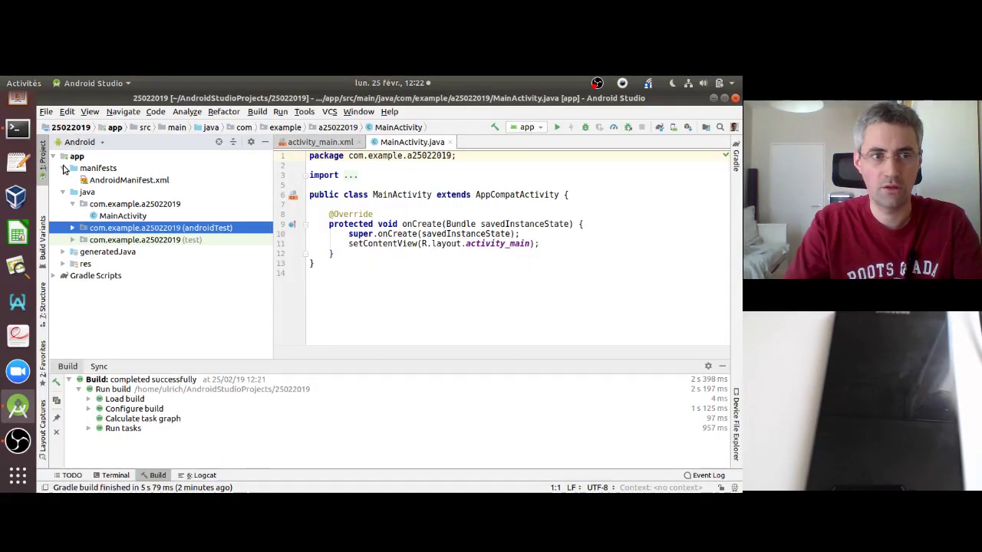
double_click(111, 181)
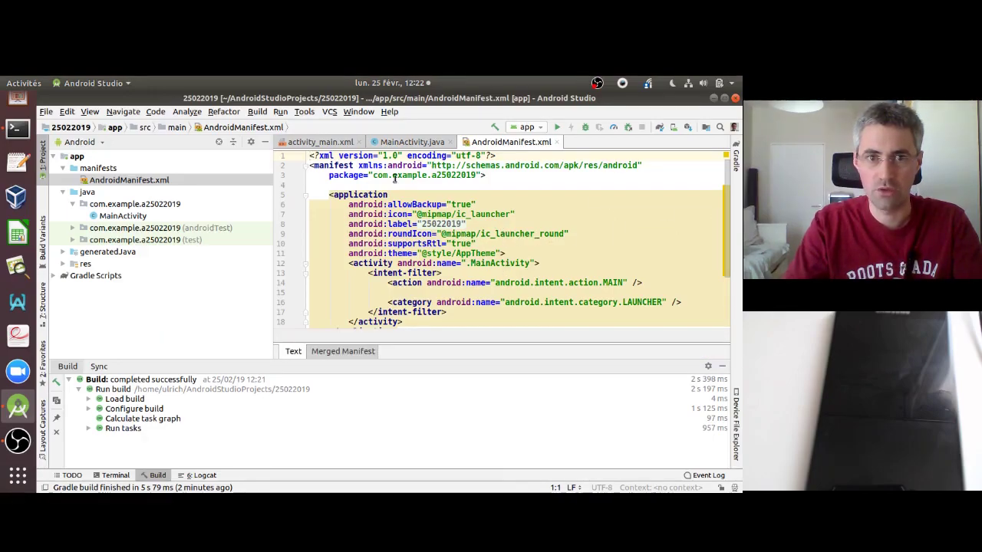
left_click_drag(373, 174, 476, 175)
key("ctrl+c")
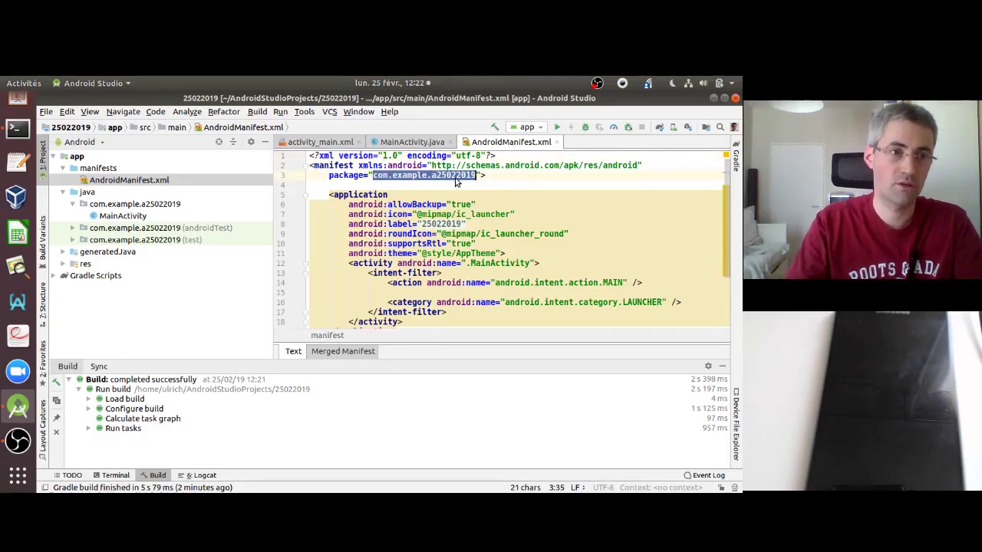
Switch to Firefox and register the Android app with package name com.example.a25022019 and nickname nickname25022019.
scroll(21, 97, "up", 3)
scroll(21, 97, "up", 2)
left_click(19, 122)
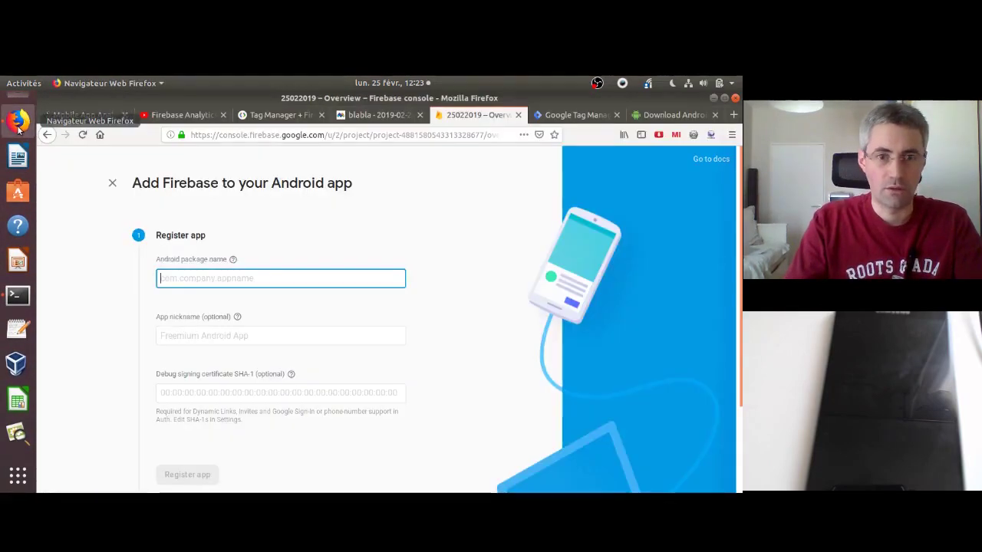
key("ctrl+v")
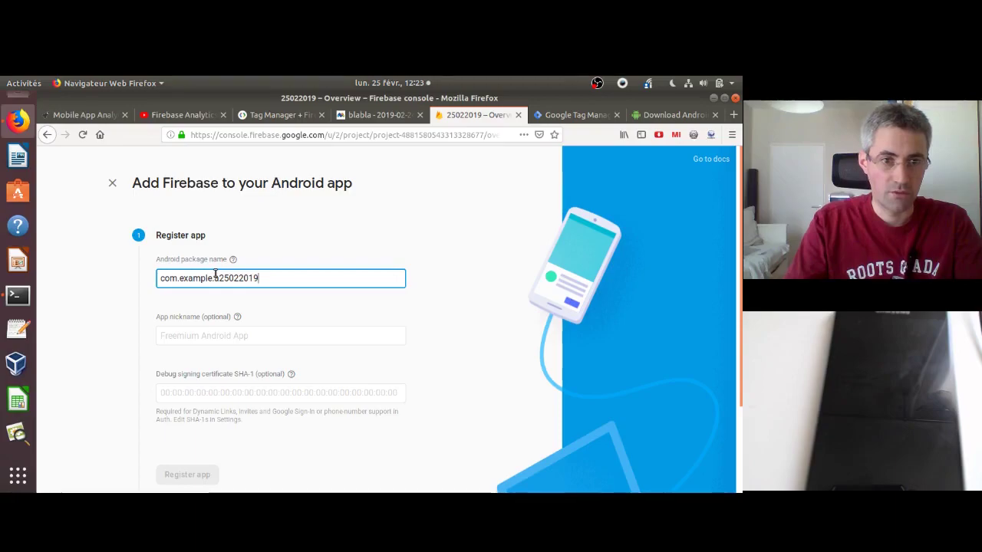
left_click(226, 338)
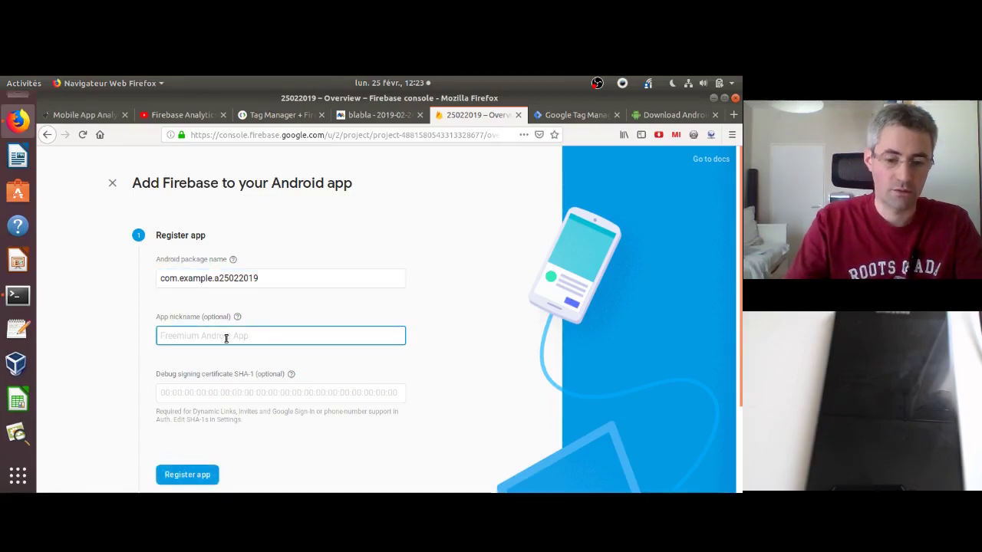
type("nickname25022019")
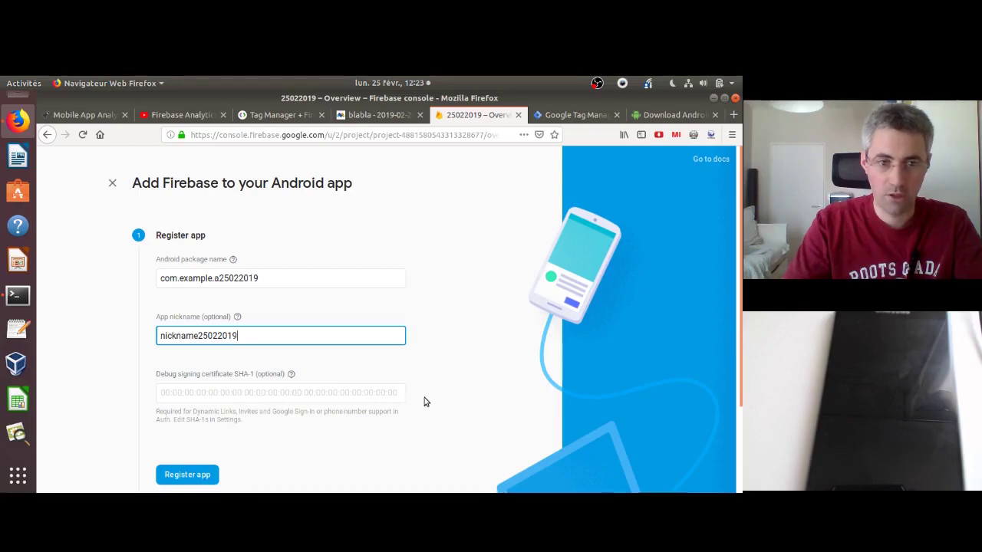
left_click_drag(740, 338, 741, 406)
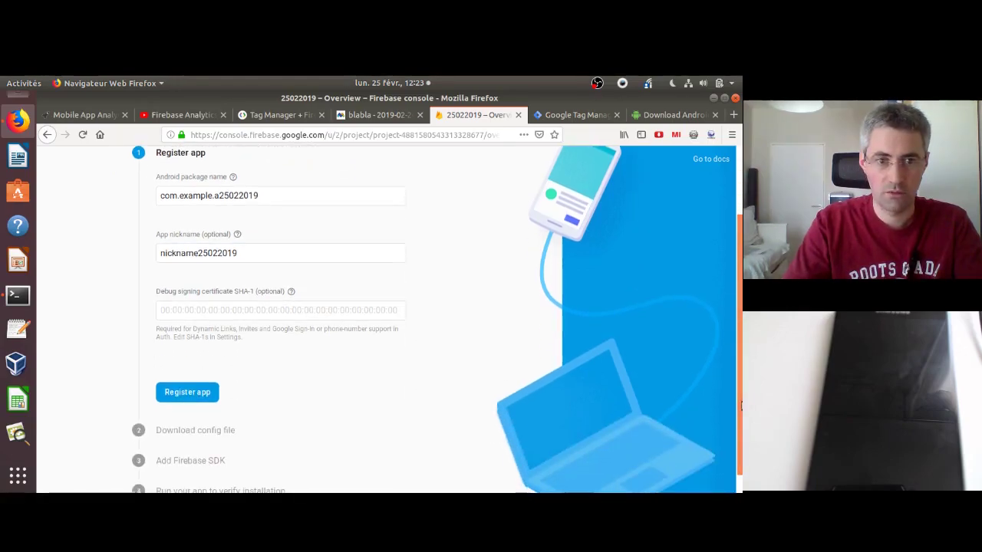
left_click(204, 395)
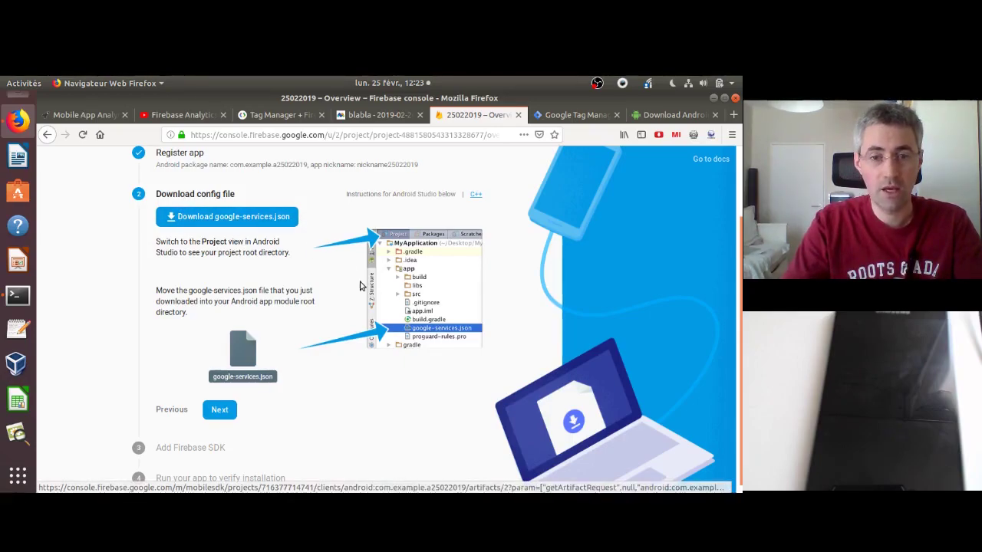
Download and save google-services.json, and change to the Téléchargements folder in a new terminal window.
left_click(248, 222)
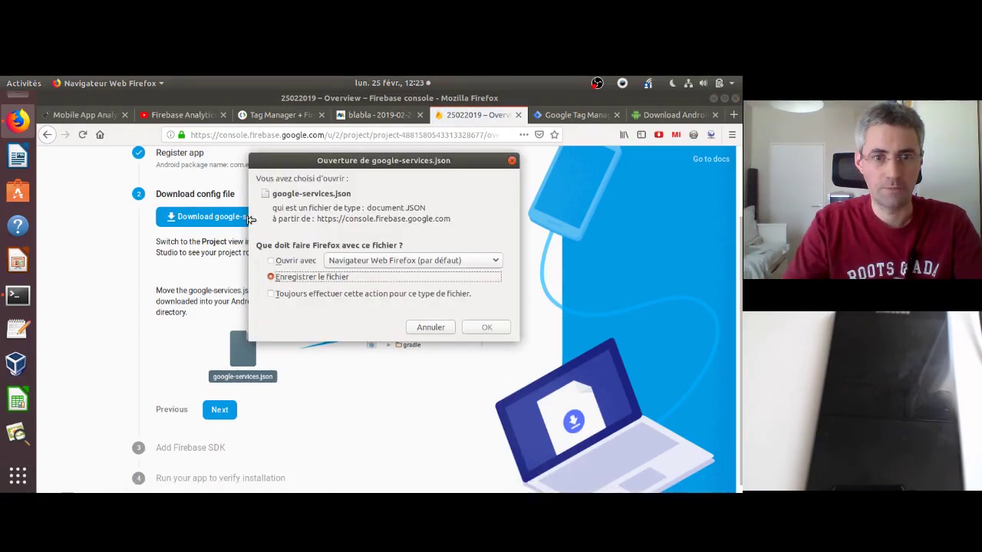
left_click(472, 328)
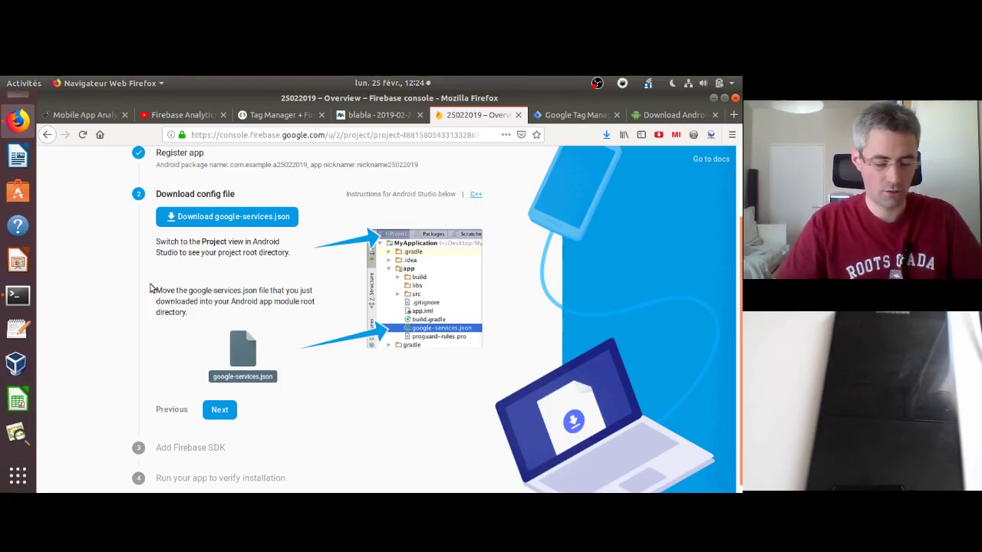
key("ctrl+alt+t")
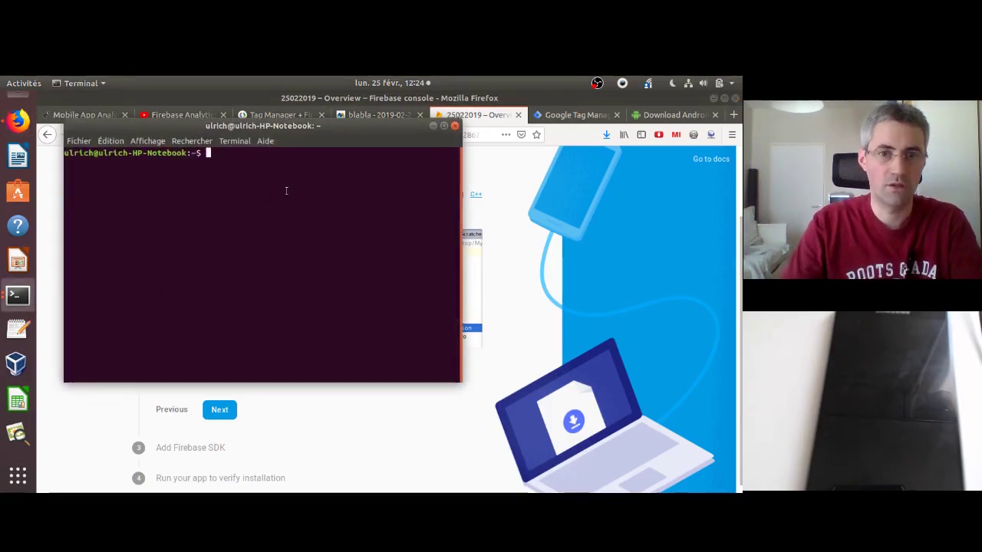
left_click_drag(304, 168, 315, 237)
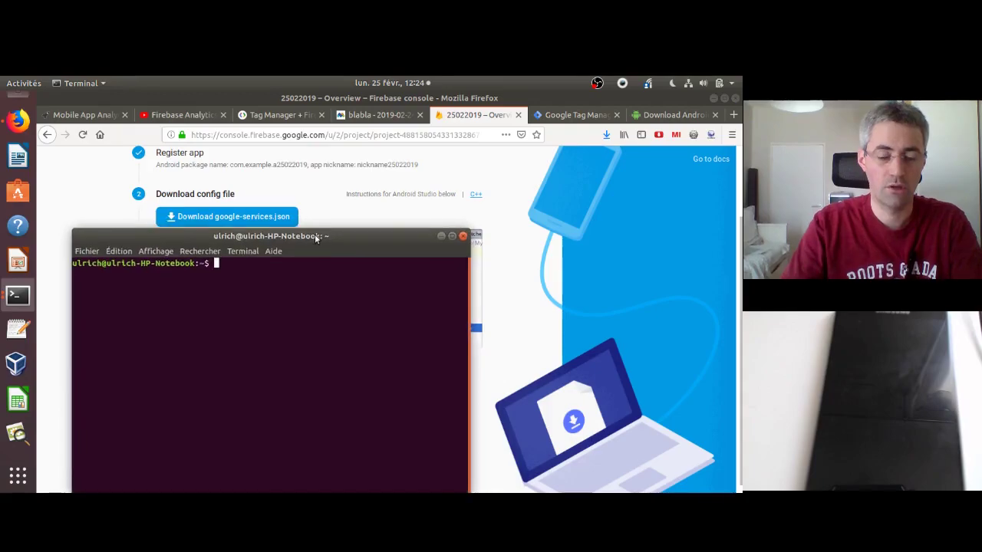
type("T")
key("Tab")
key("Return")
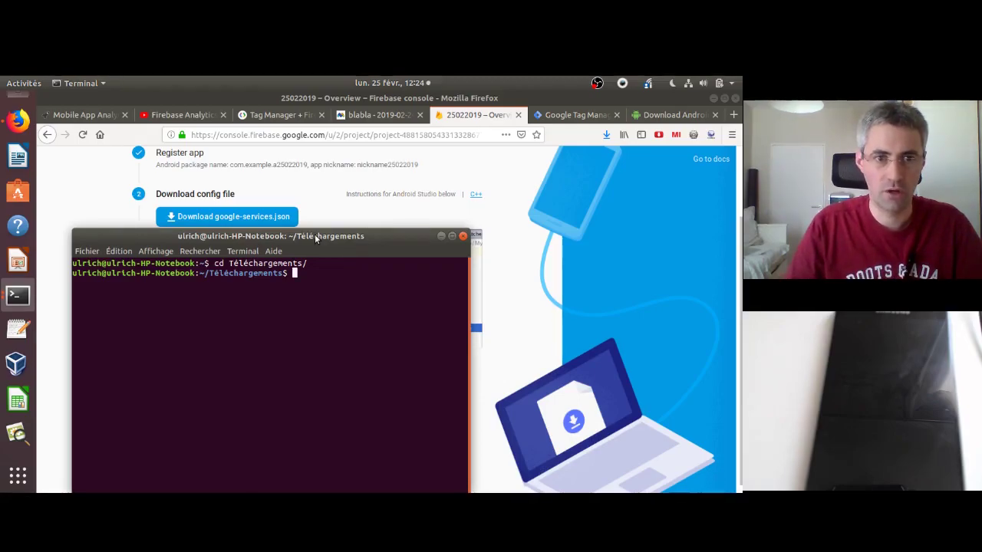
Move google-services.json into the app folder of AndroidStudioProjects/25022019 under the home directory.
type("mv g")
key("Tab")
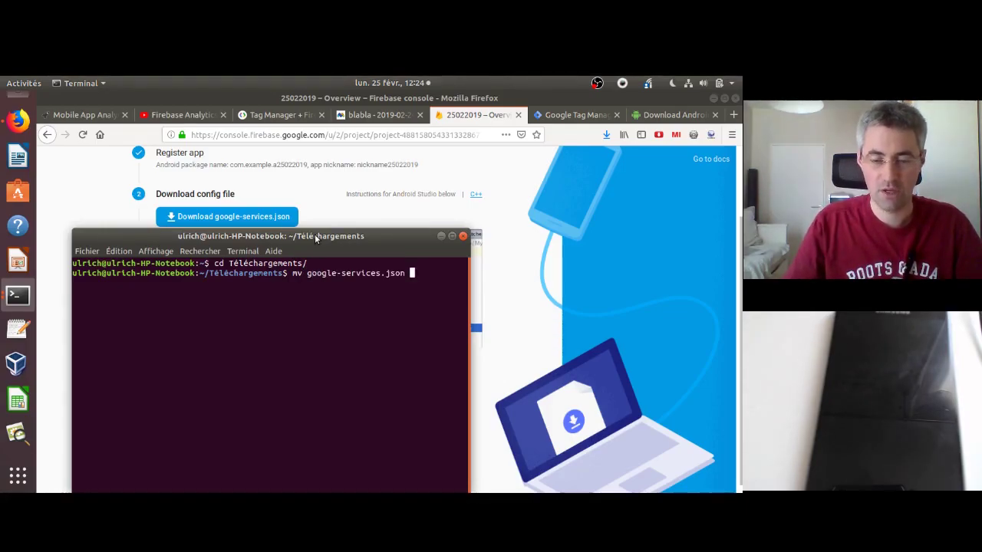
type("/home/ulr")
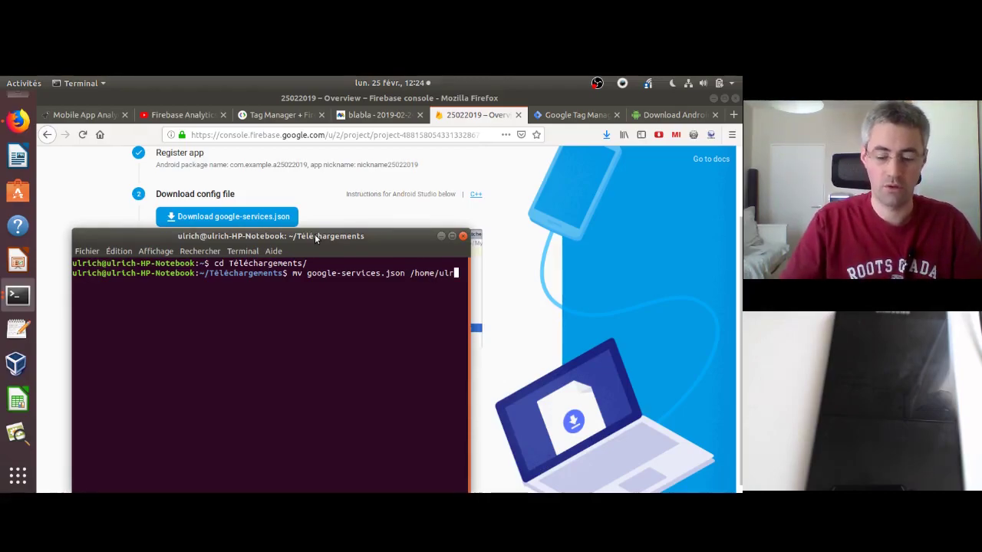
type("ich/And")
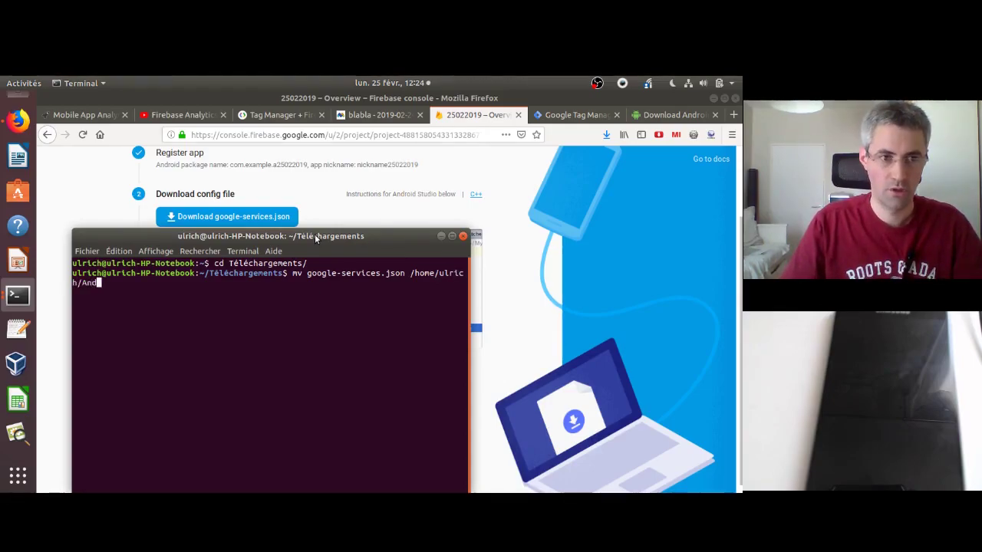
type("roid")
key("Tab")
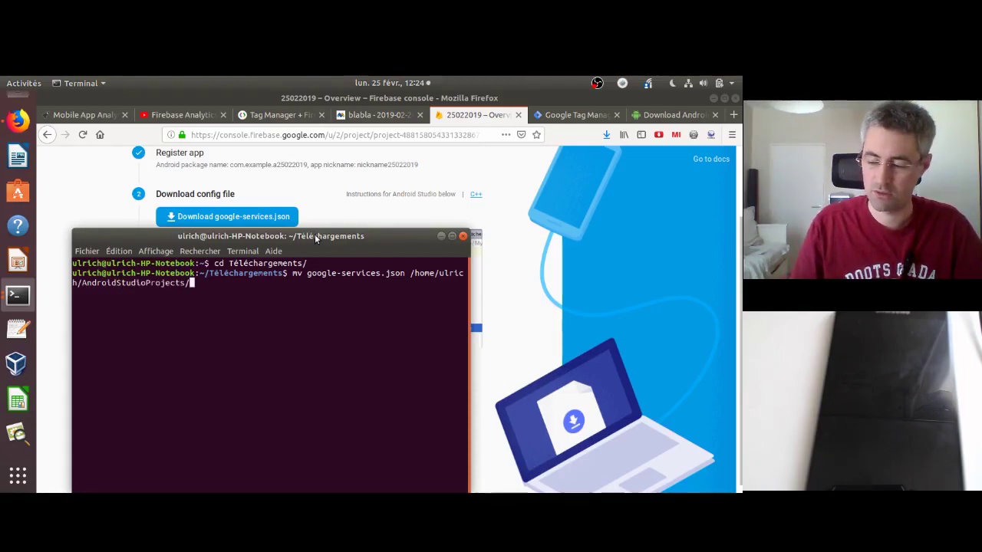
type("2")
key("Tab")
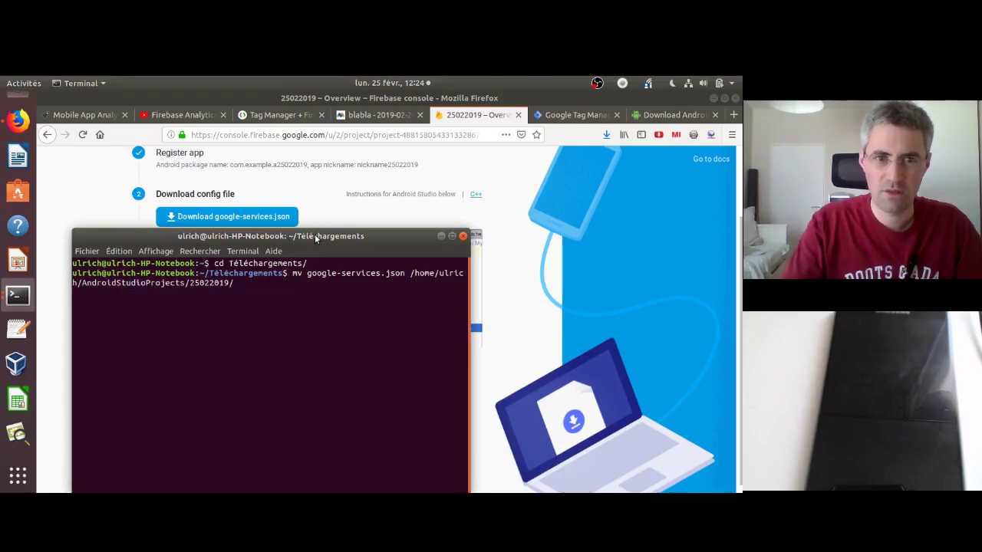
left_click_drag(315, 233, 389, 377)
type("app/")
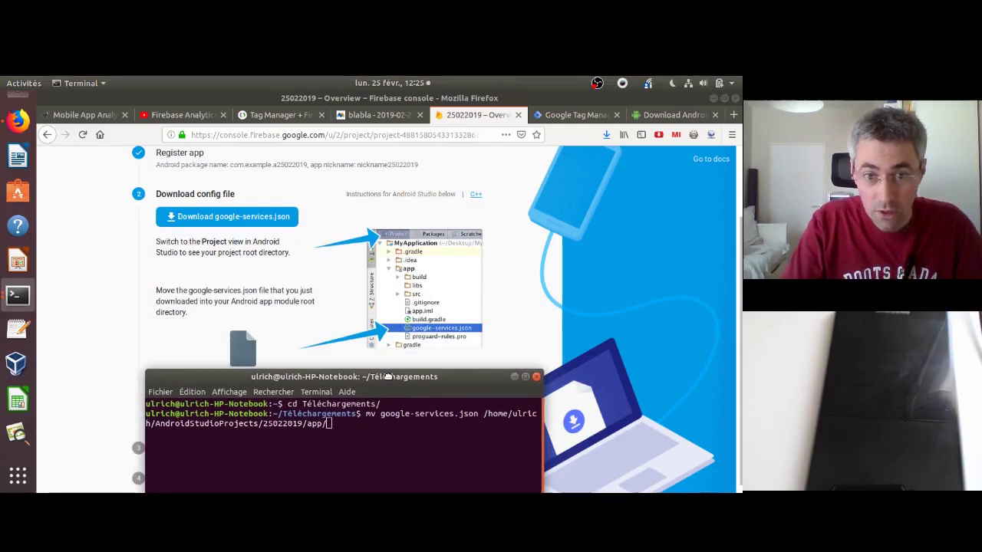
left_click_drag(388, 377, 361, 236)
key("Return")
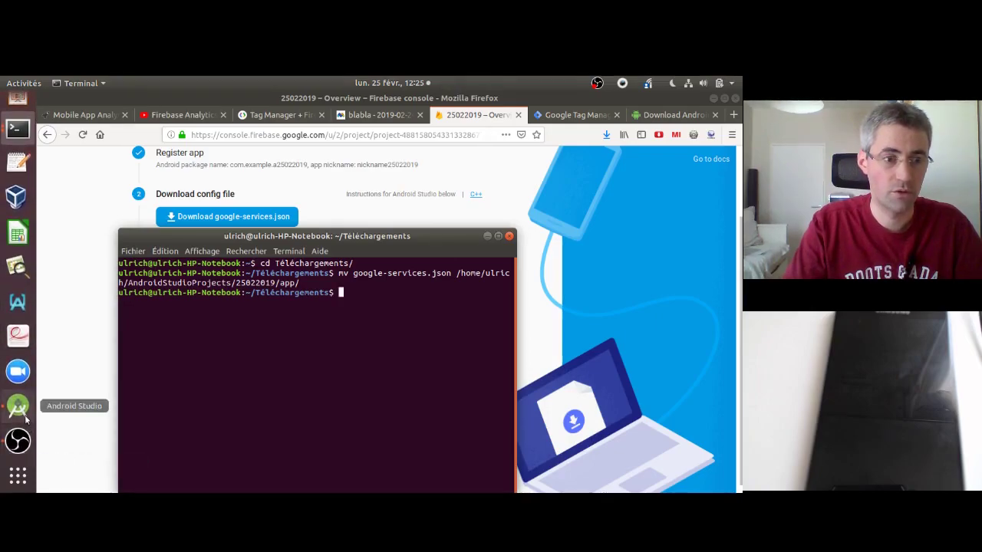
Switch to Android Studio and check the app folder's contents in the Project view of 25022019.
left_click(22, 413)
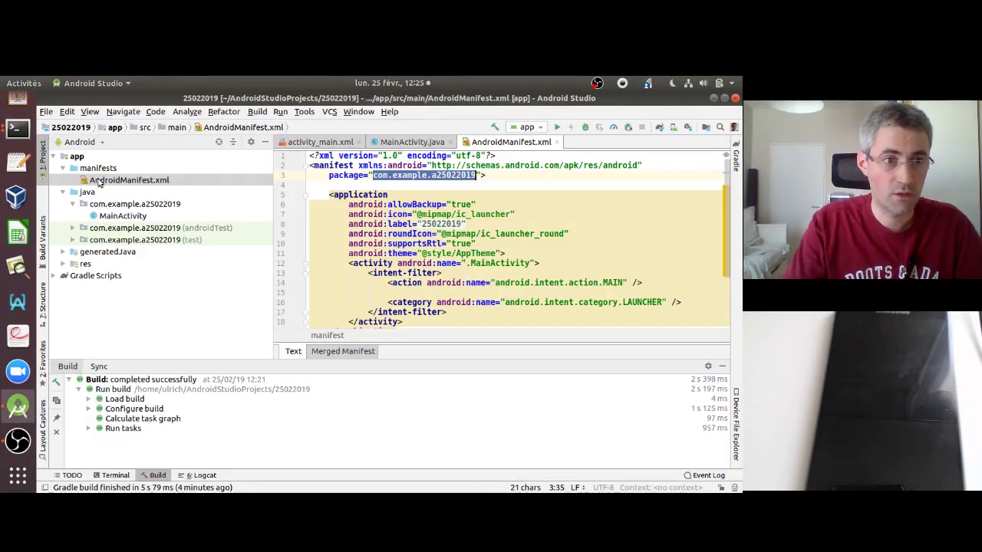
left_click(63, 169)
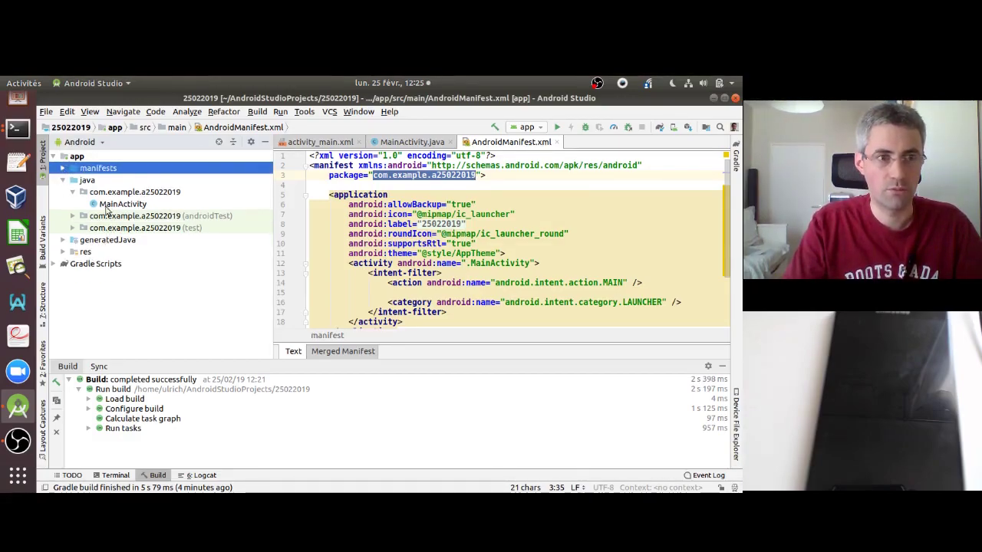
left_click(86, 143)
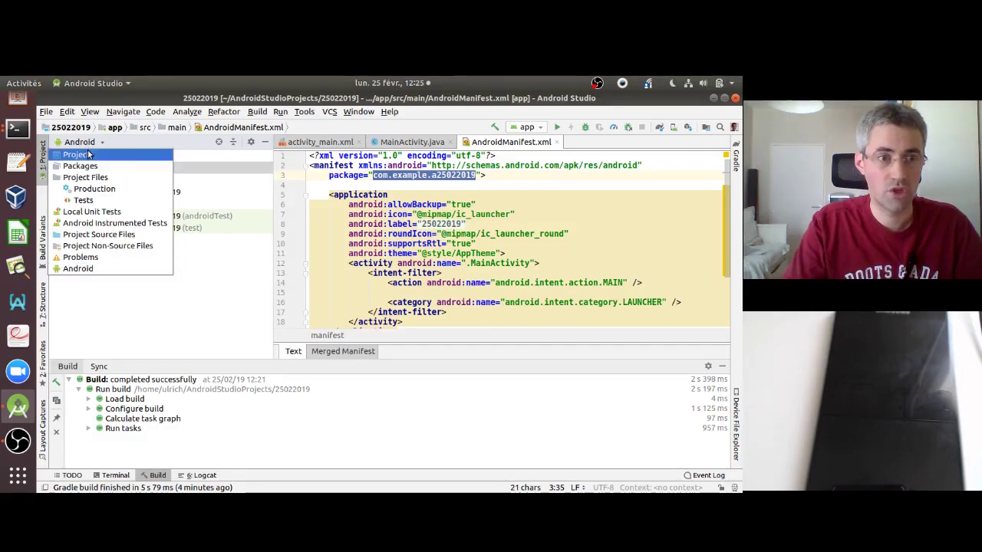
left_click(86, 154)
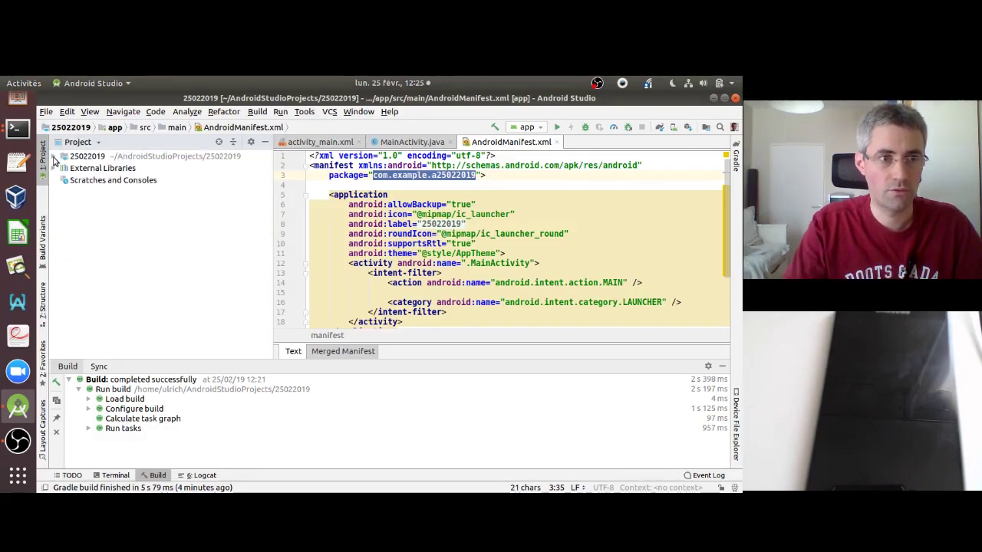
left_click(54, 157)
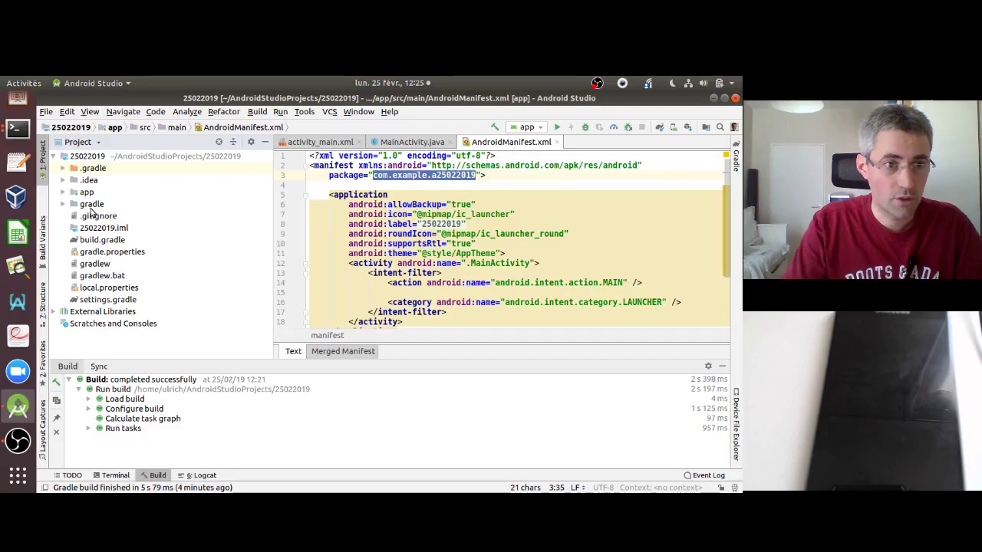
left_click(63, 192)
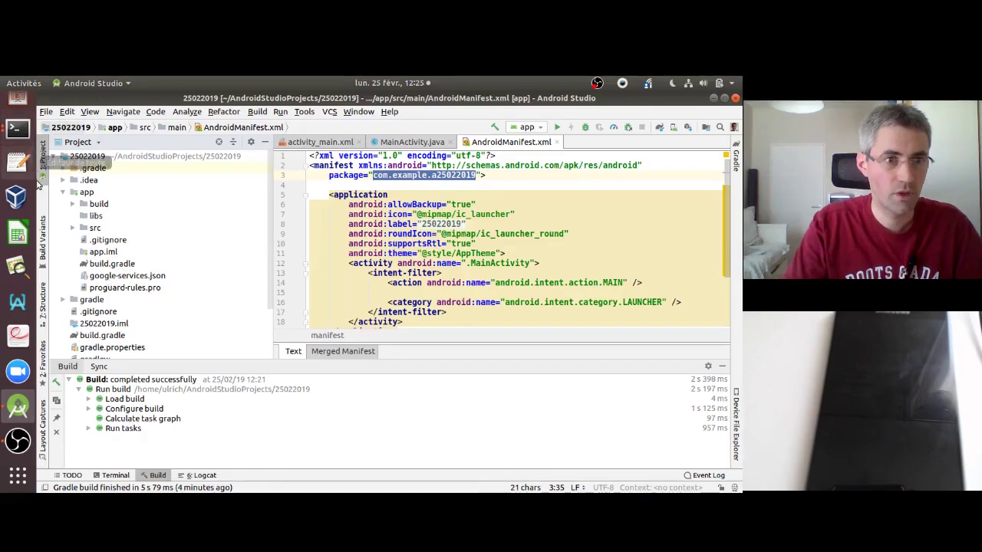
Switch to Firefox, advance the Firebase setup to Add Firebase SDK, and copy the project-level google-services:4.0.1 classpath line.
scroll(19, 131, "up", 4)
scroll(21, 115, "up", 1)
left_click(17, 121)
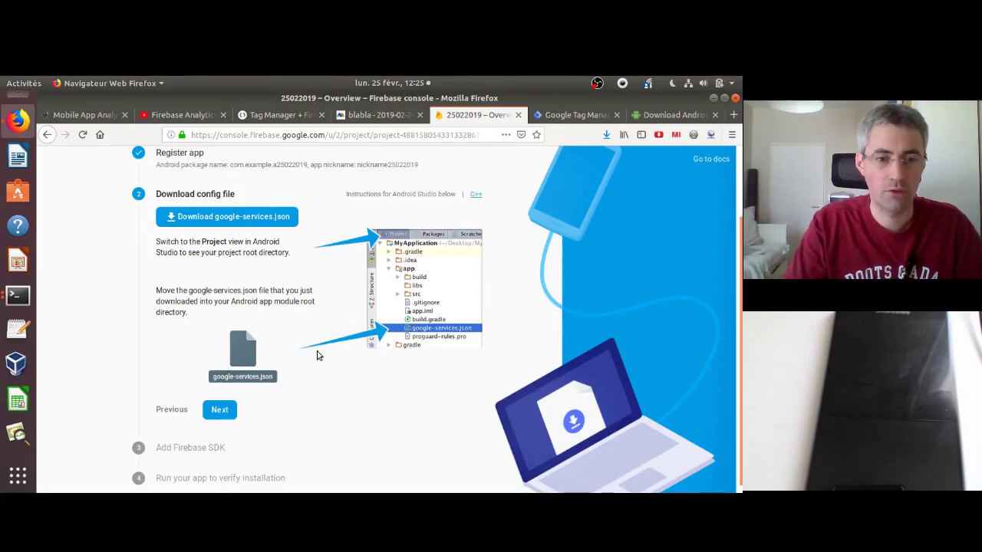
left_click(217, 410)
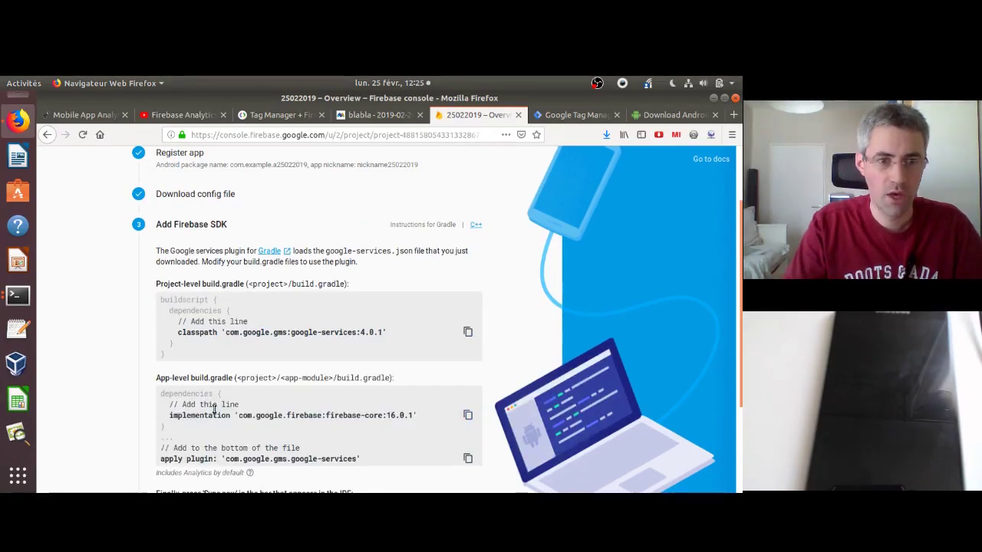
scroll(214, 409, "down", 2)
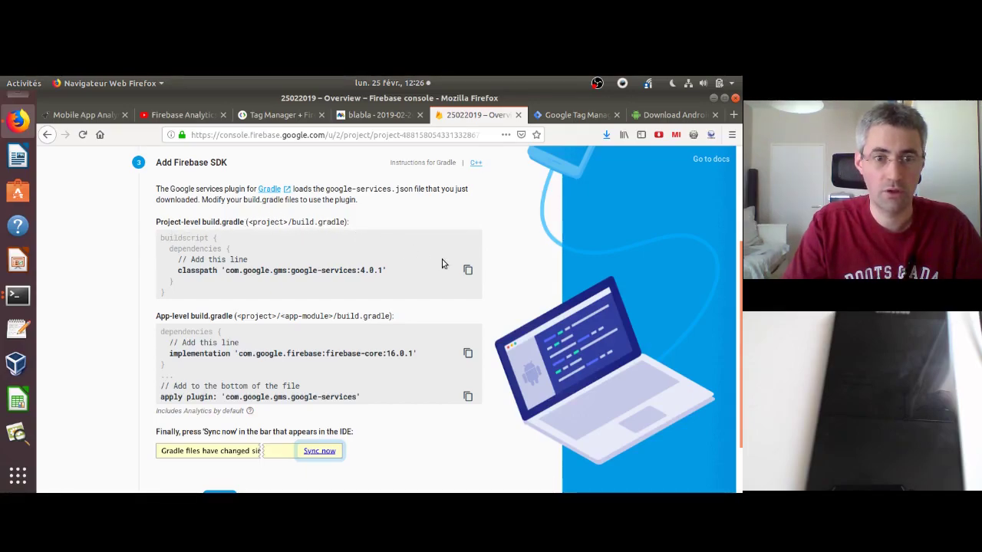
left_click(468, 270)
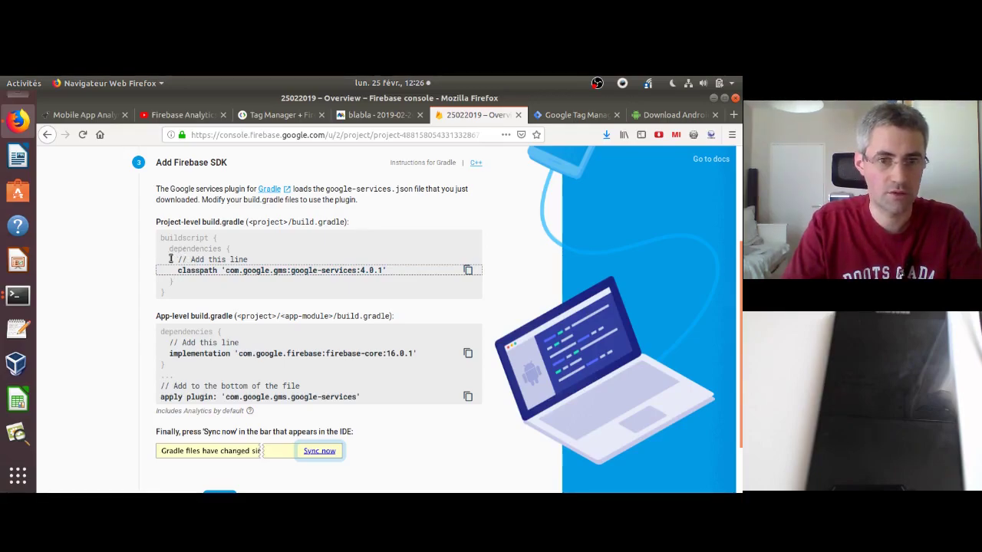
Switch to Android Studio, return to the Android view, and open build.gradle (Project: 25022019) from Gradle Scripts.
scroll(27, 452, "down", 4)
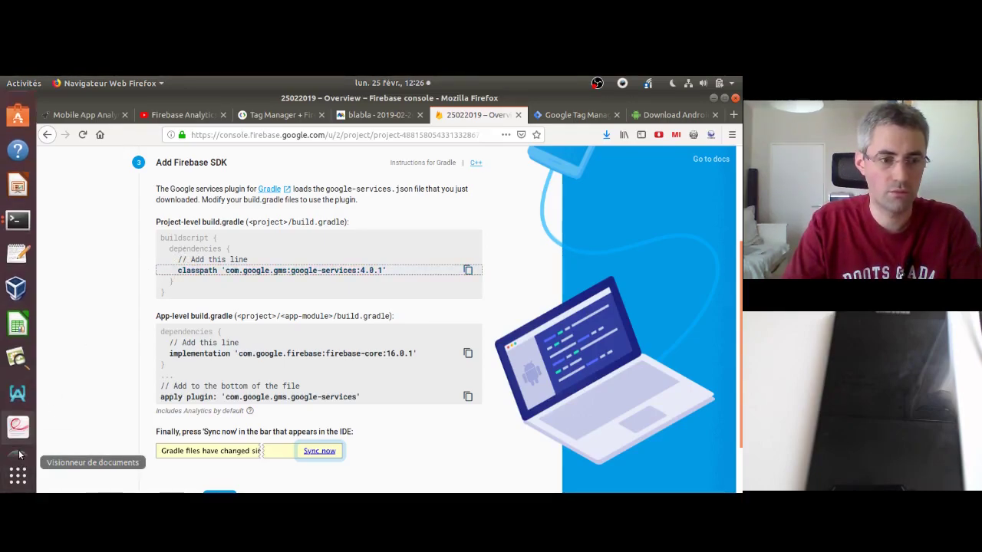
scroll(23, 452, "down", 1)
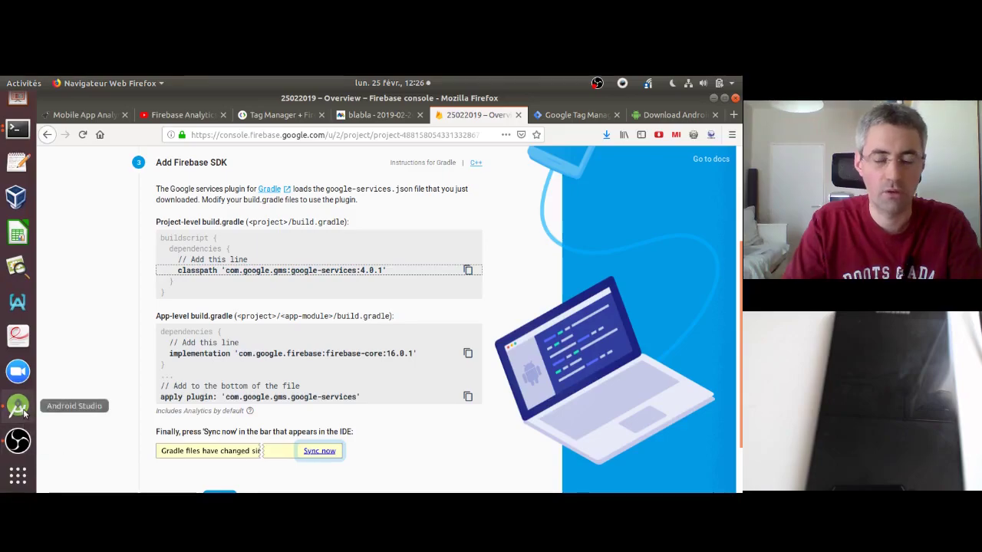
left_click(18, 407)
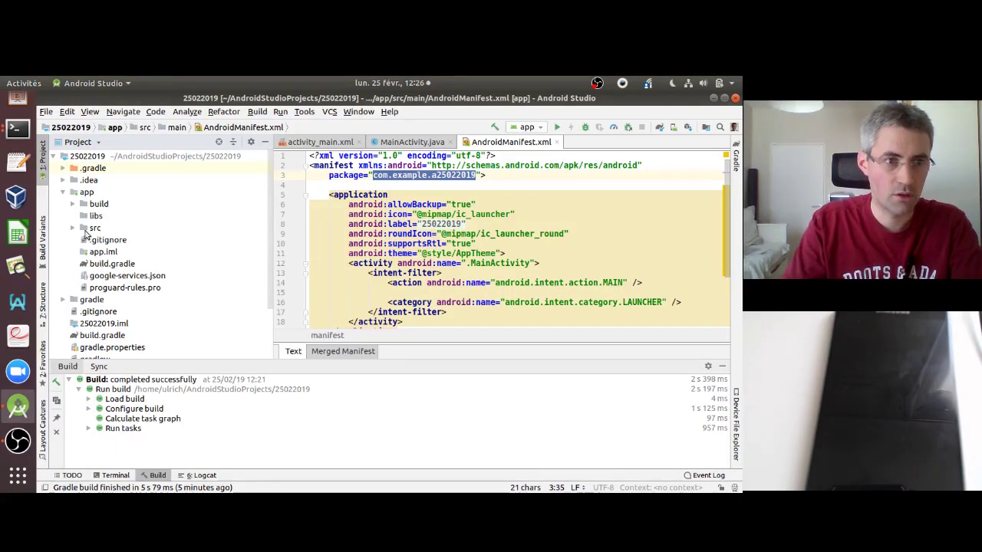
left_click(86, 143)
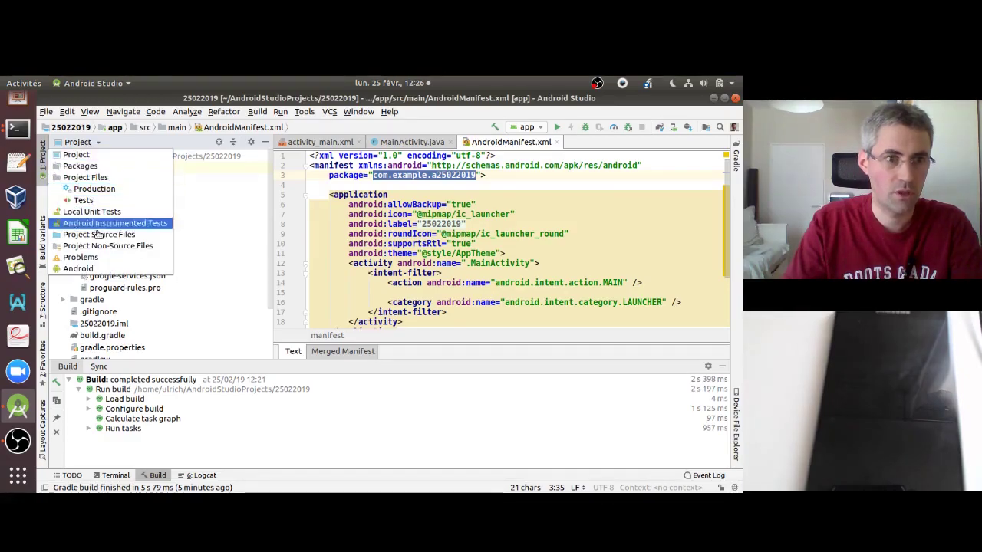
left_click(90, 268)
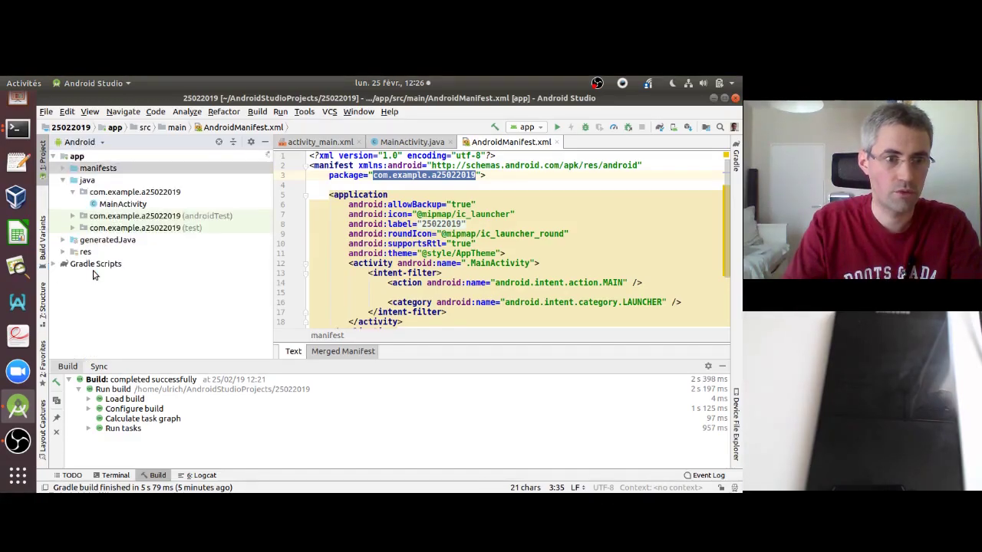
left_click(55, 265)
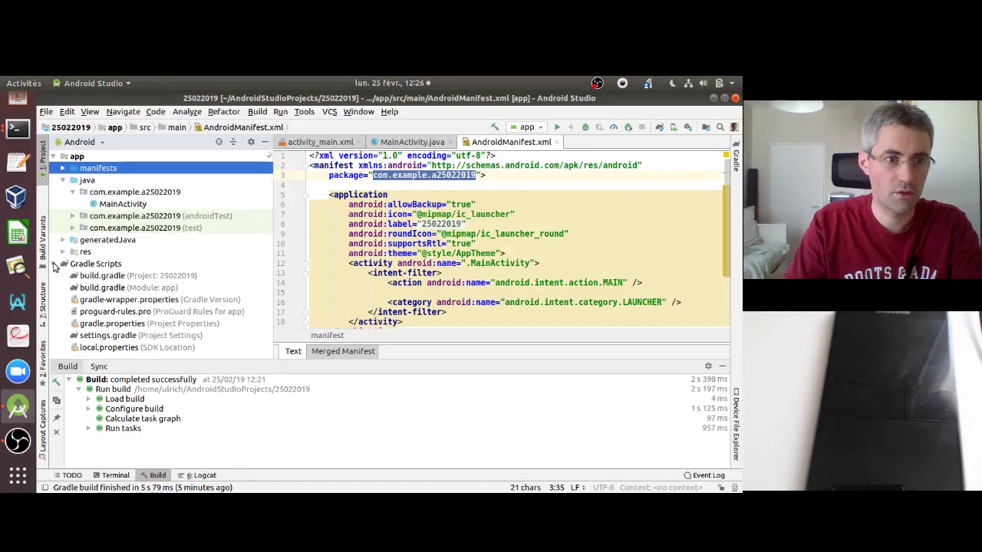
double_click(134, 276)
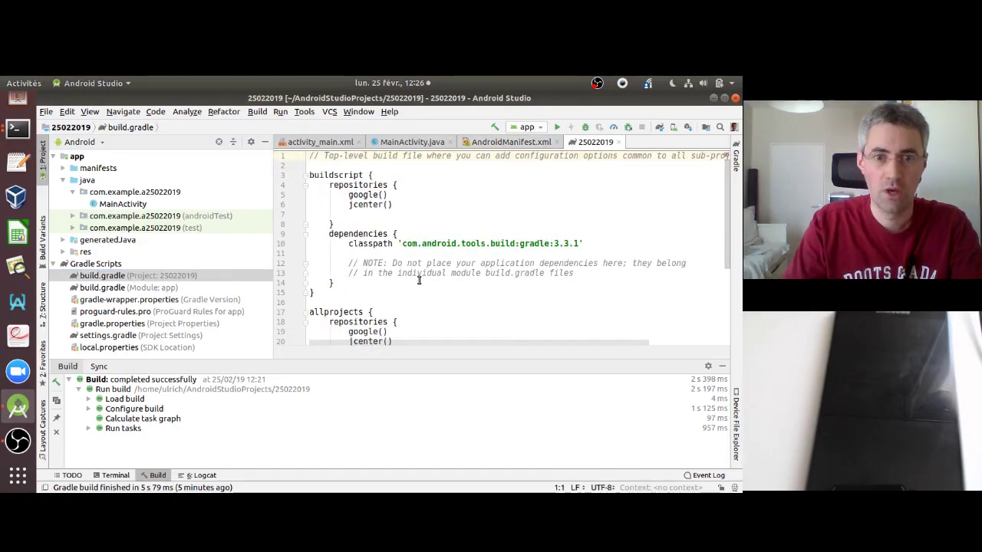
Add classpath 'com.google.gms:google-services:4.0.1' below the existing classpath in the buildscript dependencies, and sync the project.
left_click(466, 262)
left_click(465, 257)
key("ctrl+v")
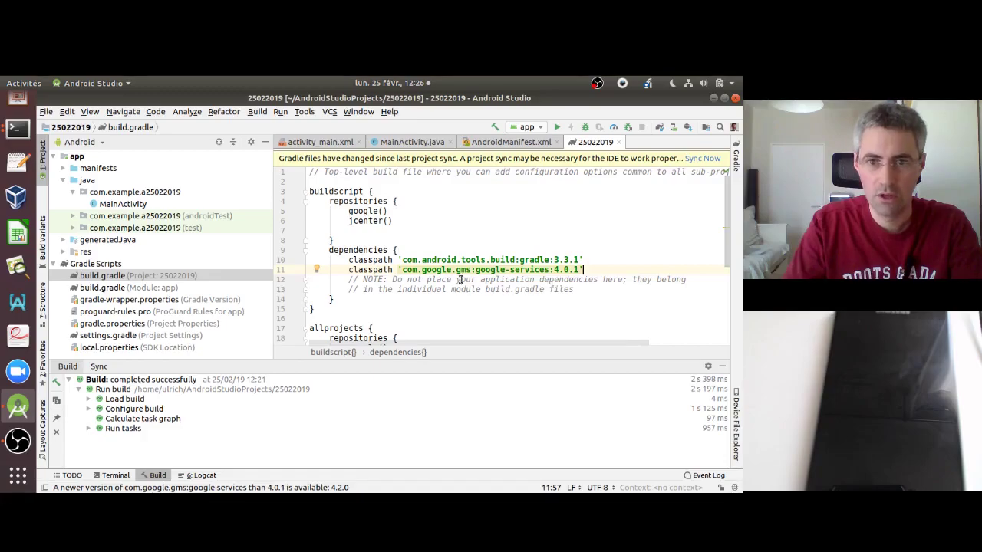
mouse_move(537, 272)
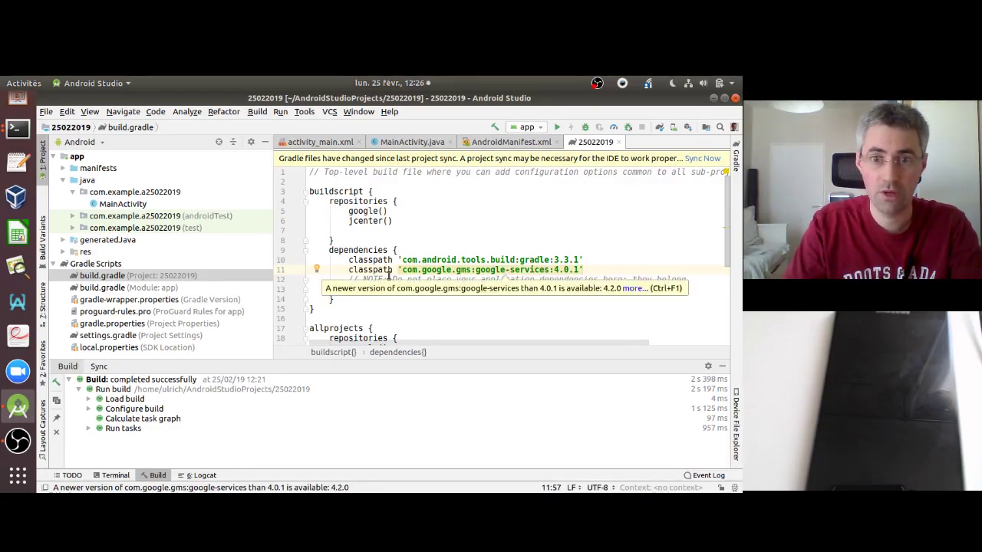
left_click(696, 158)
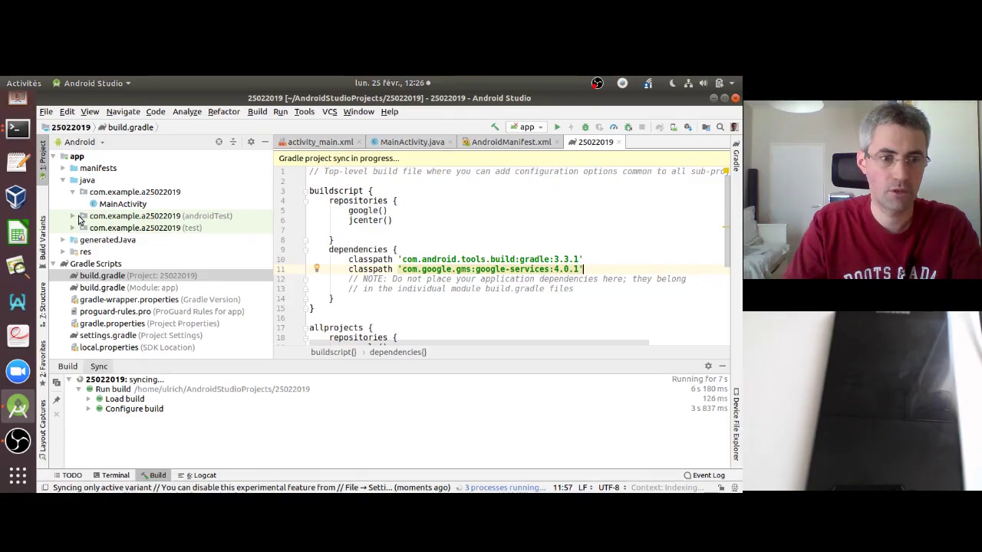
Switch to Firefox and copy the app-level line apply plugin: 'com.google.gms.google-services'.
scroll(17, 130, "up", 3)
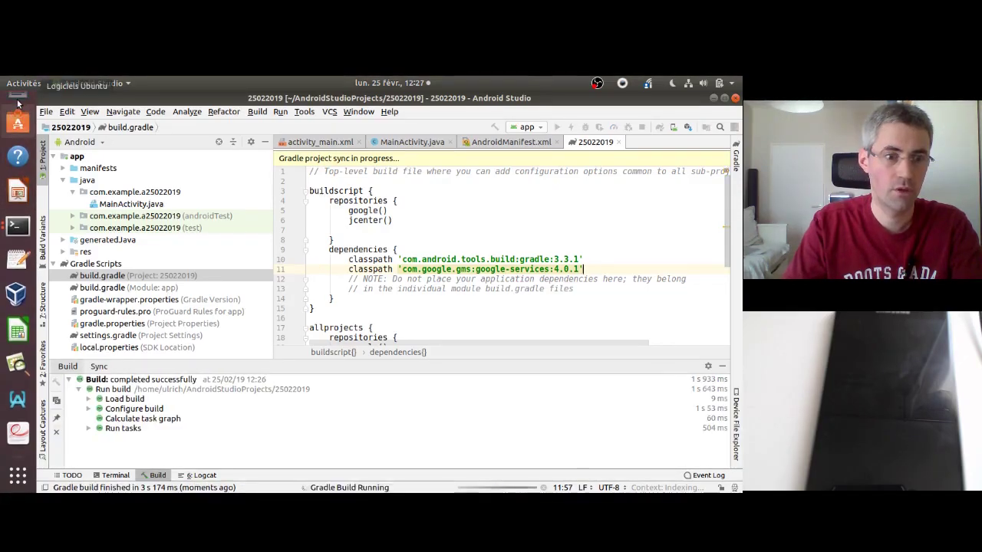
scroll(17, 130, "up", 2)
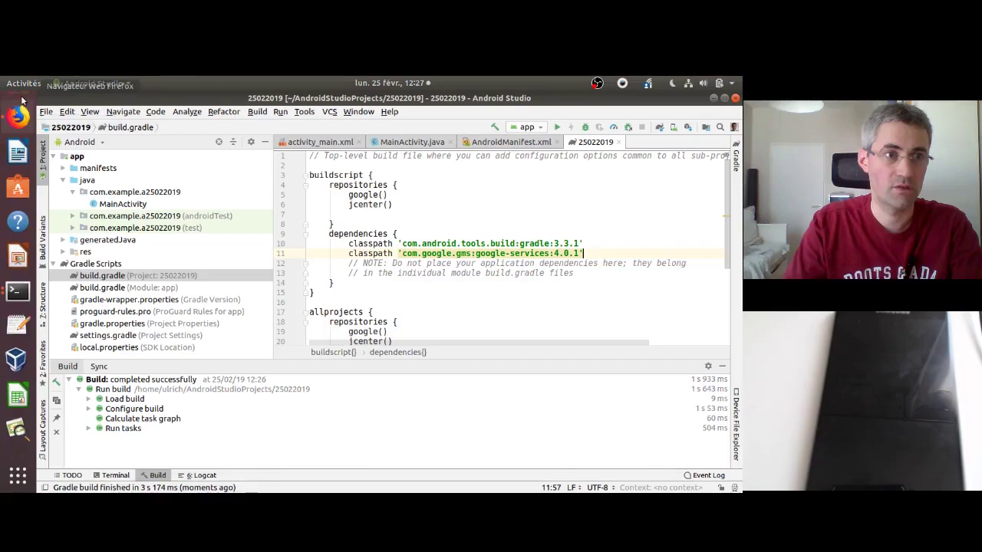
left_click(17, 141)
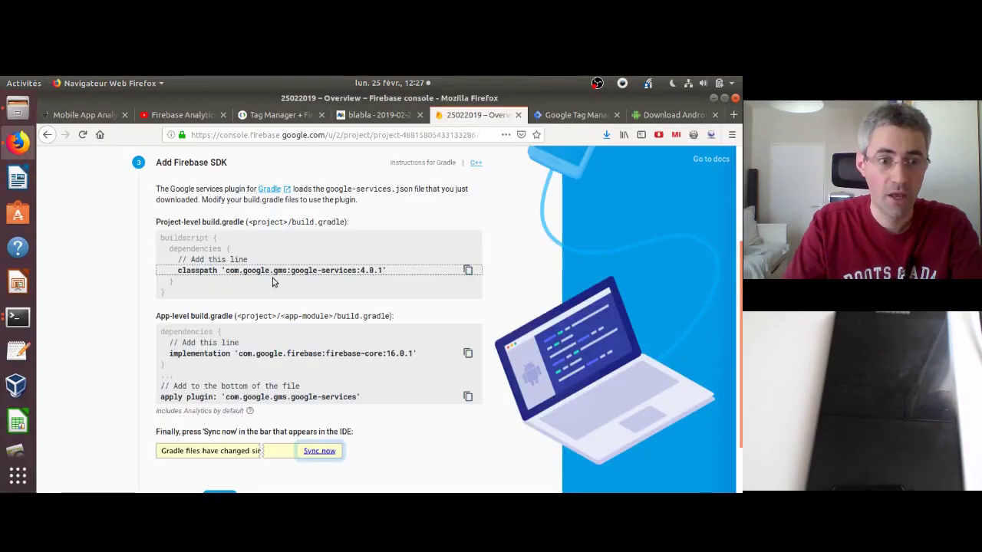
scroll(332, 308, "down", 1)
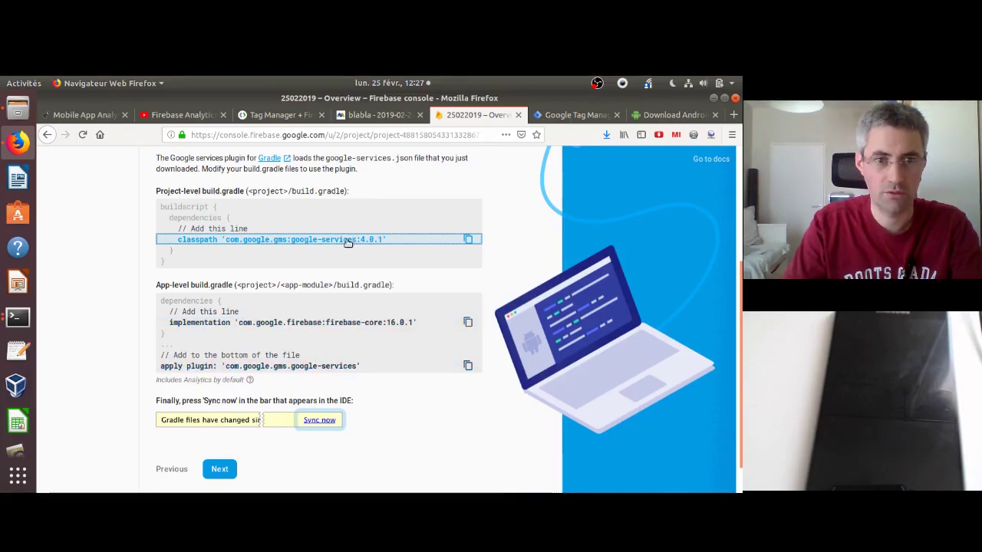
left_click(468, 365)
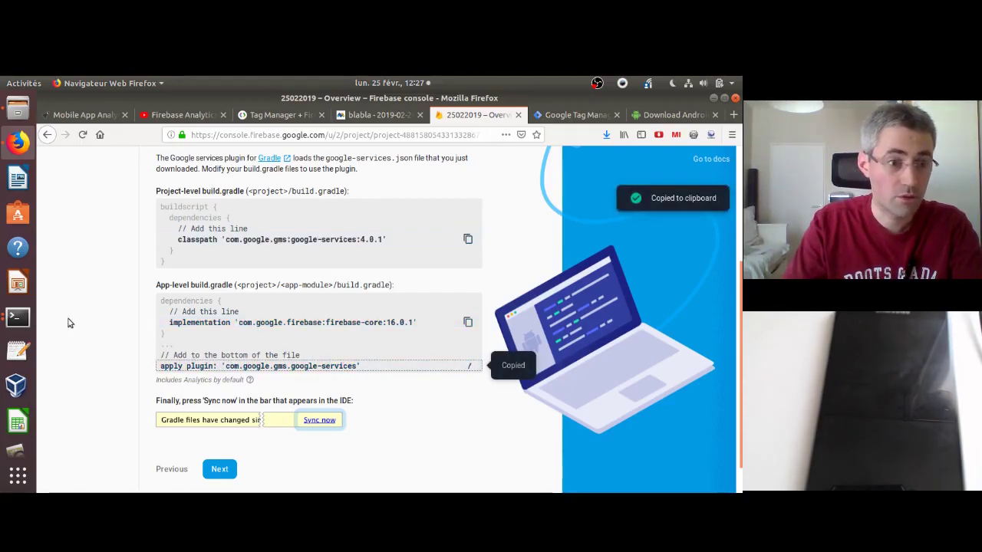
Switch to Android Studio and open build.gradle (Module: app) from Gradle Scripts.
scroll(22, 460, "down", 1)
scroll(22, 456, "down", 4)
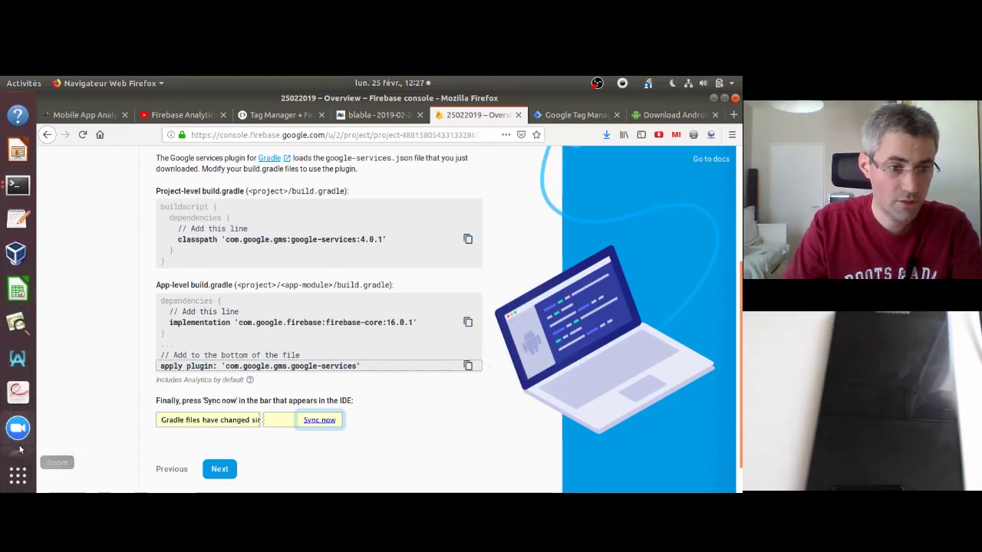
left_click(18, 429)
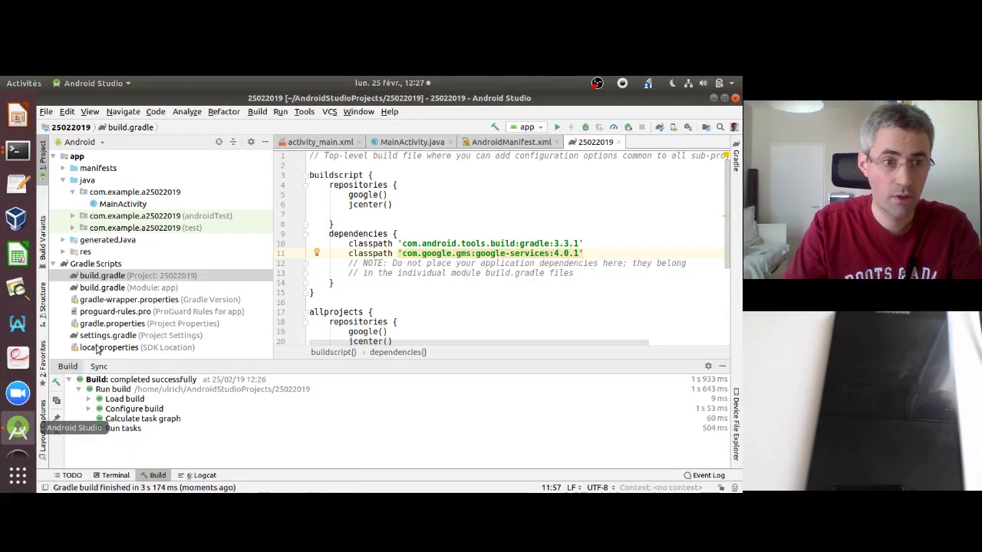
double_click(141, 290)
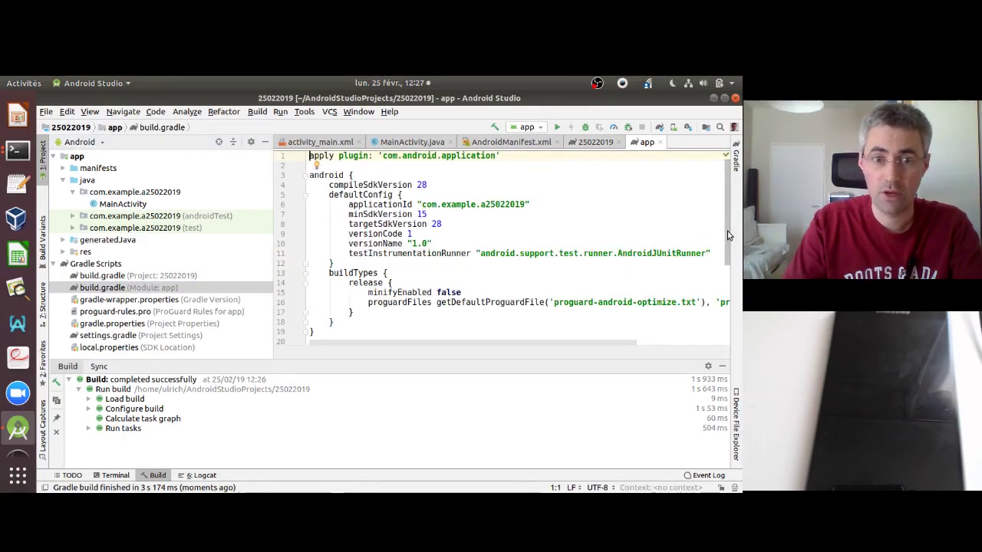
Paste apply plugin: 'com.google.gms.google-services' on a new line at the end of the app-level build.gradle.
left_click_drag(730, 237, 730, 327)
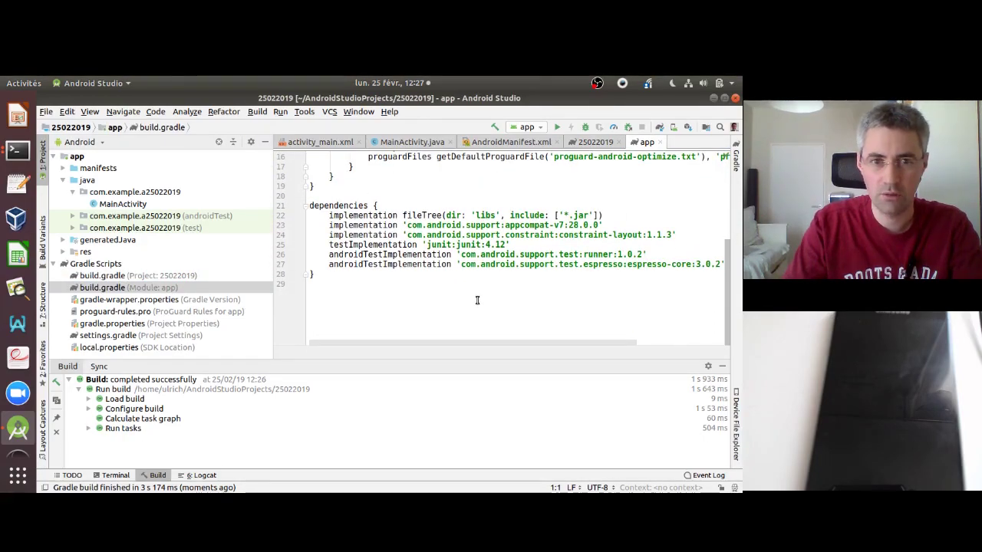
key("Return")
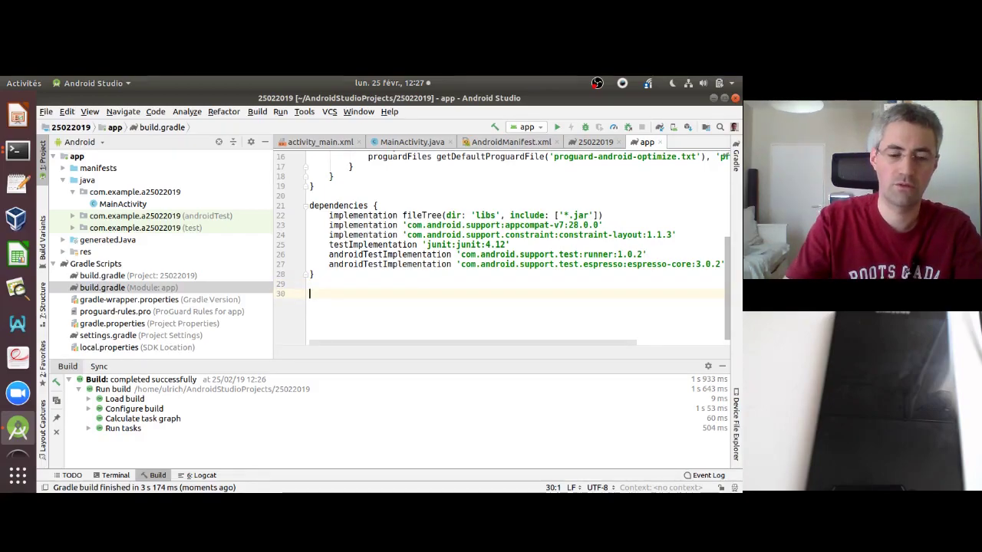
key("ctrl+v")
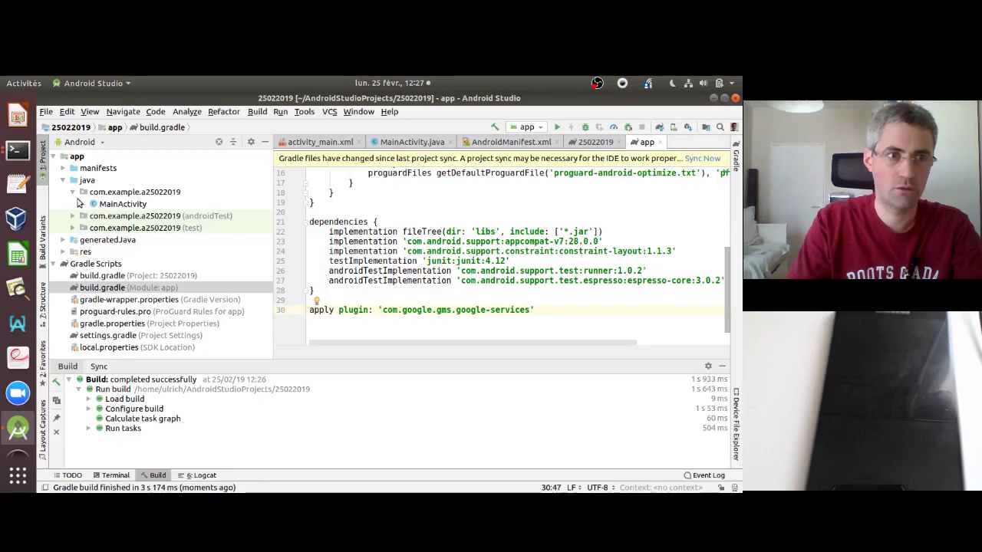
Switch to Firefox and copy the app-level line implementation 'com.google.firebase:firebase-core:16.0.1'.
scroll(11, 98, "up", 1)
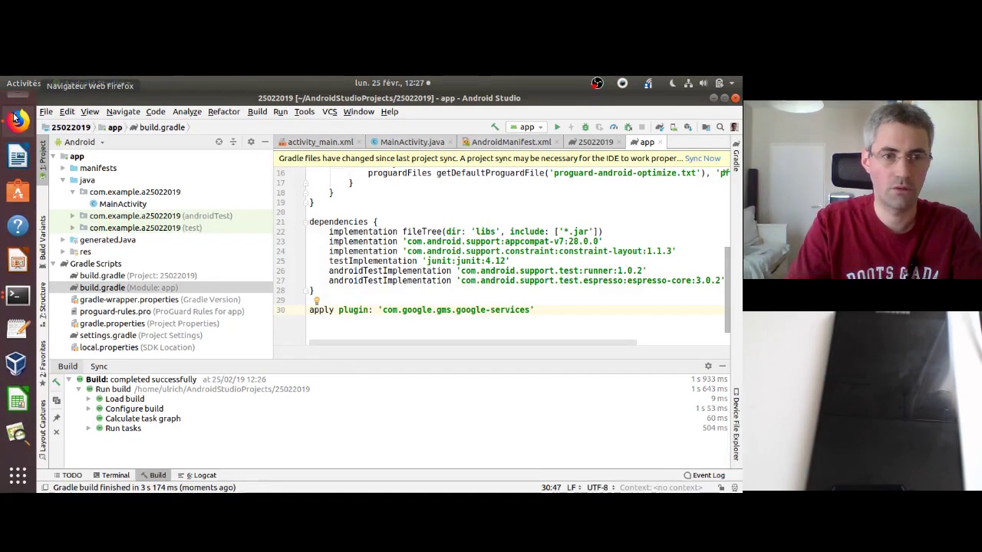
left_click(17, 119)
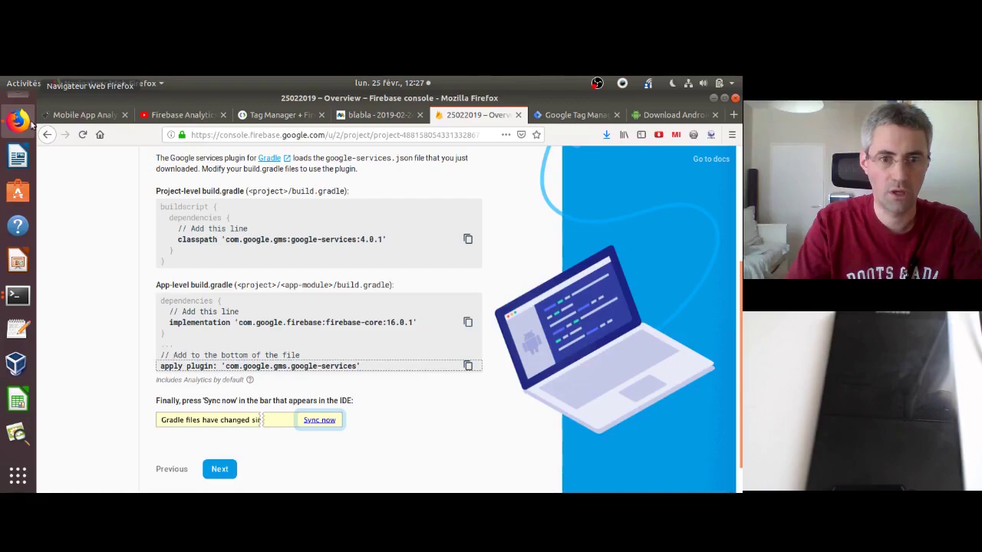
left_click(465, 323)
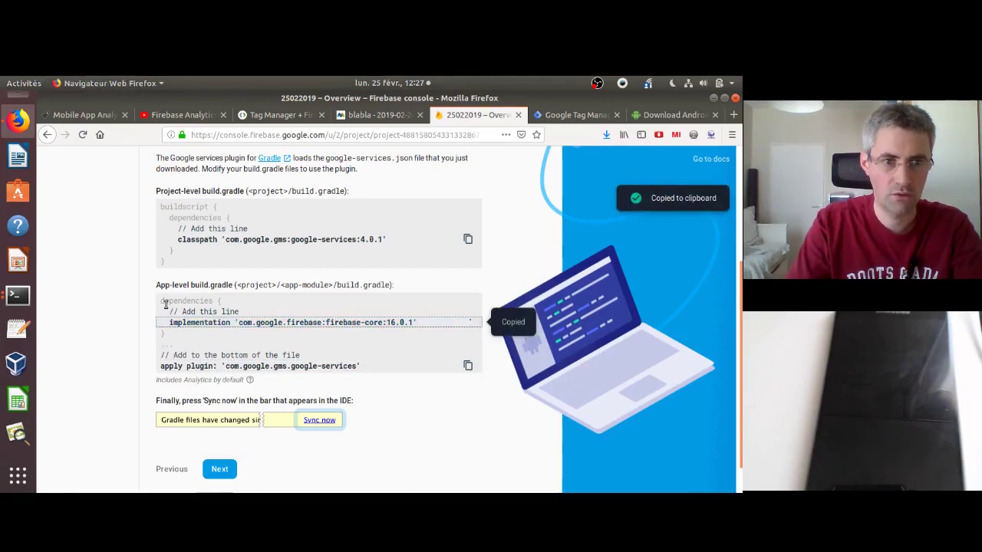
Switch to Android Studio, paste the firebase-core:16.0.1 implementation line as the first entry in dependencies, and sync the project.
scroll(25, 446, "down", 3)
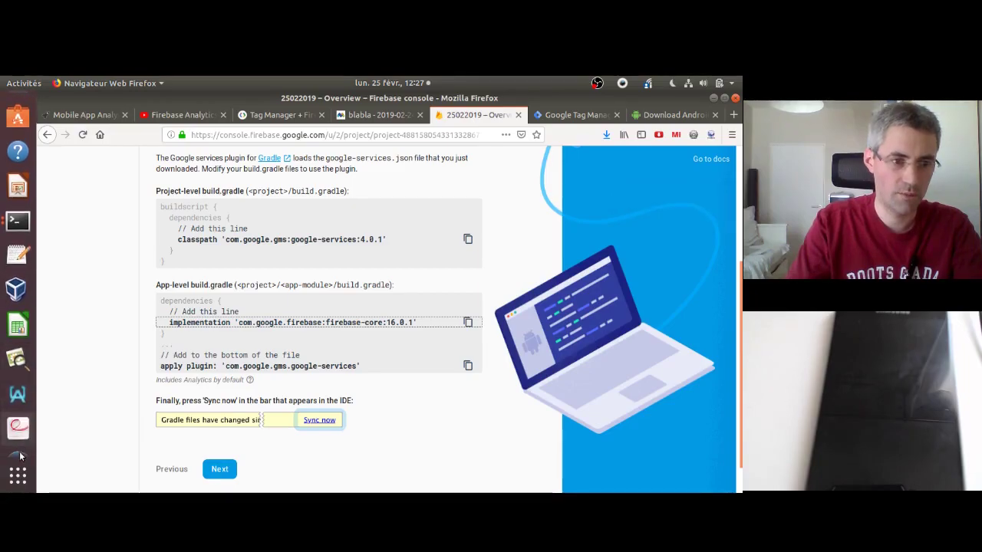
left_click(18, 429)
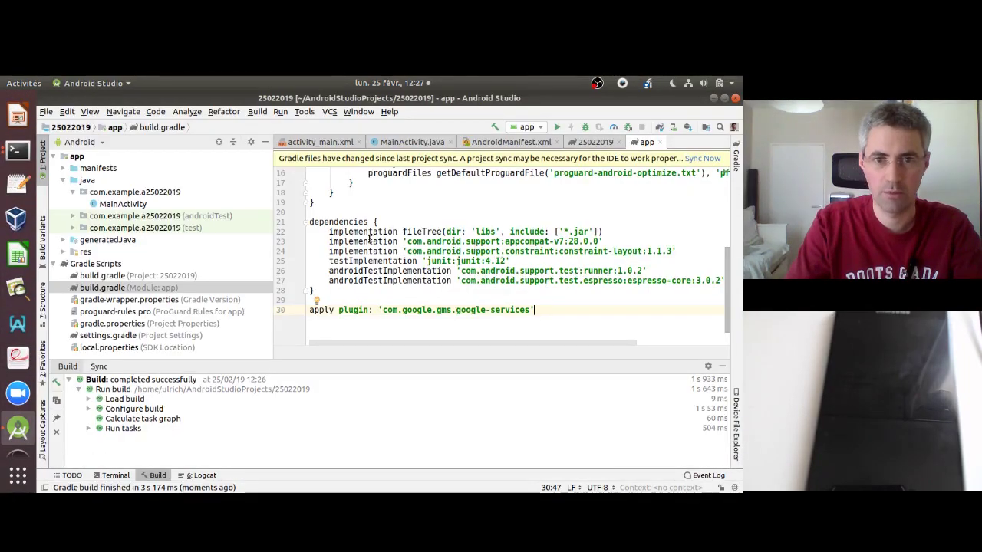
left_click(330, 231)
key("Return")
key("Up")
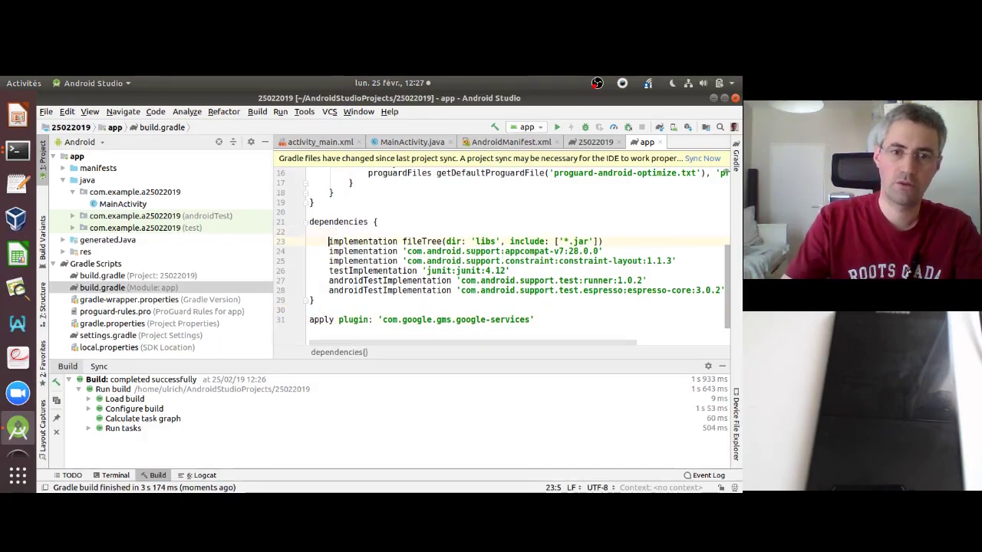
key("ctrl+v")
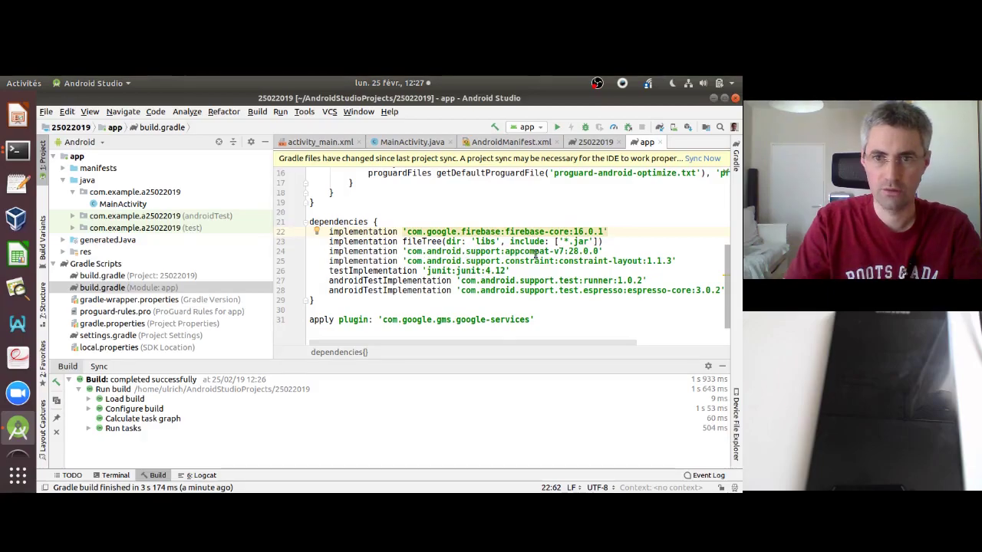
left_click(701, 158)
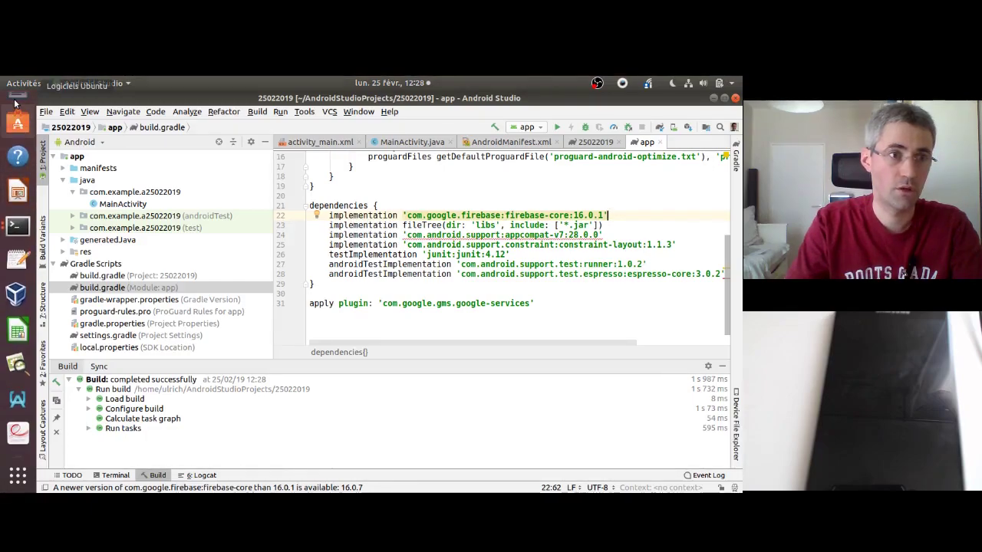
Switch to Firefox and advance the Firebase setup to Run your app to verify installation.
left_click(16, 117)
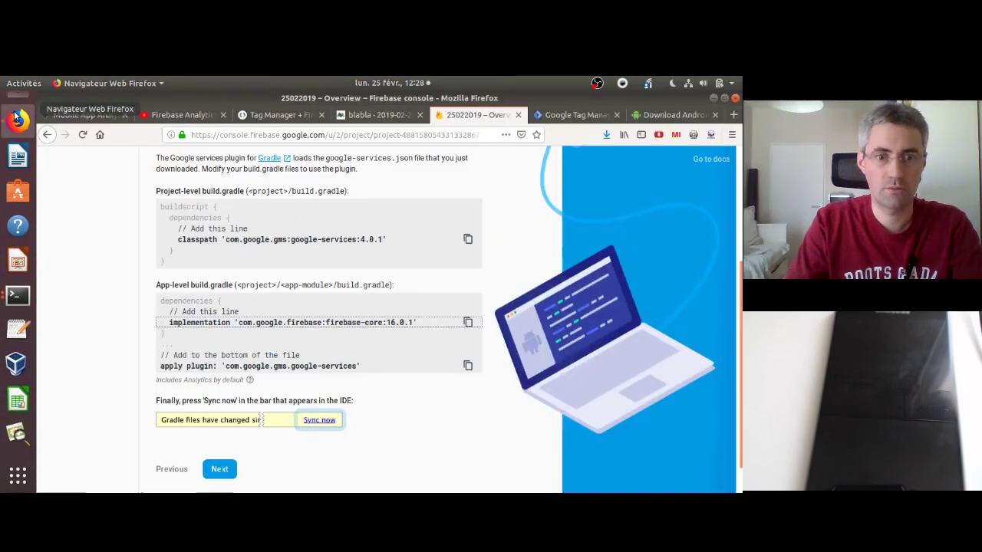
left_click(373, 411)
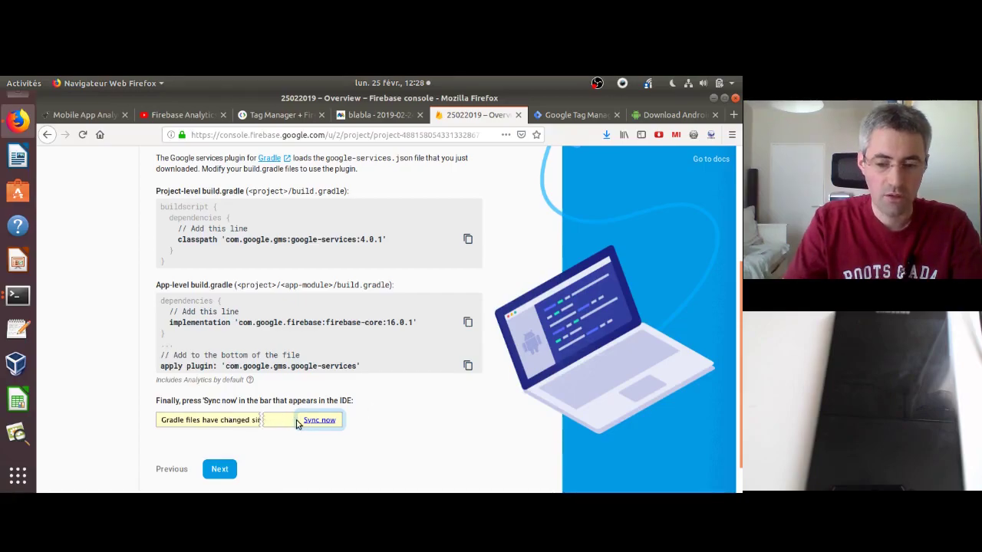
left_click(218, 470)
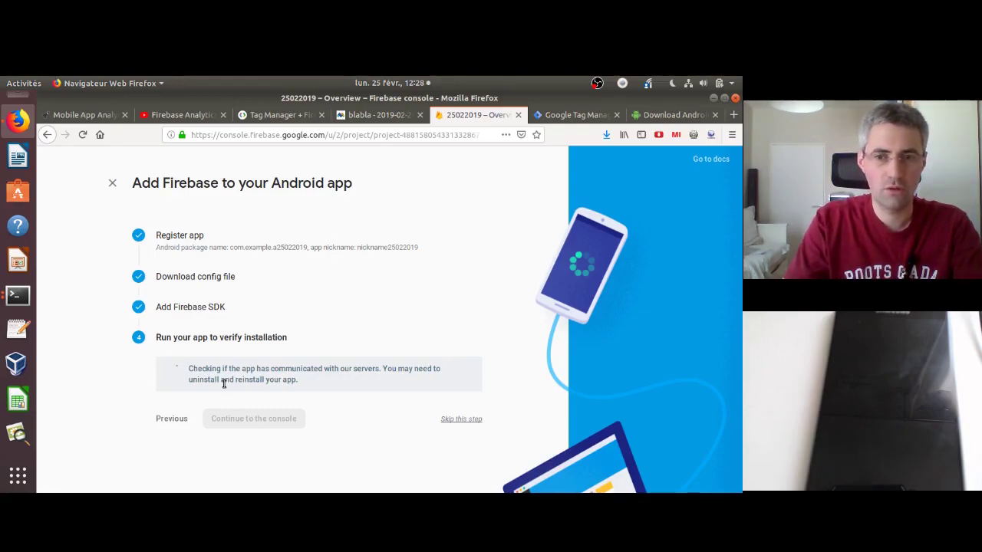
Switch to Android Studio and run the app on the connected Samsung SM-A310F (Android 7.0, API 24).
scroll(22, 424, "down", 5)
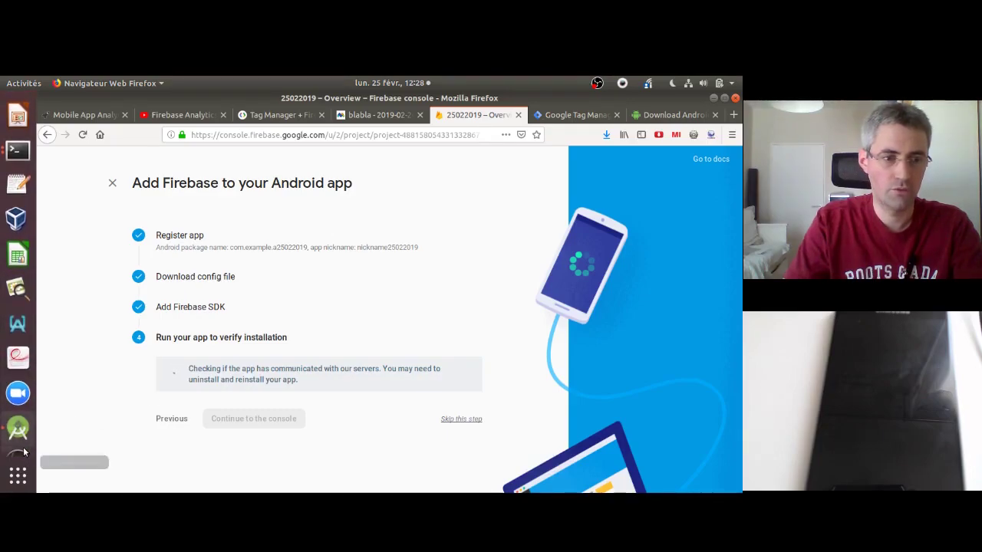
left_click(18, 407)
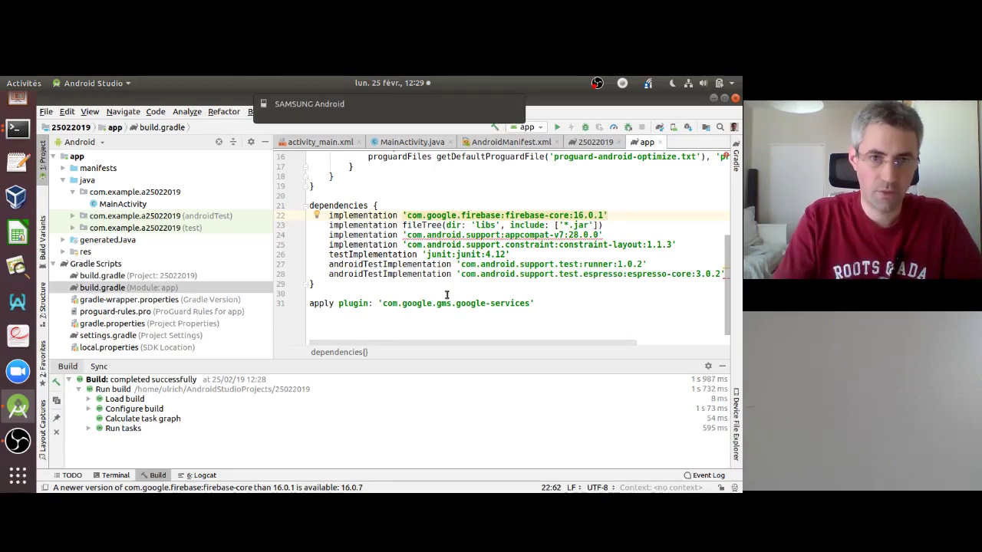
mouse_move(377, 115)
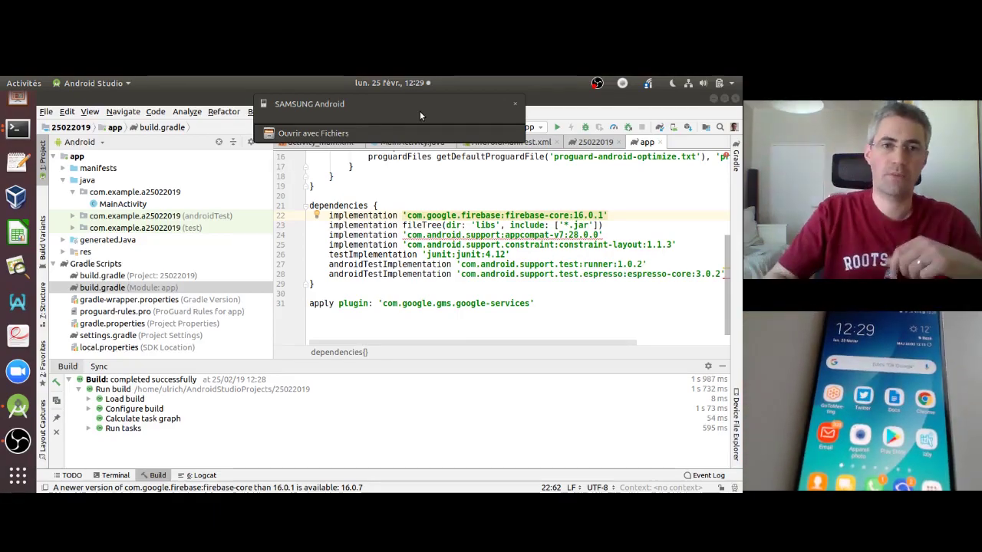
key("Up")
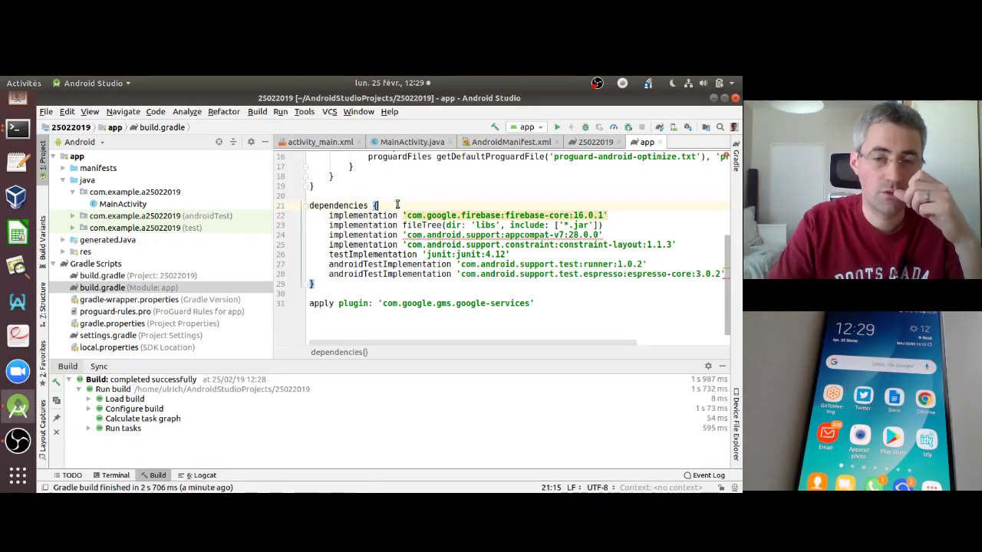
left_click(279, 112)
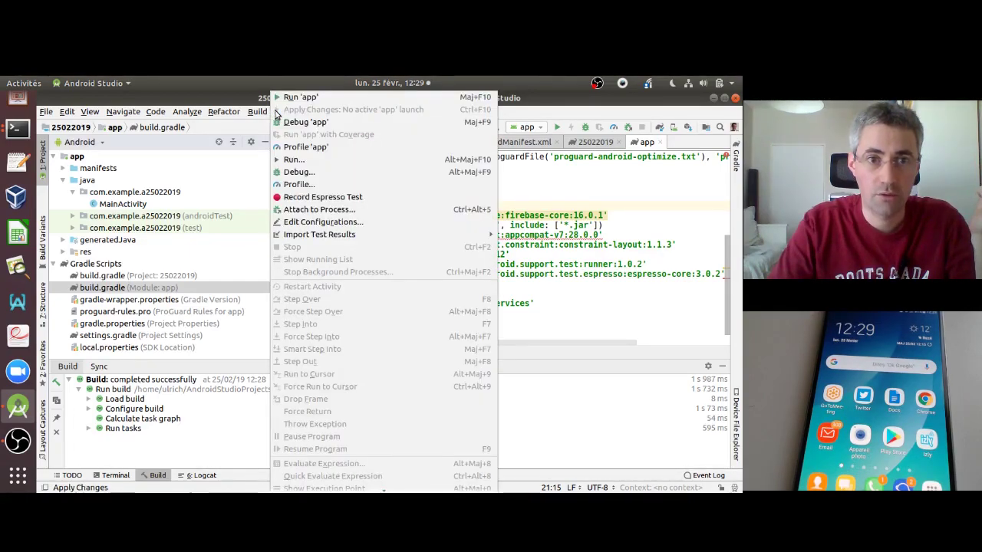
left_click(545, 109)
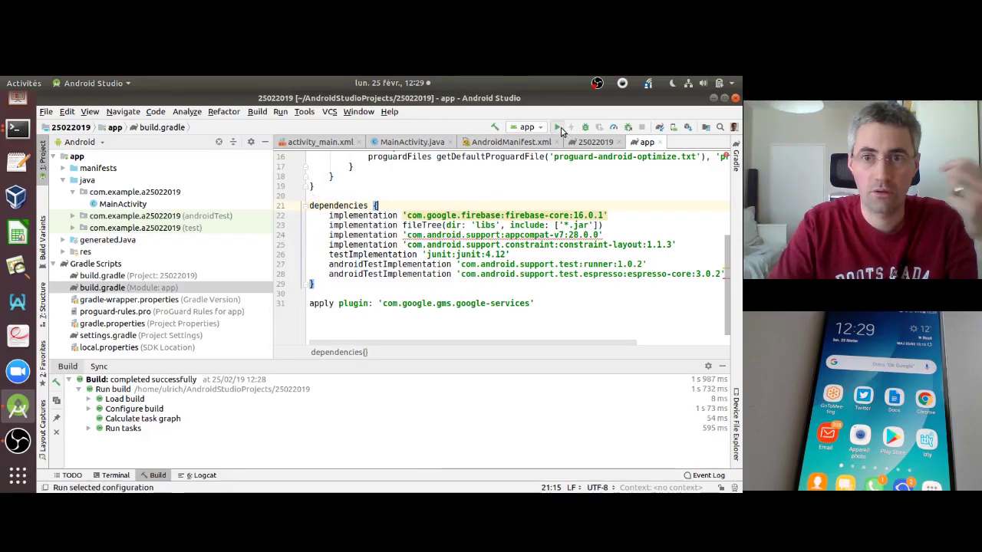
left_click(559, 128)
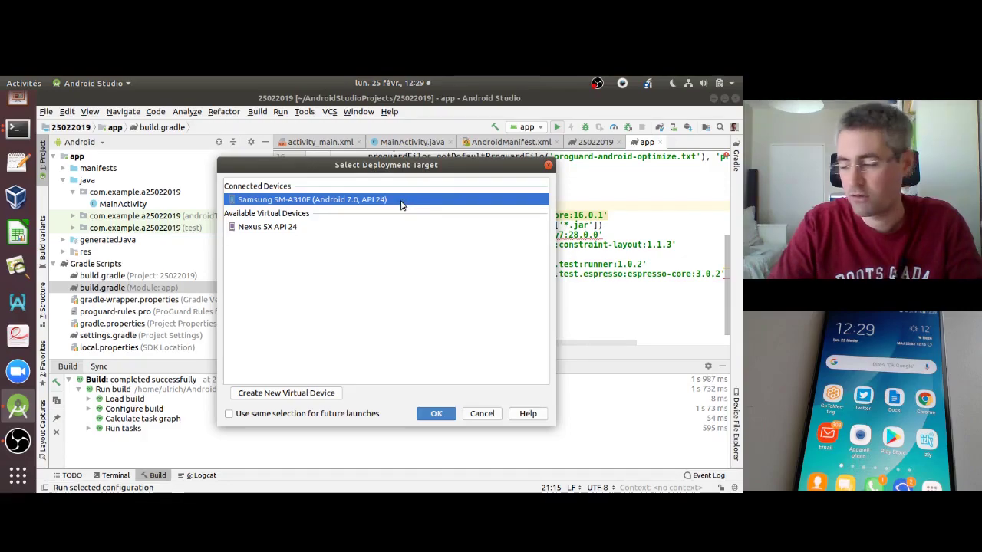
left_click(435, 413)
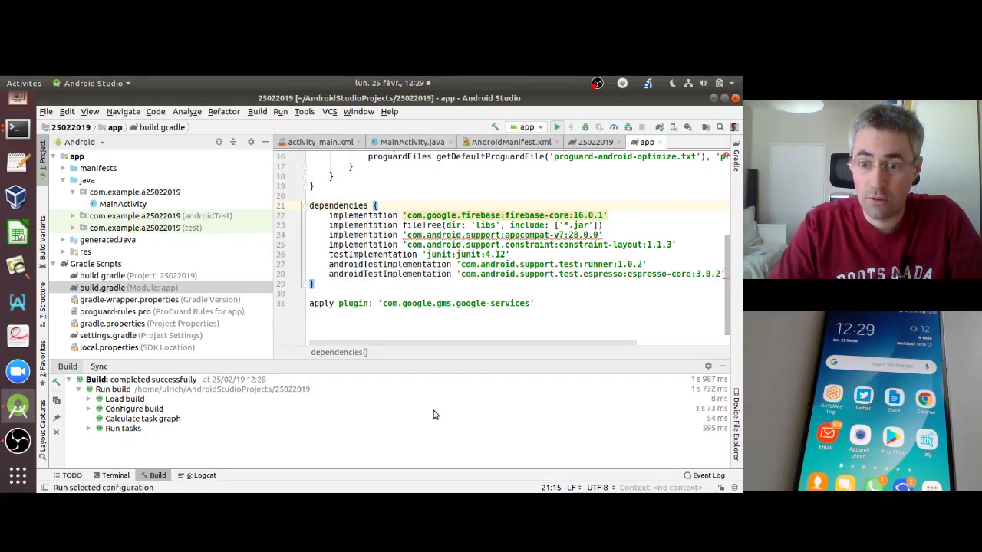
left_click(556, 128)
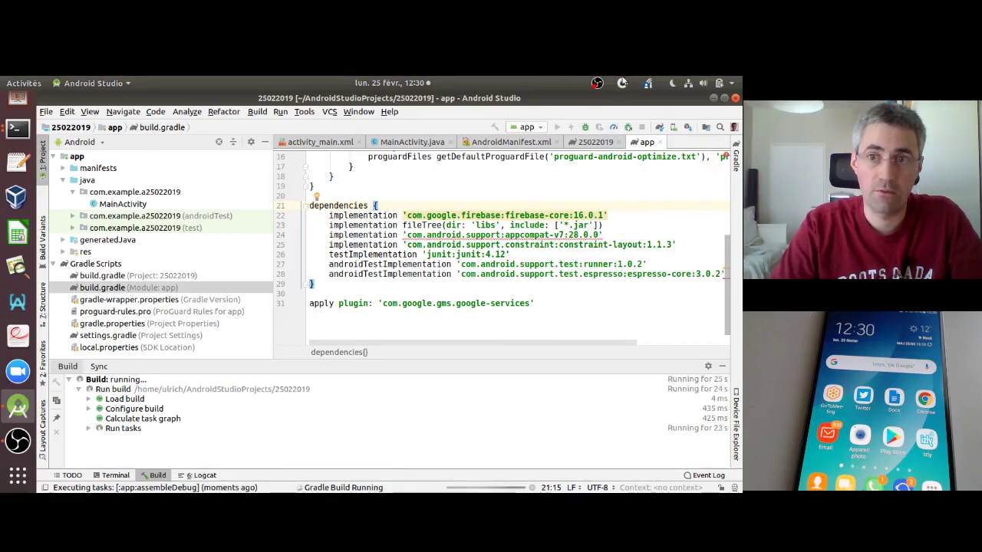
Disable the Safe Eyes break reminders for 1 hour.
left_click(622, 82)
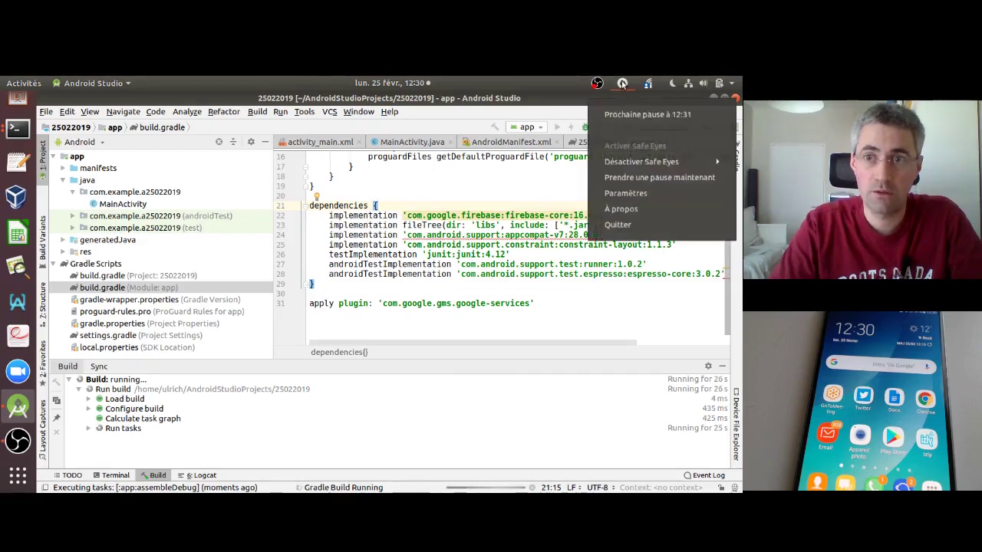
left_click(638, 162)
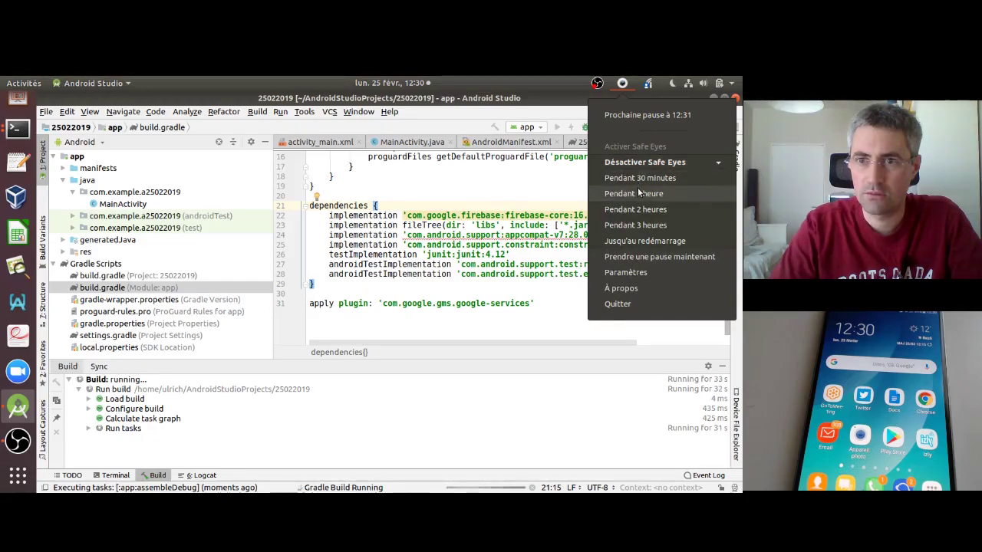
left_click(638, 192)
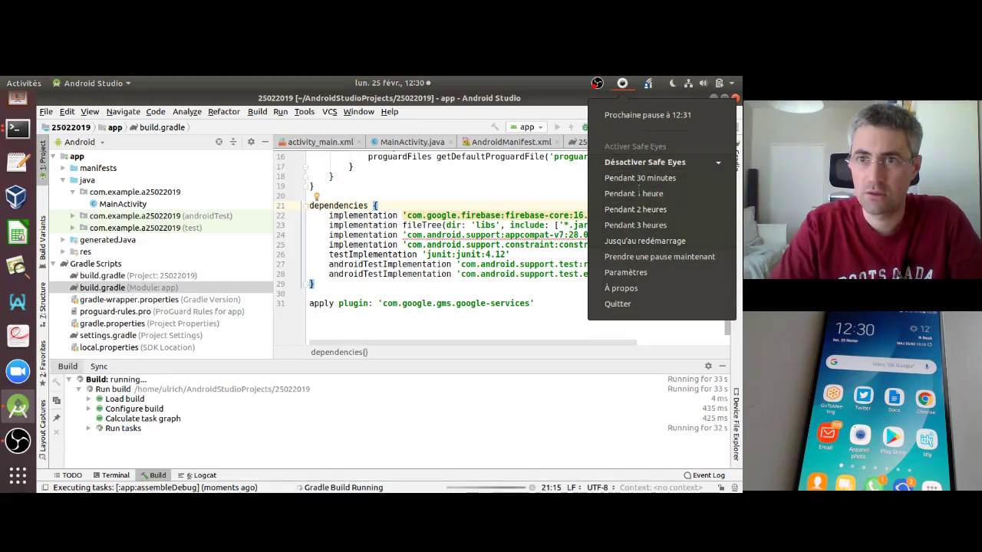
Turn off the desktop's night mode.
left_click(672, 82)
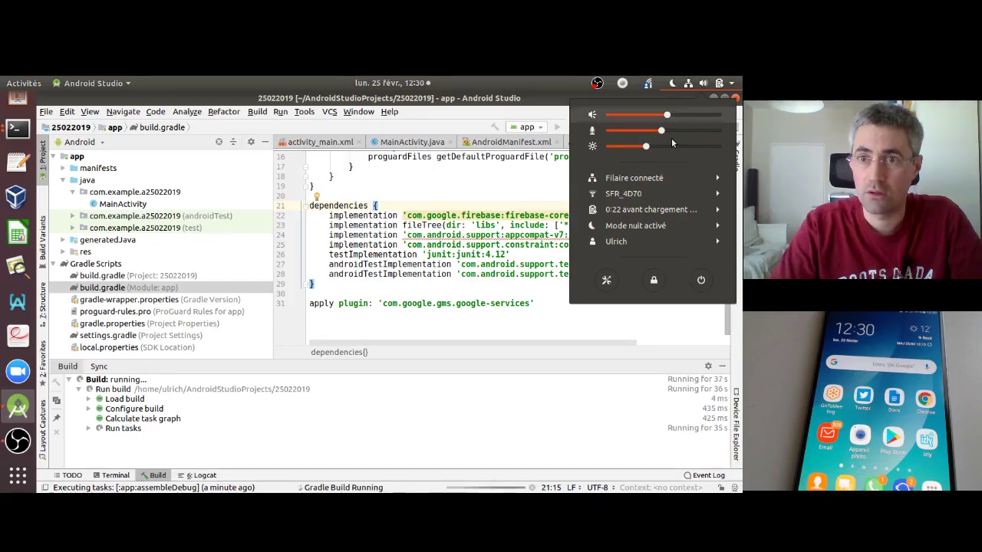
left_click(633, 227)
left_click(630, 242)
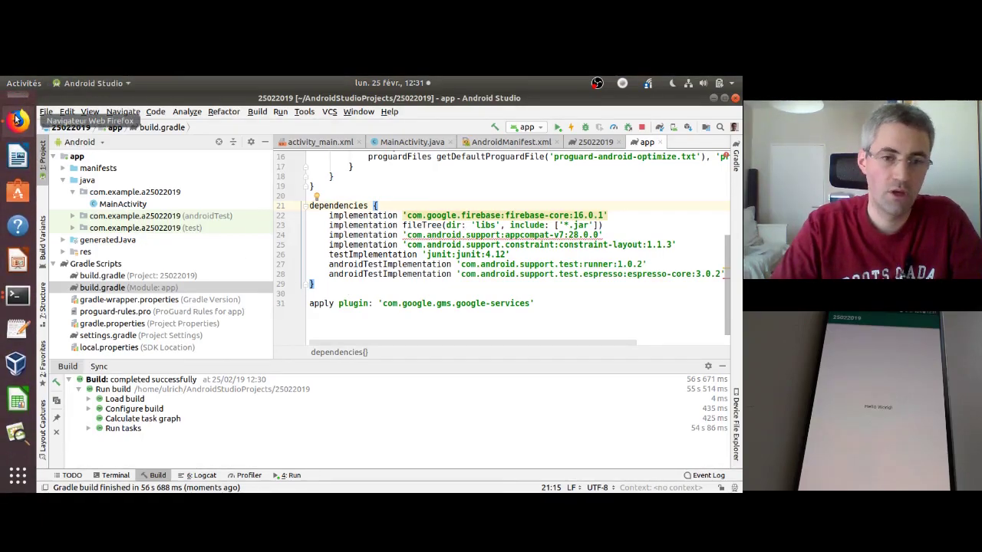
Switch to Firefox, reload the Firebase console, and continue the SDK setup for the nickname25022019 app.
left_click(16, 119)
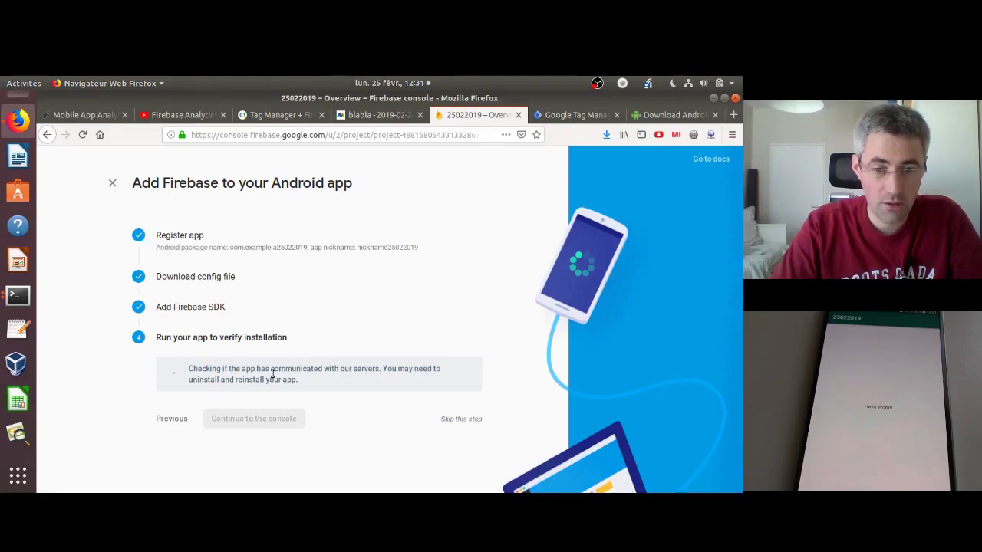
left_click(82, 135)
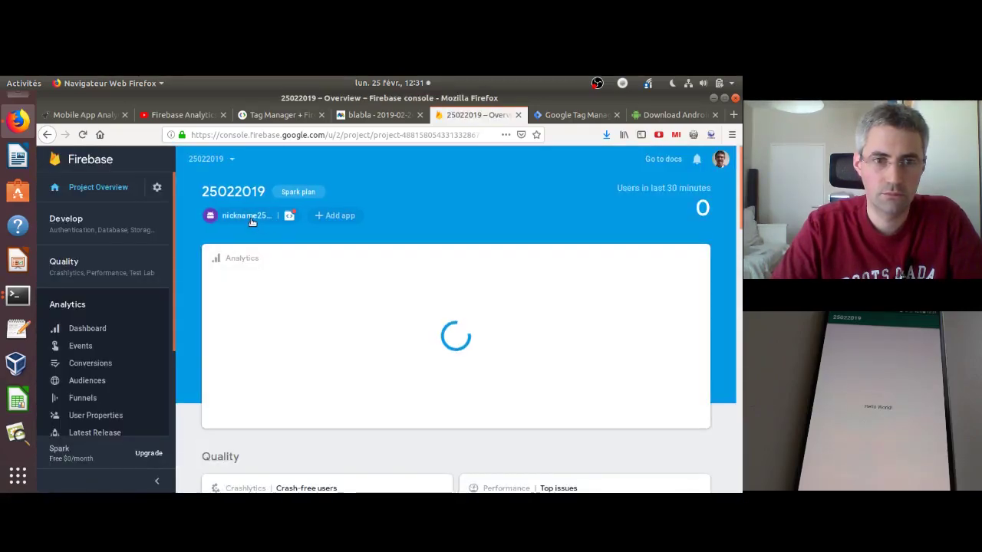
mouse_move(251, 221)
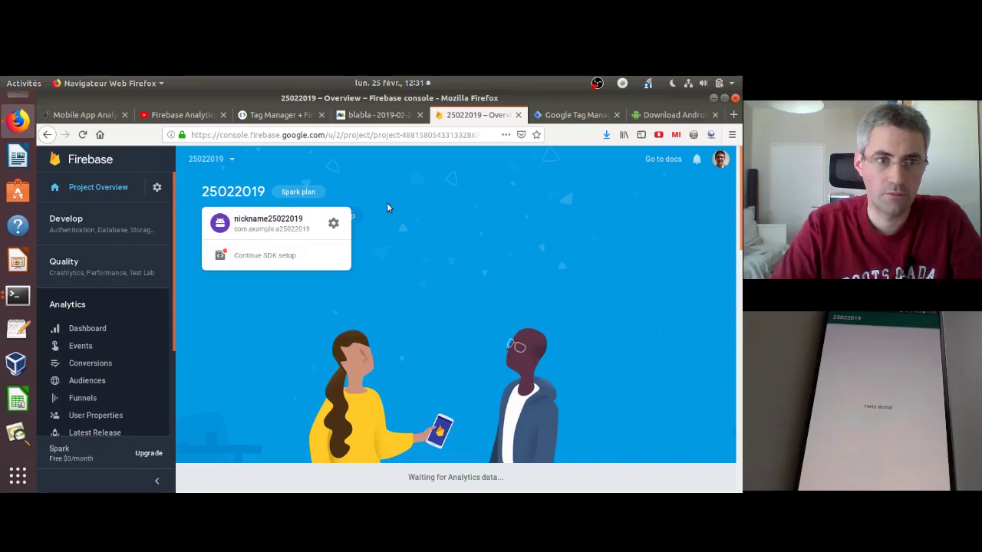
mouse_move(292, 219)
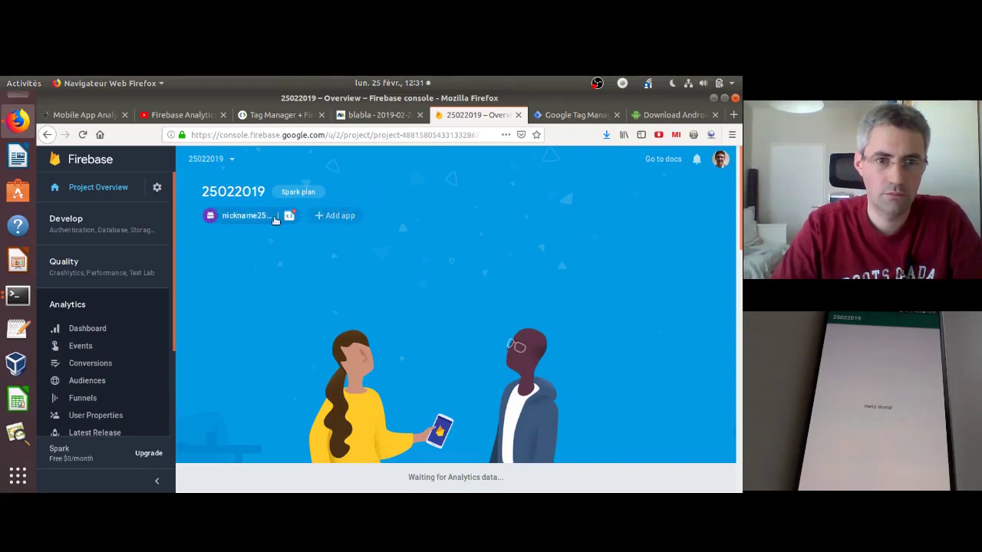
left_click(270, 263)
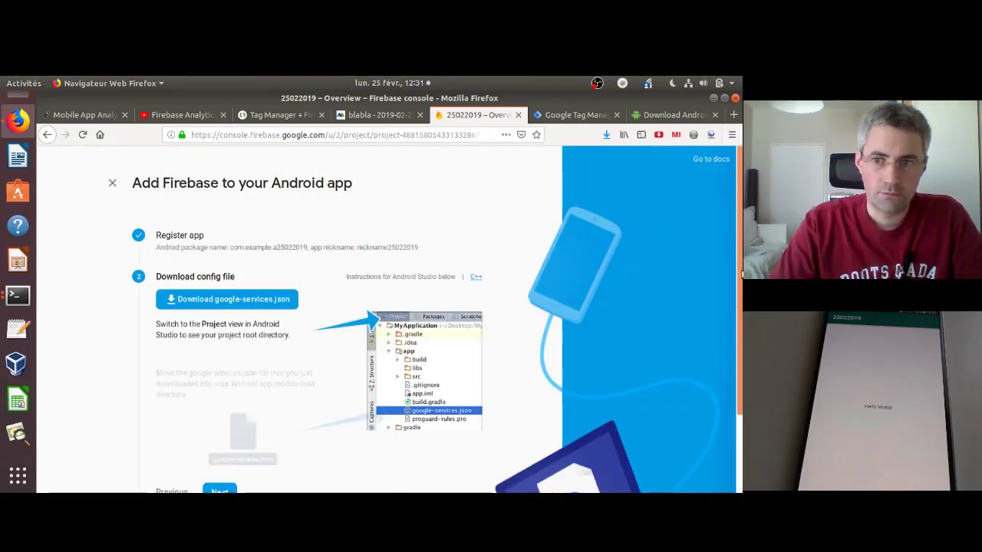
Complete the remaining Firebase setup stages for the Android app and continue to the project console.
scroll(340, 384, "down", 2)
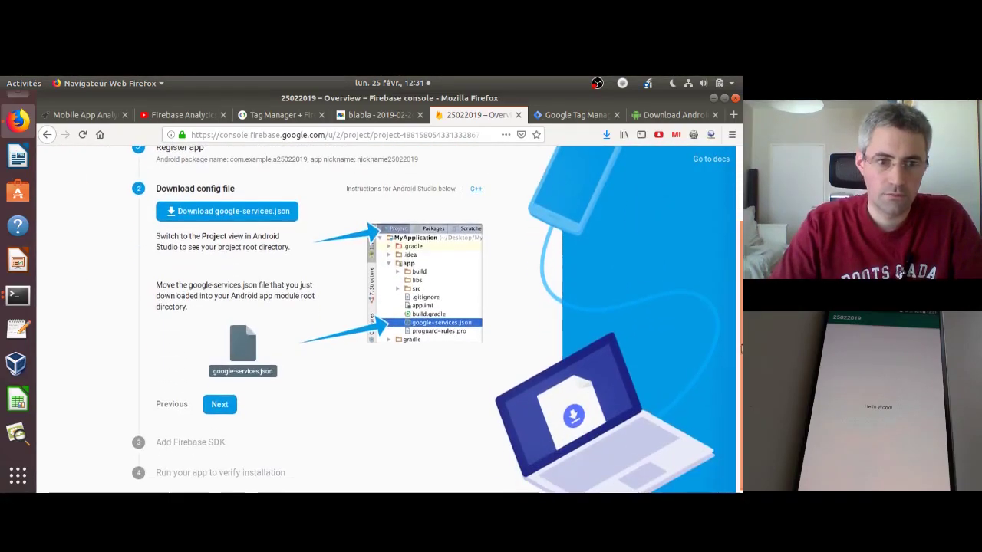
left_click(221, 403)
scroll(741, 362, "down", 3)
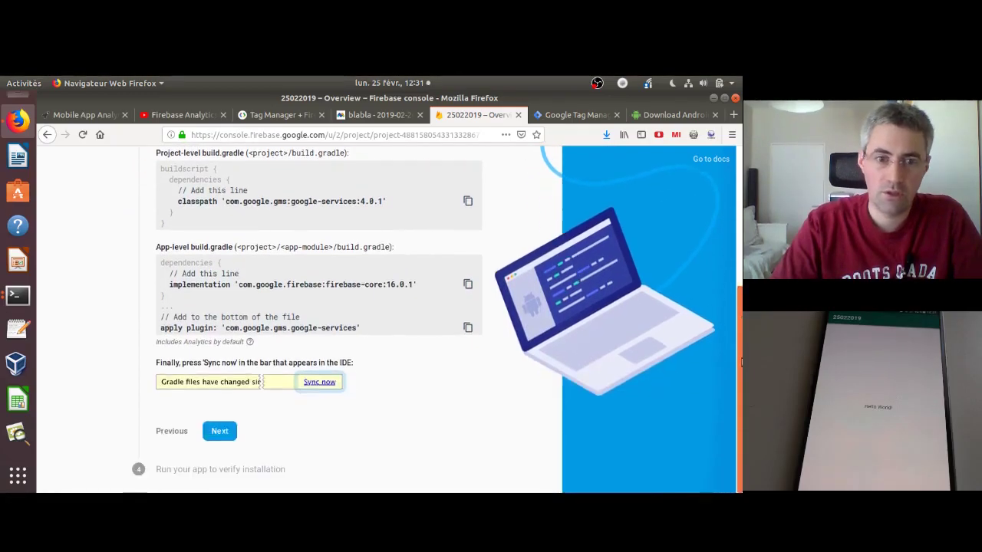
left_click(220, 431)
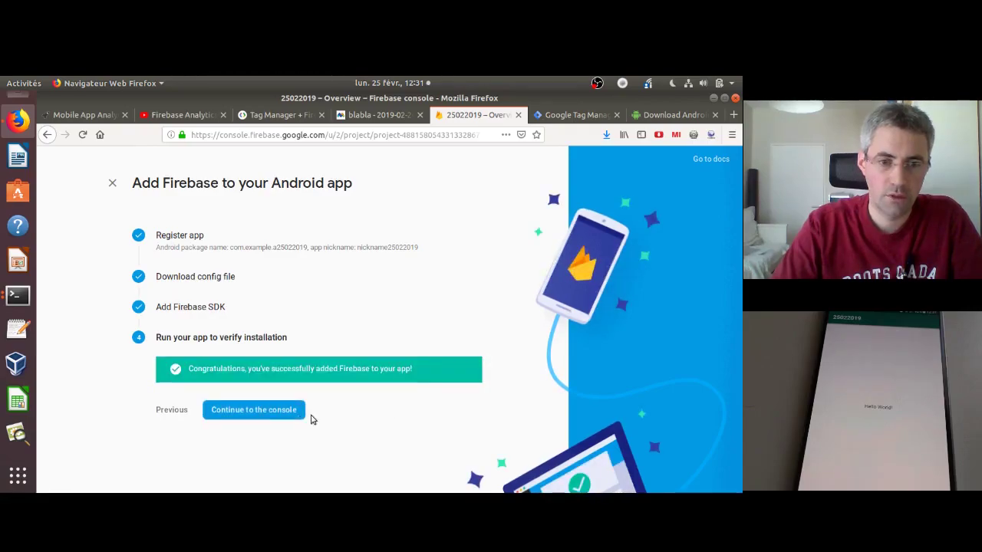
left_click(276, 416)
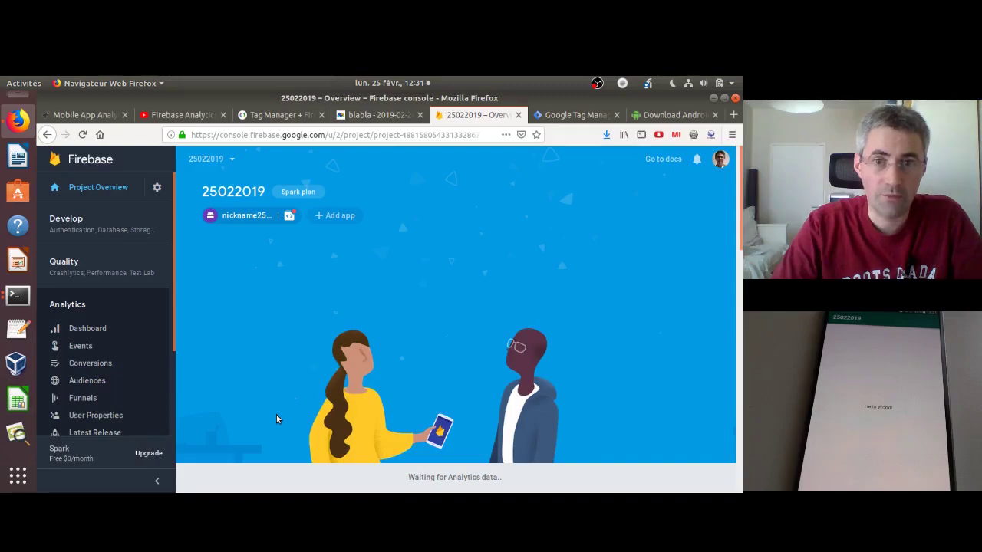
Review the Tag Manager for Android prerequisites and the Blast Analytics article's steps for preparing a GTM container.
left_click(286, 121)
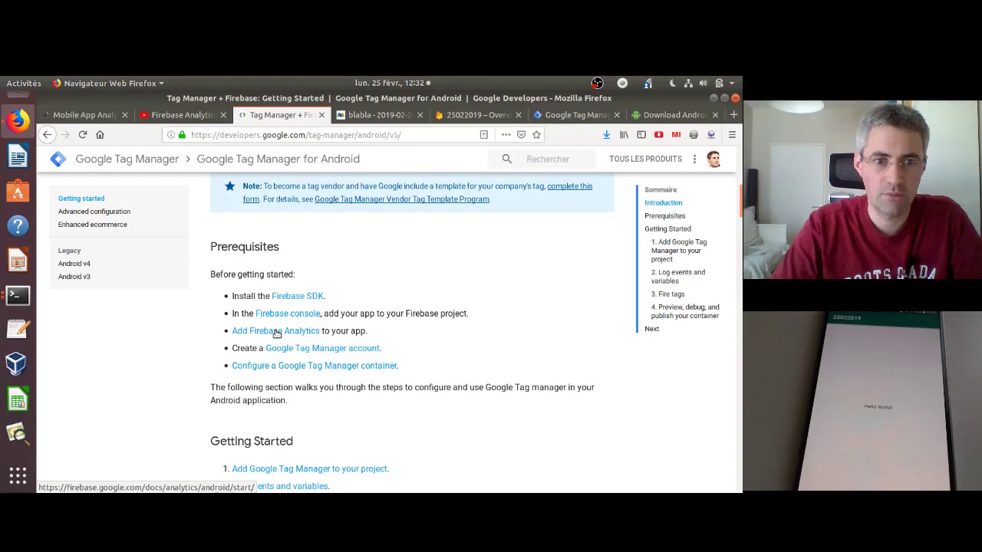
left_click(96, 119)
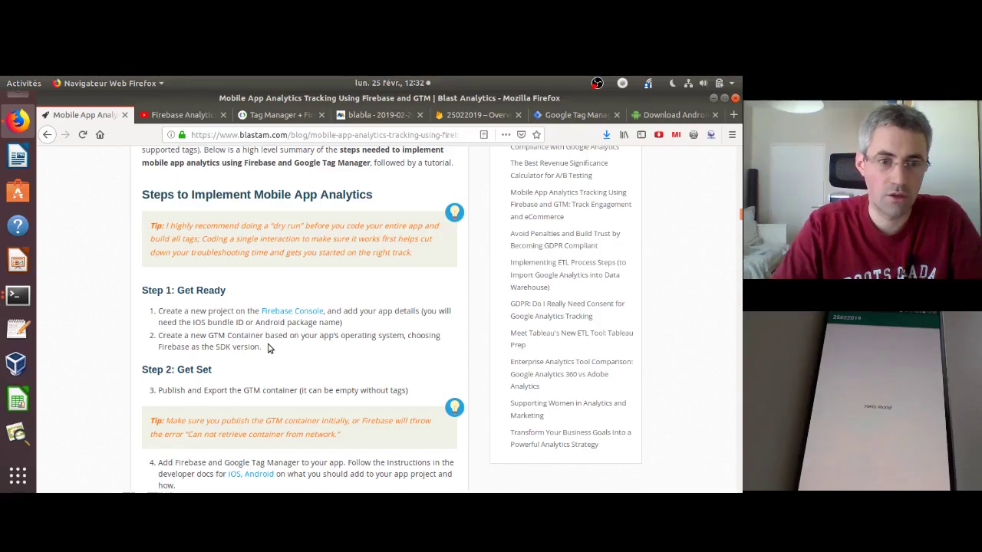
scroll(267, 348, "down", 5)
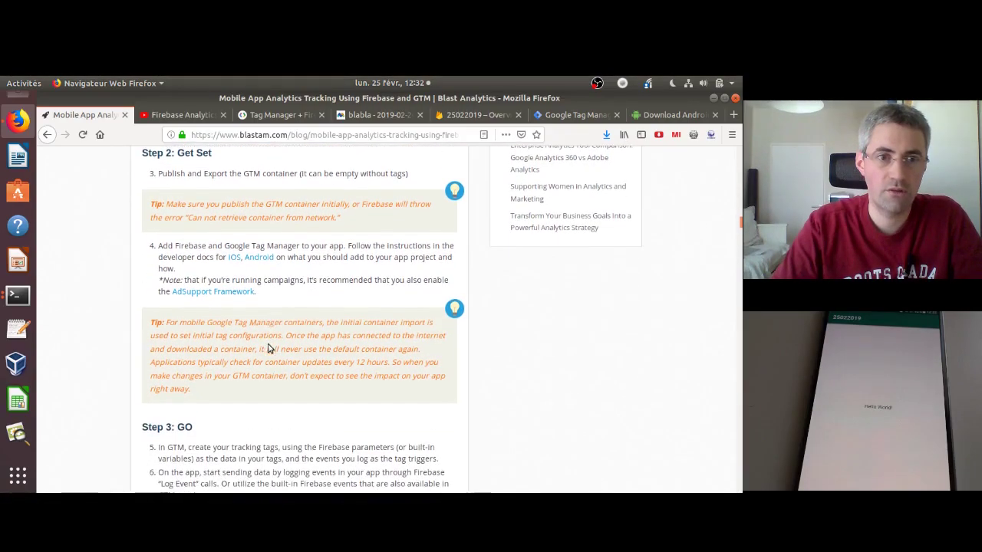
Start a new Google Tag Manager account and name it 0-25022019.
left_click(555, 116)
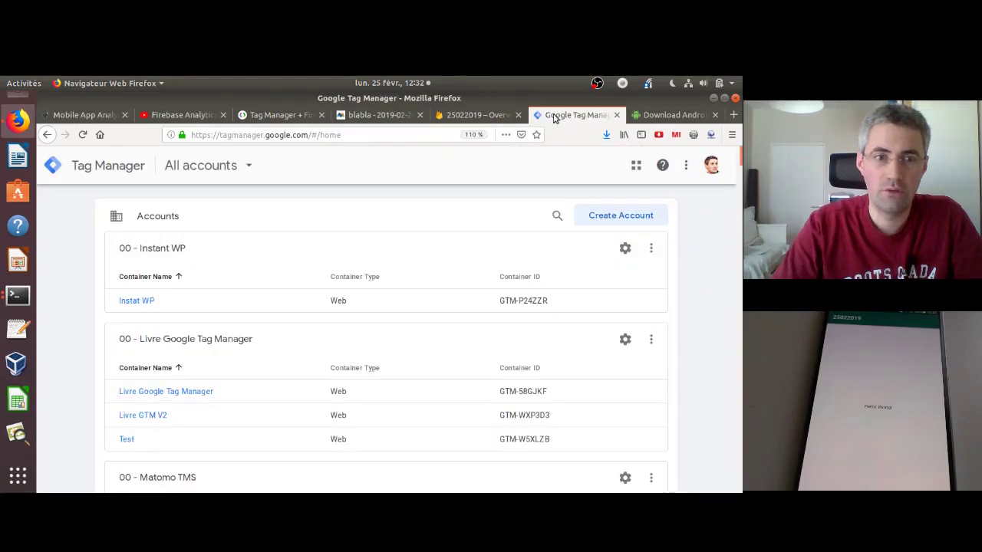
left_click(606, 218)
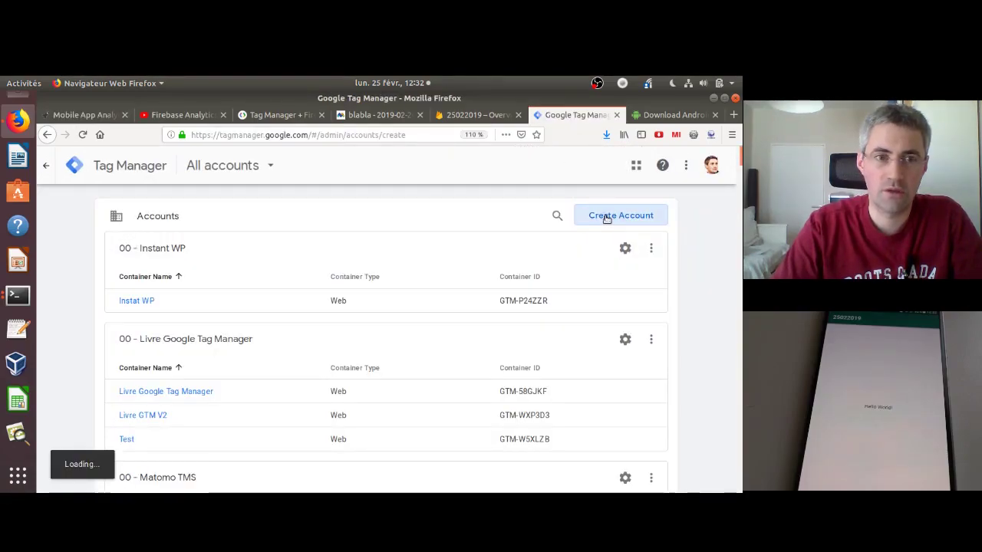
left_click(242, 335)
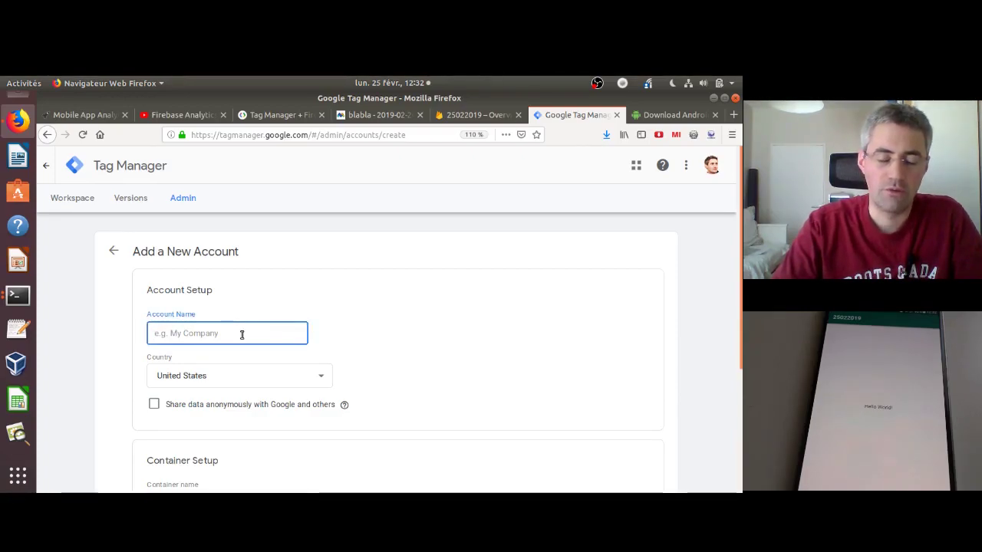
type("25")
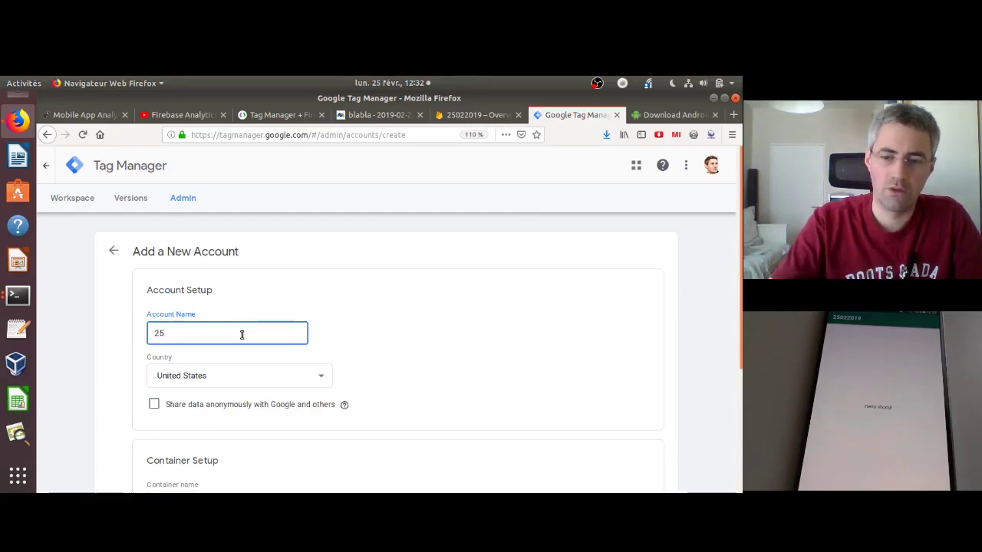
key("BackSpace")
type("0-")
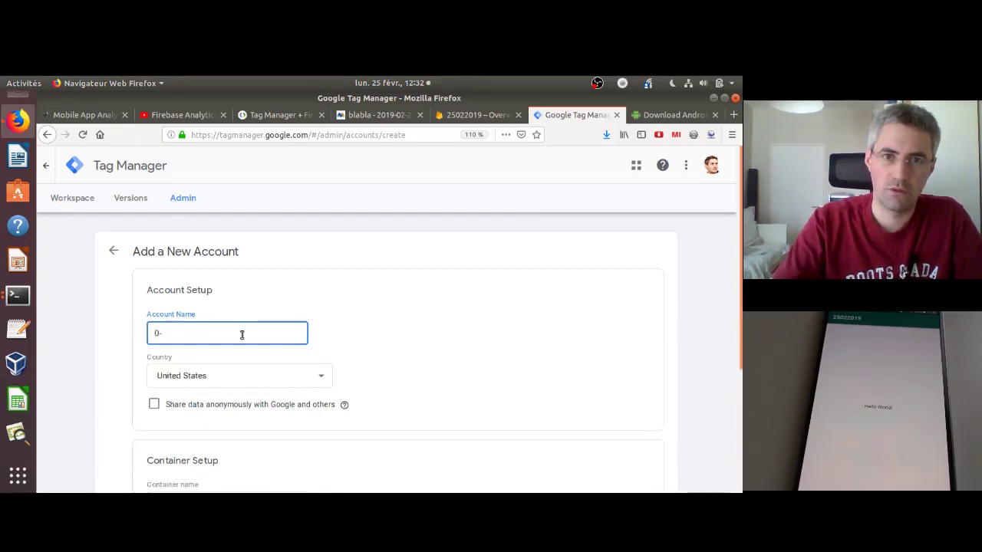
type("25")
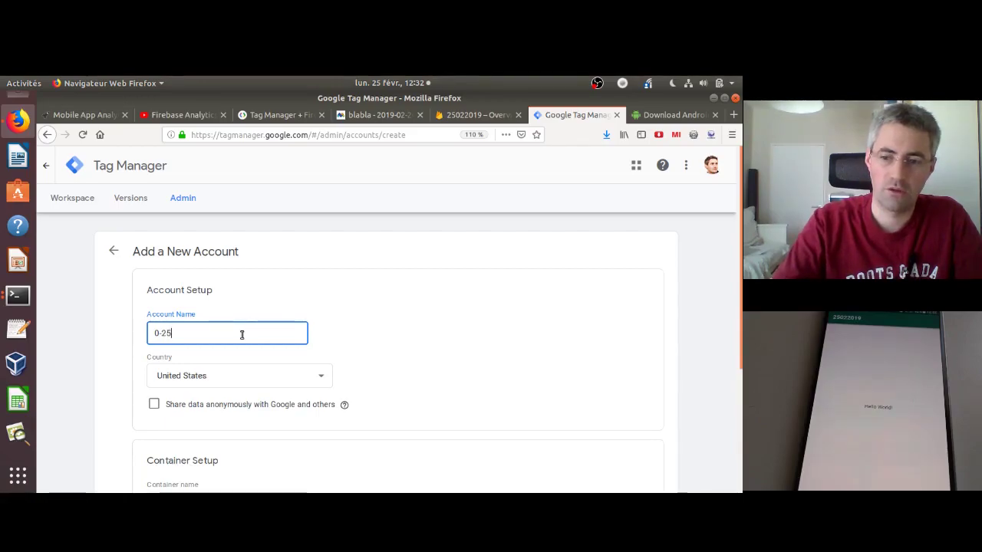
type("02-")
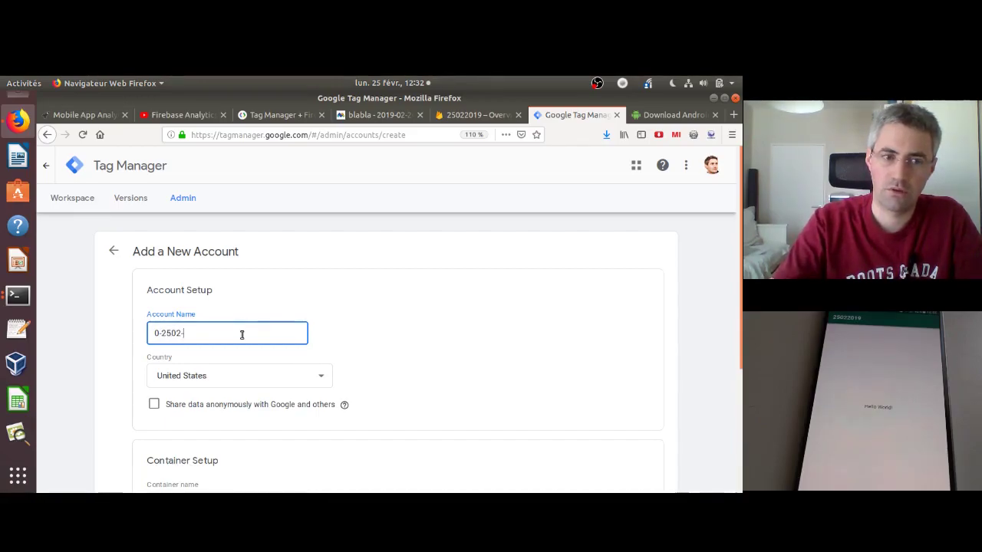
key("BackSpace")
type("2019")
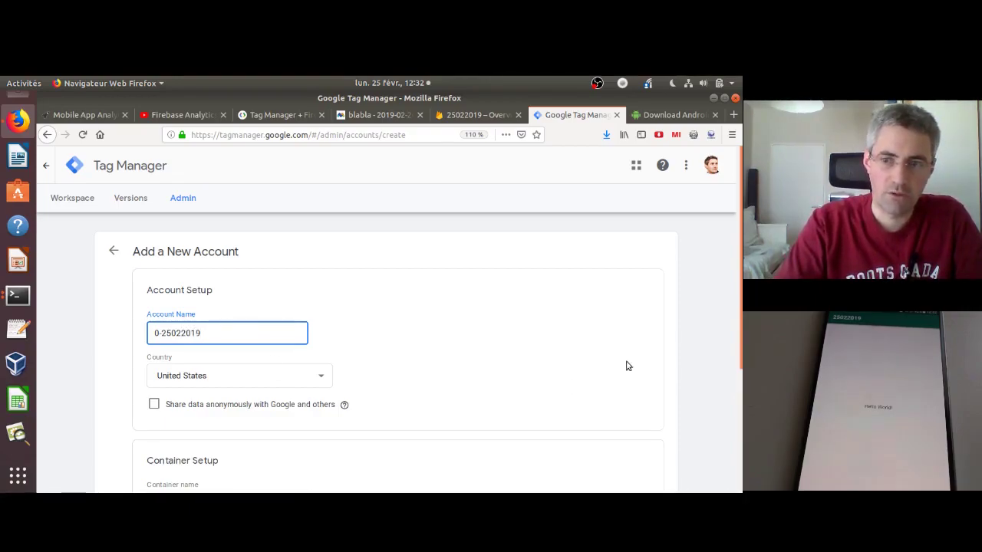
Set the new Tag Manager account's country to France.
scroll(460, 322, "down", 3)
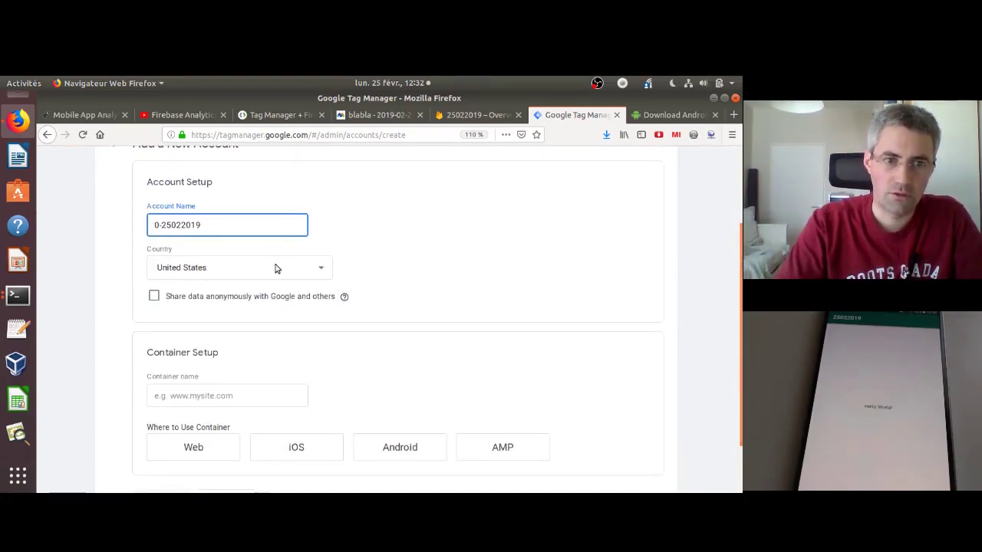
left_click(276, 268)
key("f")
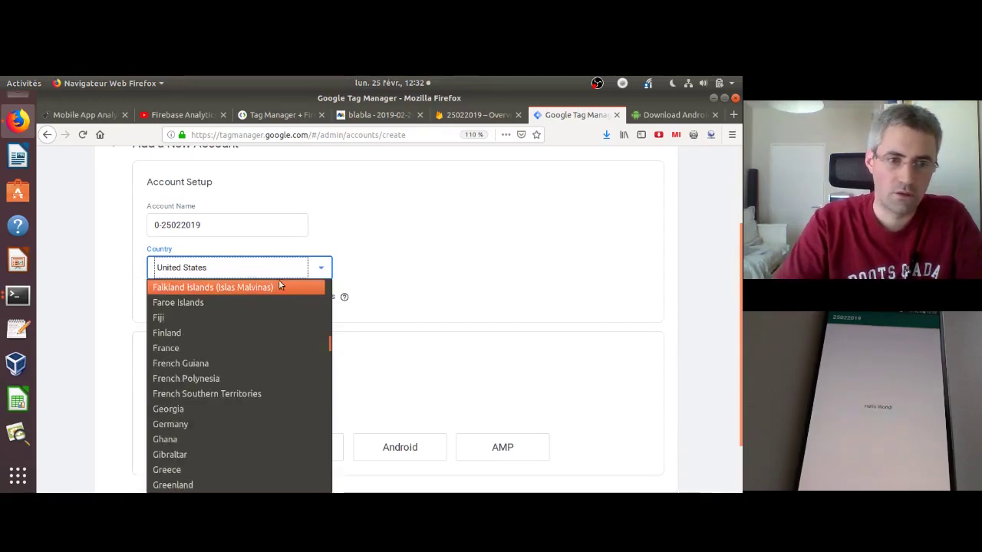
left_click(261, 343)
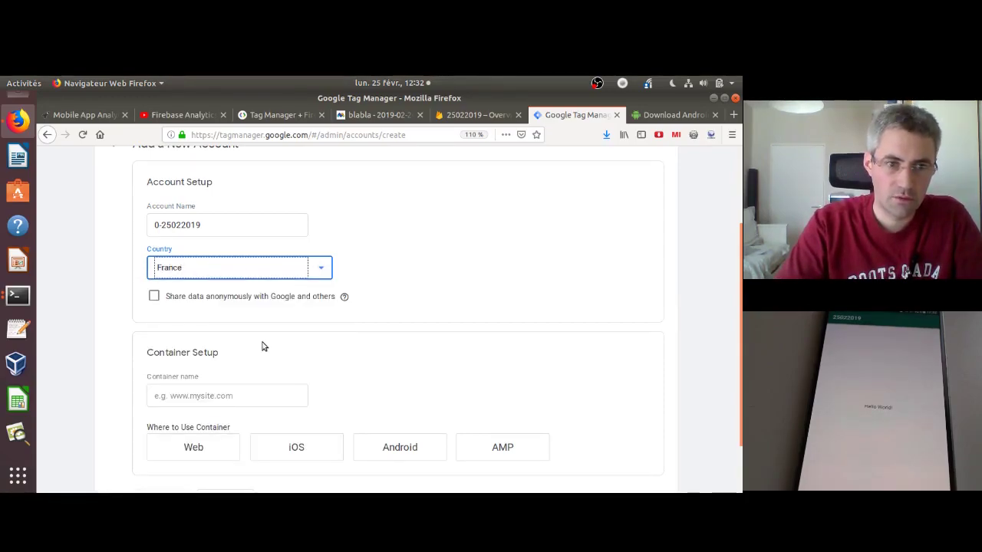
Set up a container named "container" for Android with the Firebase (Android) SDK version and create the account.
left_click(194, 401)
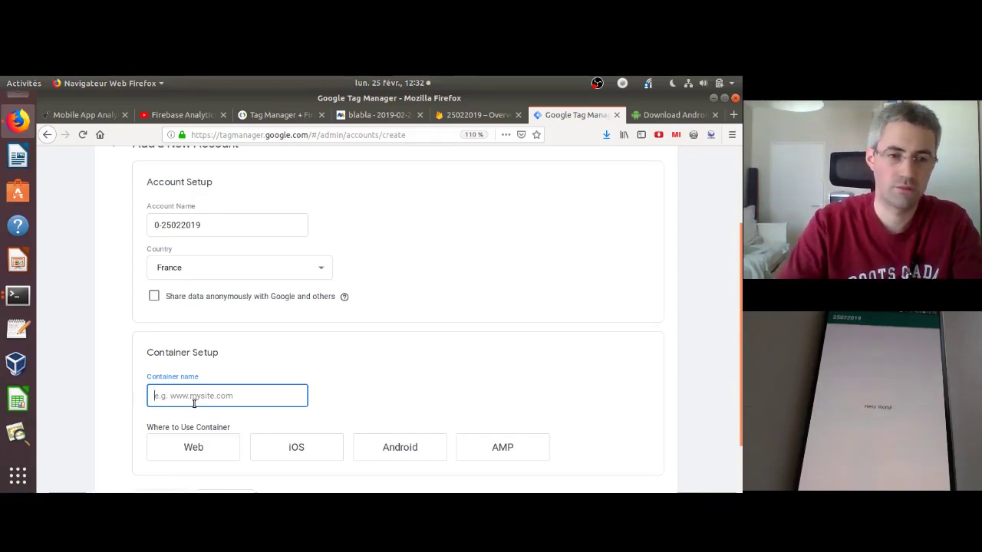
type("container")
left_click(421, 447)
left_click_drag(734, 351, 741, 437)
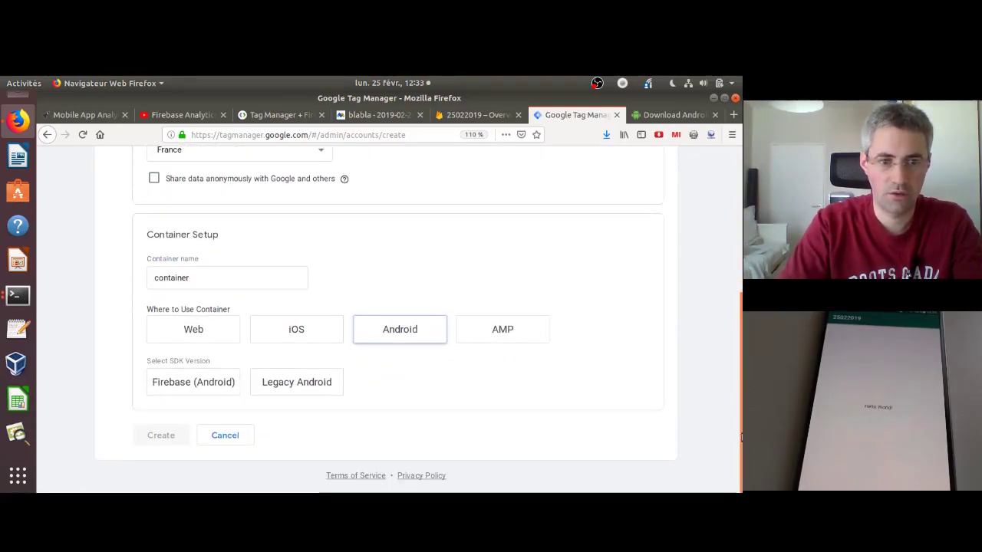
left_click(201, 390)
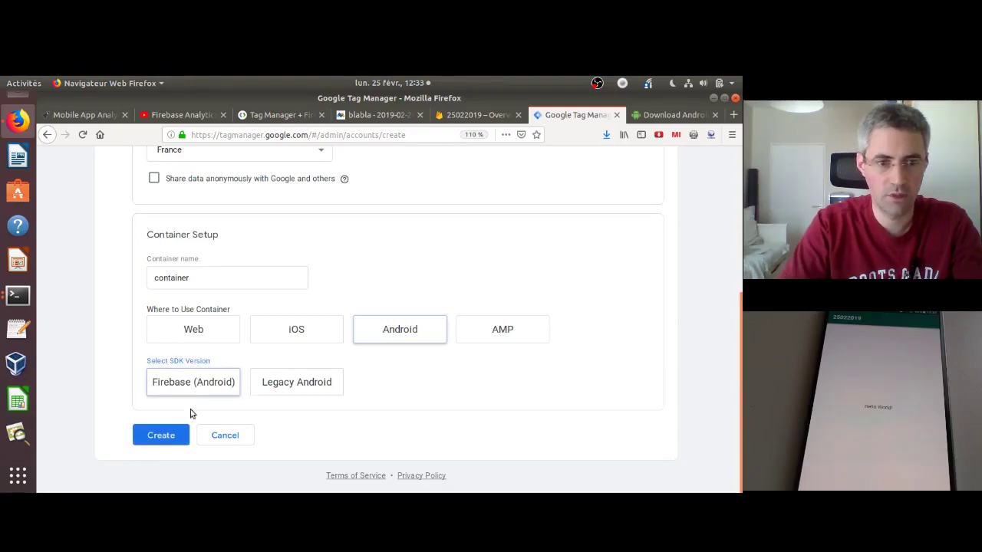
left_click(170, 435)
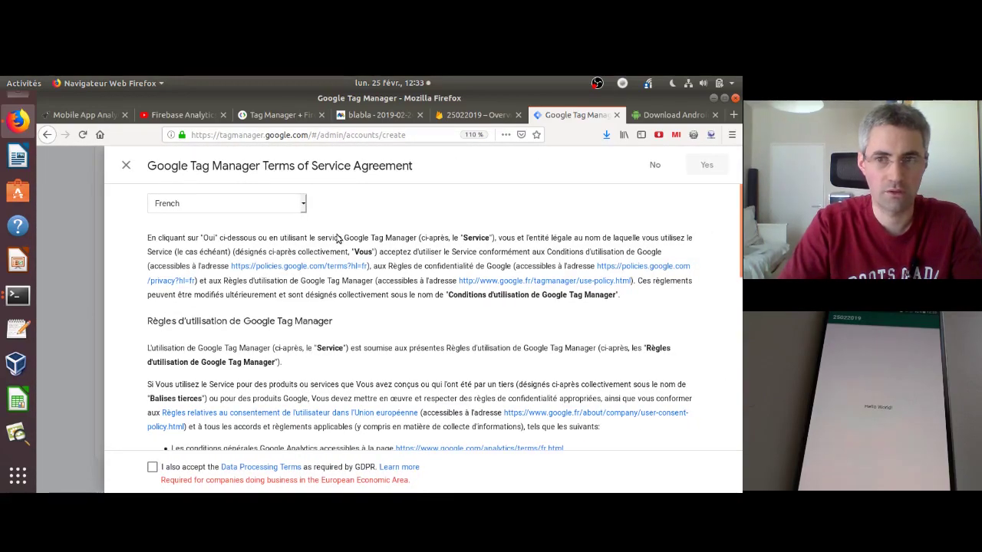
Accept the GDPR Data Processing Terms and agree to the Google Tag Manager Terms of Service.
scroll(343, 414, "down", 15)
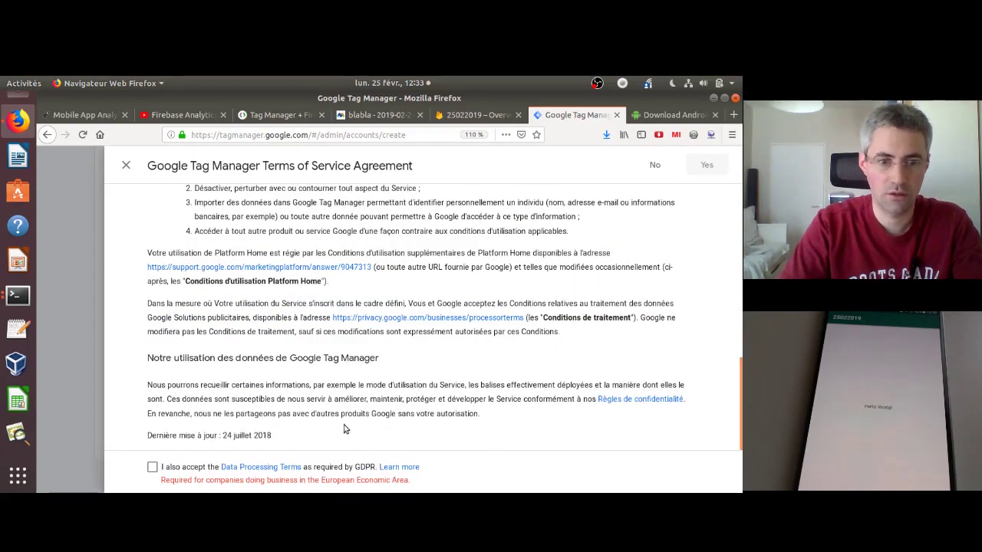
left_click(152, 467)
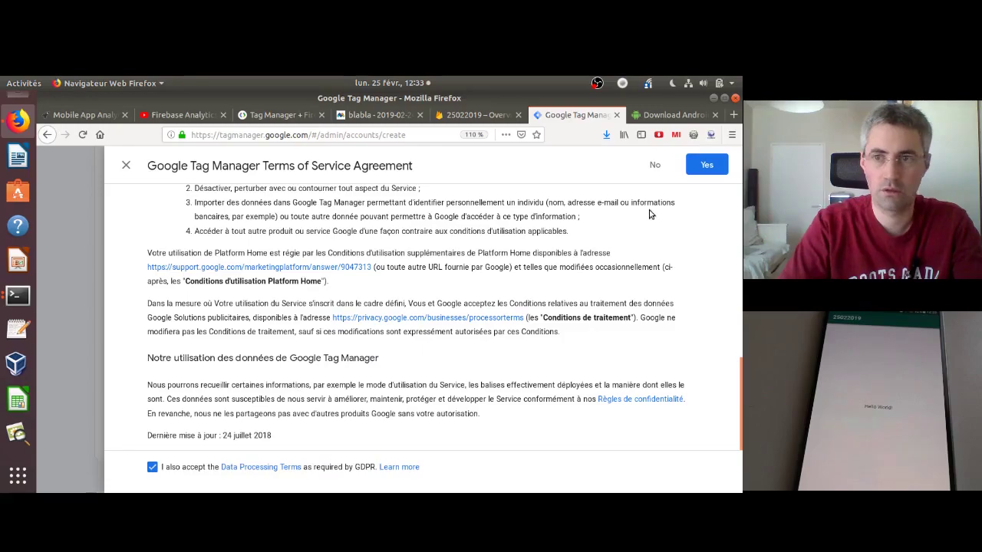
left_click(700, 165)
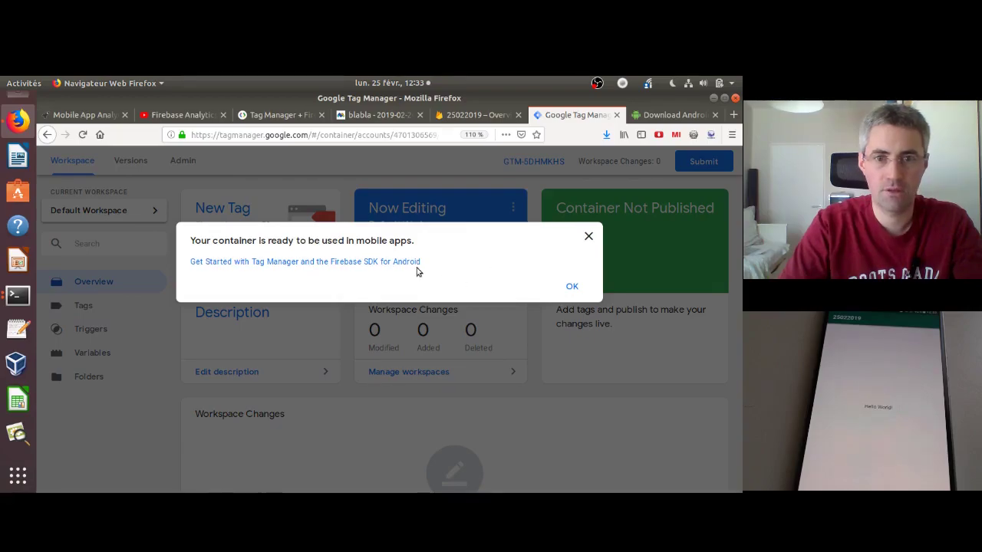
View the Tag Manager and Firebase SDK getting-started guide in a separate tab, dismiss the container notice, and close the guide.
middle_click(409, 263)
left_click(587, 291)
left_click(574, 119)
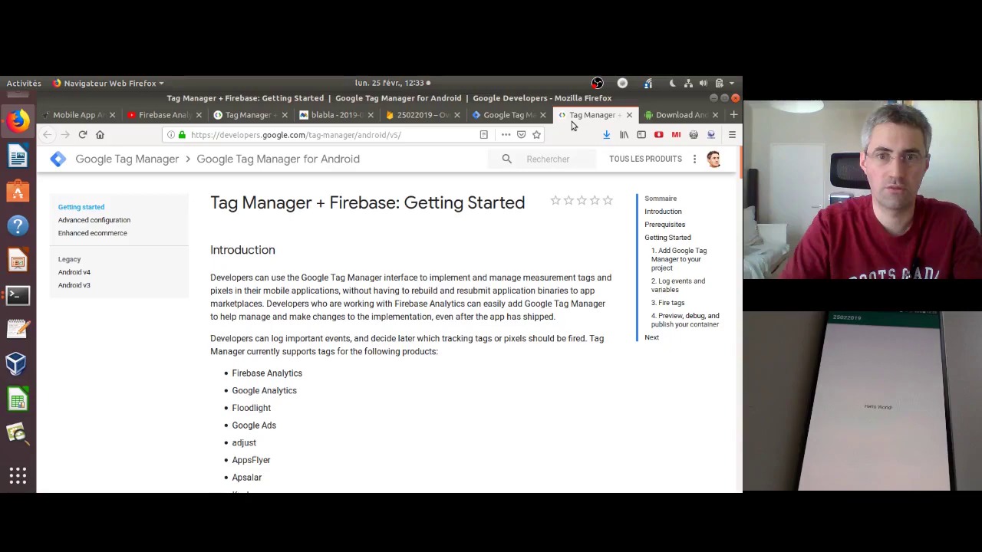
left_click(629, 115)
Check the article's container publishing instruction, and publish the empty container without a version name or description.
left_click(83, 115)
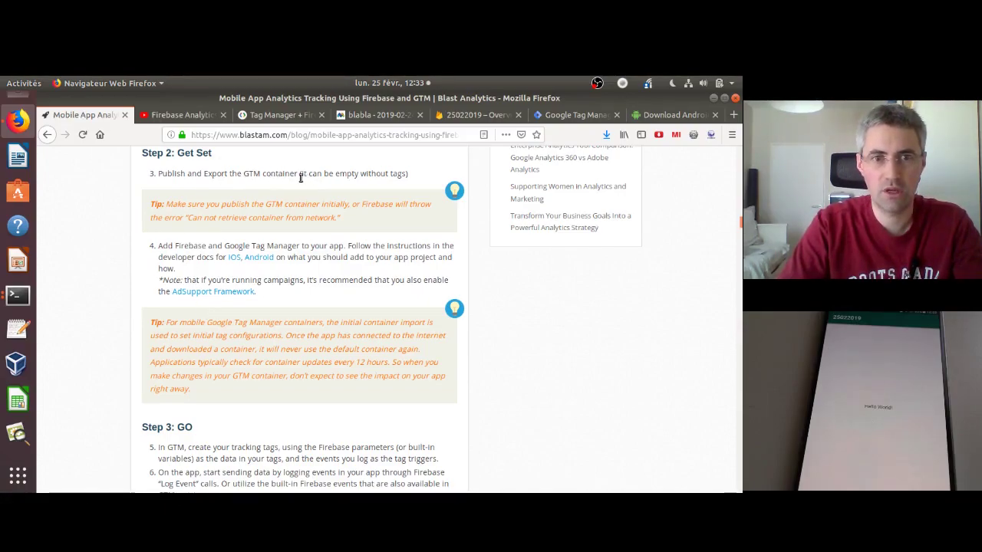
left_click_drag(301, 176, 401, 181)
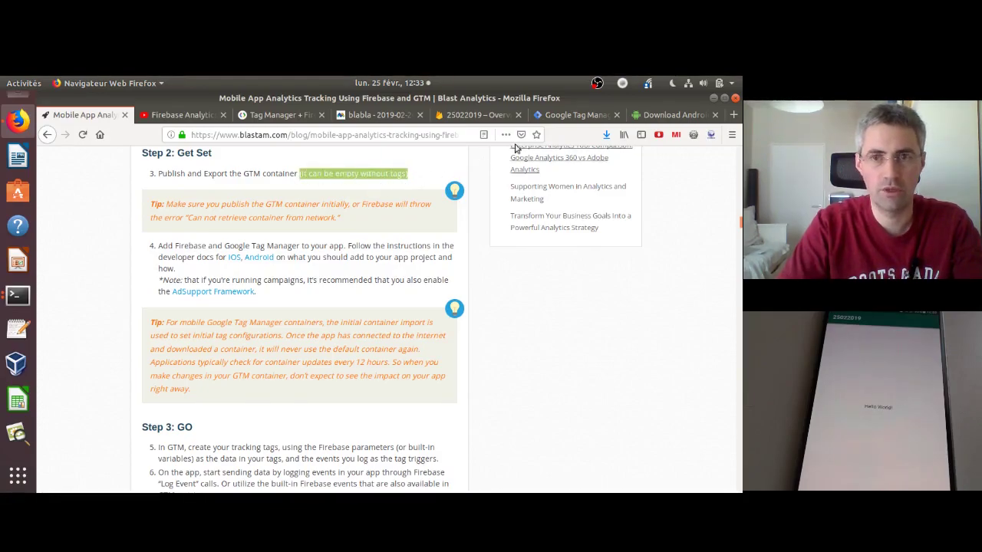
left_click(575, 114)
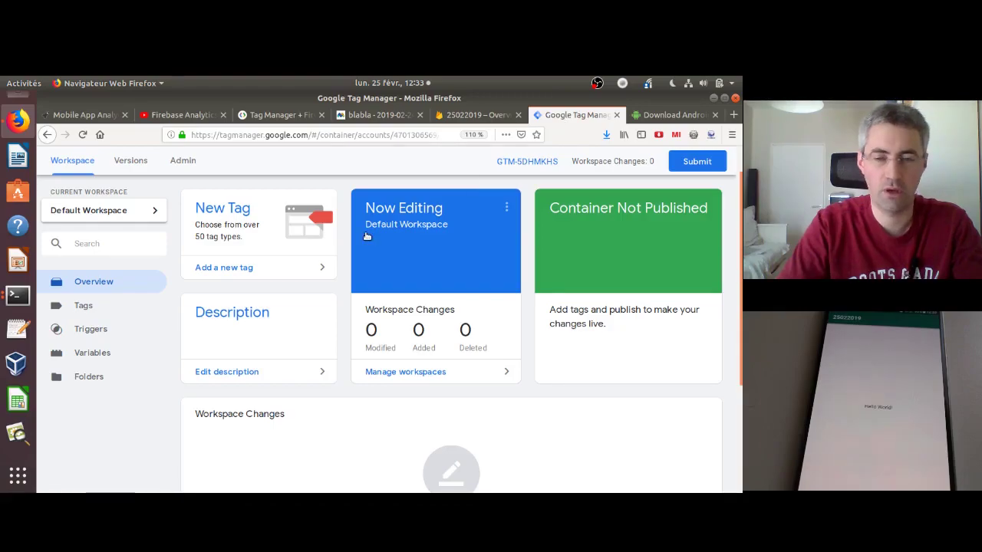
left_click(685, 163)
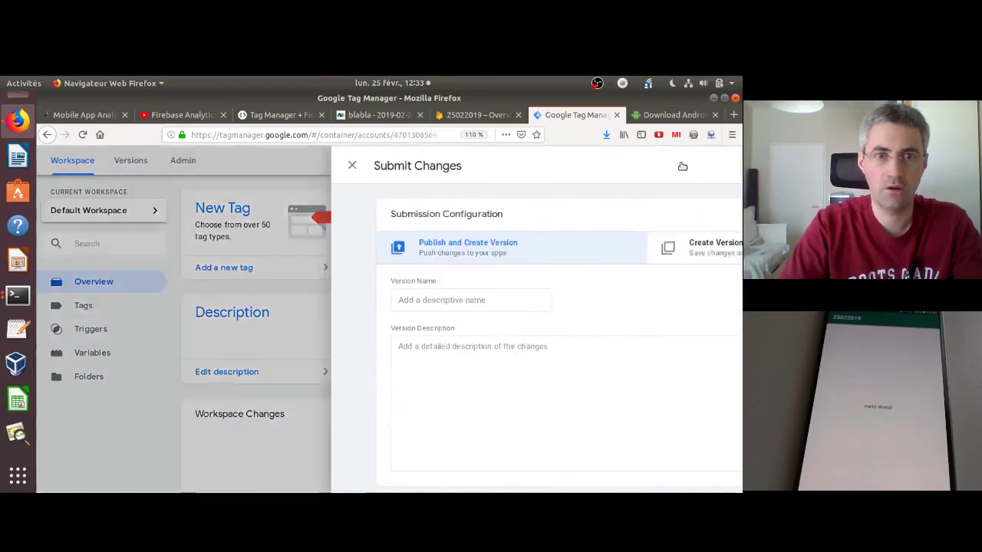
left_click(699, 170)
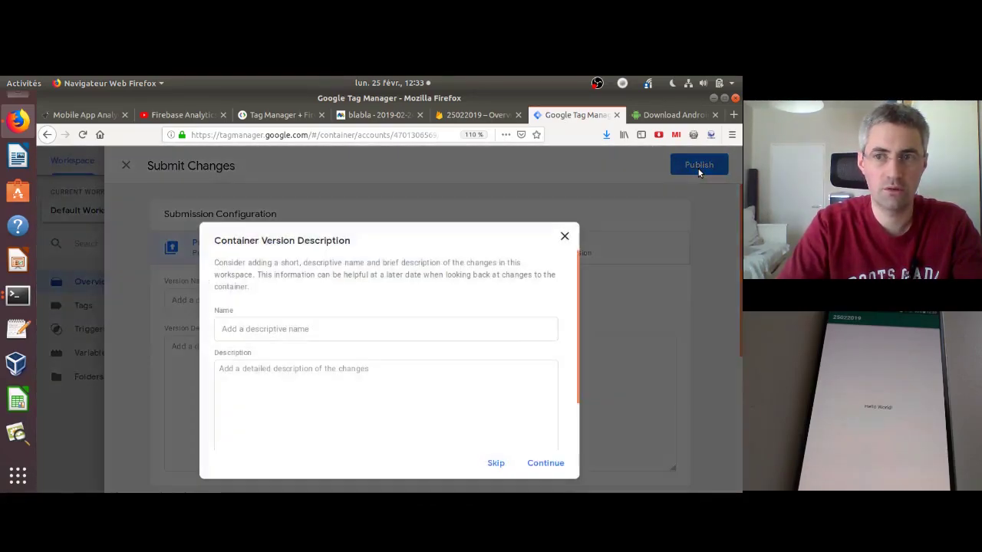
left_click(546, 463)
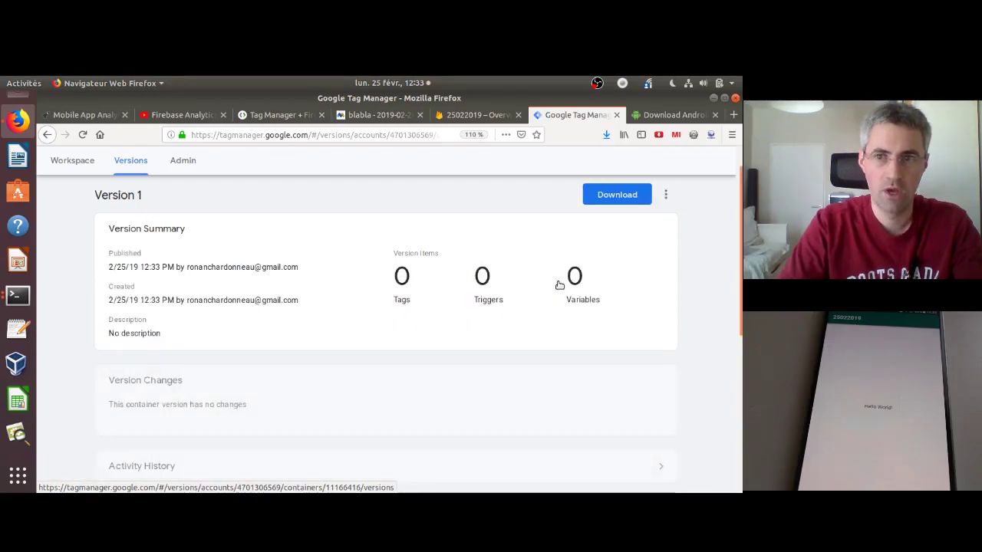
Download Version 1 of the container and save it as GTM-5DHMKHS.json.
left_click(666, 195)
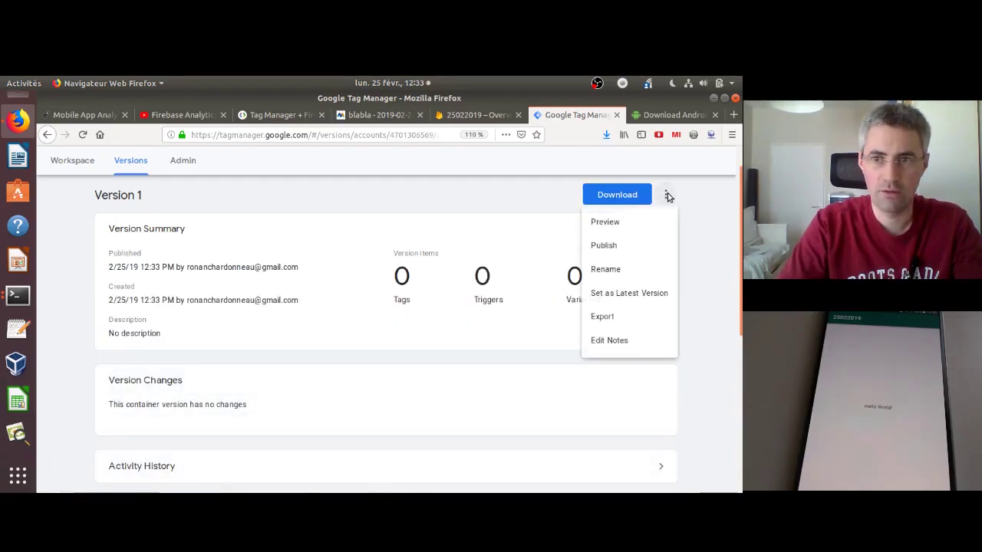
left_click(625, 201)
left_click(614, 193)
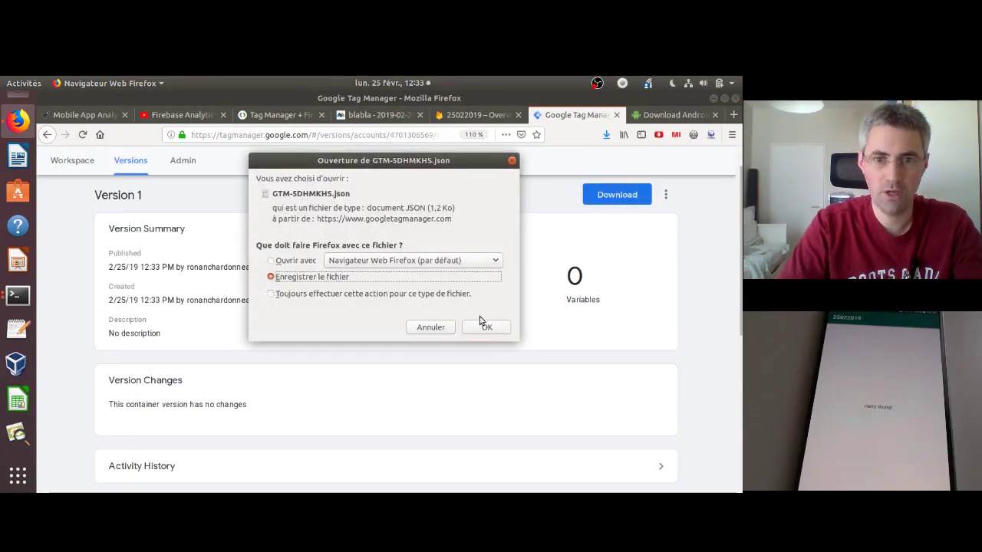
left_click(474, 330)
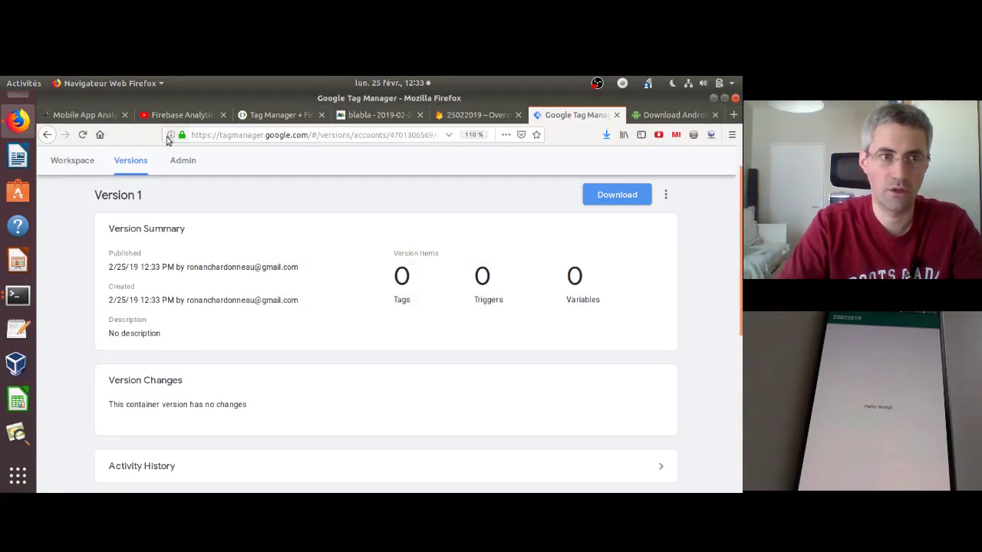
Open the article's linked Android guide for Tag Manager and copy the play-services-tagmanager:11.0.4 dependency snippet.
left_click(83, 115)
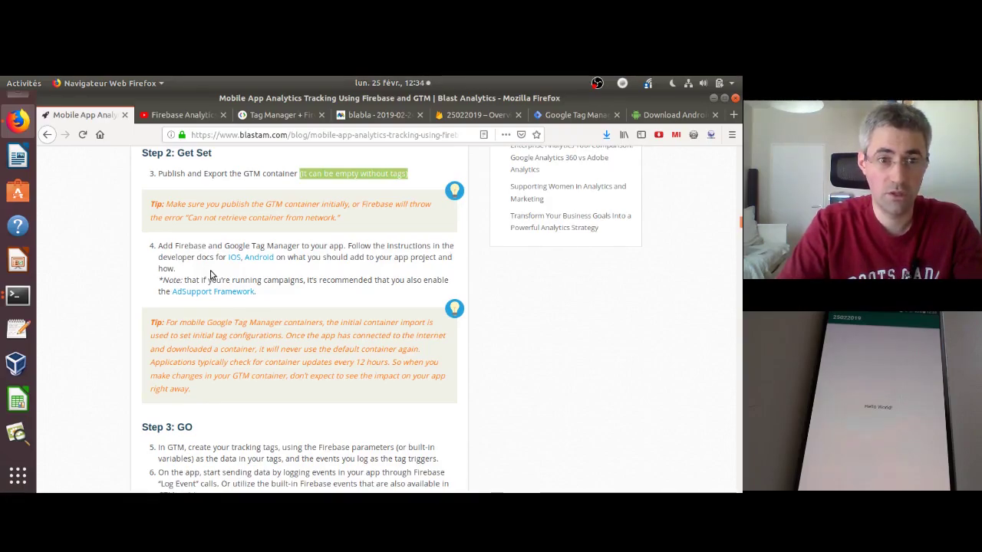
middle_click(259, 260)
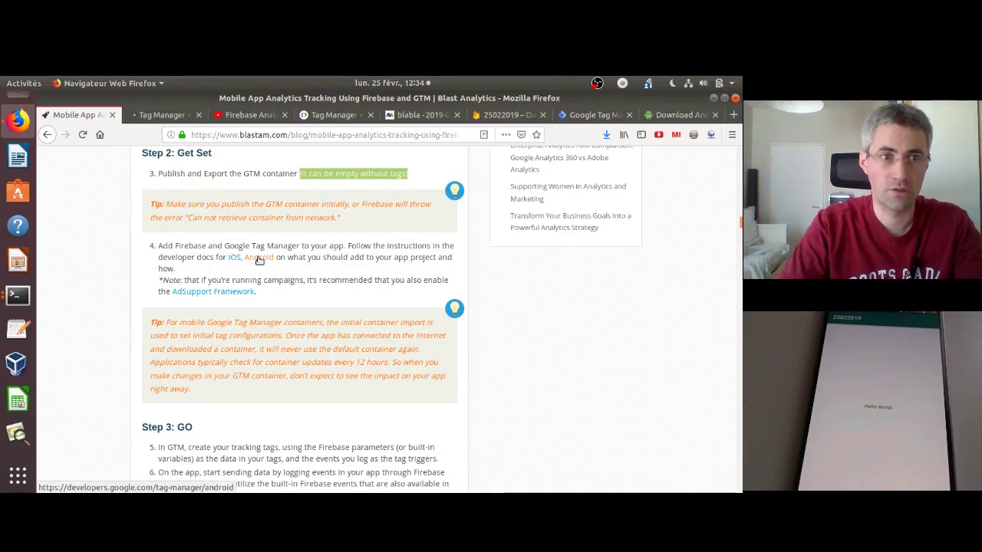
left_click(162, 114)
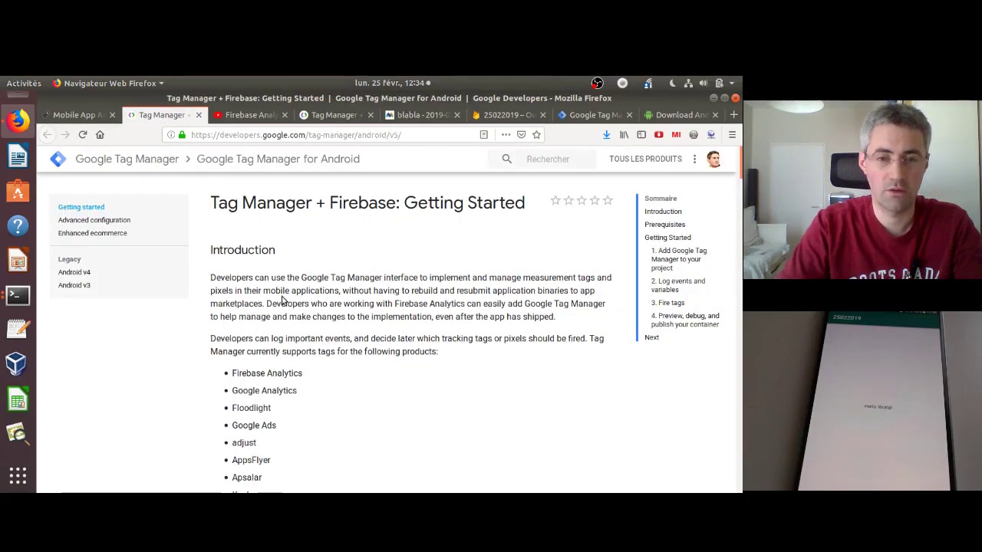
scroll(282, 299, "down", 5)
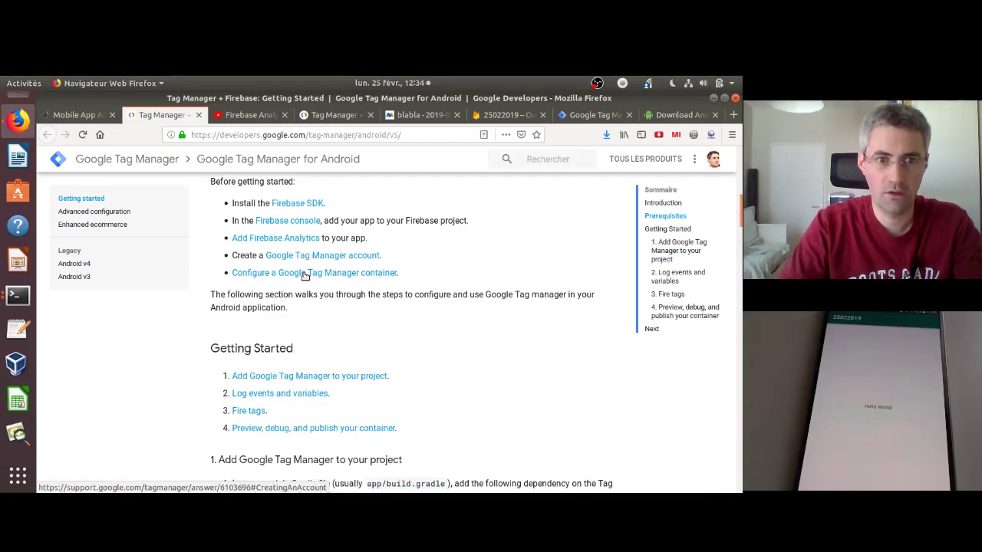
scroll(304, 276, "down", 4)
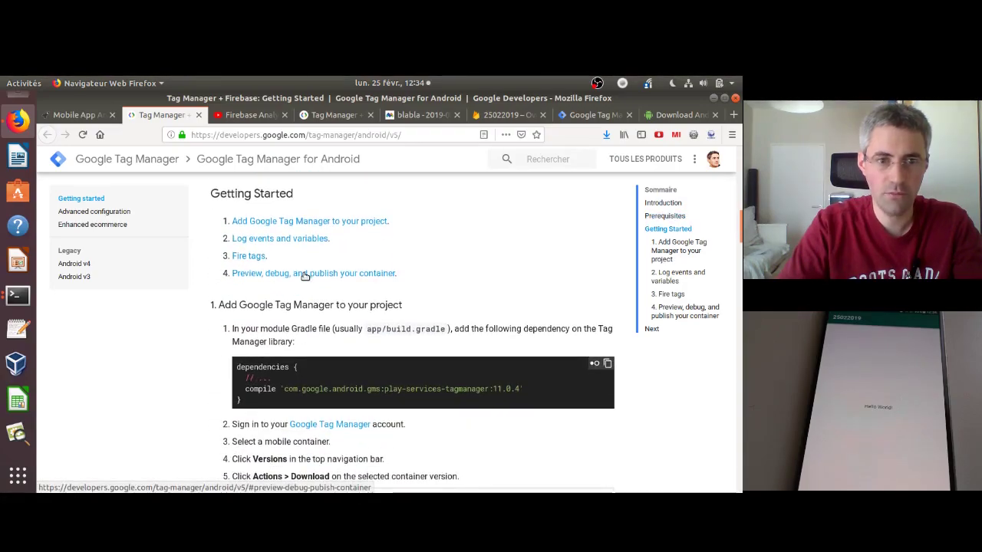
scroll(305, 276, "down", 1)
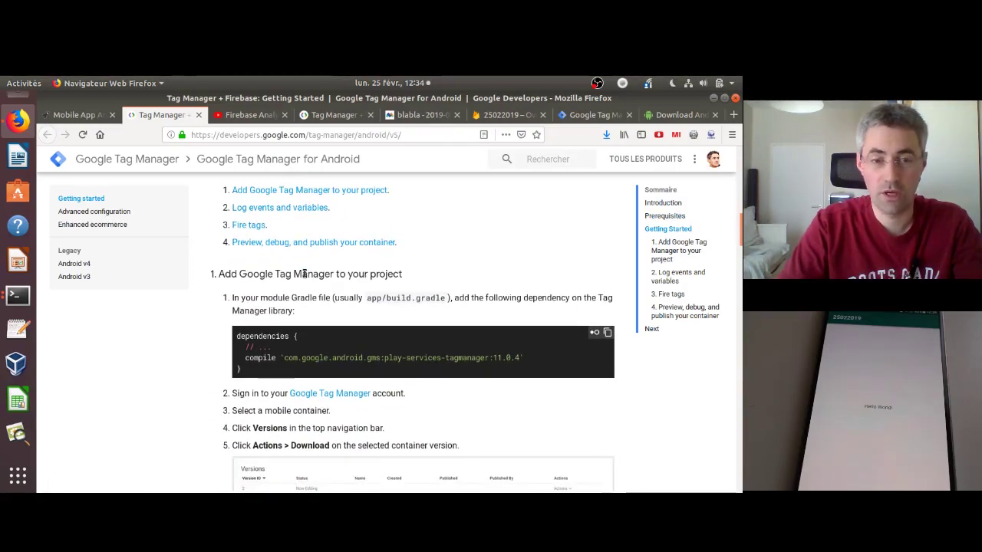
scroll(306, 274, "up", 1)
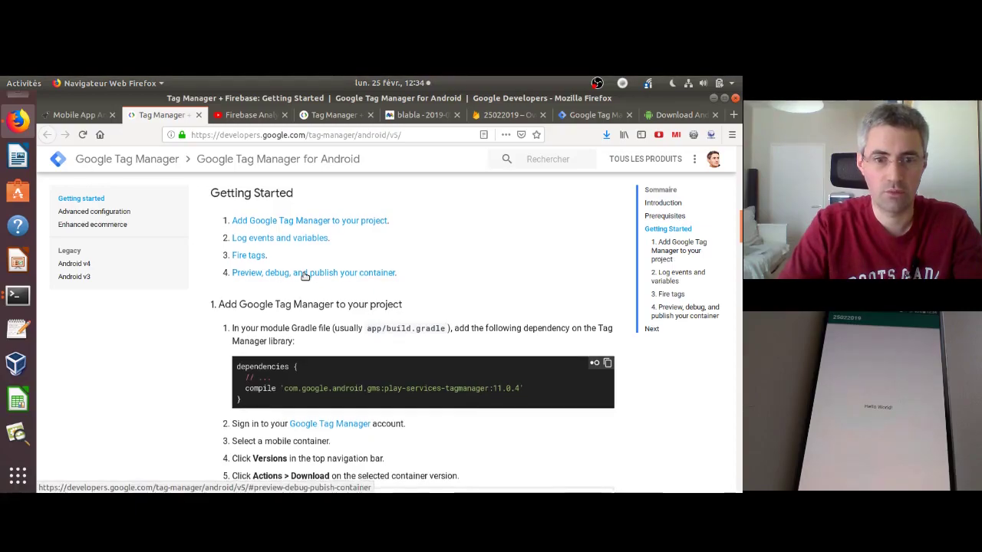
scroll(305, 275, "down", 2)
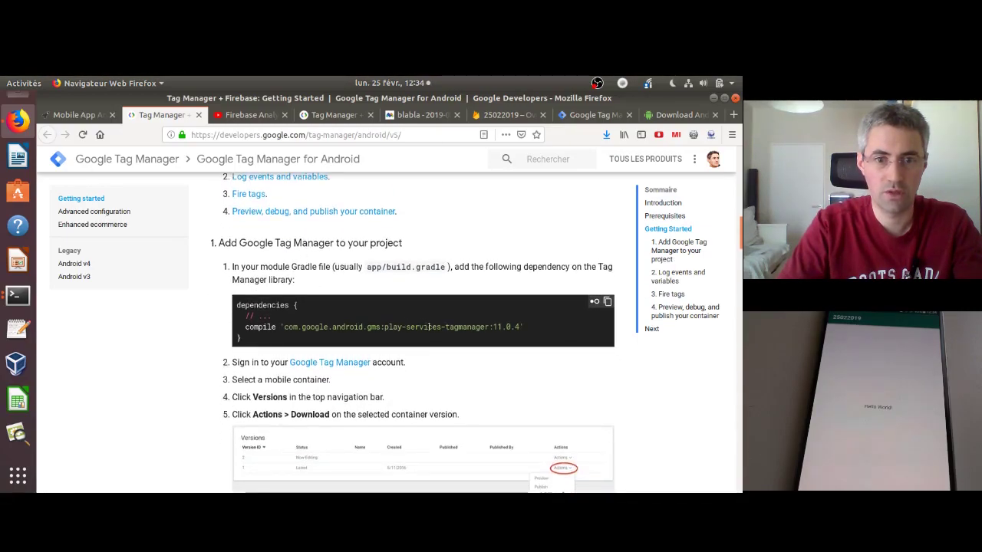
left_click(606, 303)
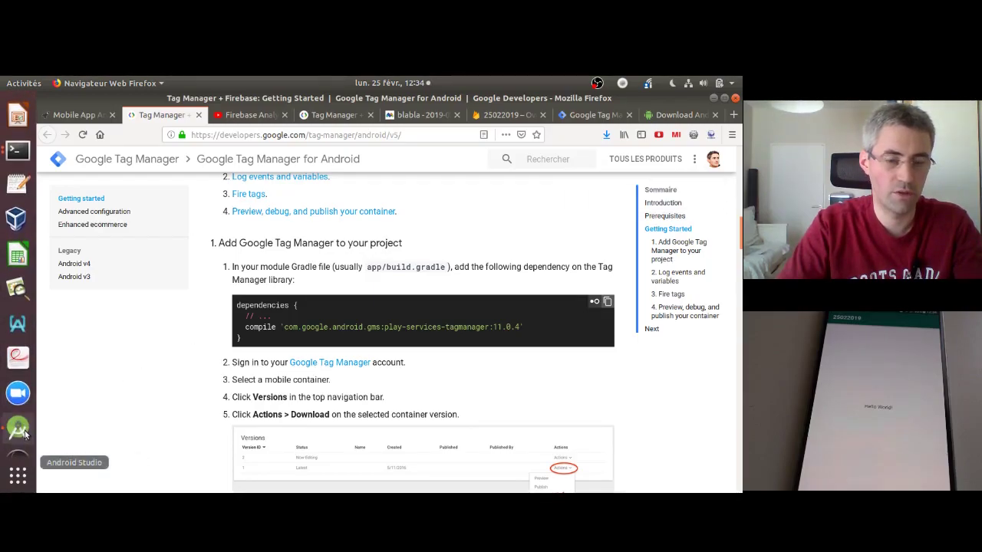
Switch to Android Studio, paste the snippet at the start of the app module's dependencies block, and remove the snippet's closing brace.
left_click(19, 430)
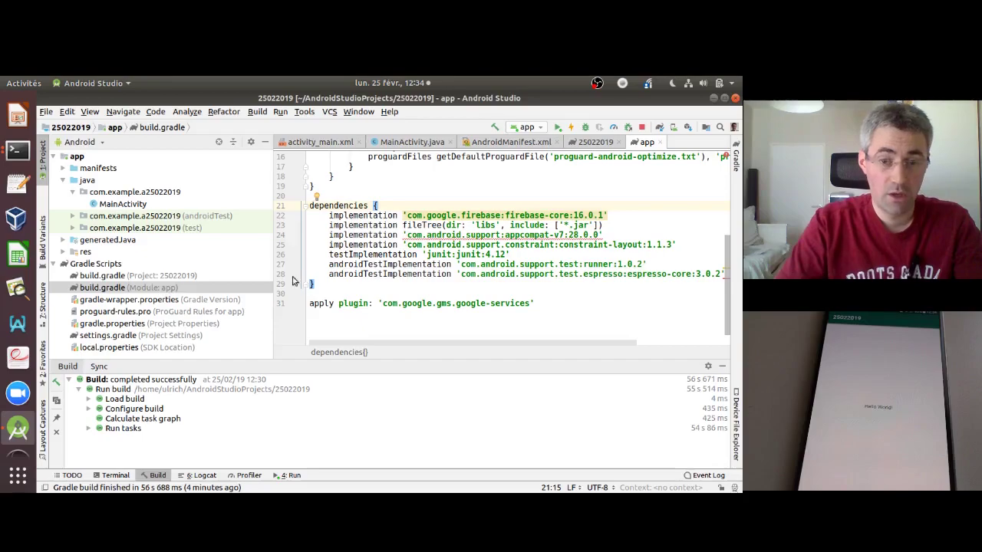
mouse_move(439, 215)
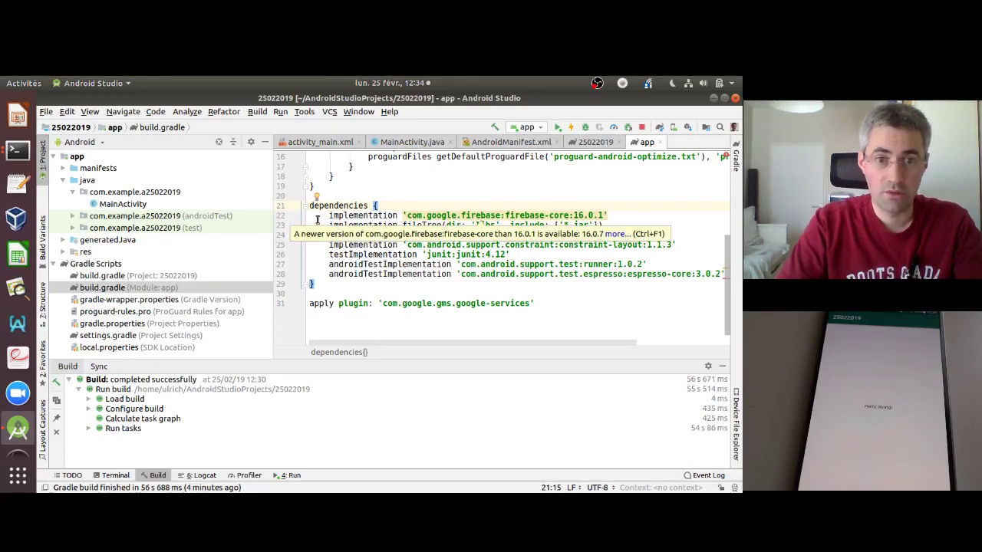
key("Return")
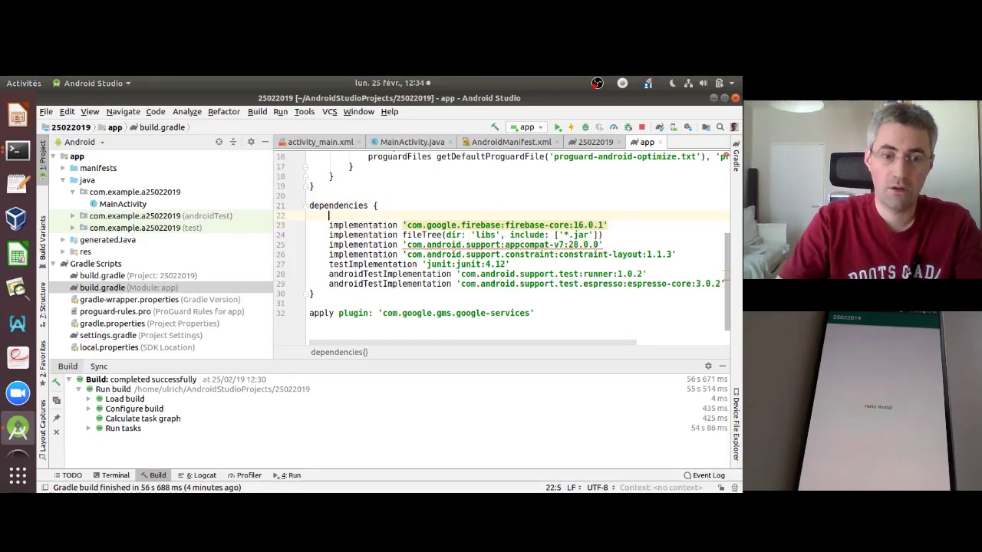
key("ctrl+v")
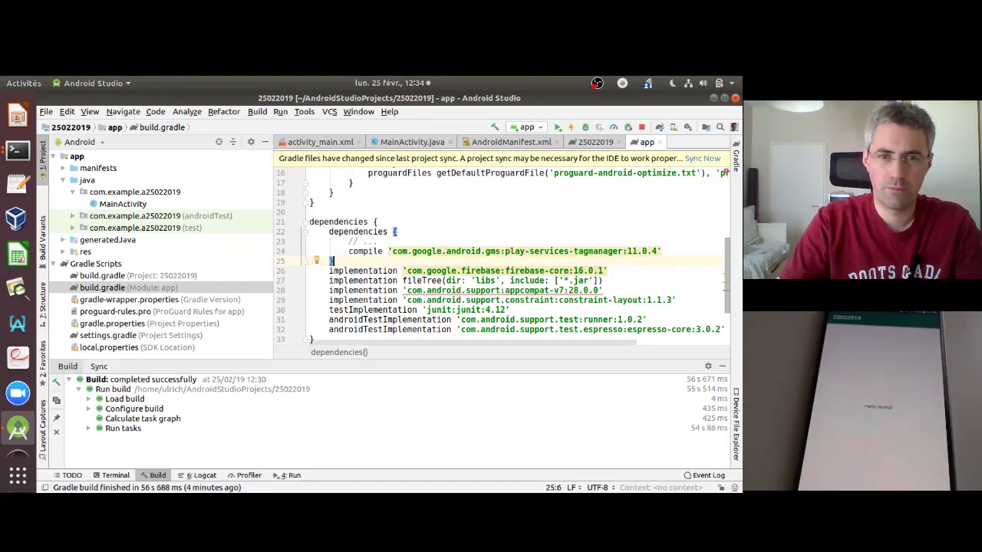
key("BackSpace")
key("BackSpace")
key("Home")
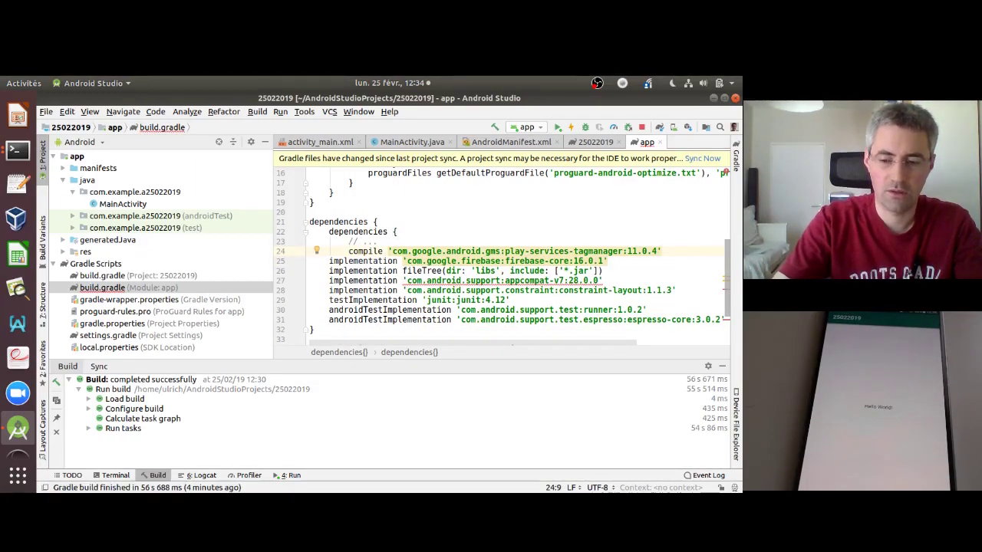
Try deleting the comment line above the pasted Tag Manager dependency, and undo the deletion.
key("shift+Up")
key("BackSpace")
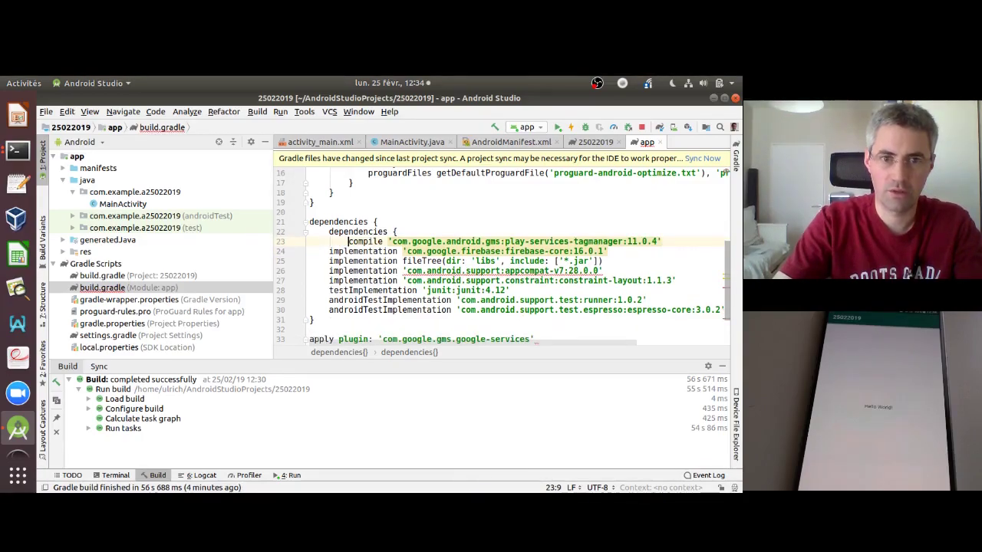
key("BackSpace")
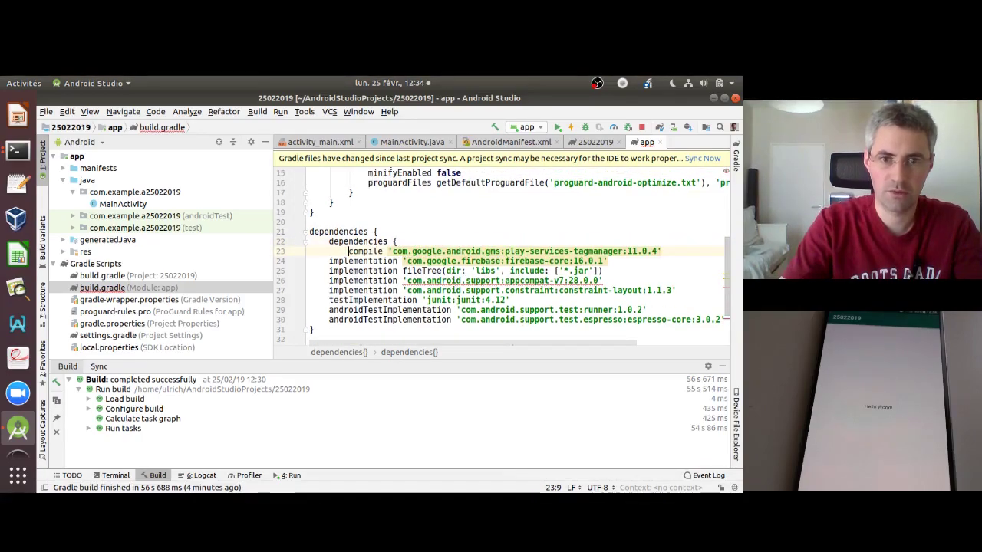
key("ctrl+z")
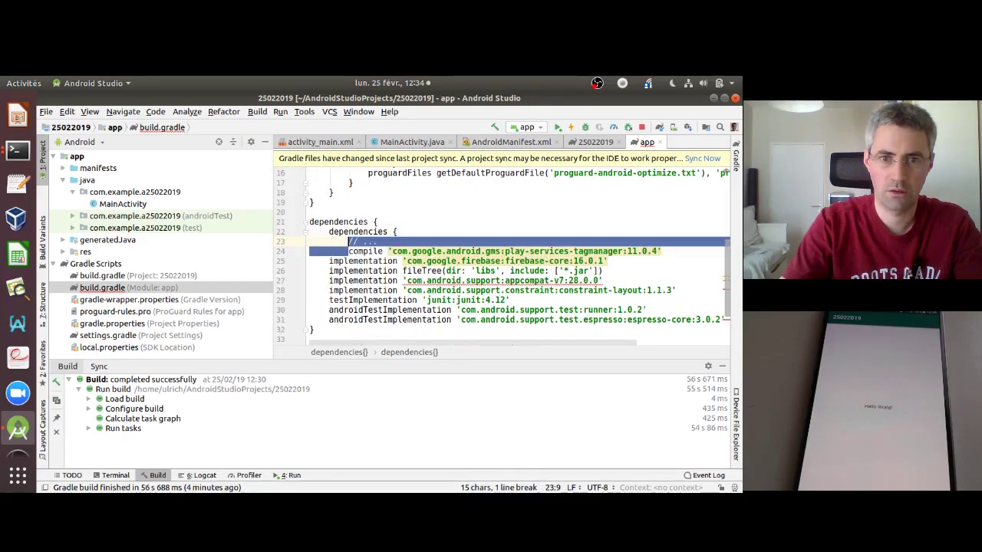
left_click(357, 243)
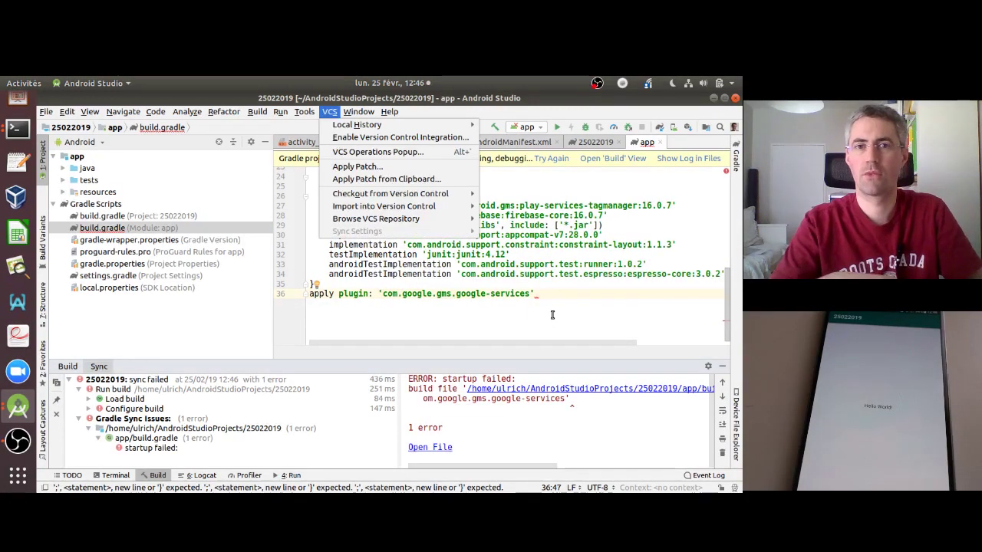
Delete the comment and the innermost nested "dependencies {" line above the play-services-tagmanager:16.0.7 implementation.
left_click(475, 311)
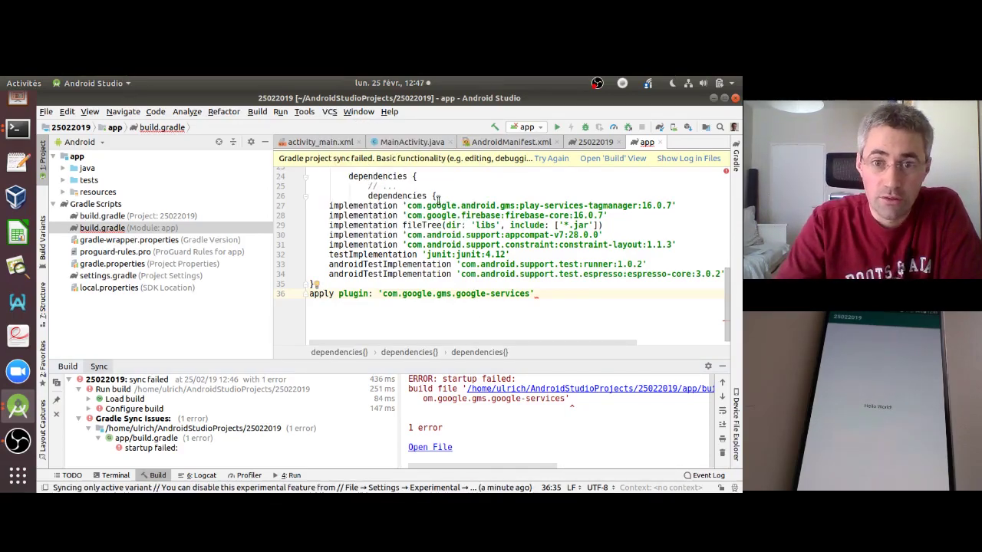
left_click_drag(441, 197, 329, 189)
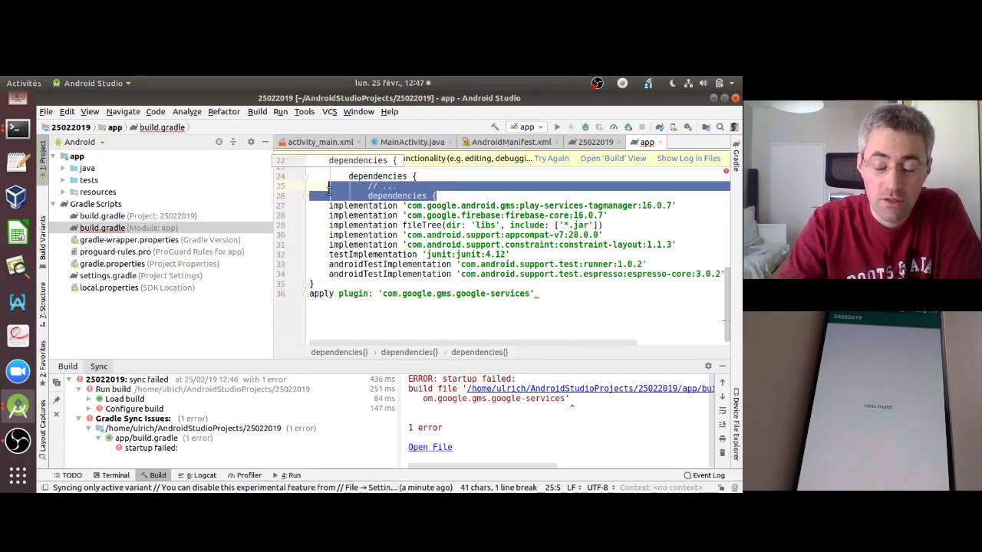
key("BackSpace")
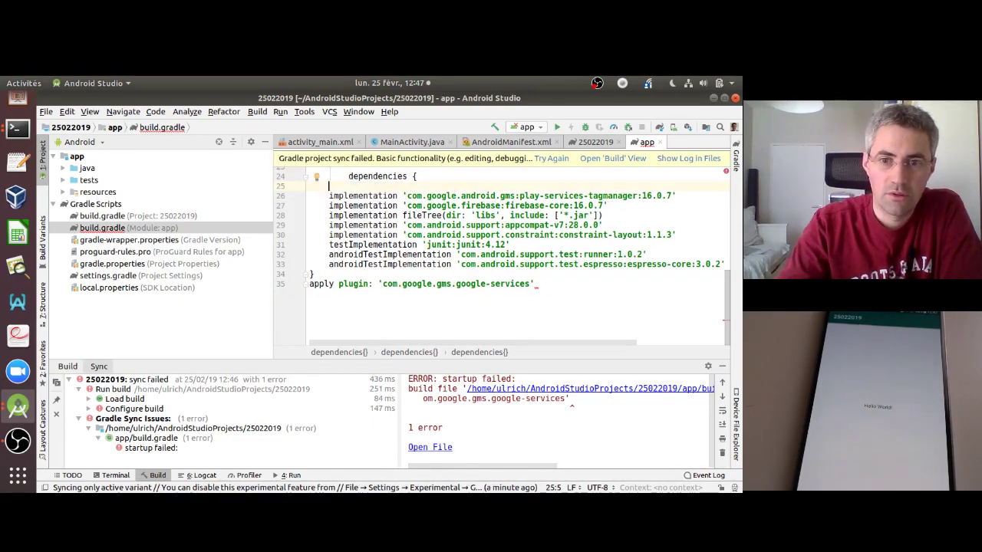
Try ending the google-services plugin line with a semicolon, retry the Gradle sync, and remove the semicolon.
left_click(535, 283)
type(";")
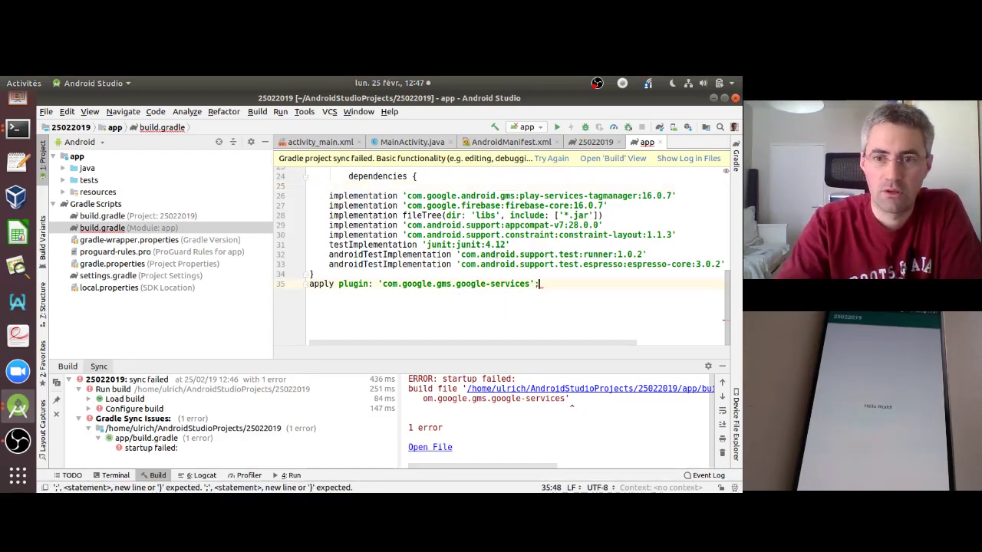
left_click(551, 158)
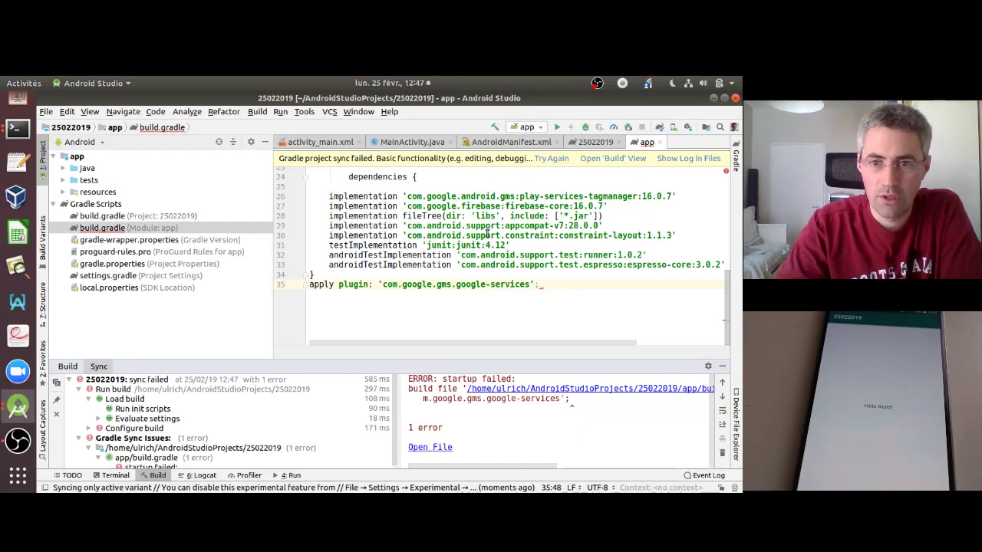
key("BackSpace")
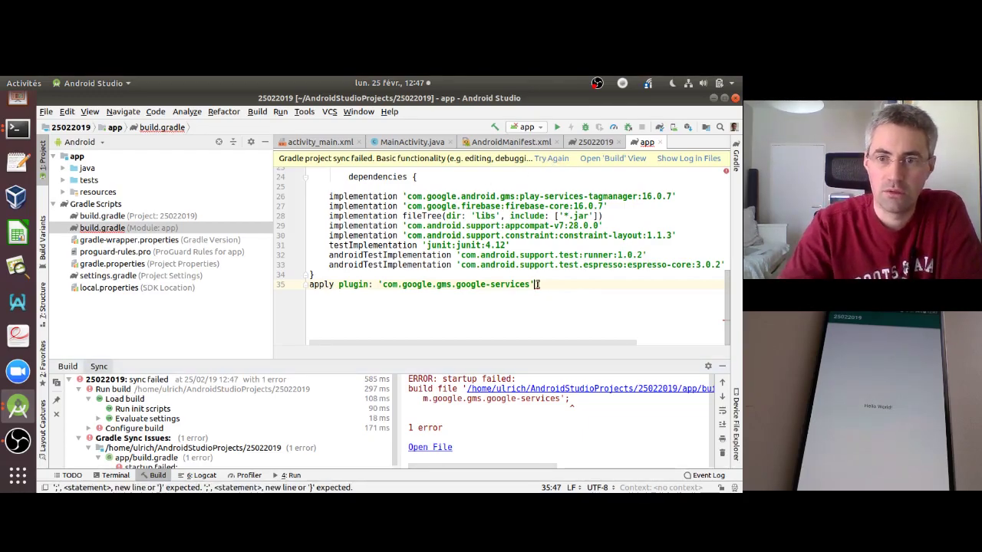
Remove the blank line above the Tag Manager implementation and retry the Gradle sync.
left_click(365, 186)
key("BackSpace")
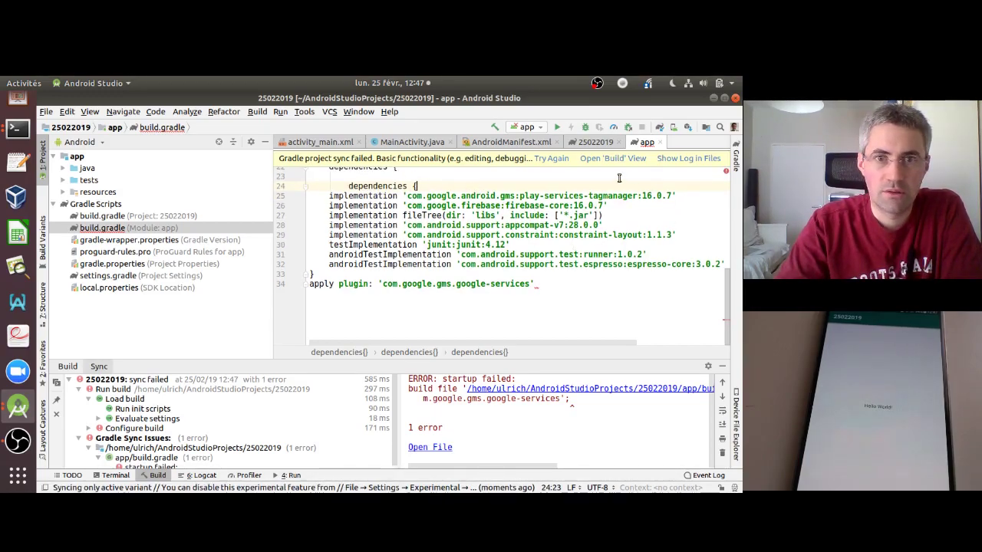
left_click(552, 159)
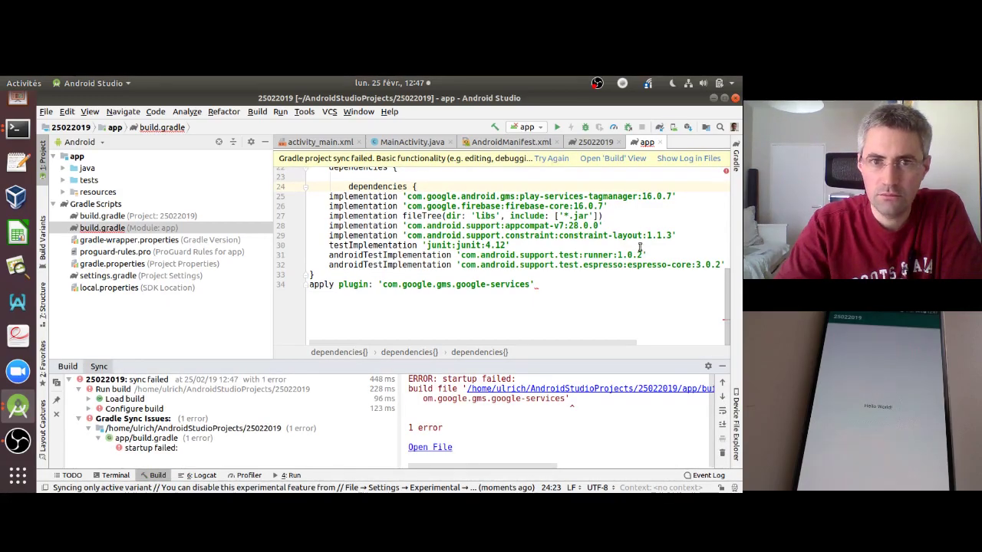
Delete the remaining nested "dependencies {" lines inside the main dependencies block and sync the Gradle project again.
scroll(727, 314, "up", 2)
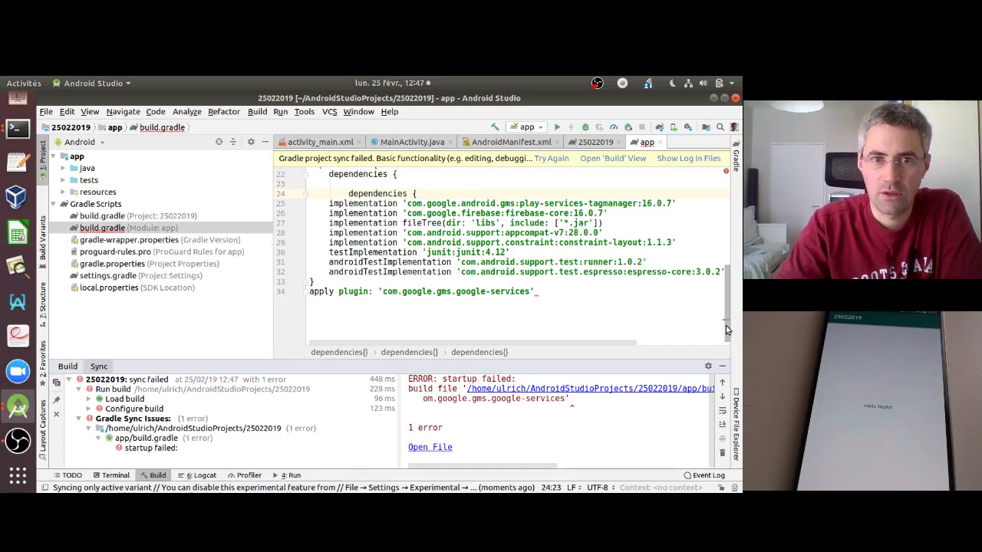
left_click_drag(416, 236, 307, 215)
key("BackSpace")
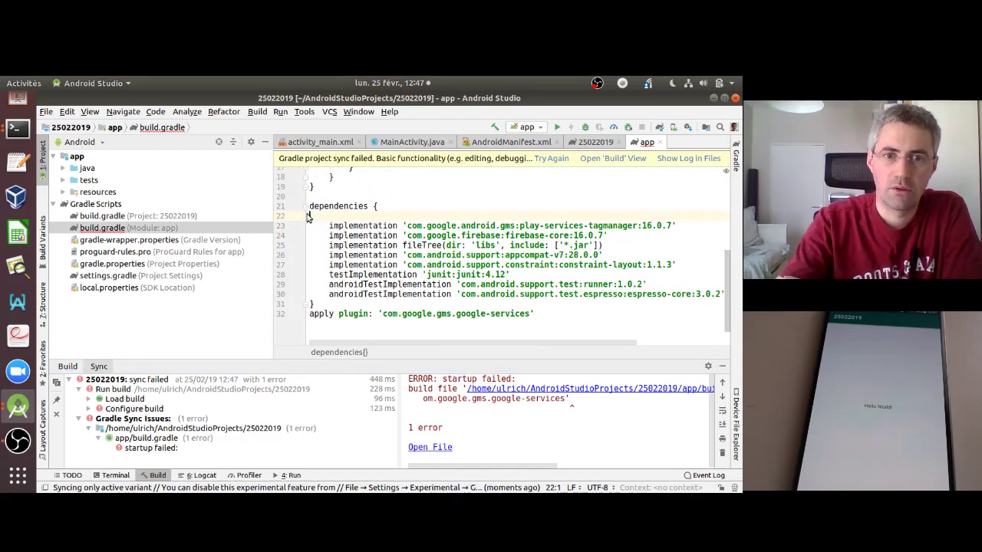
left_click(553, 159)
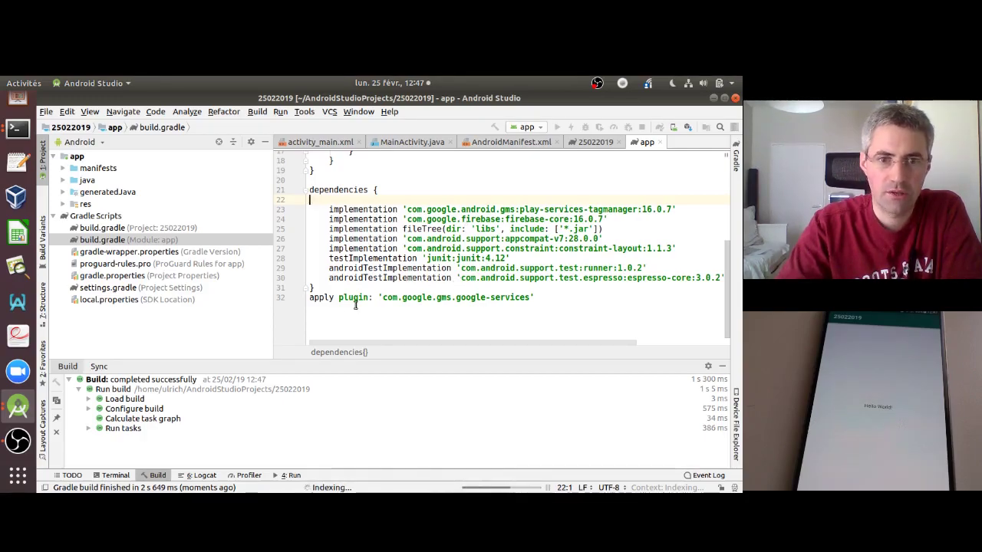
Highlight the Tag Manager implementation line, then switch to Firefox and review the Android guide's container download and assets/containers folder instructions.
left_click_drag(397, 209, 646, 209)
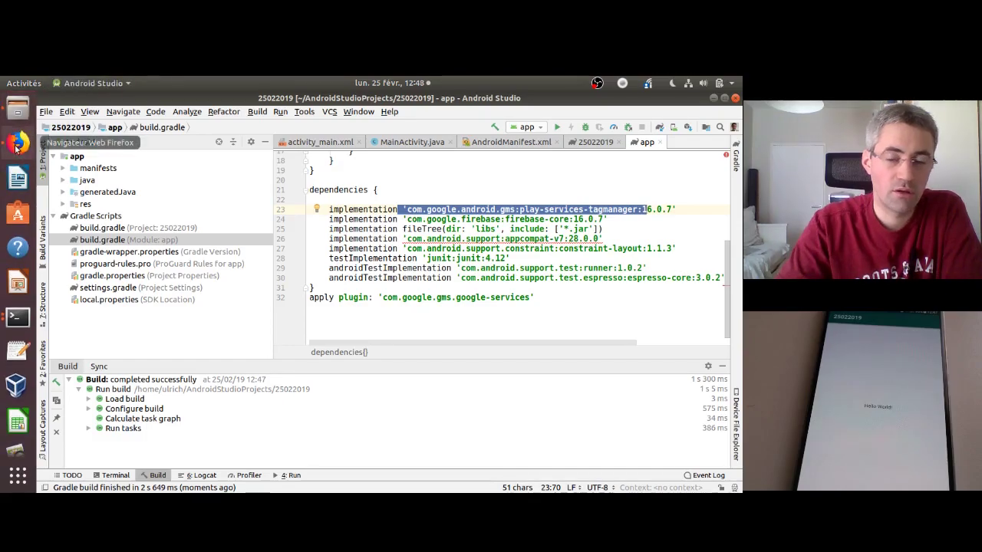
left_click(17, 143)
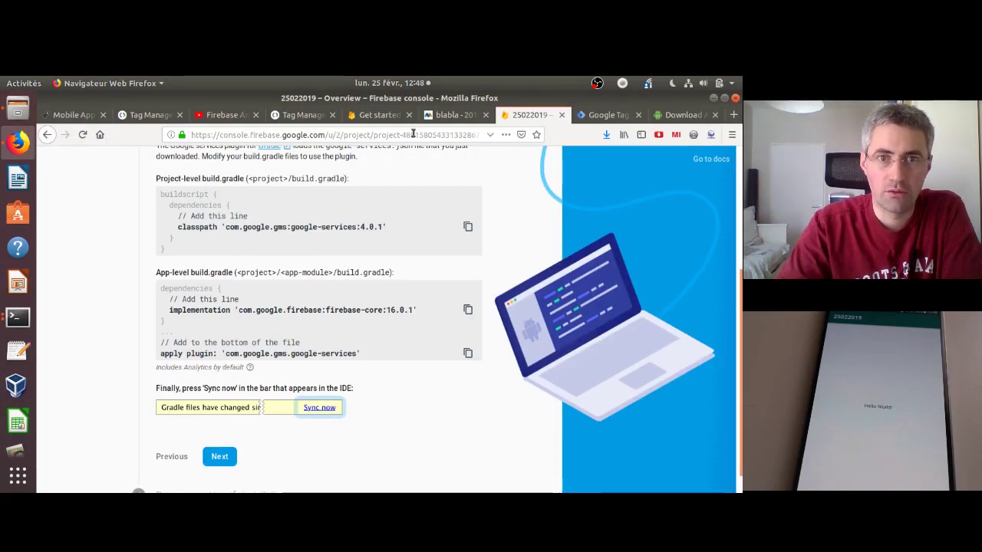
left_click(303, 115)
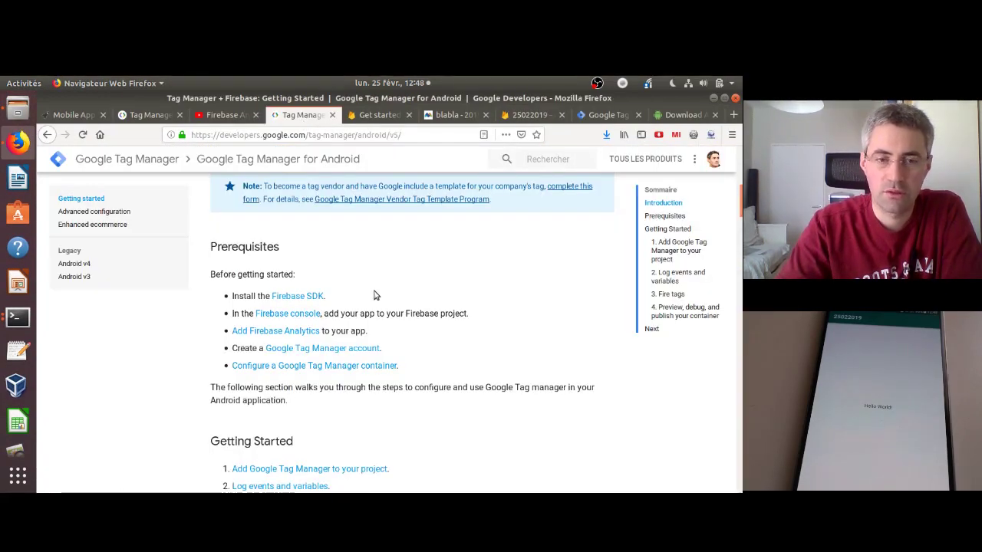
left_click(150, 115)
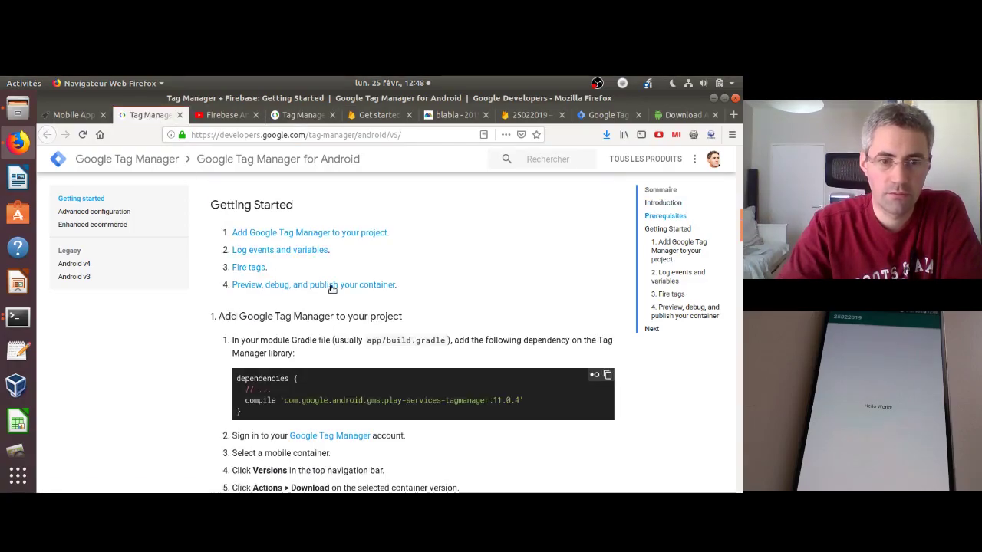
scroll(331, 289, "down", 3)
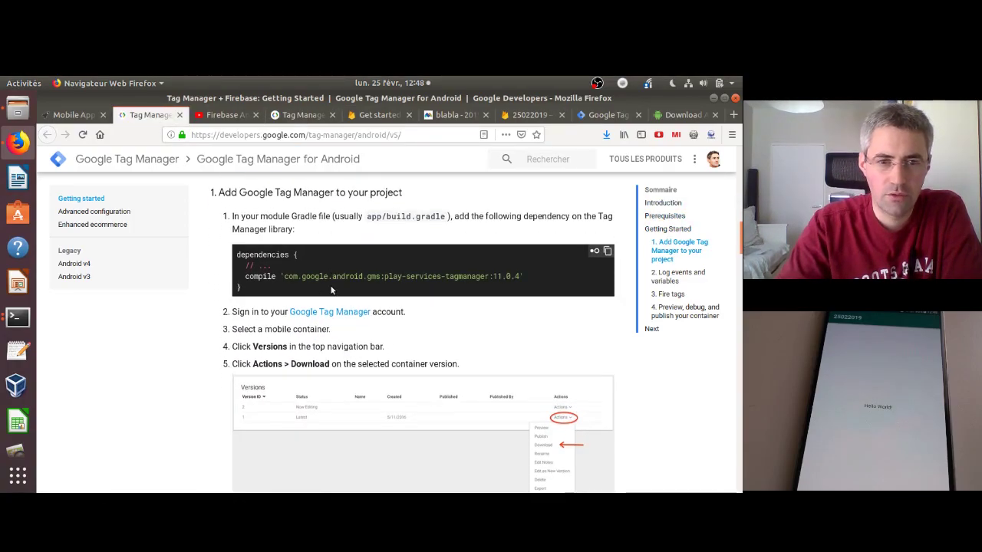
scroll(331, 288, "down", 2)
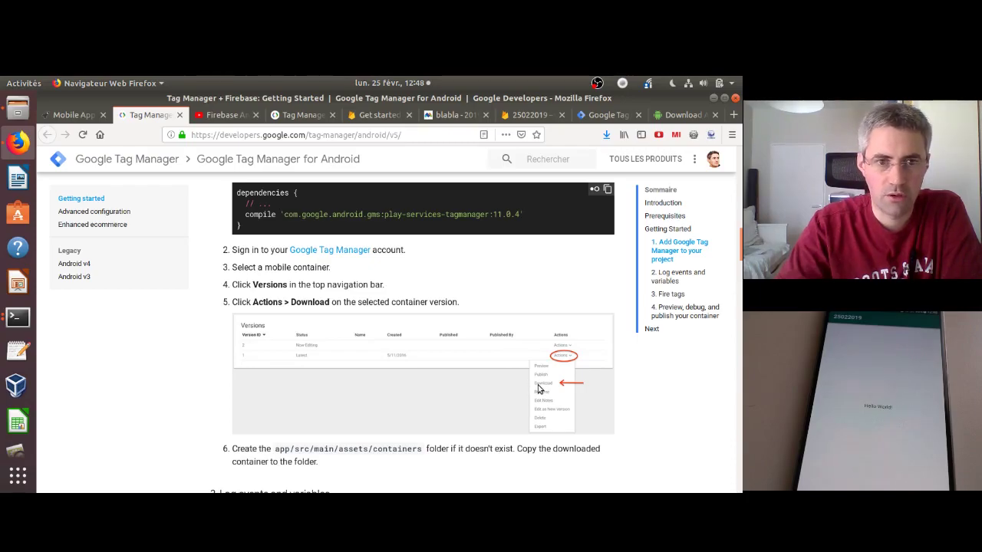
Switch to the terminal in the Téléchargements folder, keep the guide's containers folder instruction in view, and start an mv command.
scroll(429, 300, "down", 6)
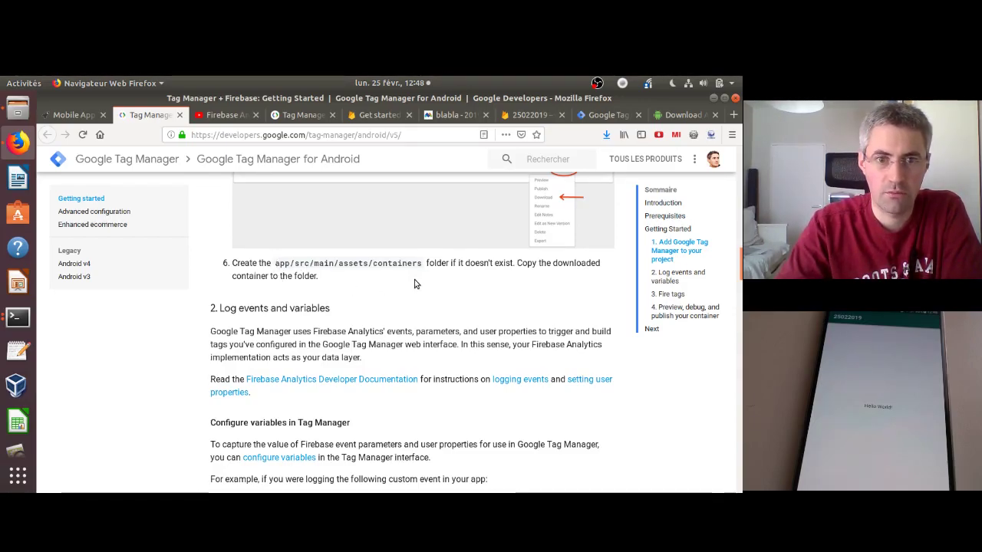
scroll(414, 279, "down", 2)
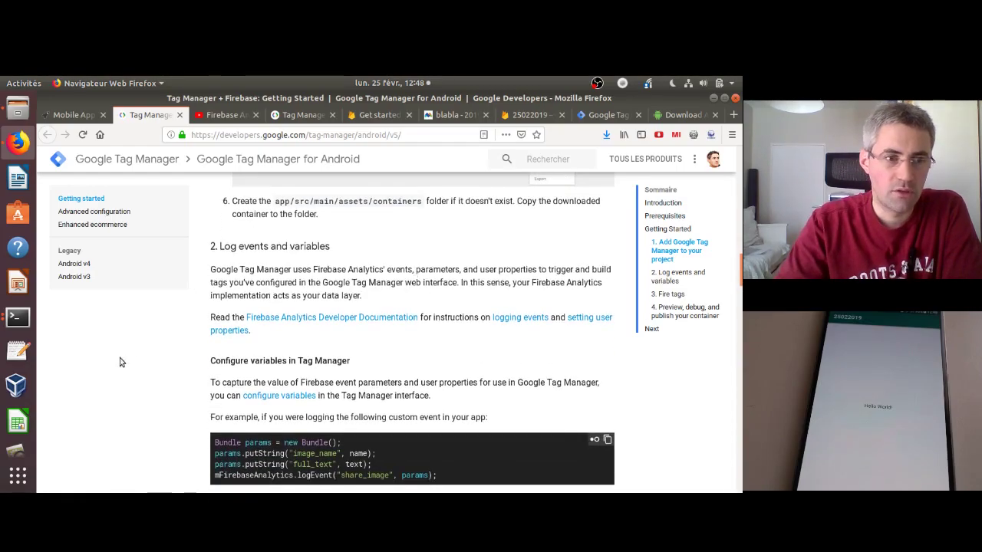
left_click(17, 317)
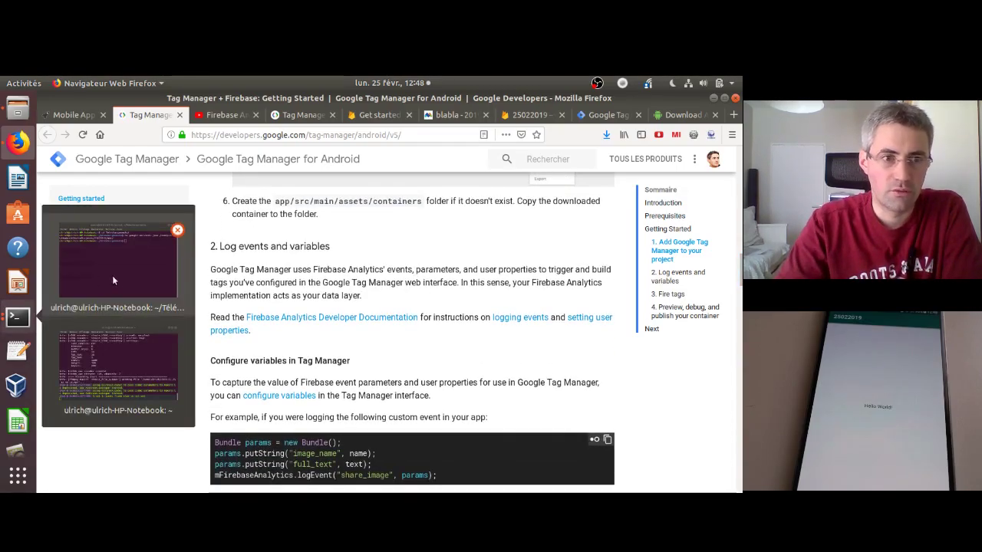
left_click(137, 280)
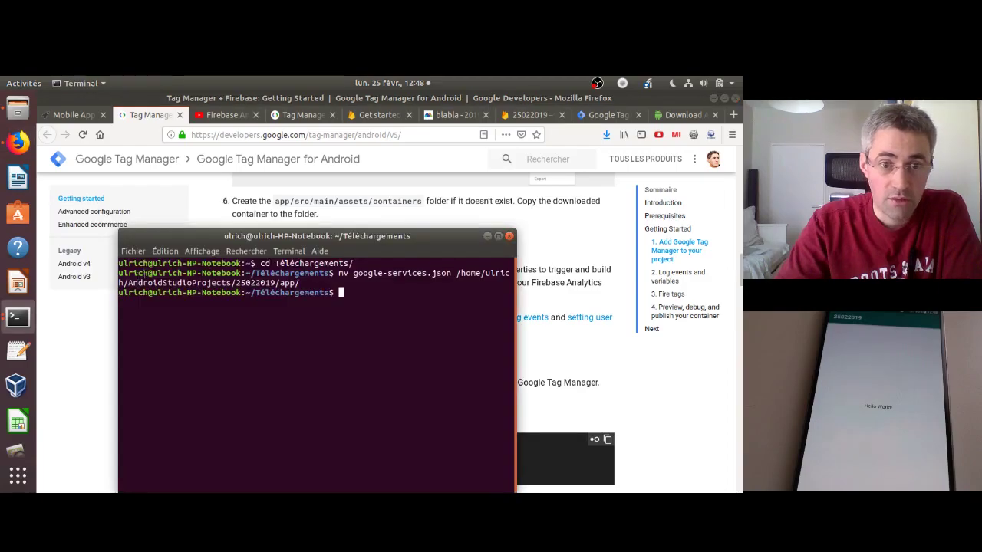
left_click_drag(339, 237, 358, 272)
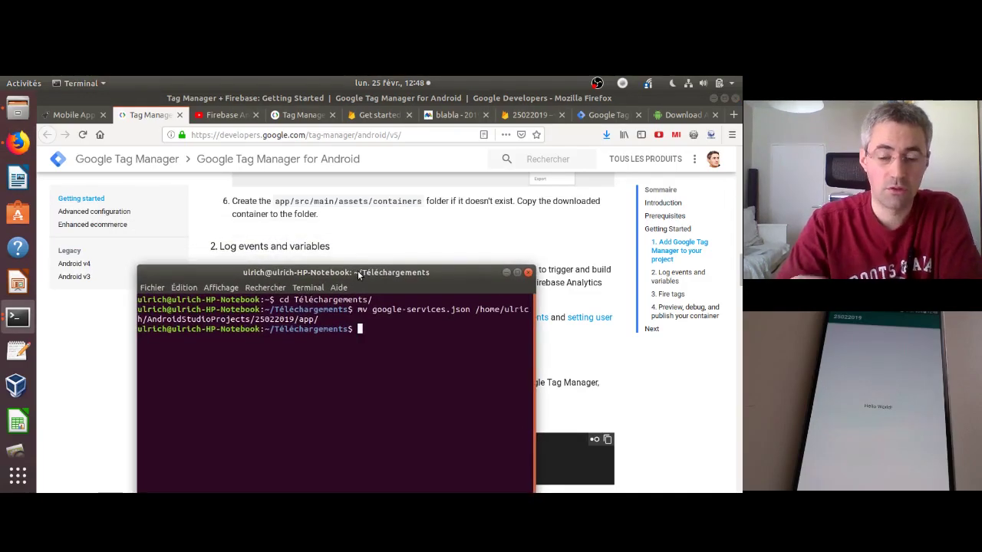
type("mv")
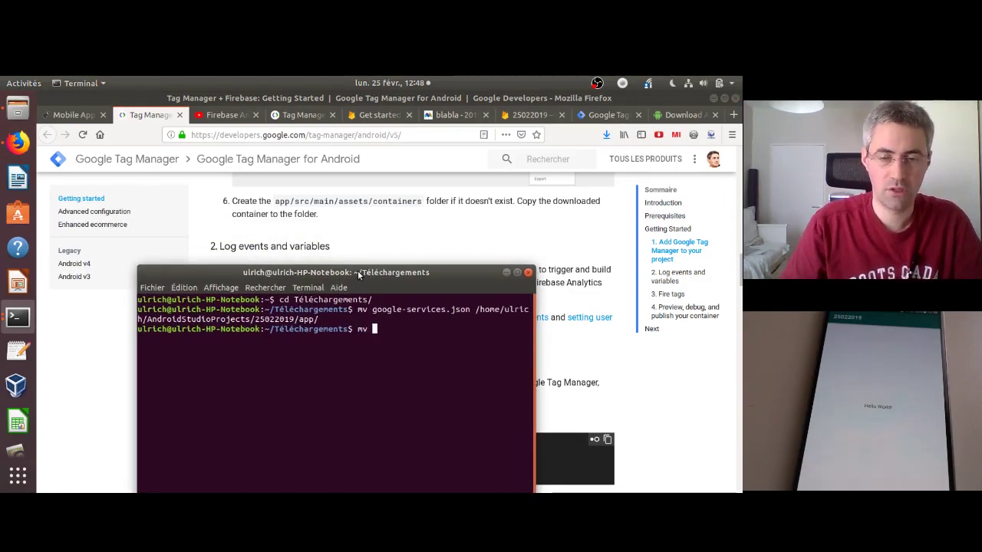
Move GTM-5DHMKHS.json from the downloads folder to AndroidStudioProjects/25022019/app/src/main/ in the home directory.
type(" GT")
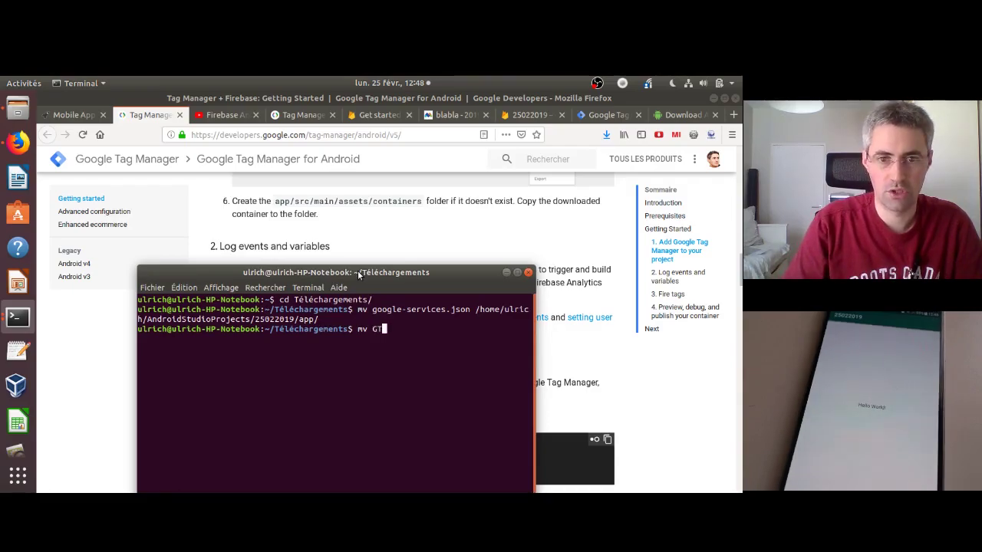
key("Tab")
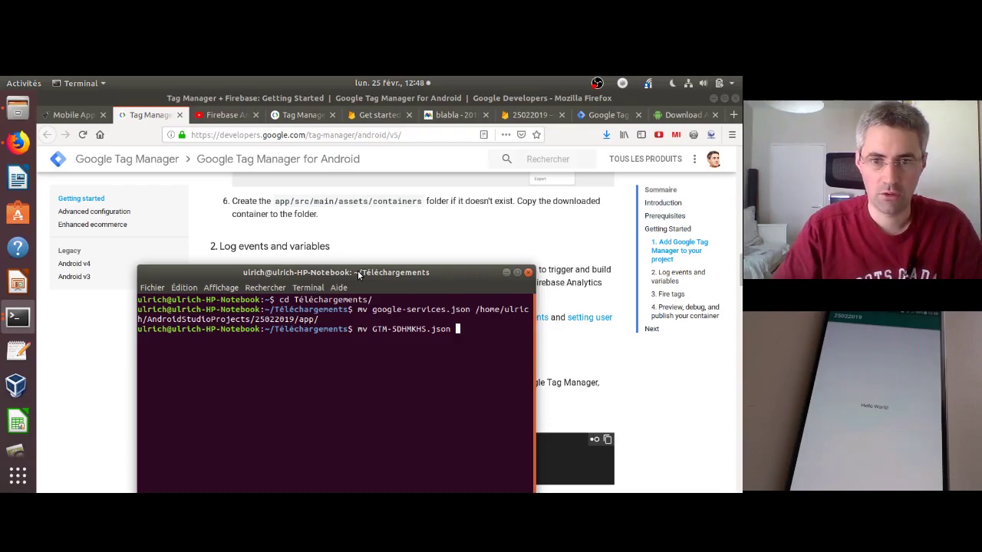
type("/")
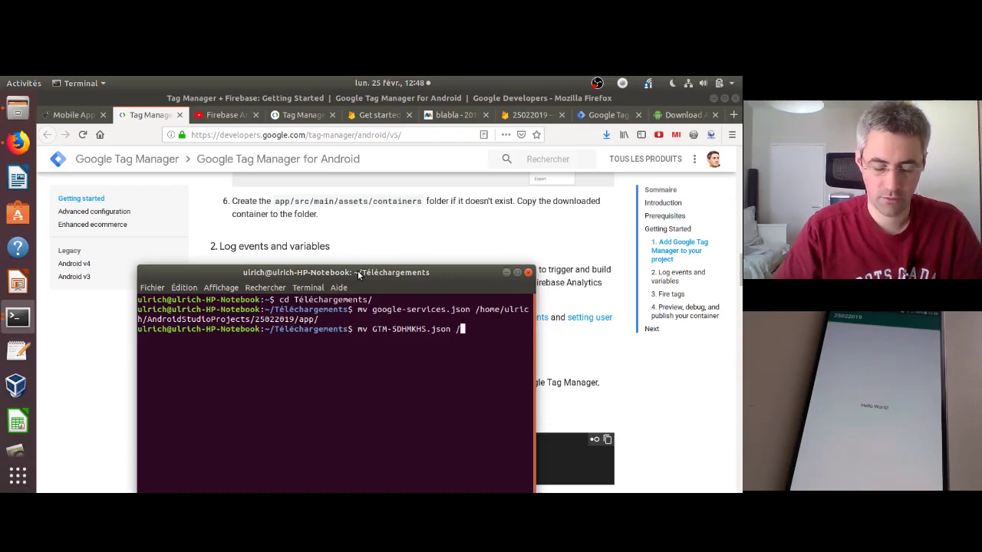
type("home/u")
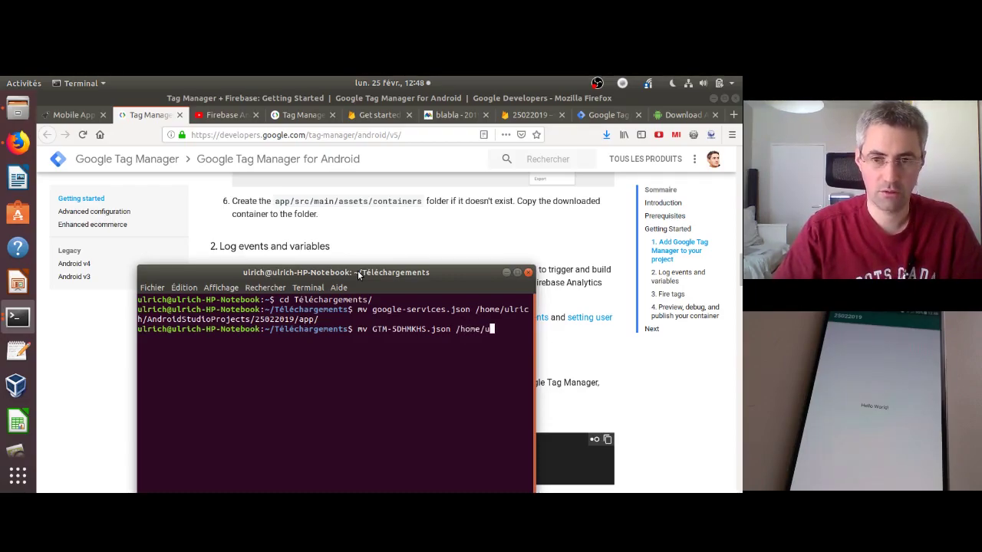
key("Tab")
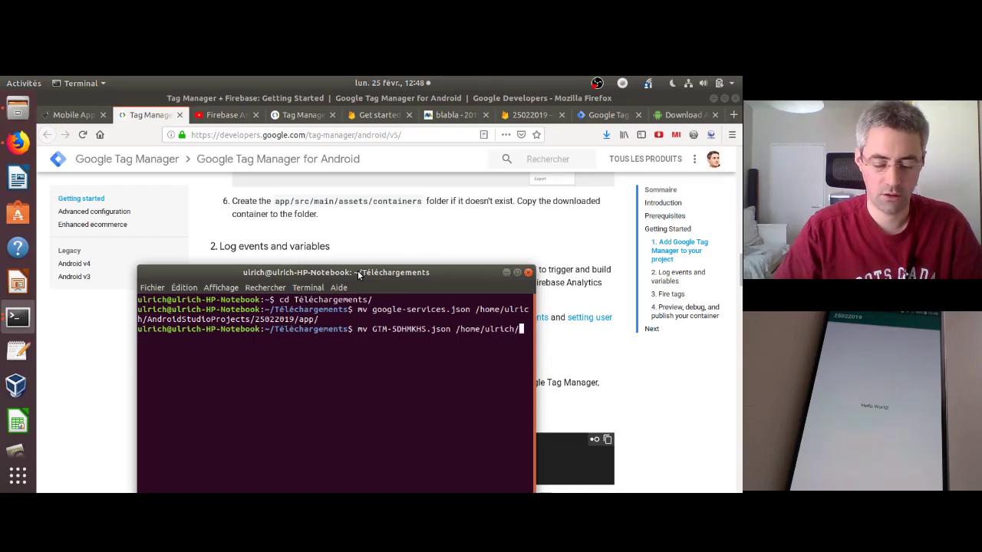
type("AndroidSt")
key("Tab")
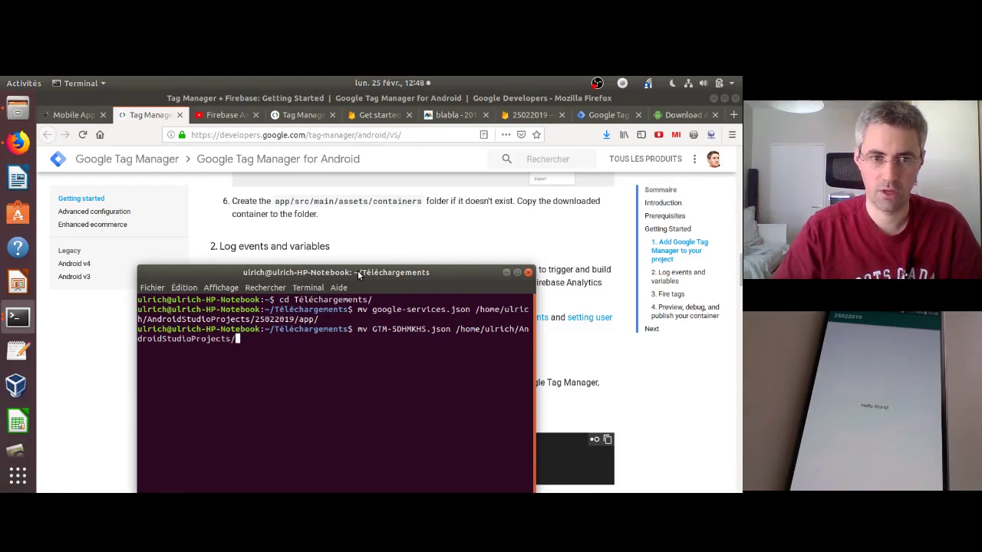
type("25")
key("Tab")
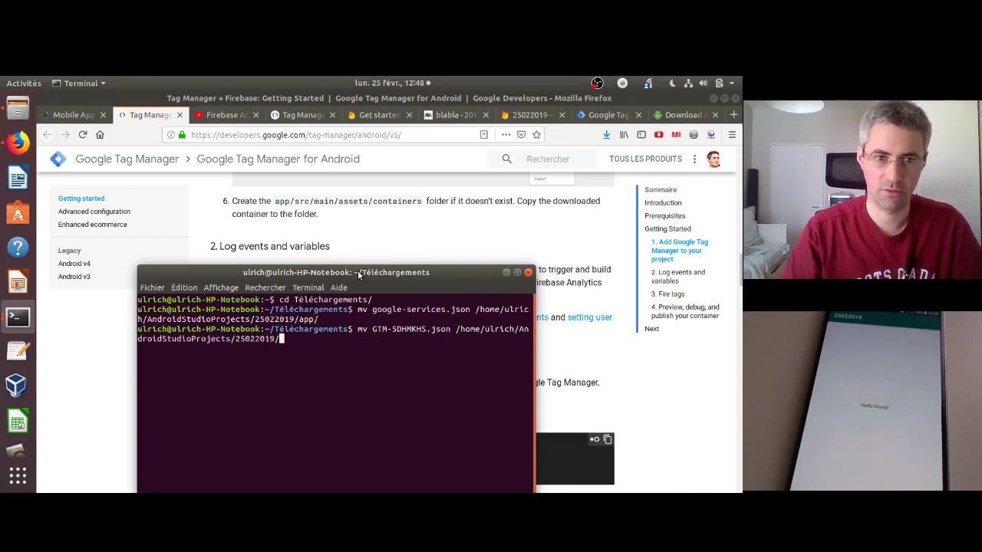
type("ap")
key("Tab")
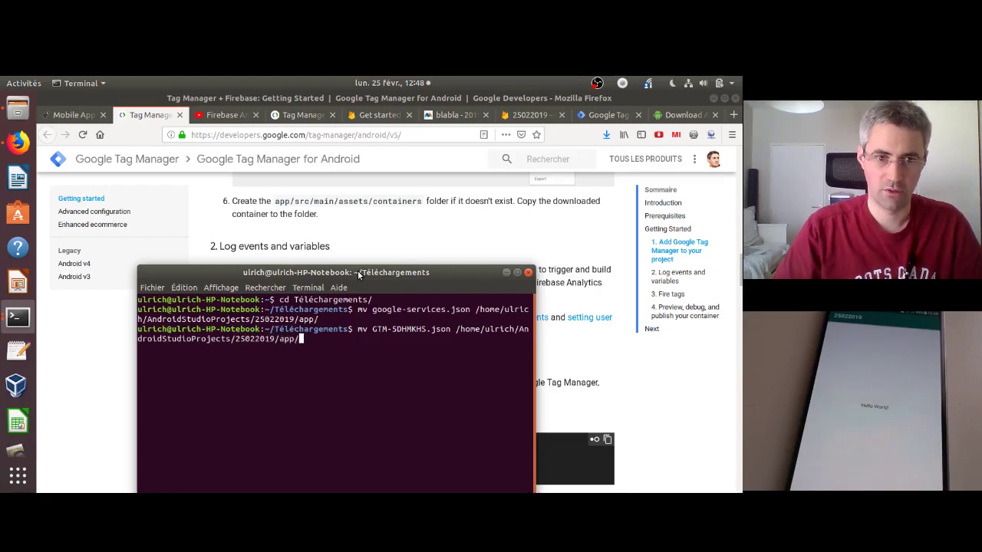
type("sr")
key("Tab")
type("m")
key("Tab")
type("ass")
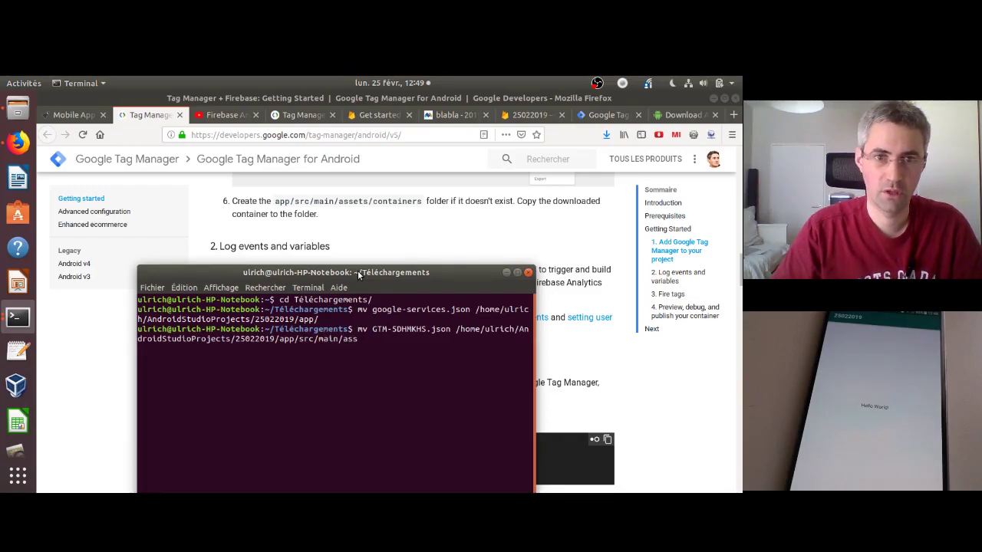
key("BackSpace")
key("BackSpace")
key("BackSpace")
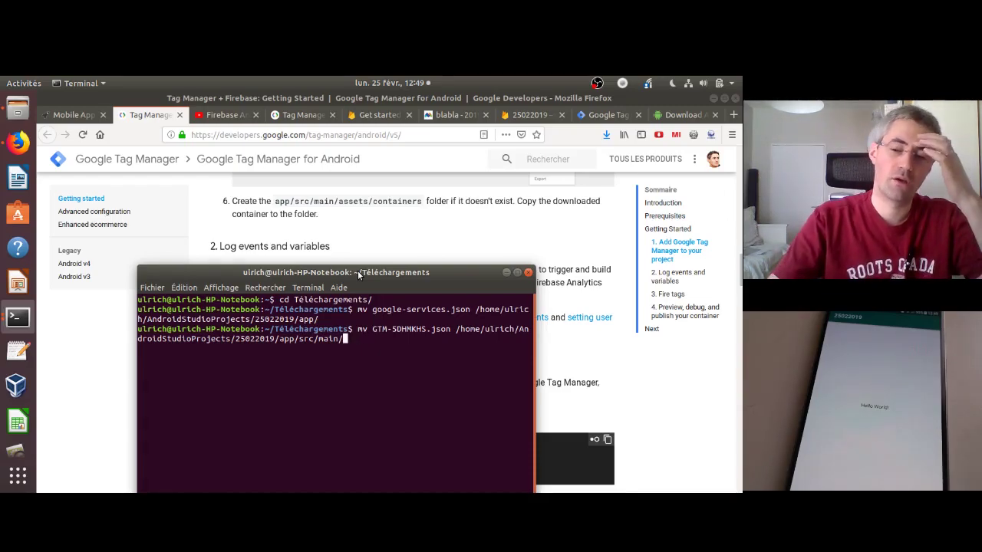
key("Return")
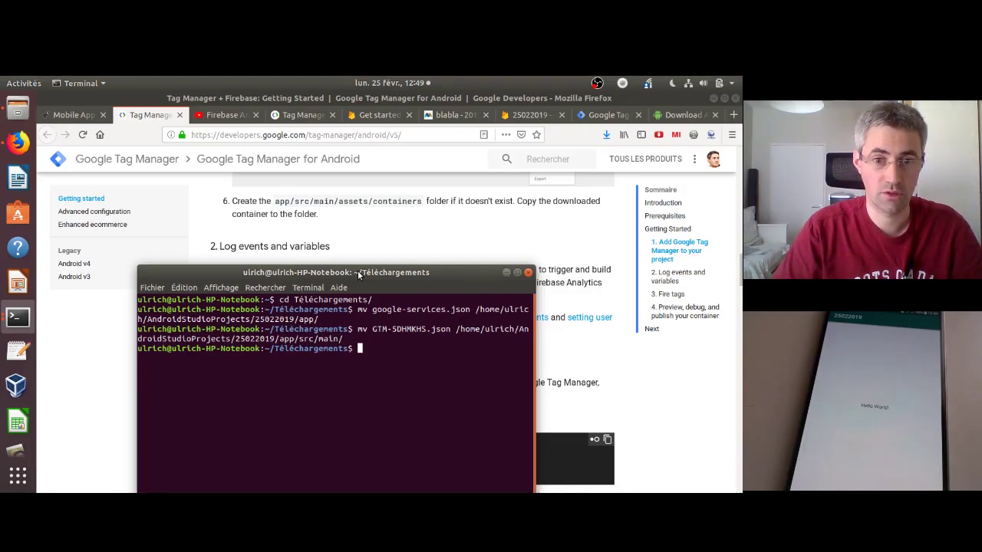
Reuse the previous command's destination path to change directory to AndroidStudioProjects/25022019/app/src/main/.
key("Up")
key("Left")
key("Left")
key("Left")
key("Left")
key("Left")
key("Left")
key("Left")
key("Left")
key("Left")
key("Left")
key("Left")
key("Left")
key("Left")
key("Left")
key("Left")
key("Left")
key("Left")
key("Left")
key("Left")
key("Left")
key("Left")
key("Left")
key("Left")
key("Left")
key("Left")
key("Left")
key("Left")
key("Left")
key("Left")
key("Left")
key("Left")
key("Left")
key("Left")
key("Left")
key("Left")
key("Left")
key("Left")
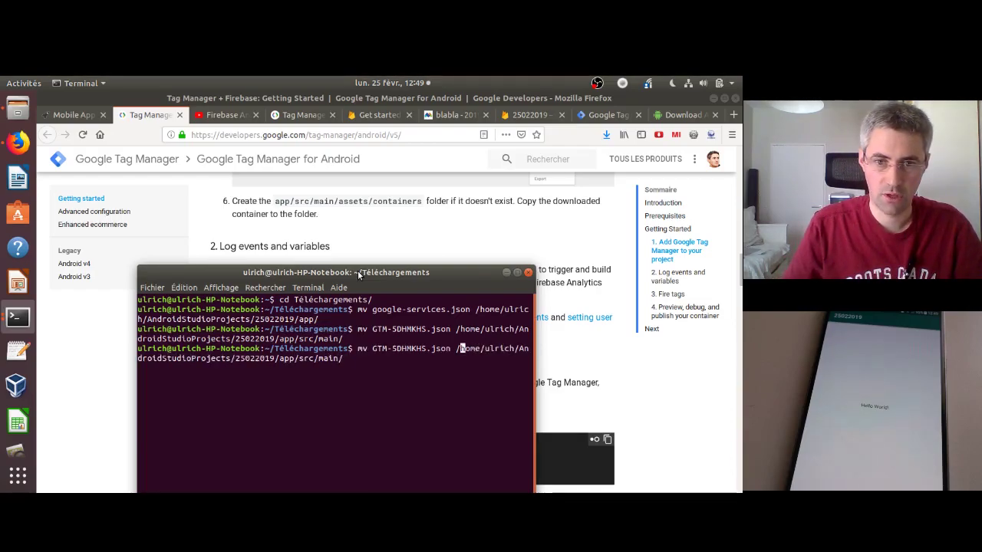
key("BackSpace")
key("BackSpace")
key("BackSpace")
key("BackSpace")
key("BackSpace")
key("BackSpace")
key("BackSpace")
key("BackSpace")
key("BackSpace")
key("BackSpace")
key("BackSpace")
key("BackSpace")
key("BackSpace")
key("BackSpace")
key("BackSpace")
key("BackSpace")
key("BackSpace")
key("BackSpace")
key("BackSpace")
key("BackSpace")
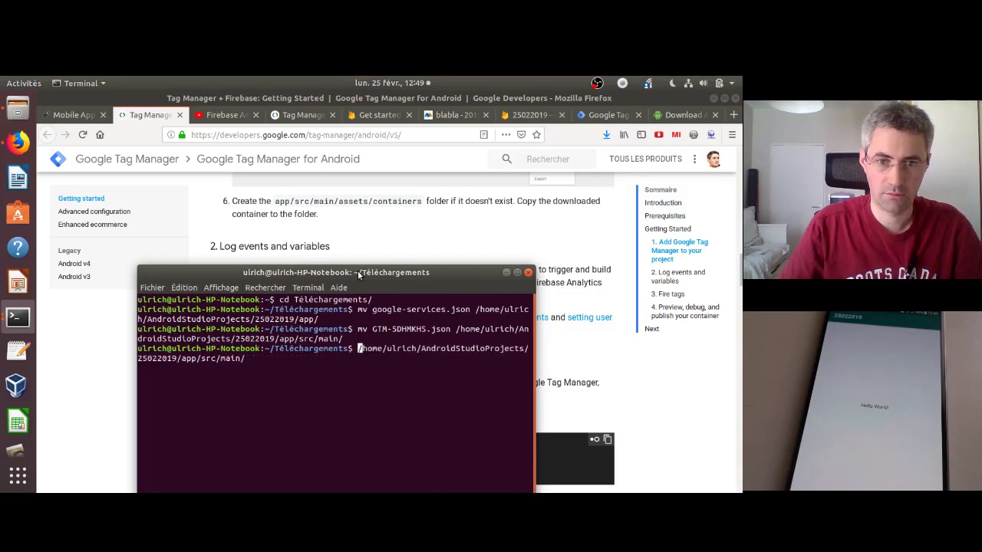
type("cd")
key("Right")
key("Right")
key("Right")
key("Right")
key("Right")
key("Right")
key("Right")
key("Right")
key("Right")
key("Right")
key("Right")
key("Right")
key("Right")
key("Right")
key("Right")
key("Right")
key("Right")
key("Right")
key("Right")
key("Right")
key("Right")
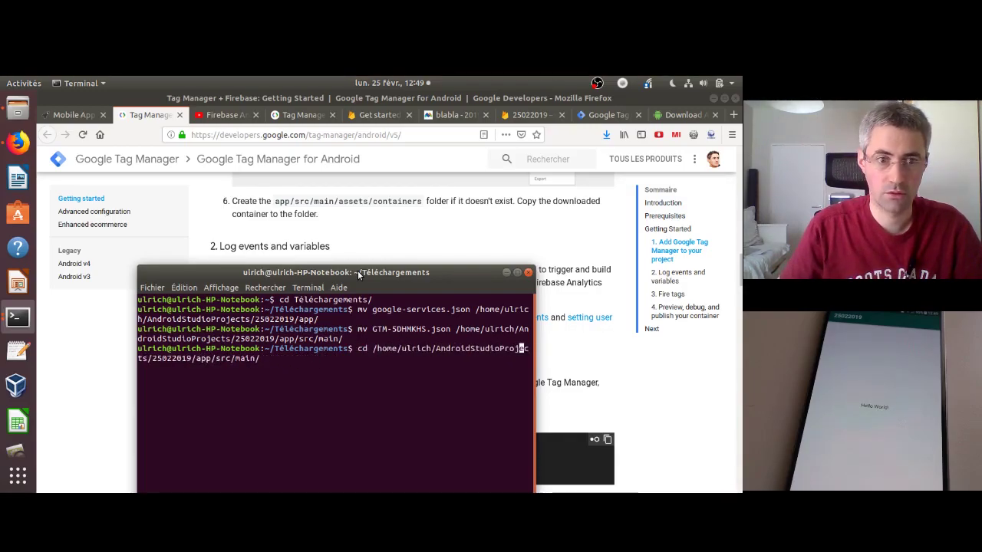
key("Return")
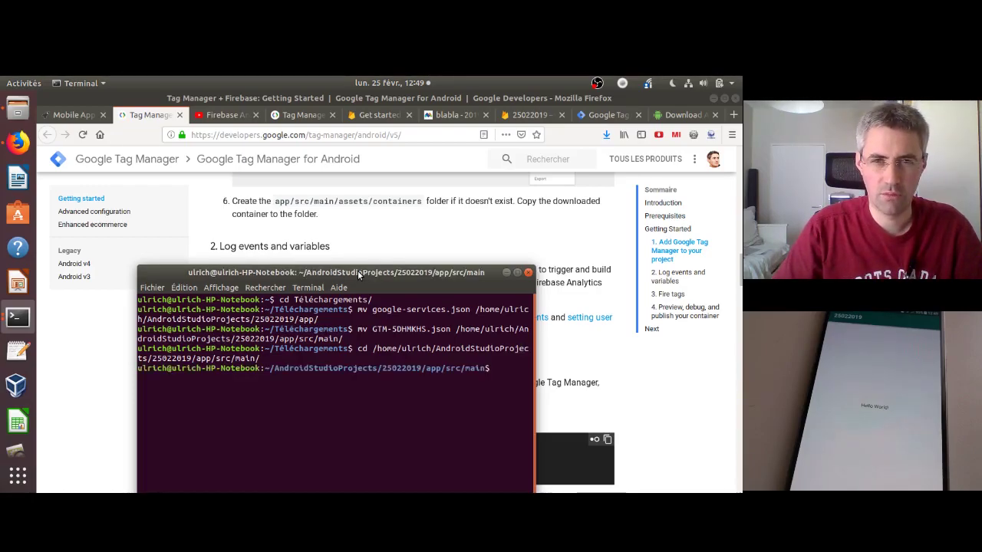
Create an assets folder in main and a containers folder inside it.
type("mkd")
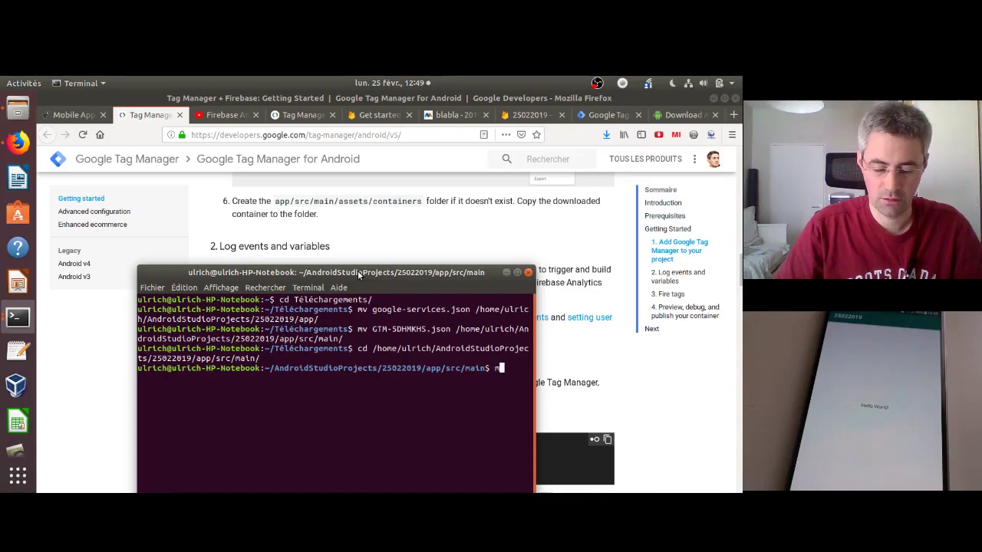
type("ir assets")
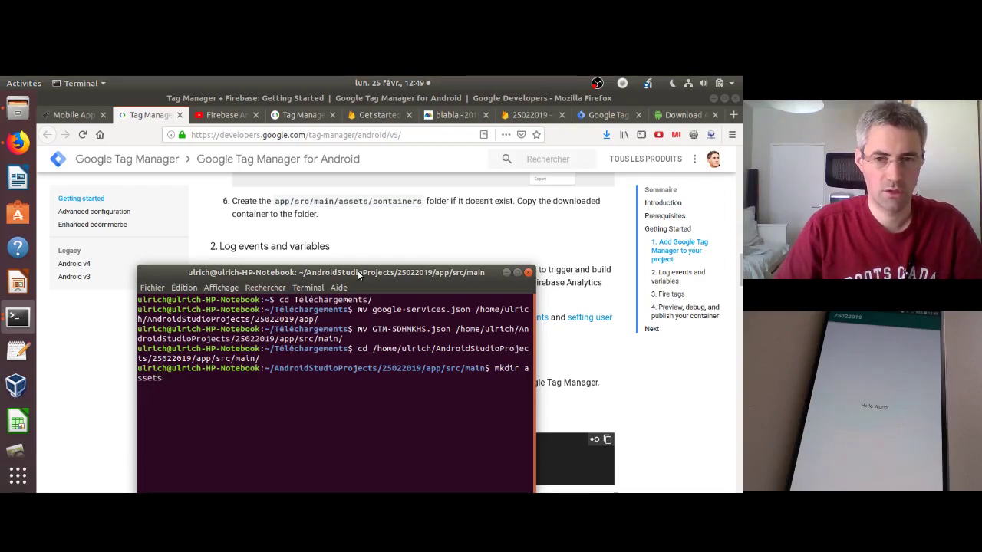
key("Return")
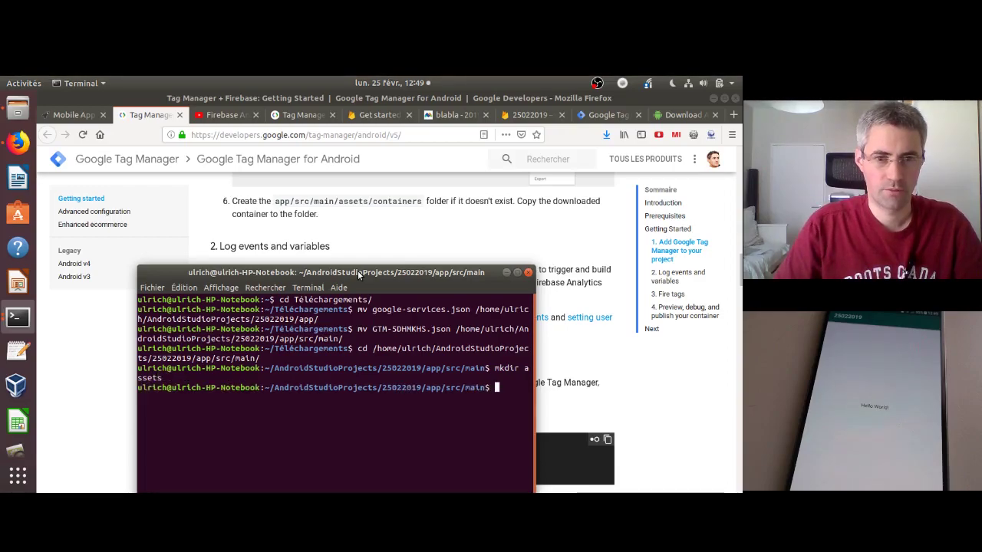
type("cd as")
key("Tab")
key("Return")
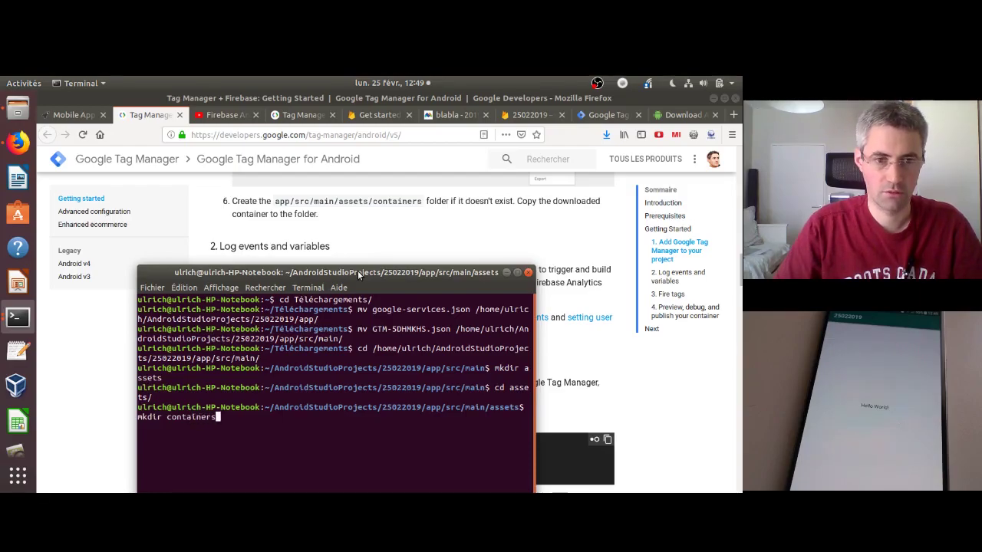
key("Return")
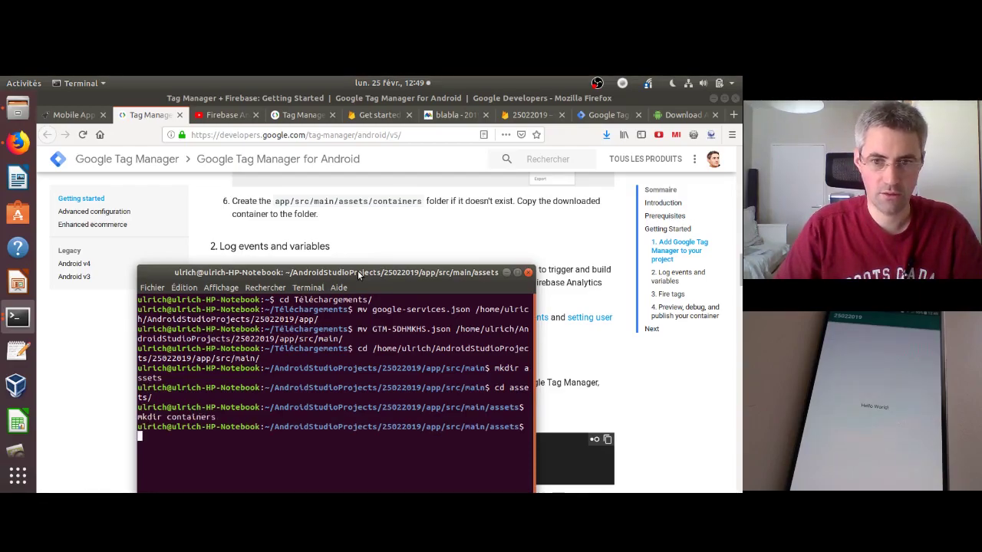
Return to the main folder and move GTM-5DHMKHS.json into assets/containers/.
type("cd ")
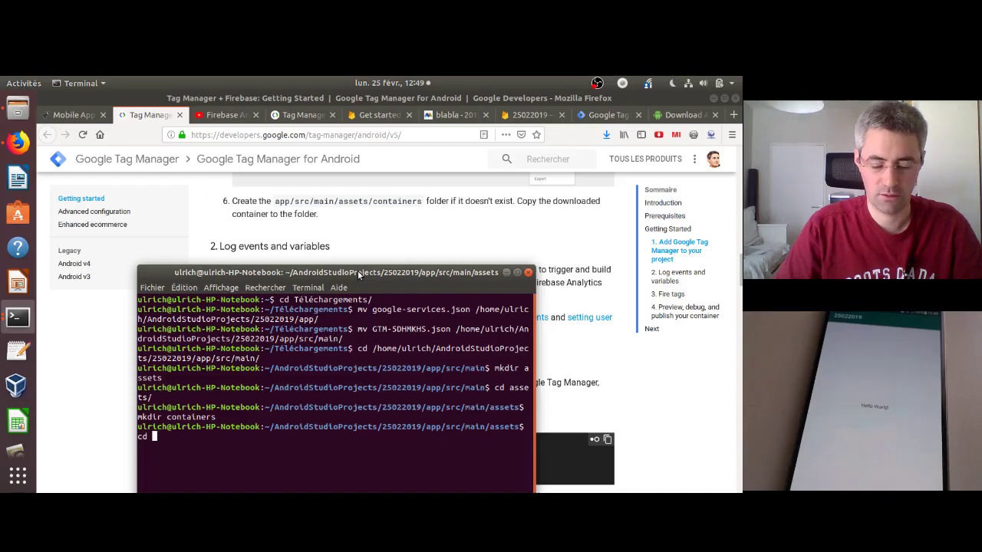
type("..")
key("Return")
type("mv GT")
key("Tab")
type("/as")
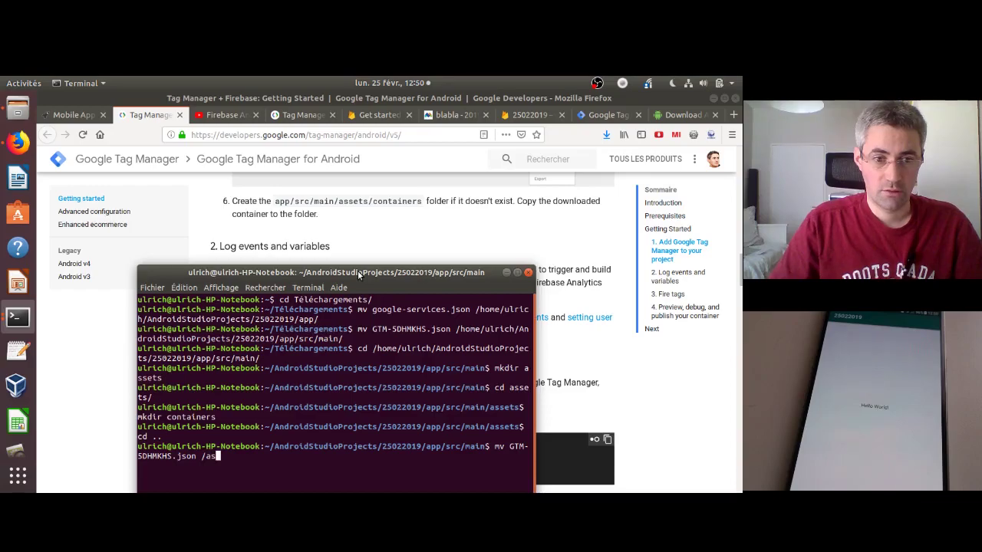
key("BackSpace")
key("BackSpace")
key("BackSpace")
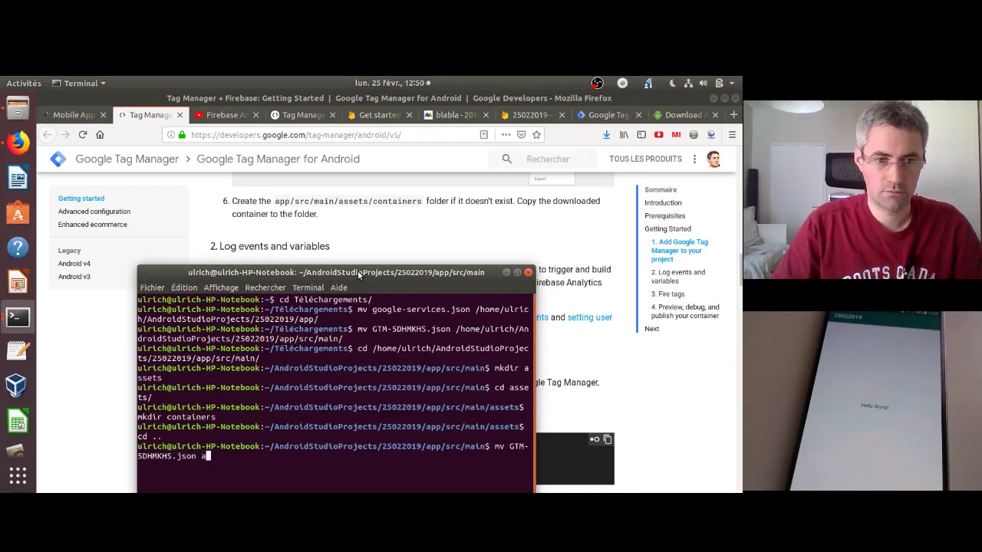
type("as")
key("Tab")
type("con")
key("Tab")
key("Return")
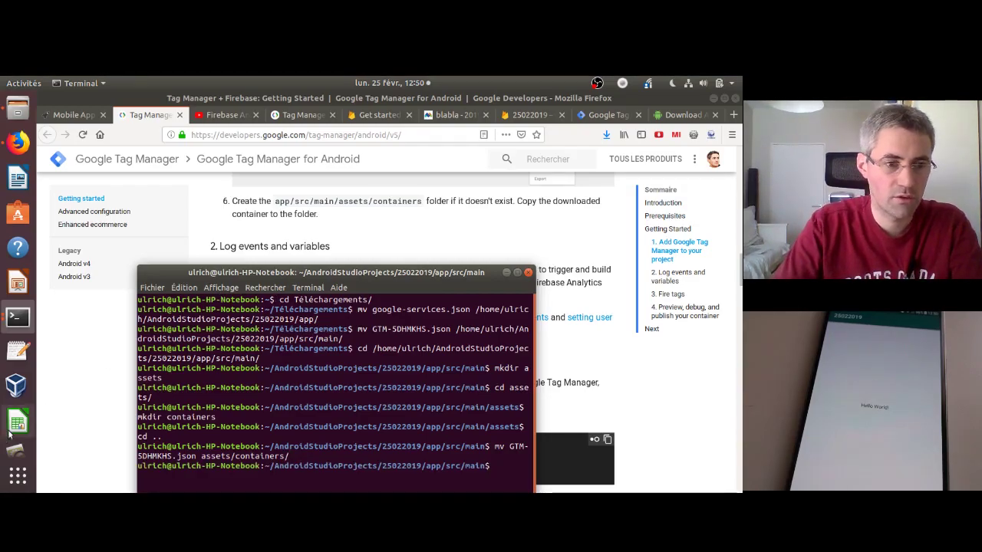
Switch to the 25022019 project in Android Studio and check the contents of its assets folder.
scroll(9, 435, "down", 5)
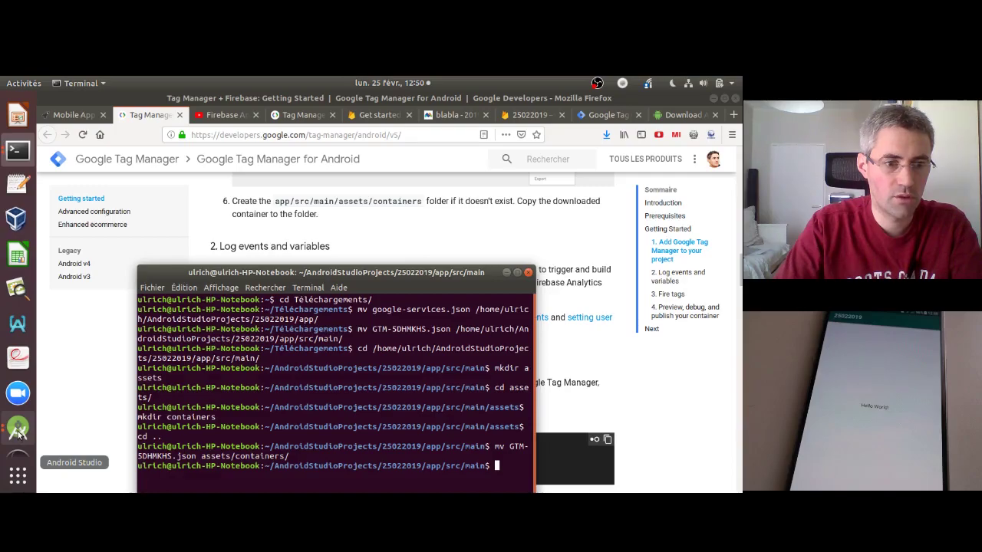
left_click(18, 431)
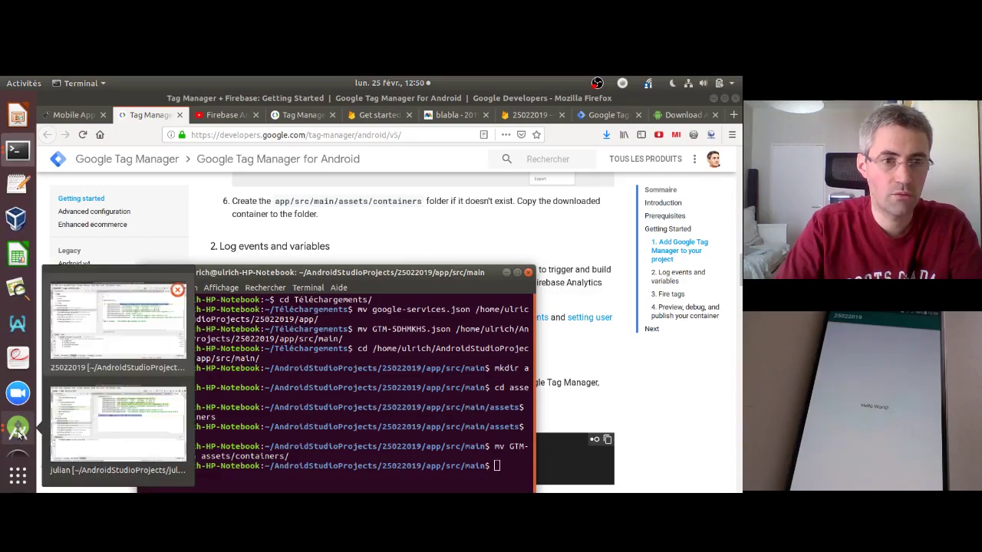
left_click(117, 339)
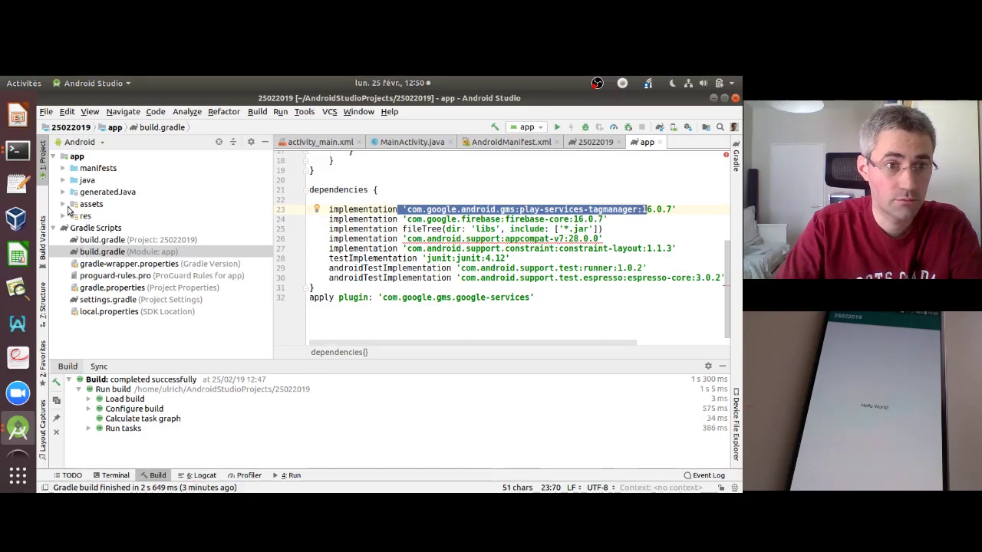
left_click(63, 204)
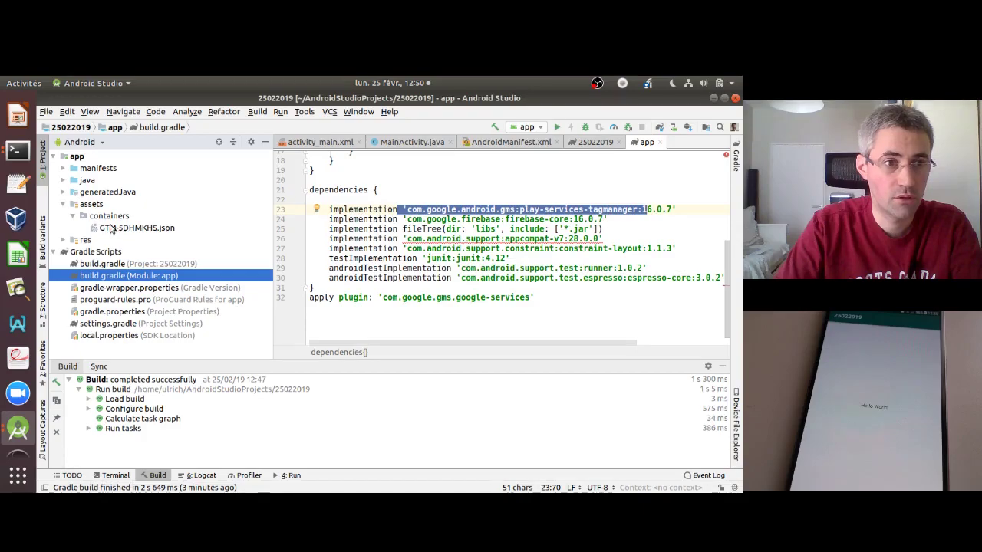
left_click(63, 204)
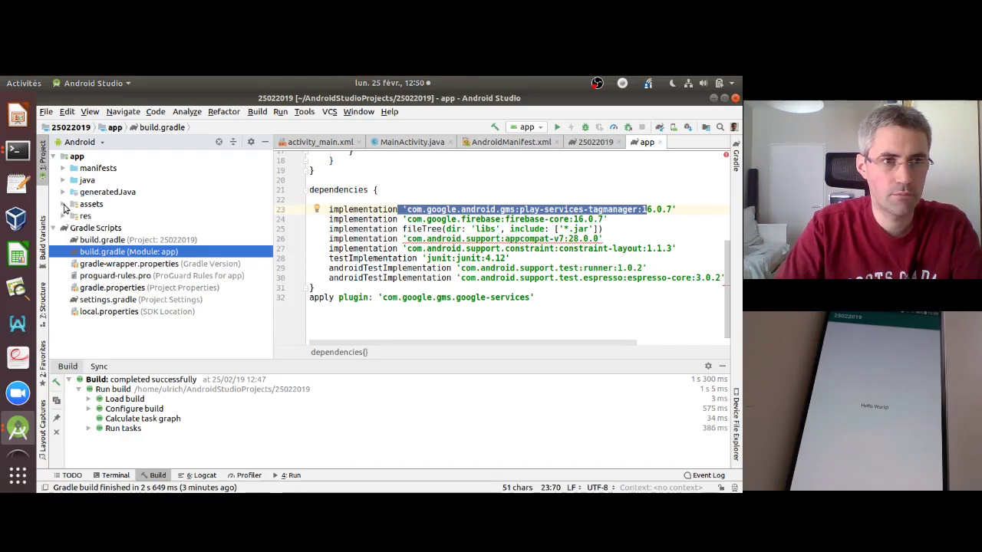
Show the file tree in Project view and expand app, src, main and assets to inspect the folder structure.
left_click(79, 143)
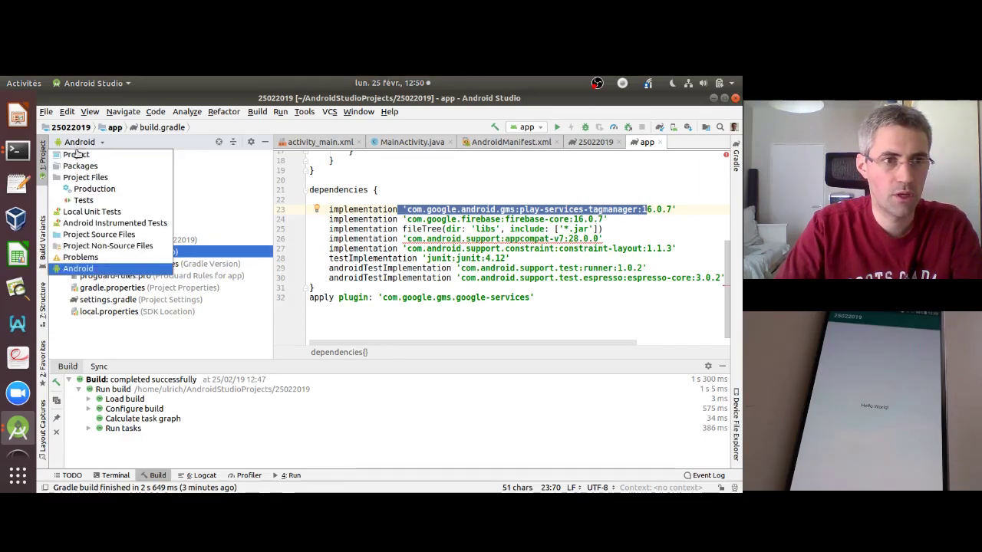
left_click(77, 154)
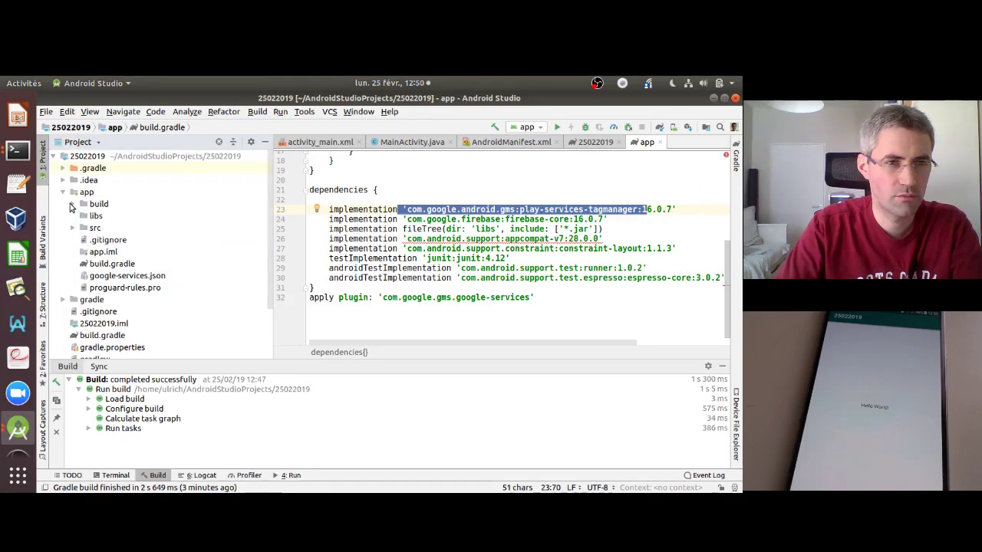
left_click(63, 192)
left_click(64, 193)
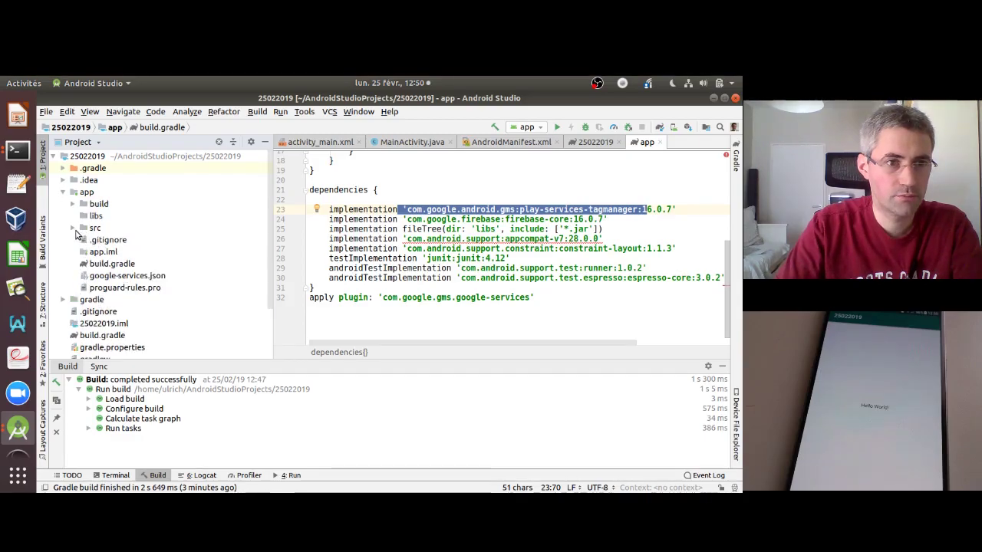
left_click(76, 229)
left_click(73, 229)
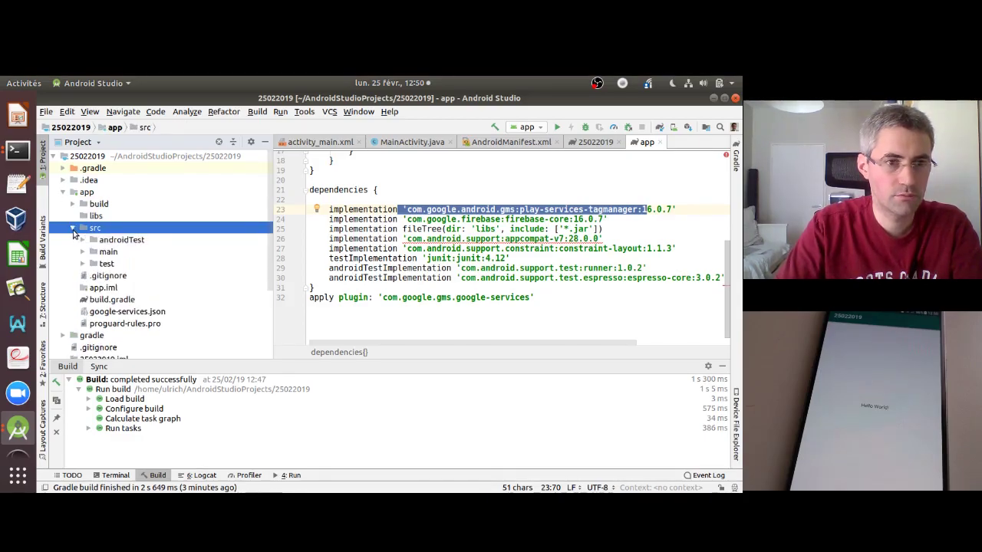
left_click(85, 255)
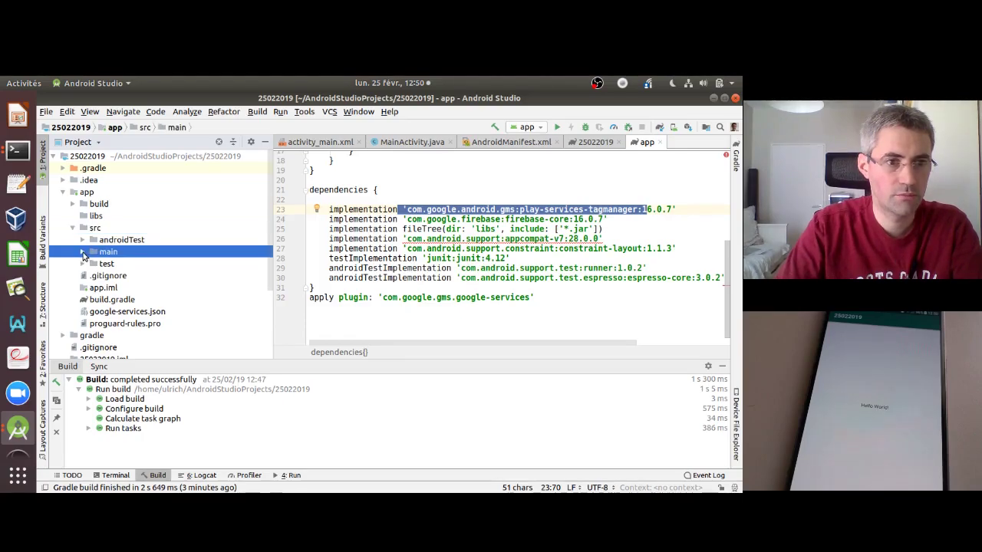
left_click(83, 253)
left_click(92, 265)
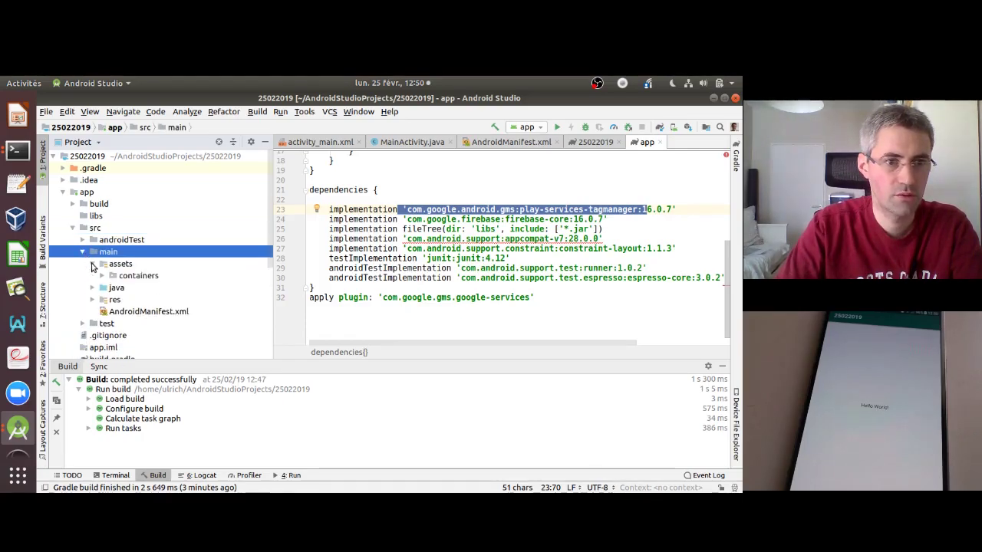
Expand the containers folder in the project tree, and switch to Firefox to review the Tag Manager for Android setup steps and prerequisites.
left_click(102, 275)
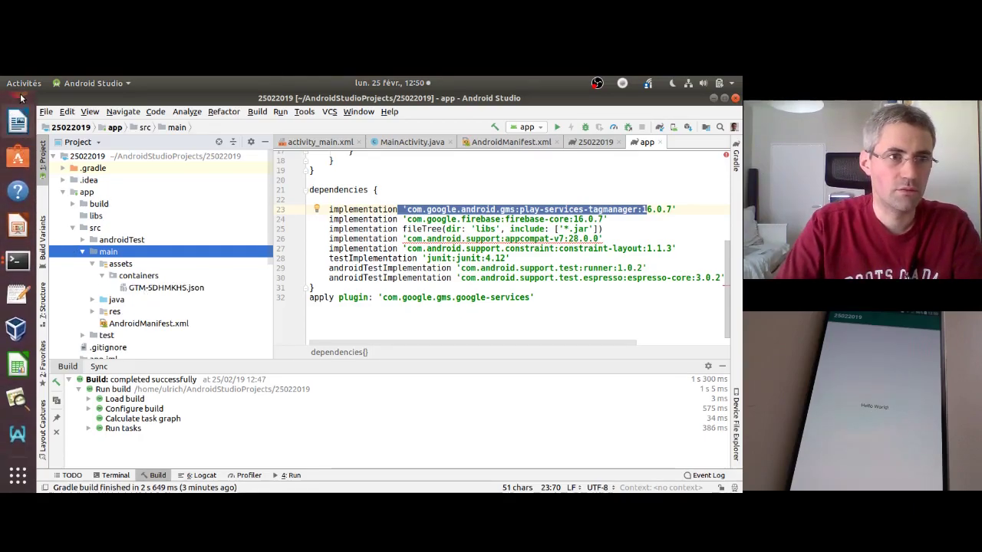
left_click(18, 142)
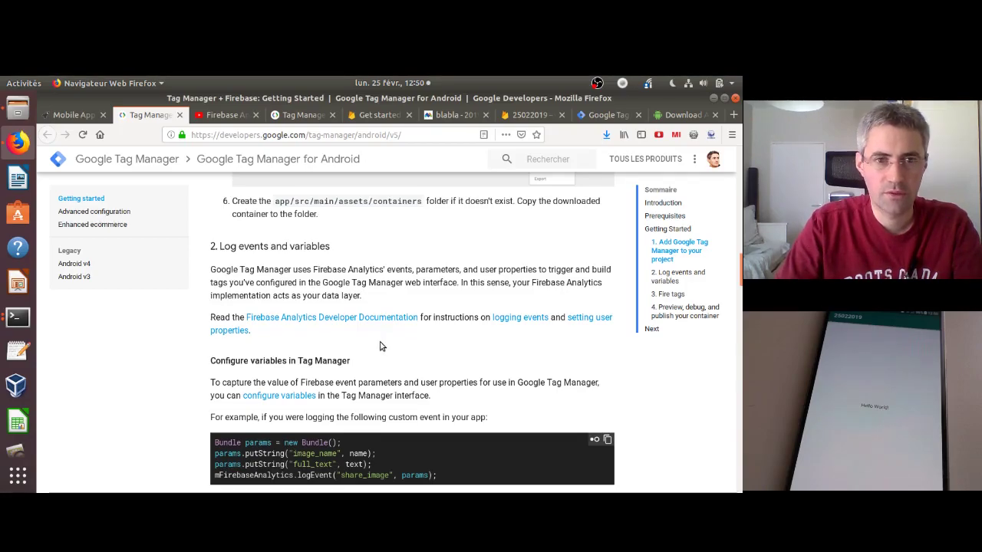
scroll(382, 346, "up", 2)
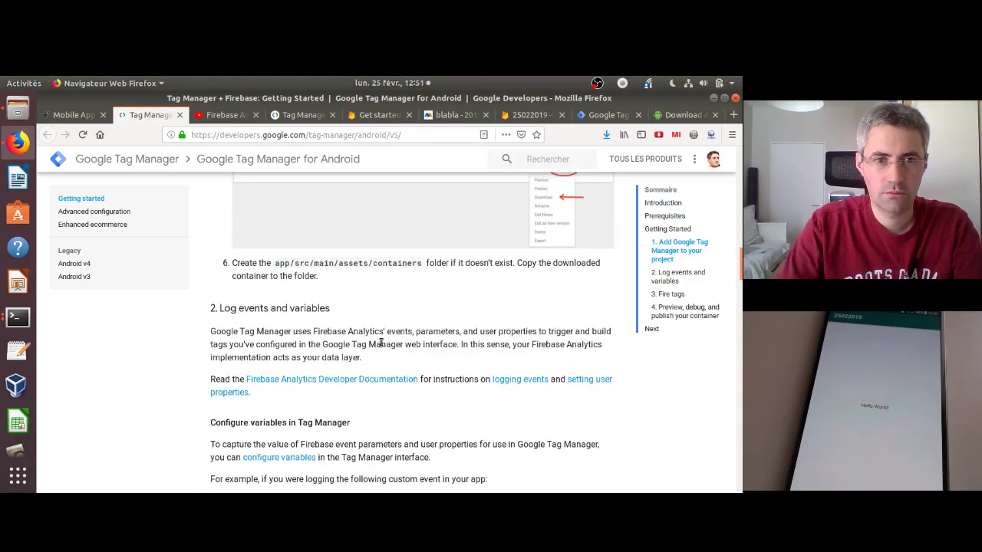
scroll(381, 342, "down", 2)
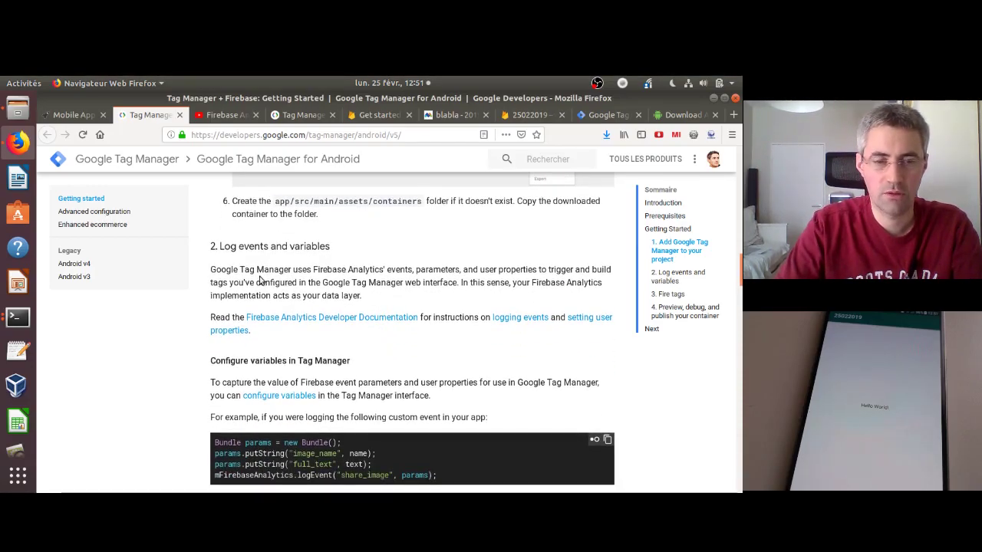
left_click_drag(215, 270, 396, 308)
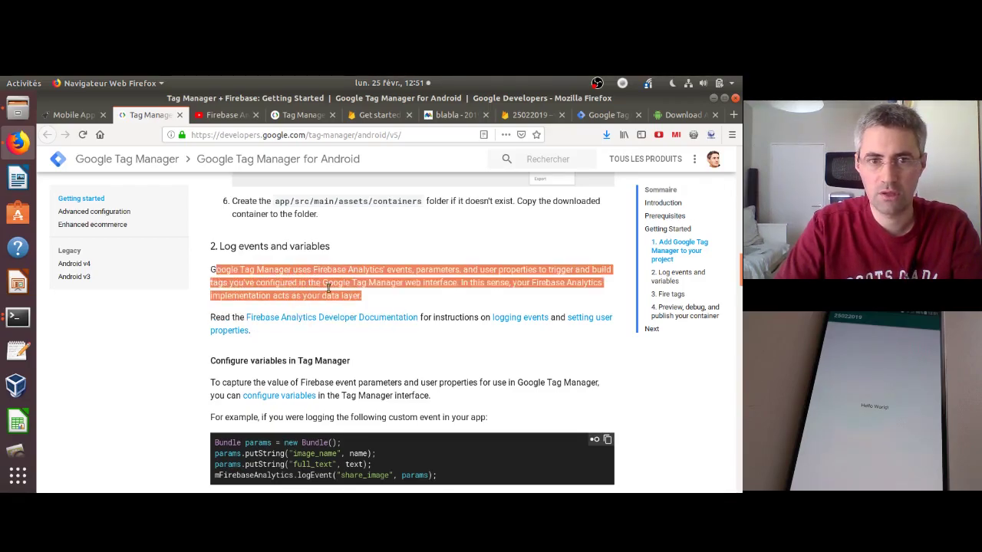
scroll(270, 296, "up", 2)
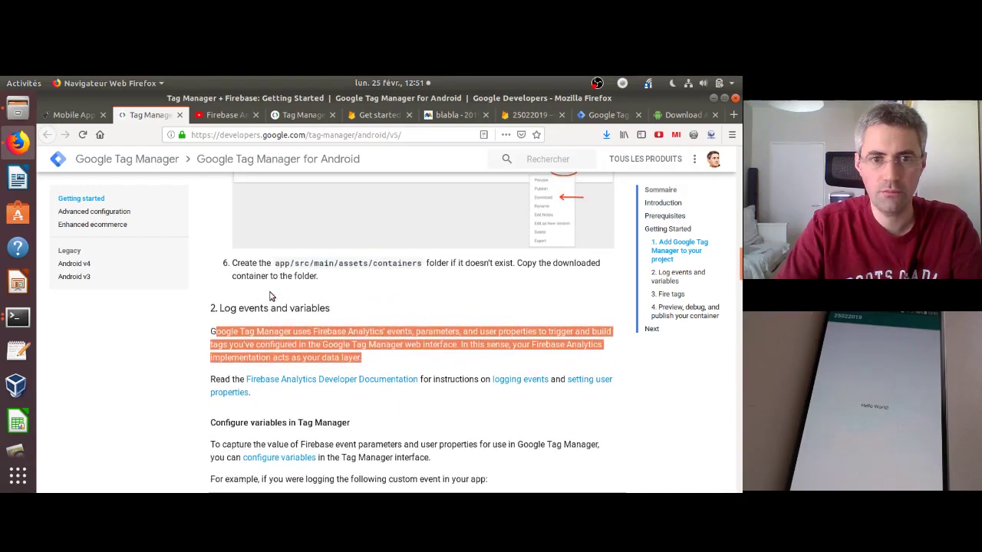
scroll(270, 296, "up", 4)
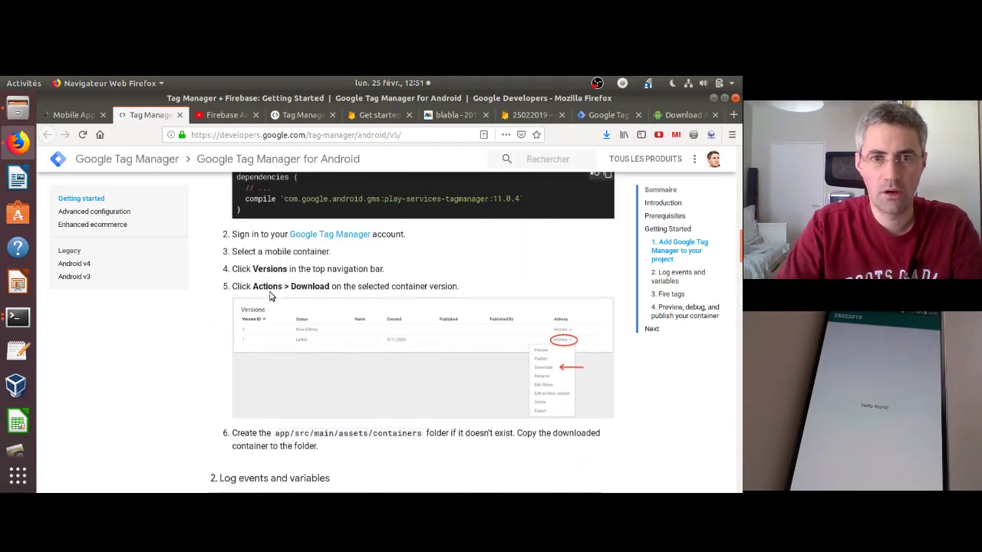
scroll(270, 296, "up", 7)
scroll(270, 296, "up", 2)
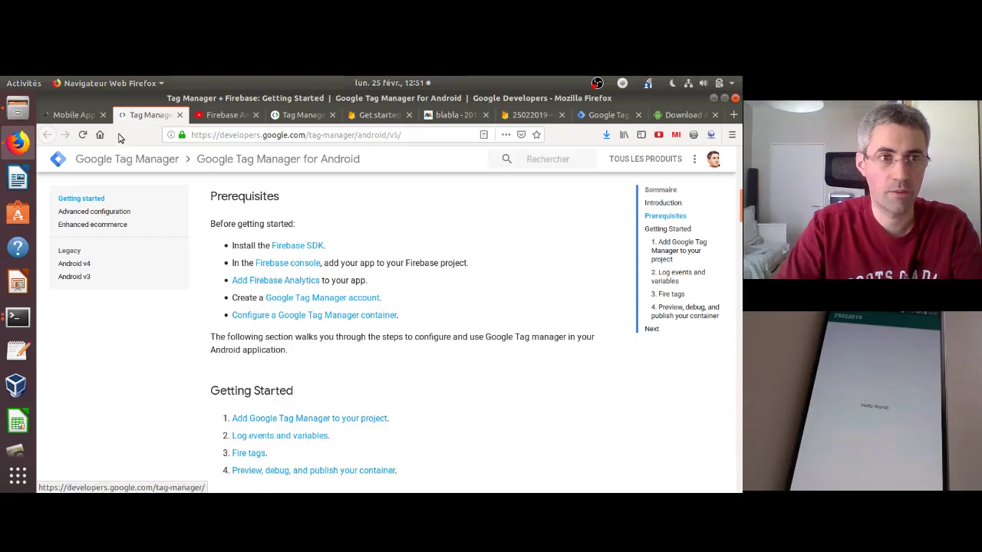
Review Steps 2 and 3 of the Blast Analytics article on Firebase and GTM, and return to the Tag Manager guide.
left_click(84, 115)
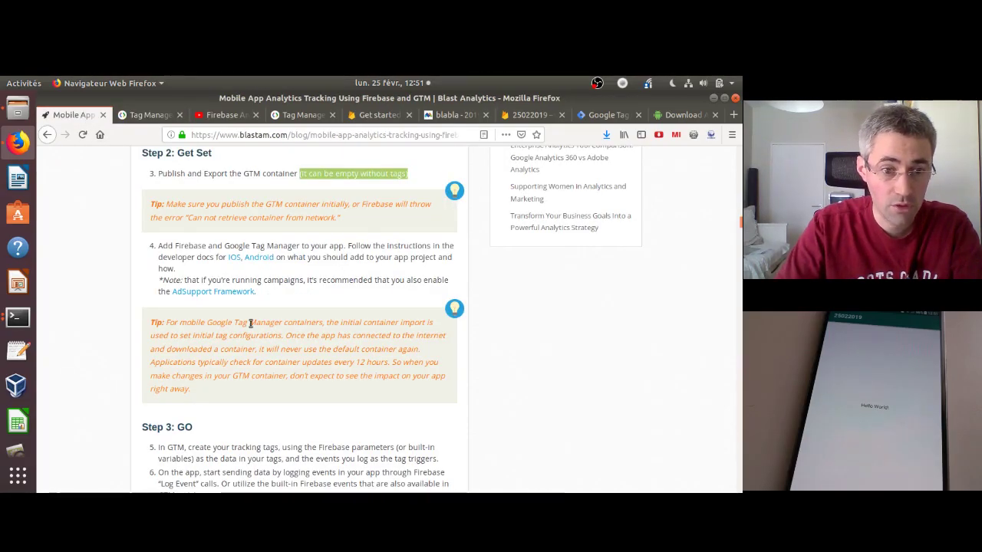
scroll(250, 324, "down", 5)
scroll(251, 326, "up", 6)
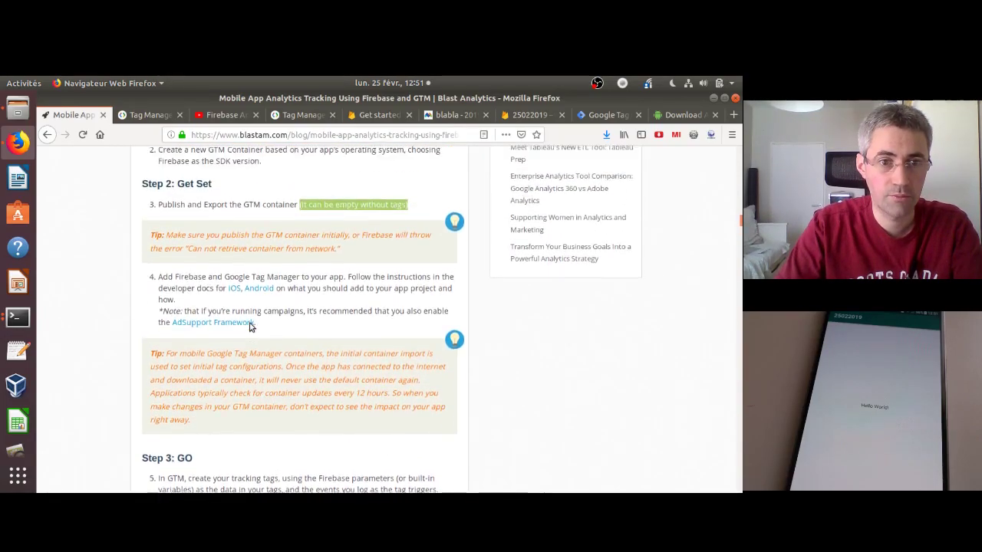
key("ctrl+Tab")
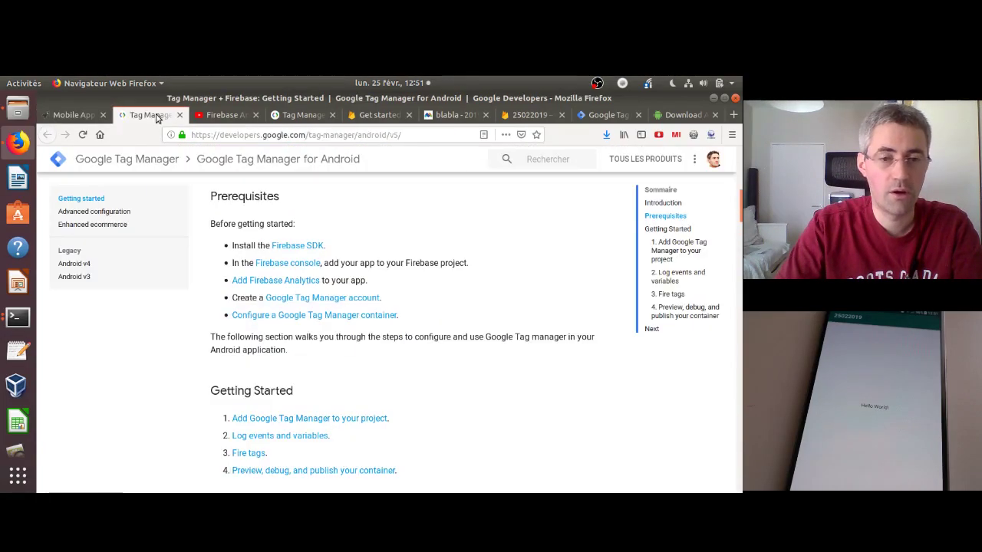
Open the Add Firebase Analytics guide from the prerequisites and read how to add the dependency and declare and initialize FirebaseAnalytics.
left_click(294, 282)
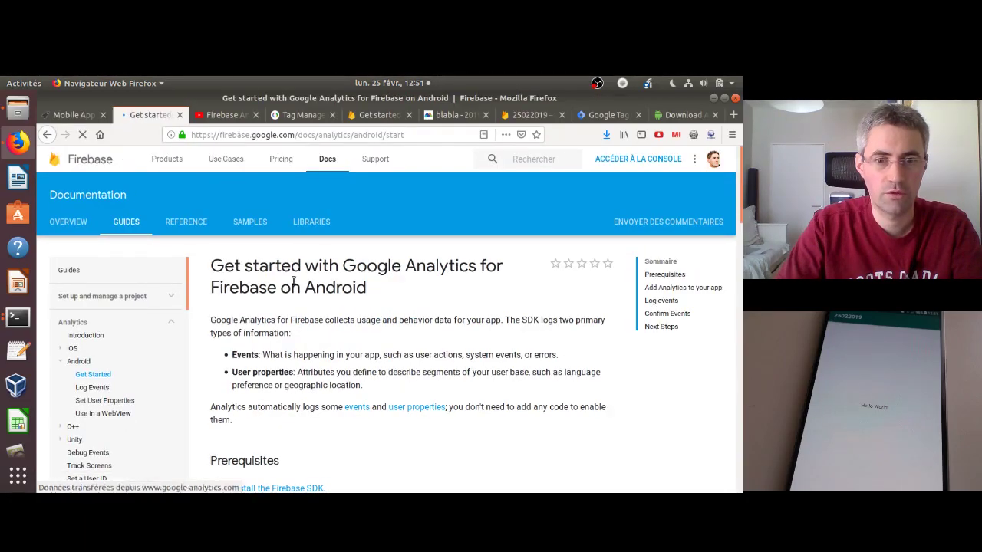
scroll(293, 281, "down", 4)
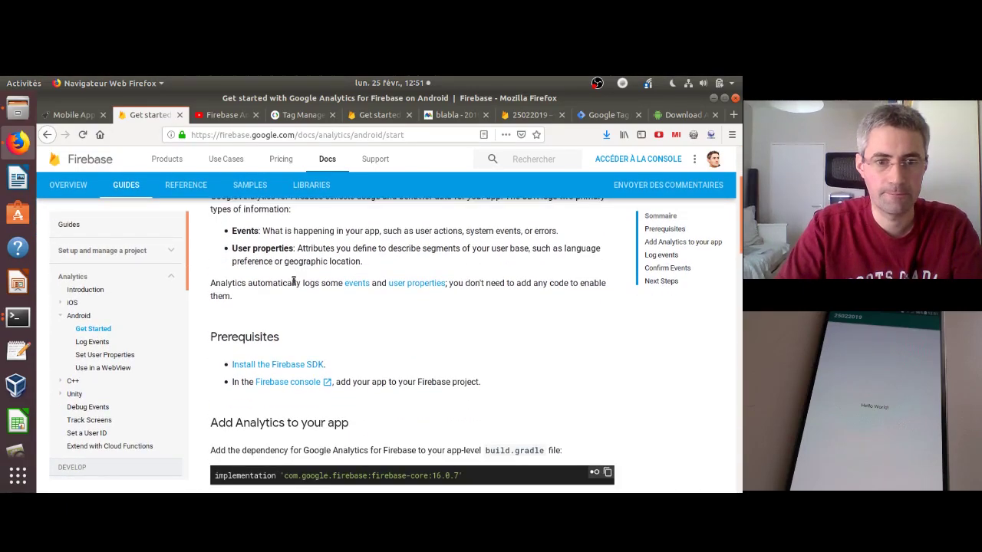
scroll(292, 281, "down", 7)
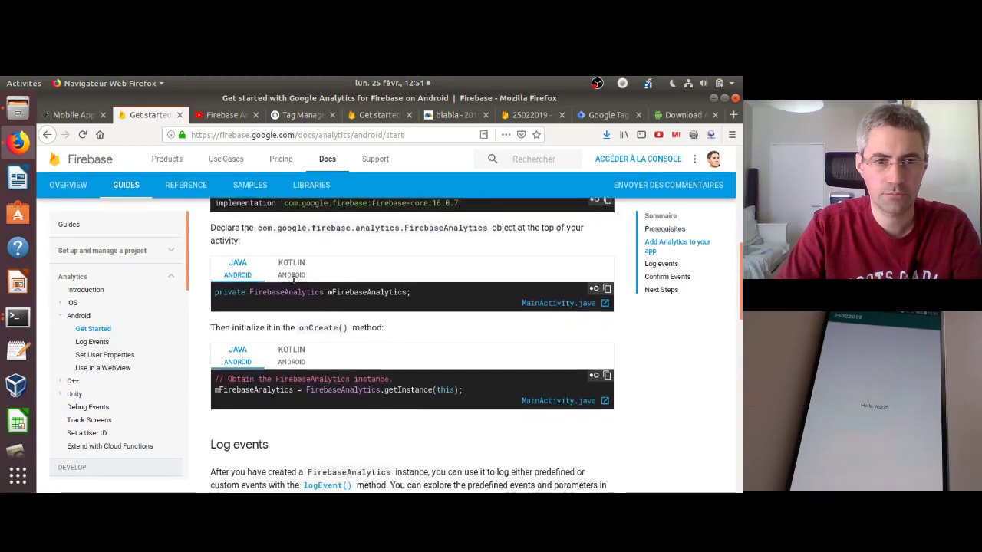
scroll(293, 281, "up", 1)
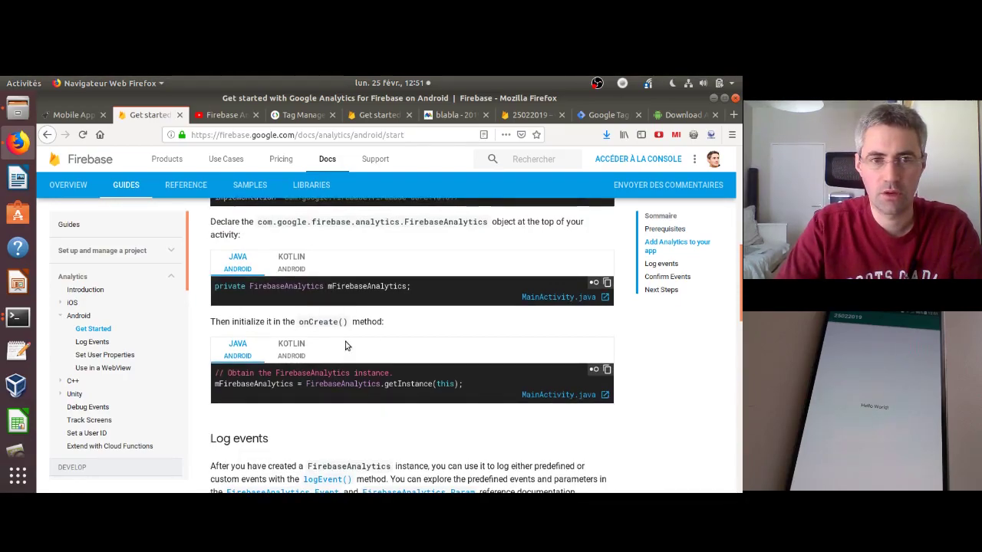
scroll(345, 341, "up", 2)
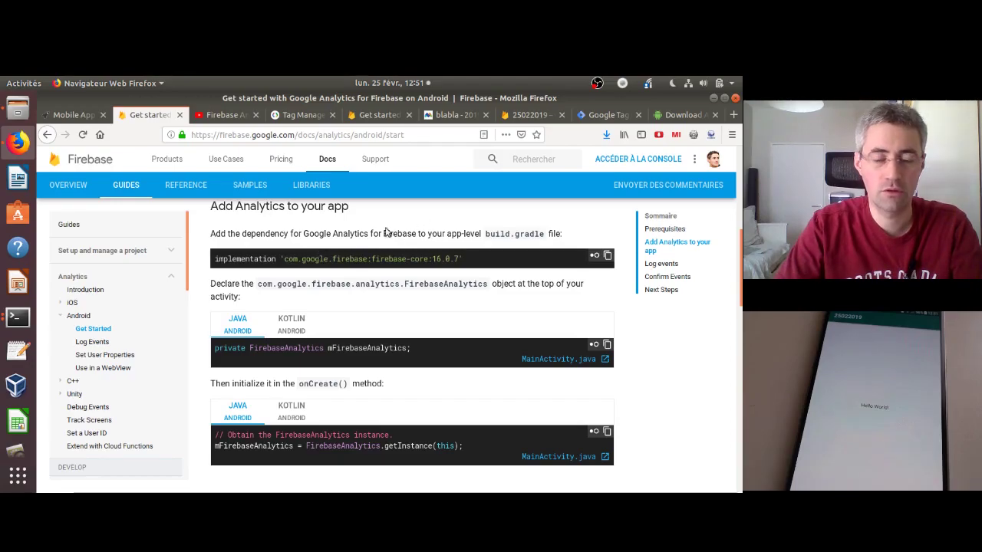
scroll(19, 429, "down", 2)
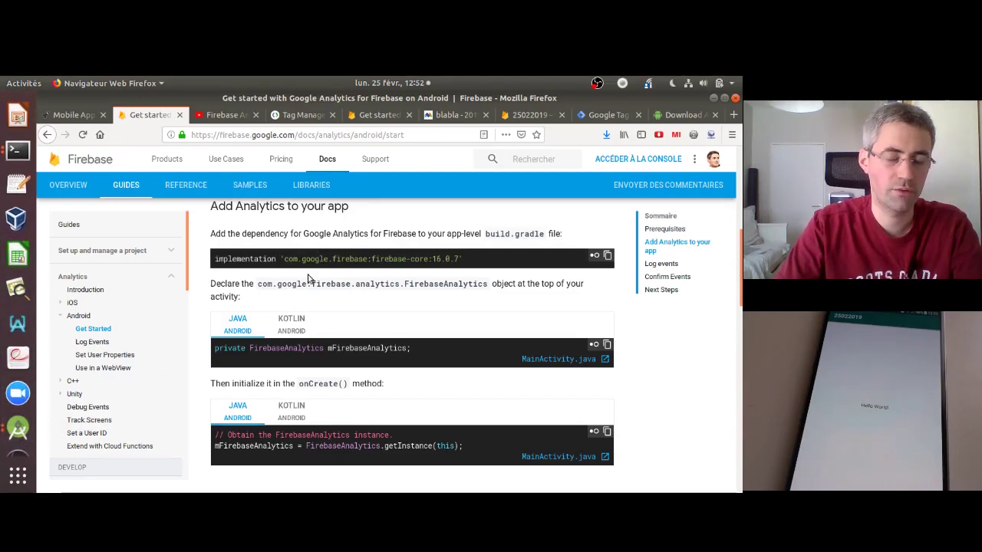
Switch to the 25022019 project in Android Studio, add a Button at the upper left of activity_main.xml and run the app on the Samsung SM-A310F.
left_click(19, 428)
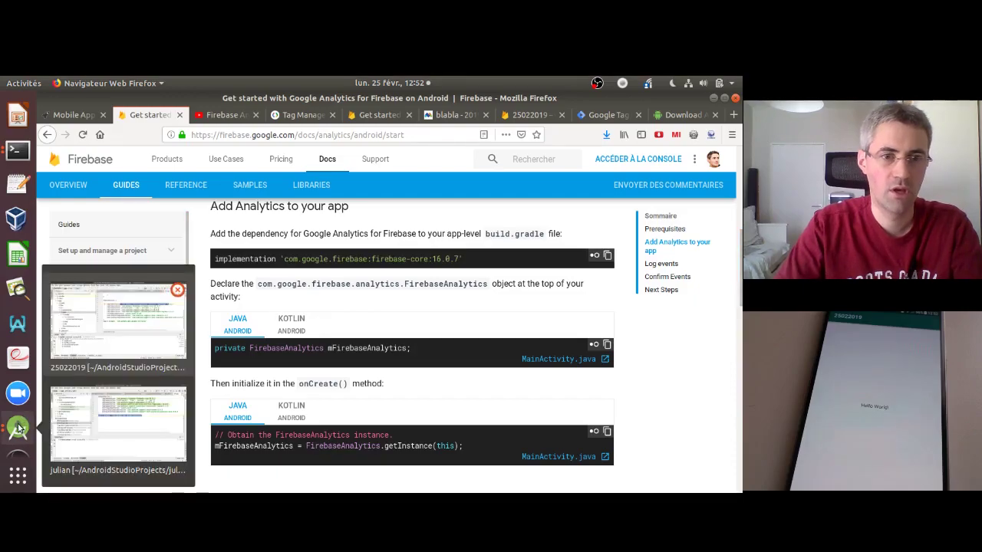
left_click(122, 344)
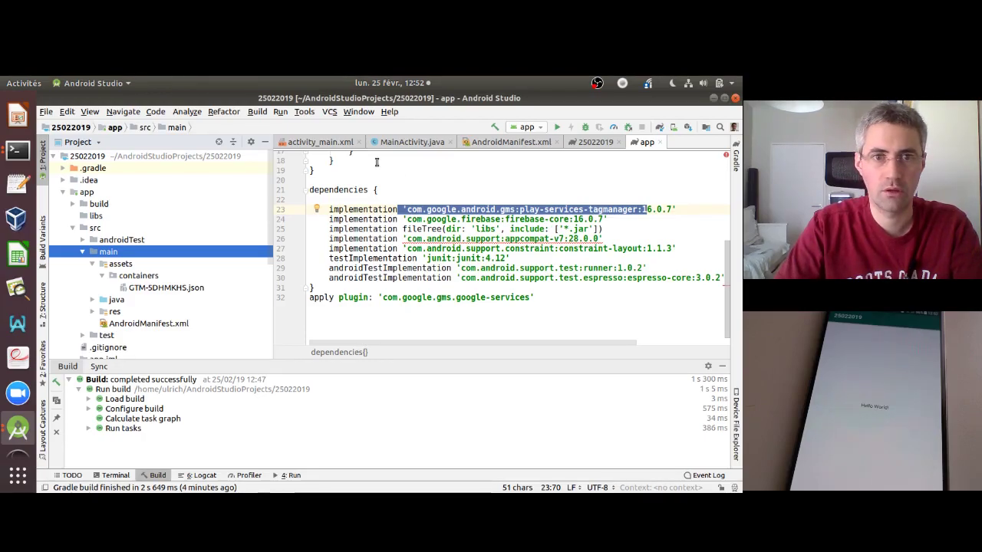
left_click(325, 145)
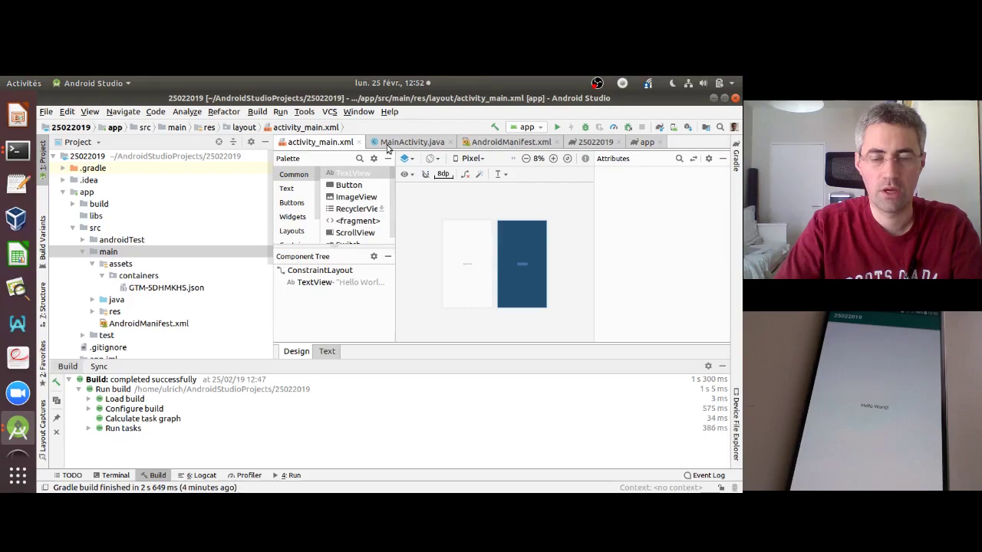
left_click(356, 189)
left_click_drag(459, 214, 506, 226)
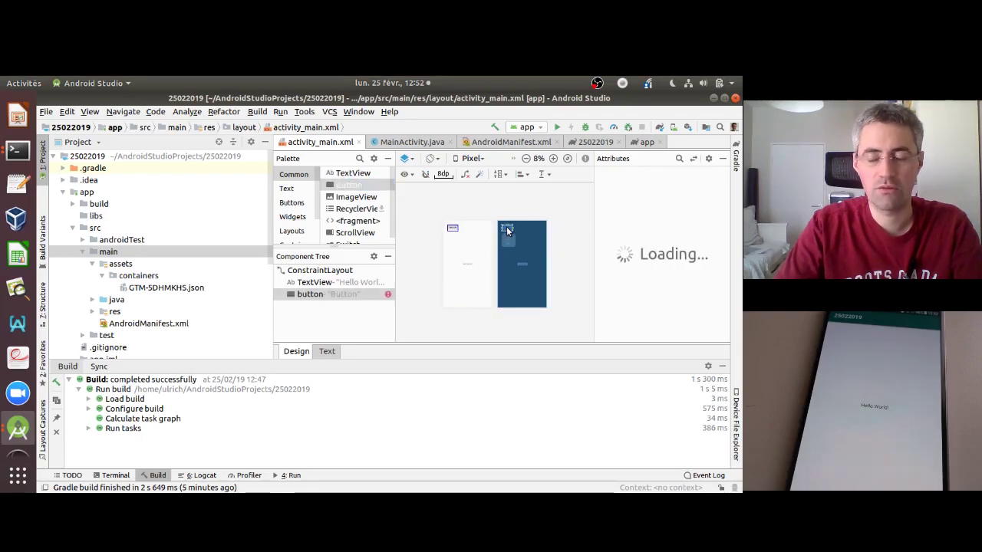
left_click(551, 201)
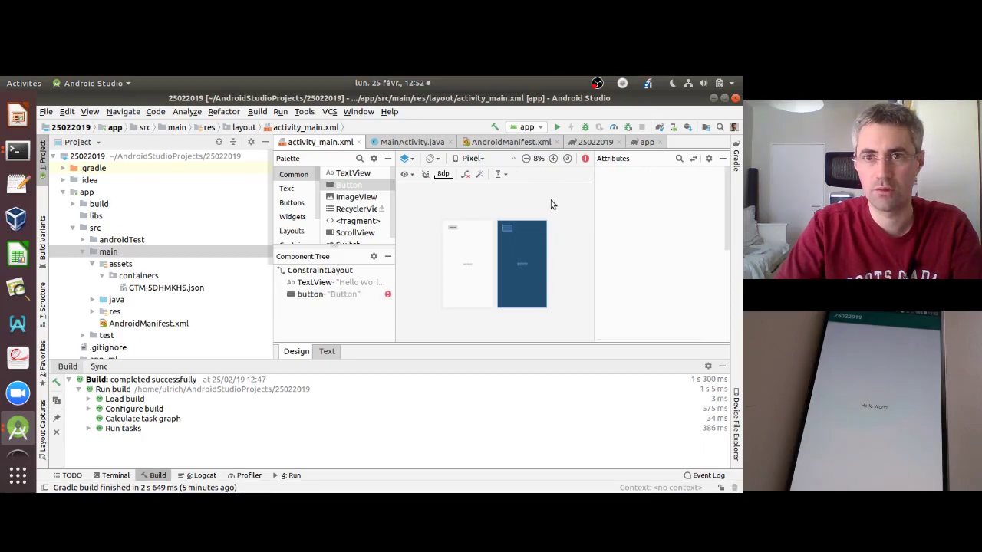
left_click(558, 127)
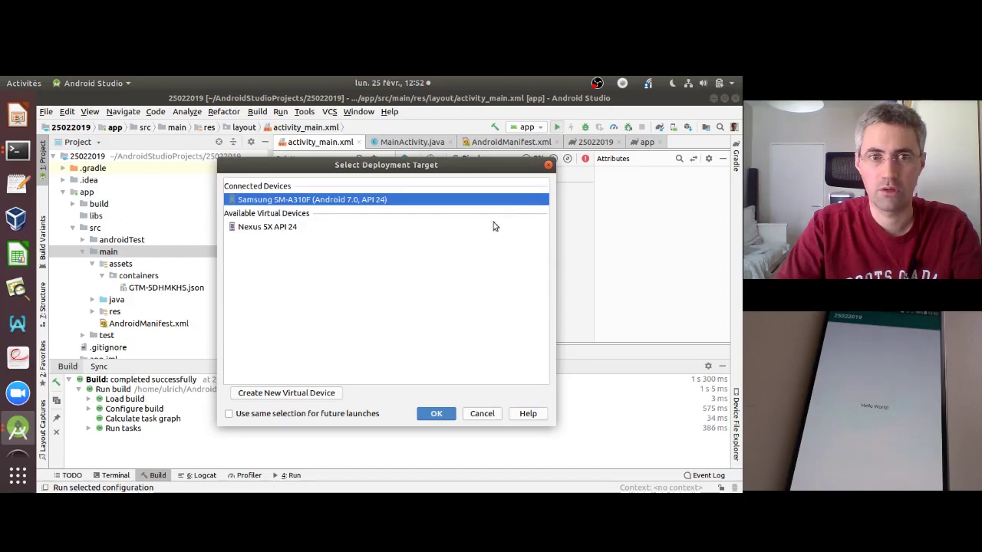
left_click(435, 415)
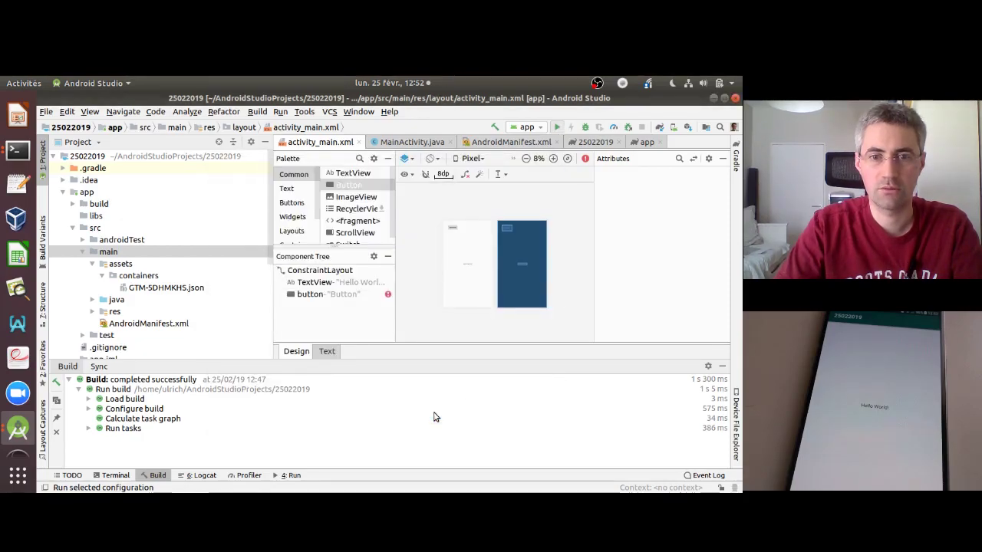
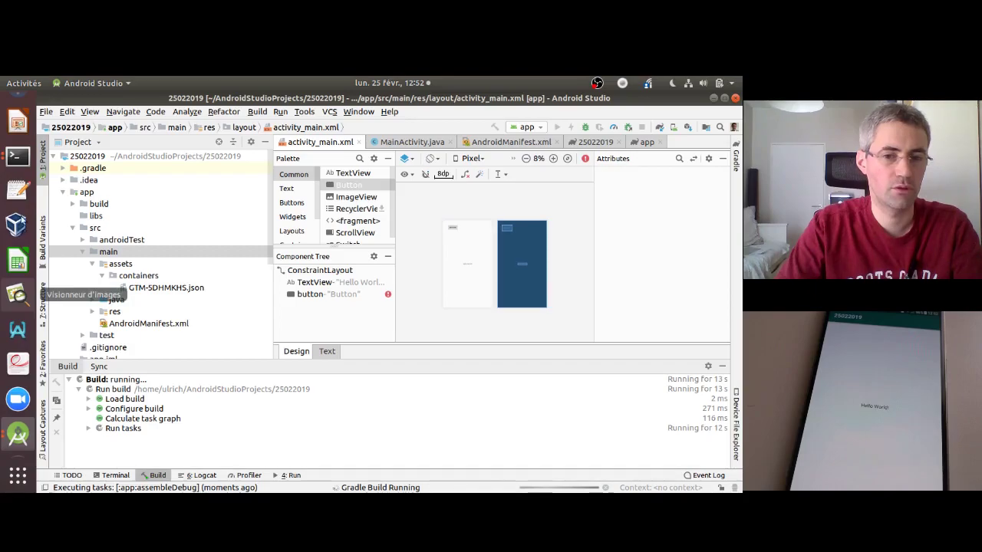
Switch to Firefox and open the Tracking Code page in Matomo's administration and the Workspace of the Google Tag Manager container.
mouse_move(21, 99)
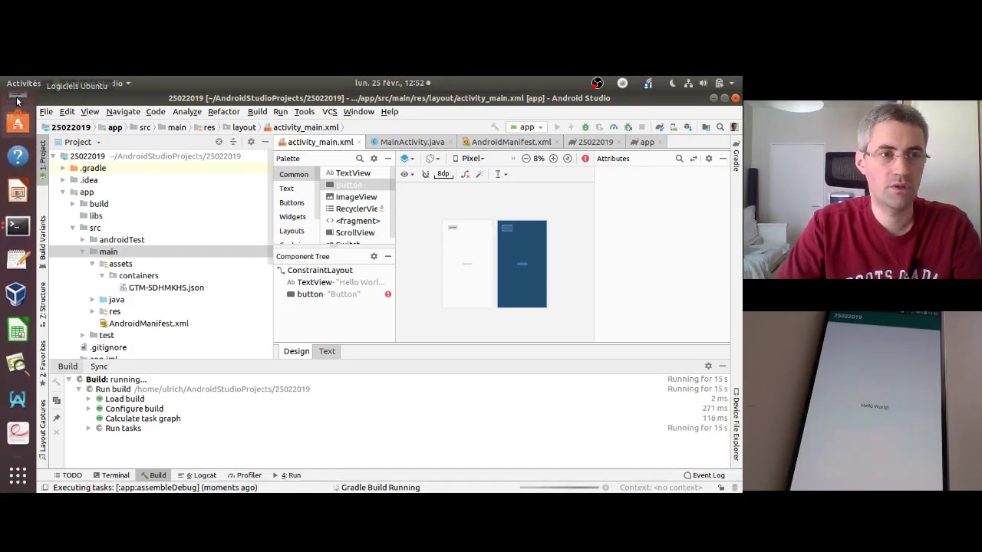
left_click(17, 136)
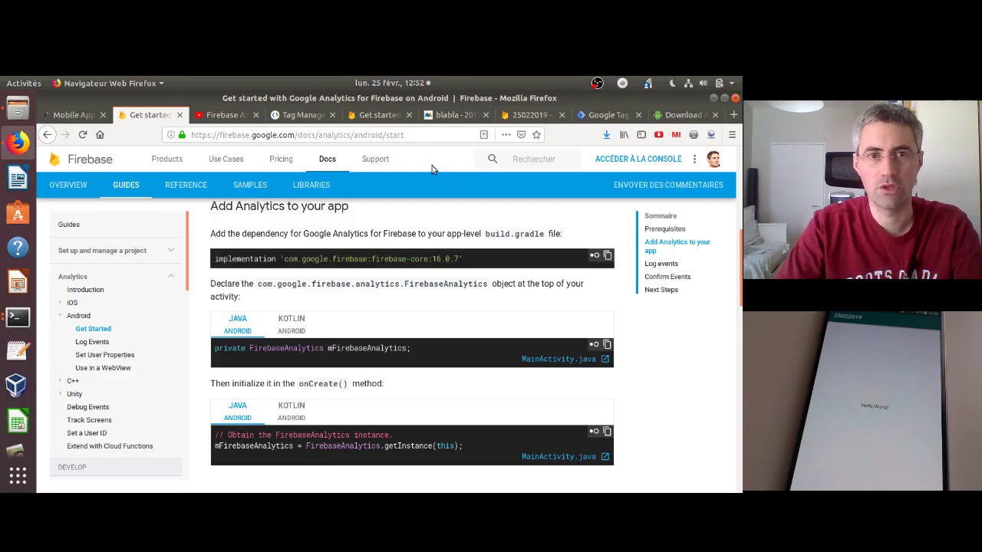
left_click(451, 115)
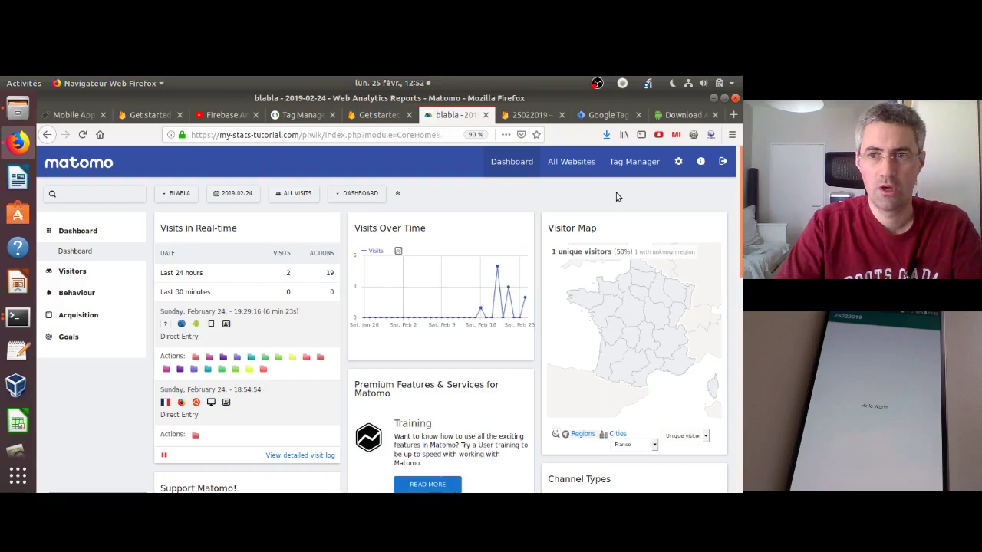
left_click(675, 165)
left_click(591, 115)
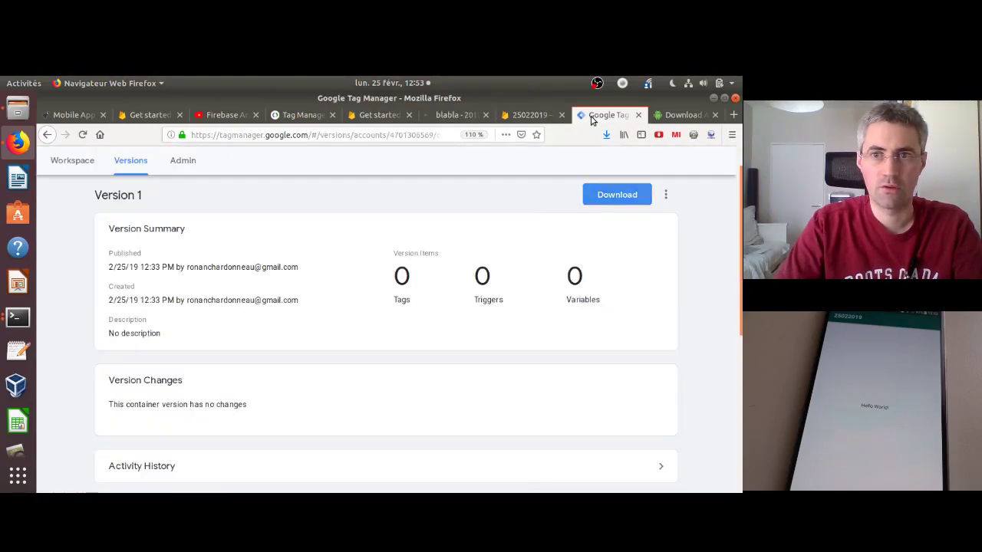
left_click(72, 161)
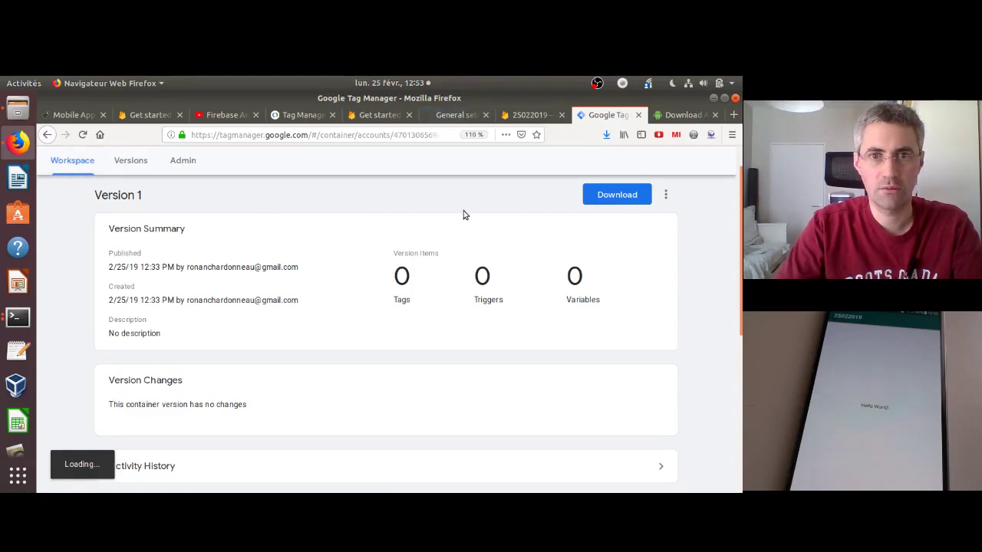
left_click(452, 115)
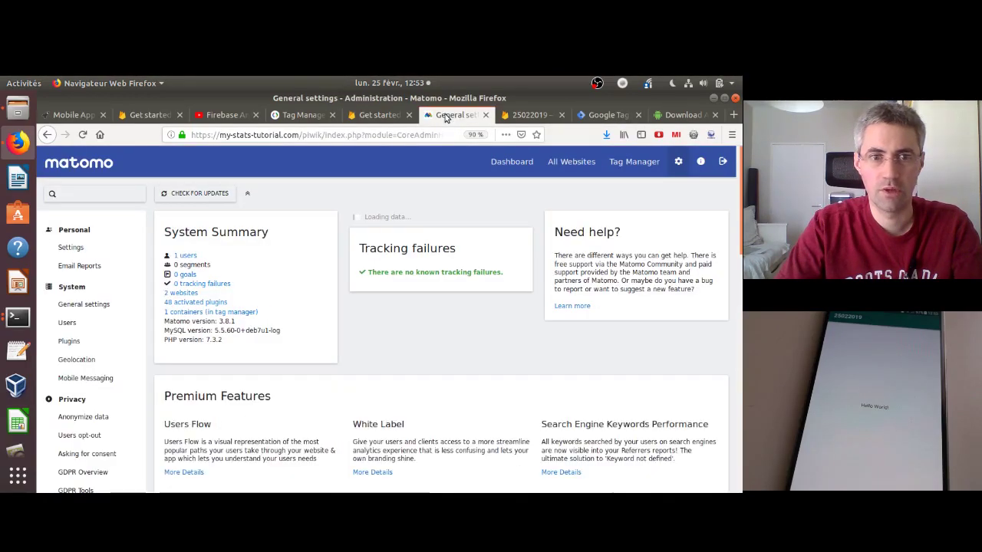
scroll(119, 367, "down", 4)
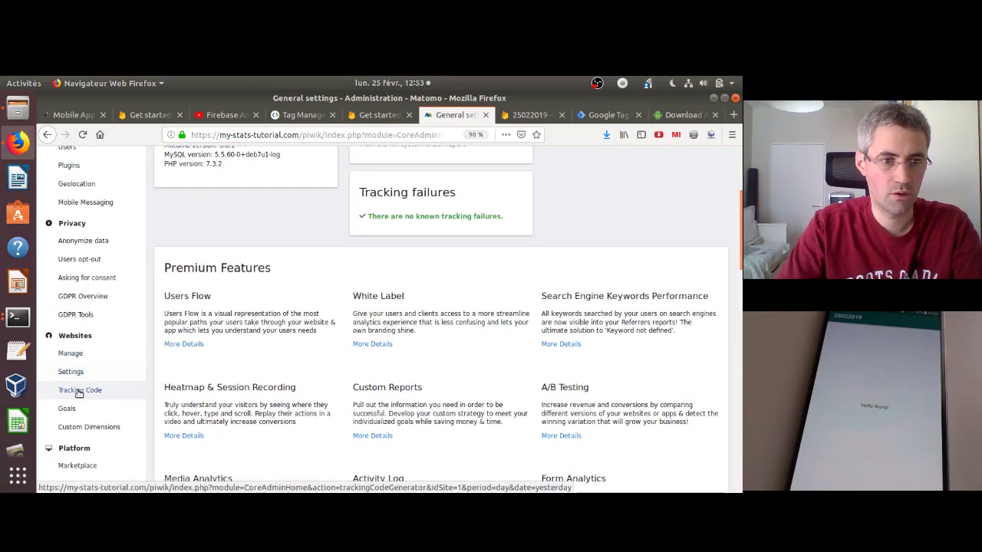
Create a new tag named Matomo in the Google Tag Manager container and set its type to Custom Image.
left_click(598, 116)
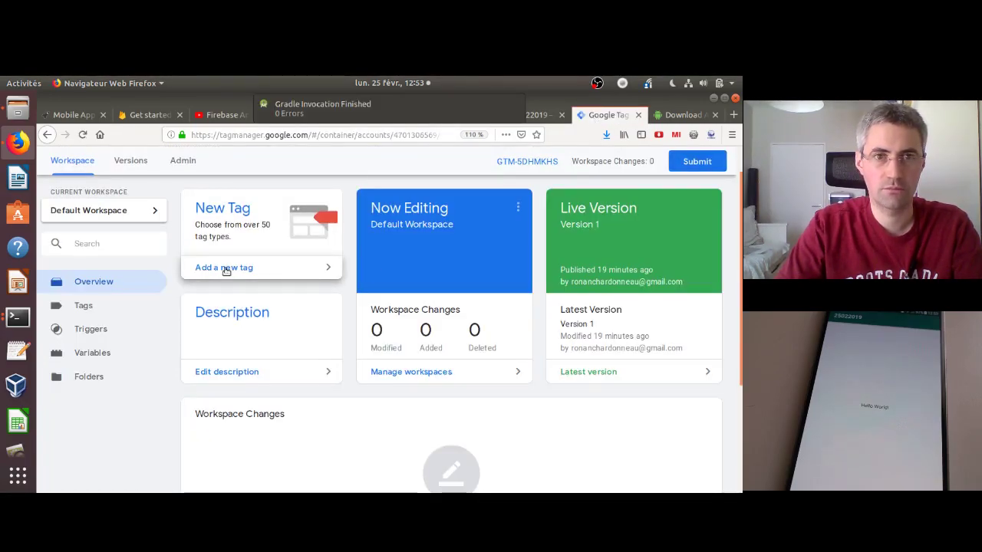
left_click(224, 268)
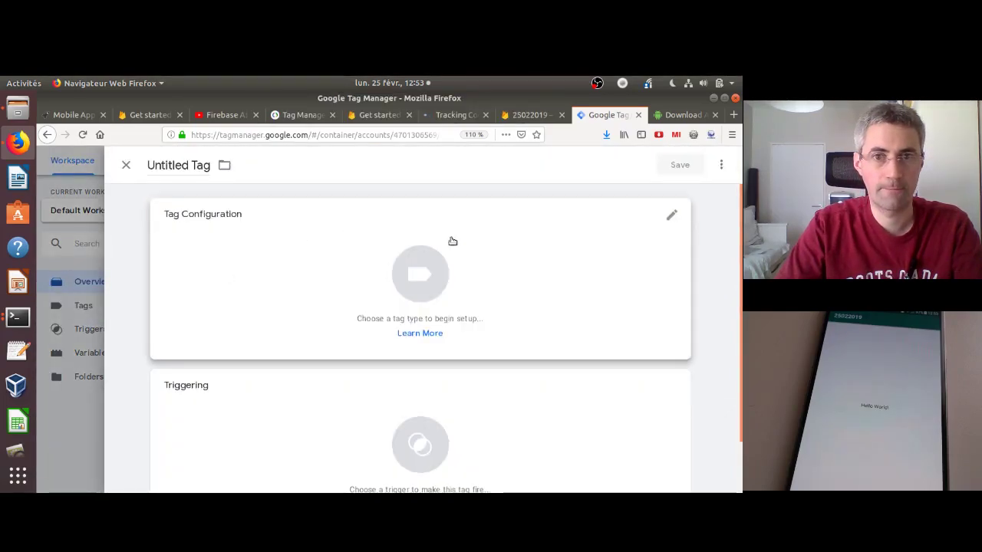
left_click(187, 165)
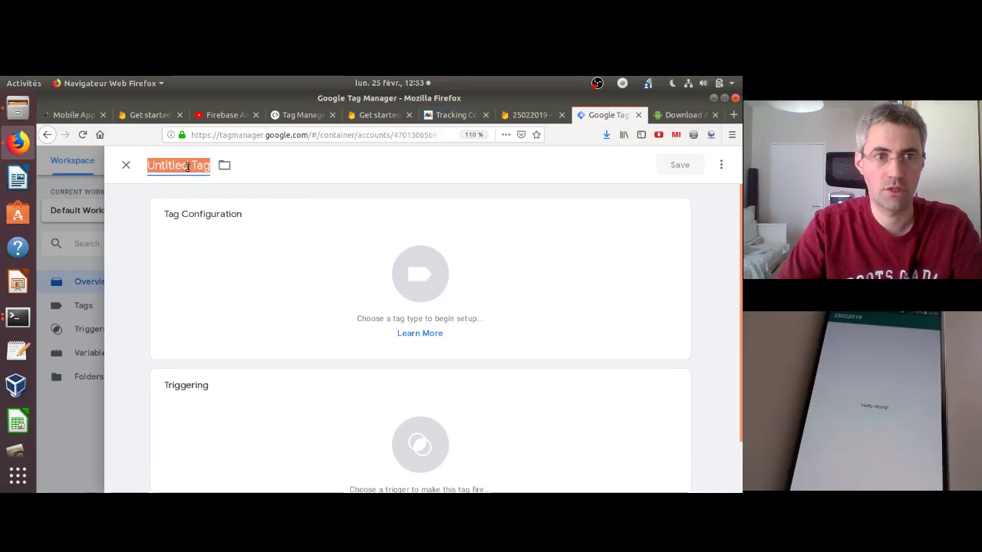
type("Matomo")
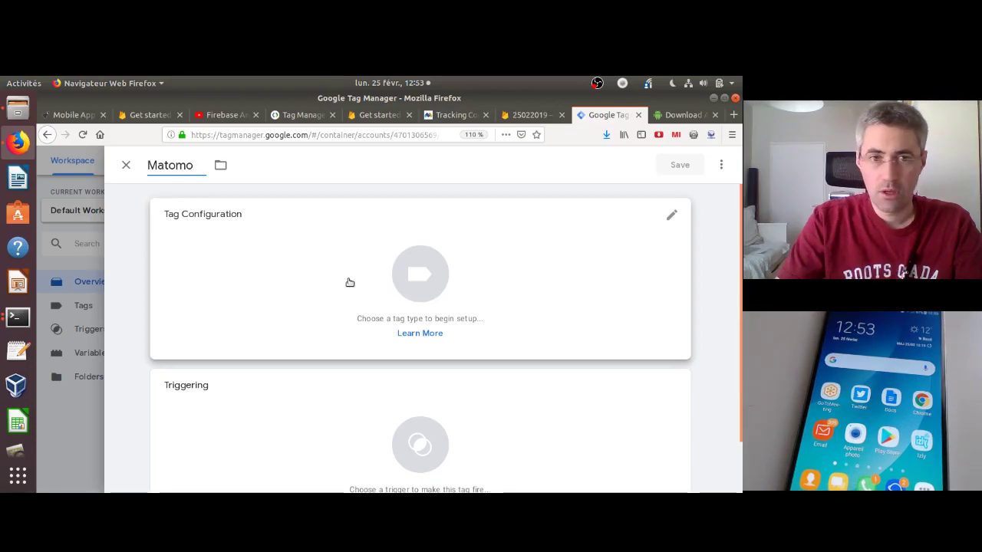
left_click(420, 285)
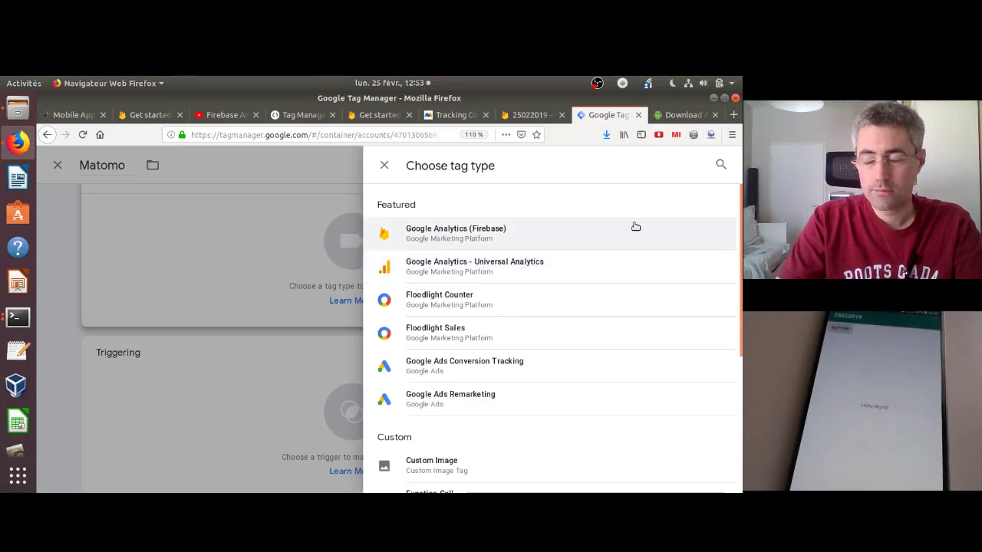
scroll(583, 323, "down", 3)
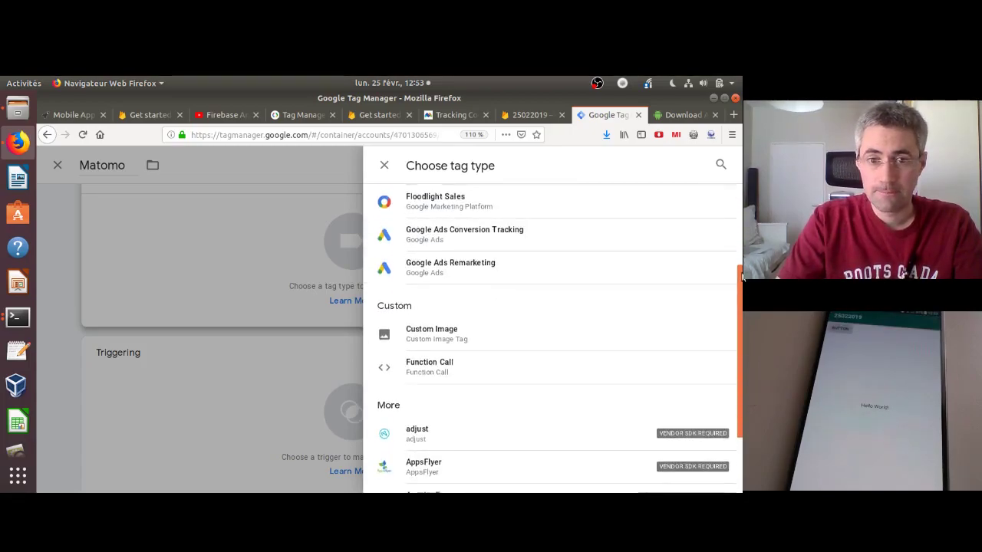
left_click(492, 337)
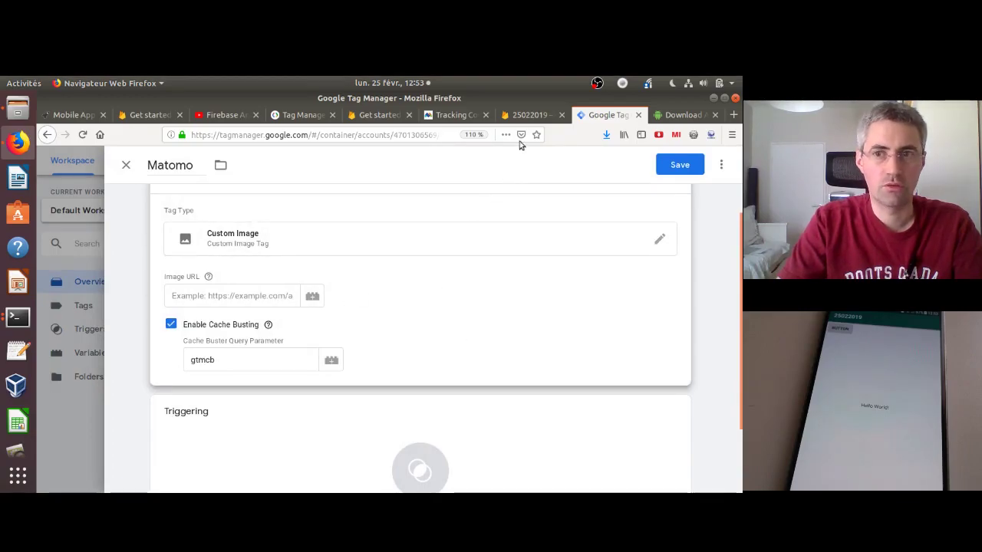
Copy the Image Tracking Link code from Matomo's Tracking Code page and paste it into a blank text editor document.
left_click(436, 121)
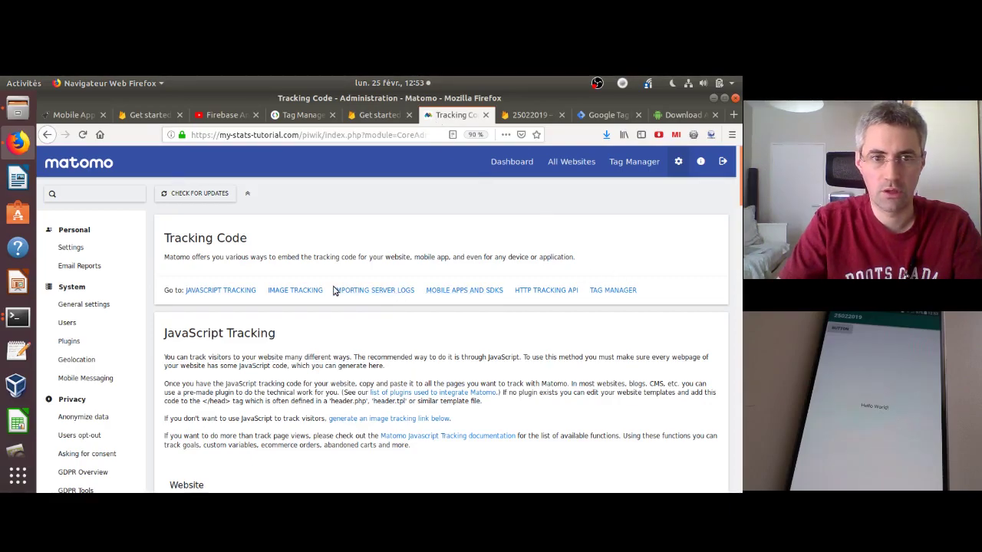
left_click(294, 290)
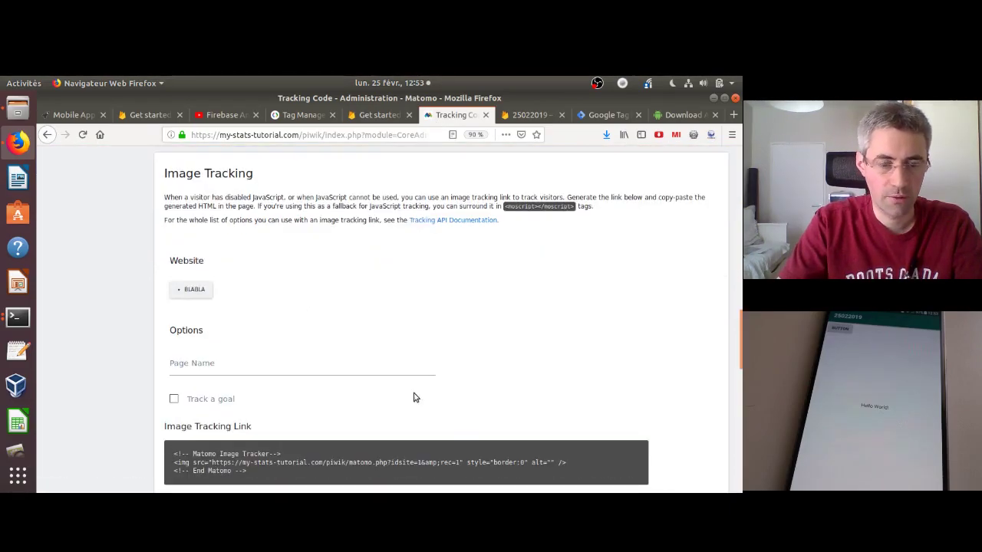
left_click(415, 455)
key("ctrl+c")
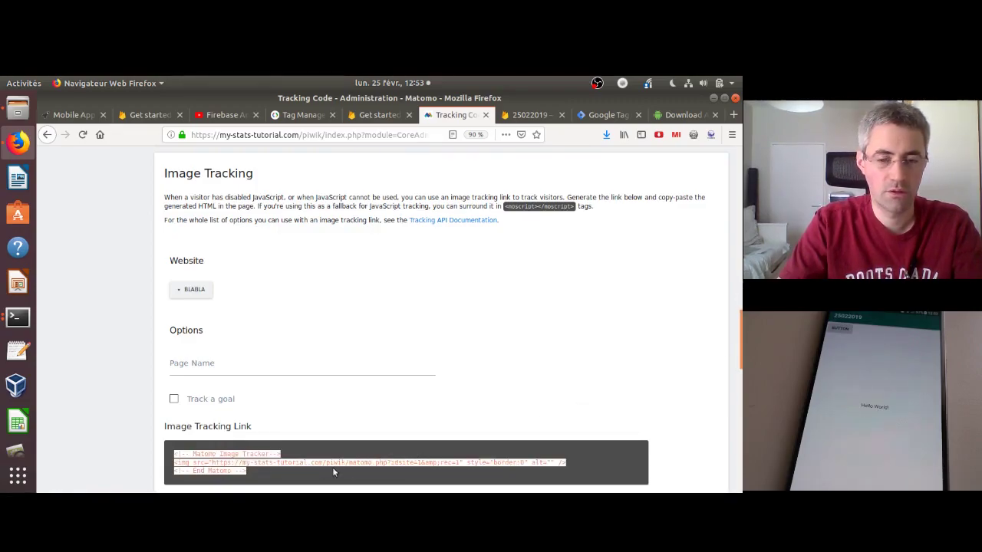
left_click(19, 350)
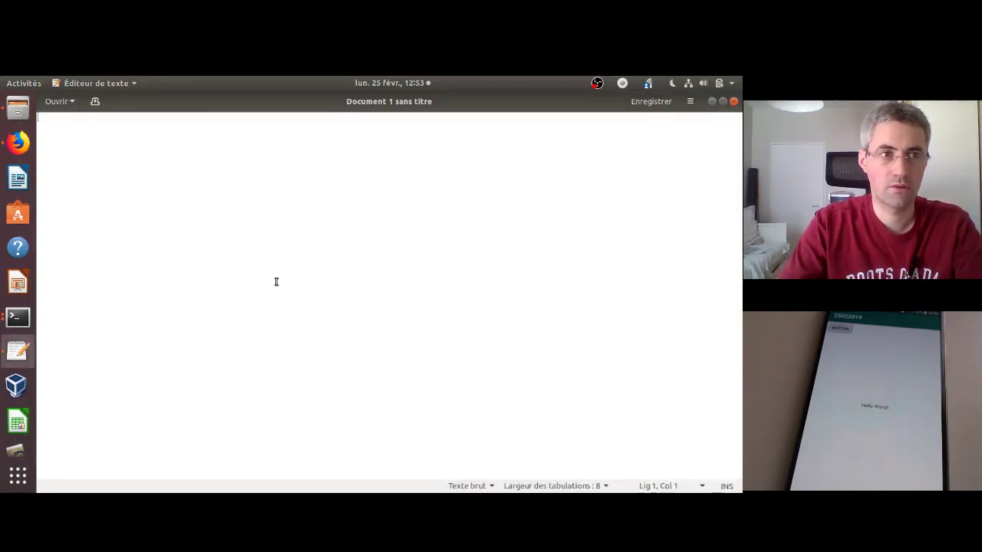
key("ctrl+v")
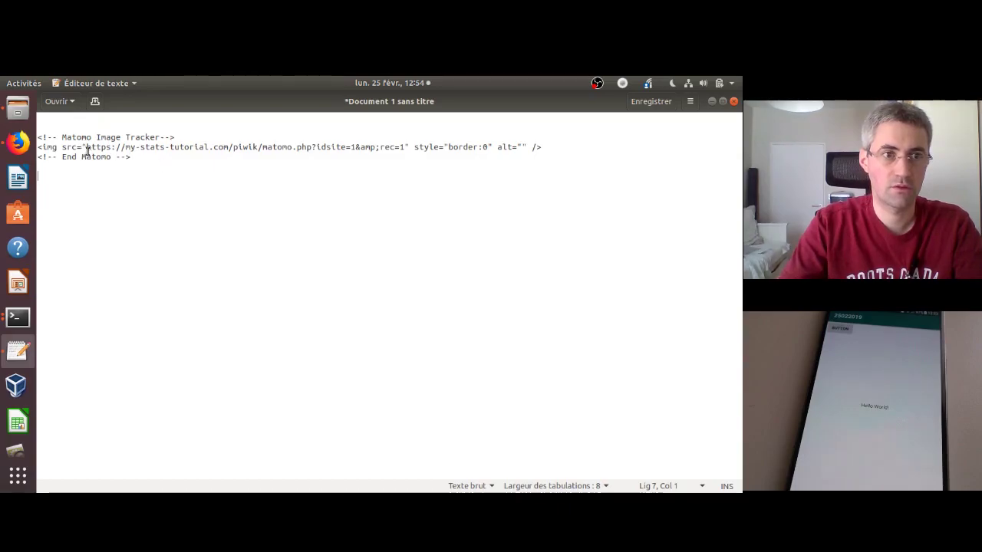
left_click_drag(86, 149, 390, 148)
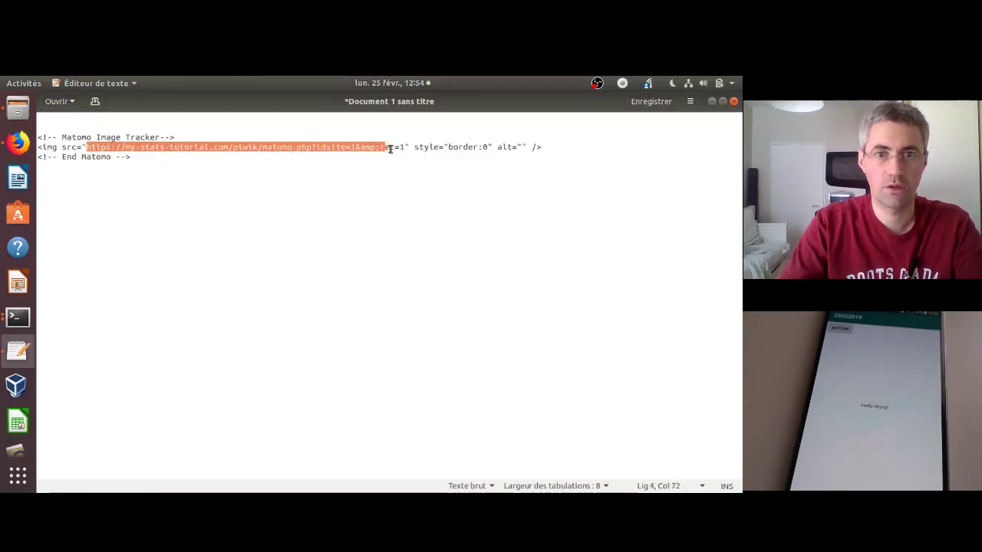
key("ctrl+x")
key("ctrl+a")
key("ctrl+v")
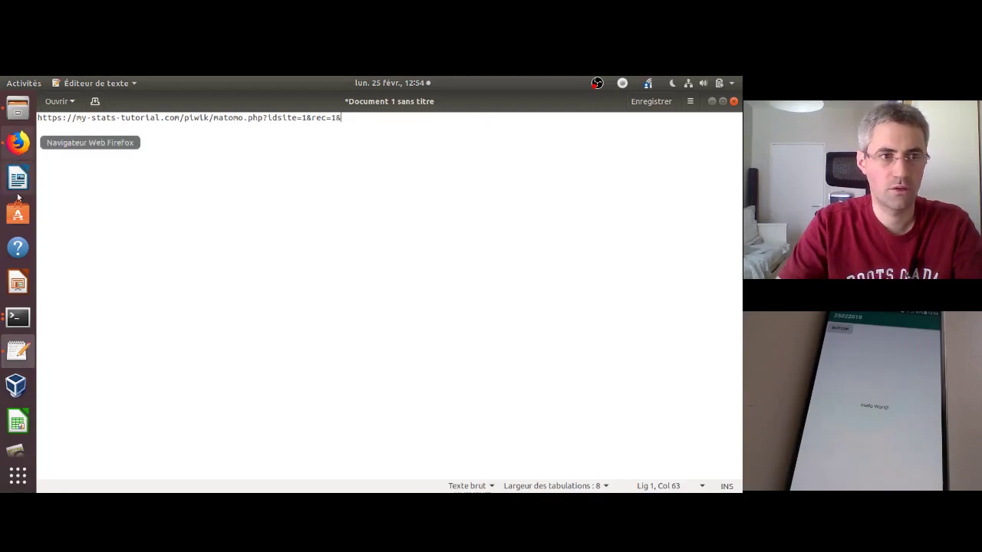
Switch to Firefox and open the Tracking API Documentation linked in Matomo's Image Tracking section in a new tab.
left_click(18, 142)
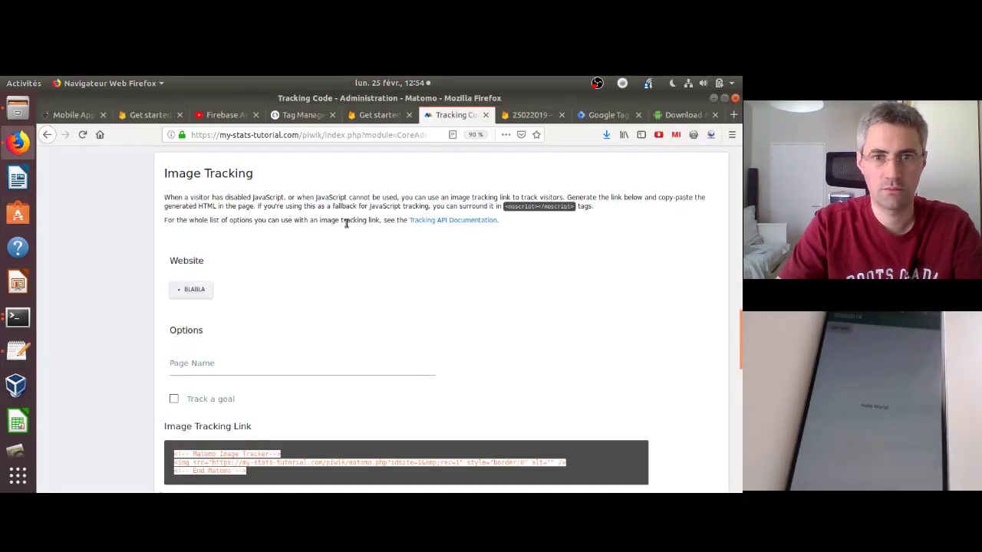
middle_click(419, 221)
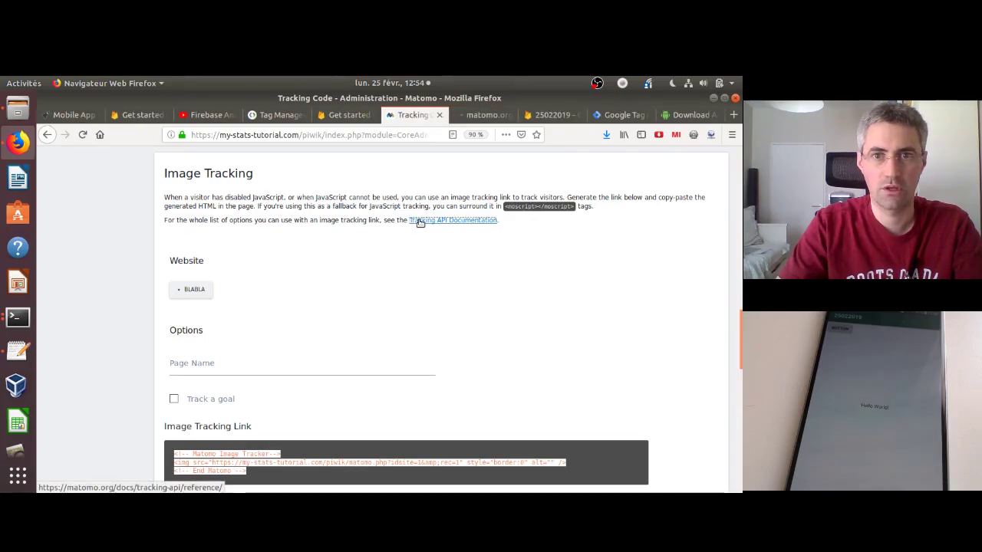
left_click(477, 115)
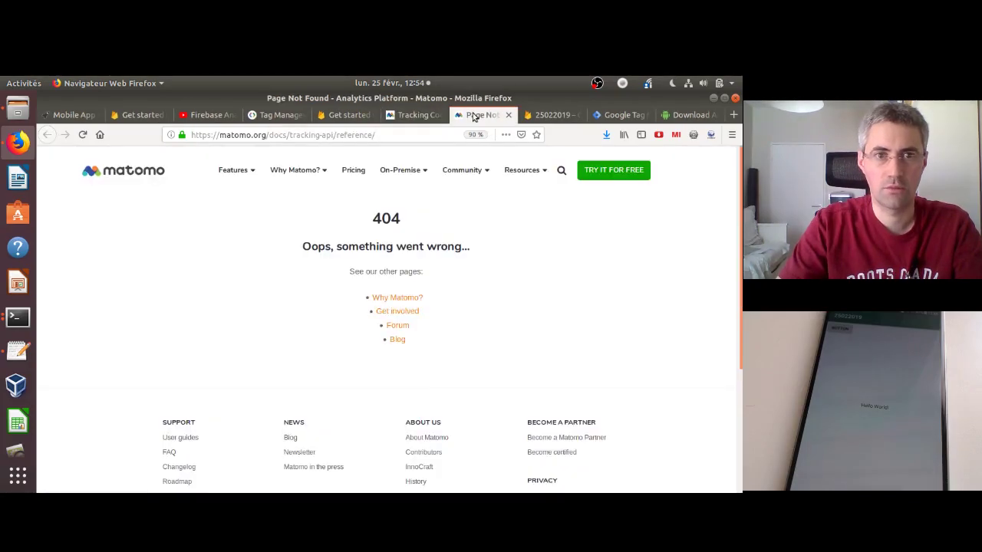
Open the JavaScript Tracking Client API reference of the Matomo developer documentation in place of the current page.
left_click(356, 136)
type("javas")
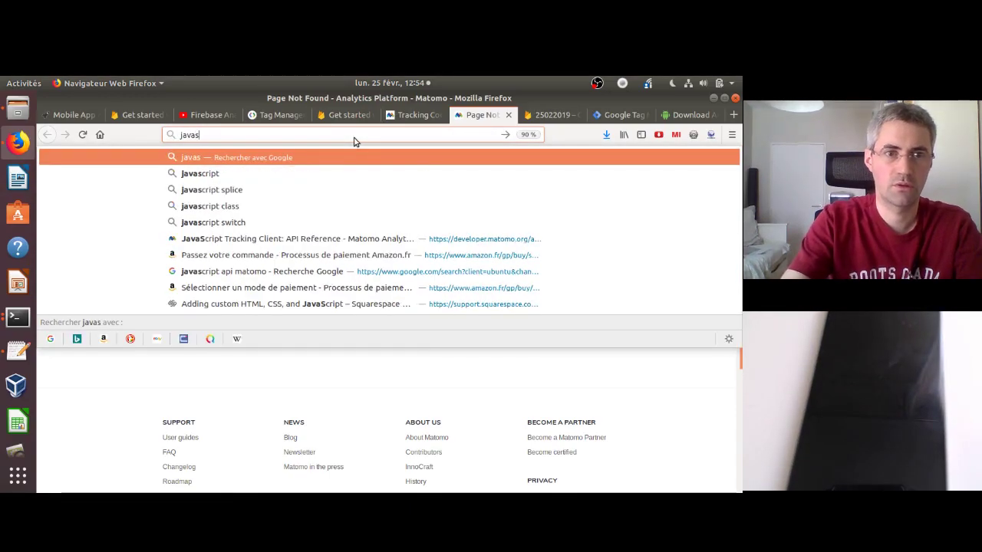
key("Down")
key("Down")
key("Down")
key("Down")
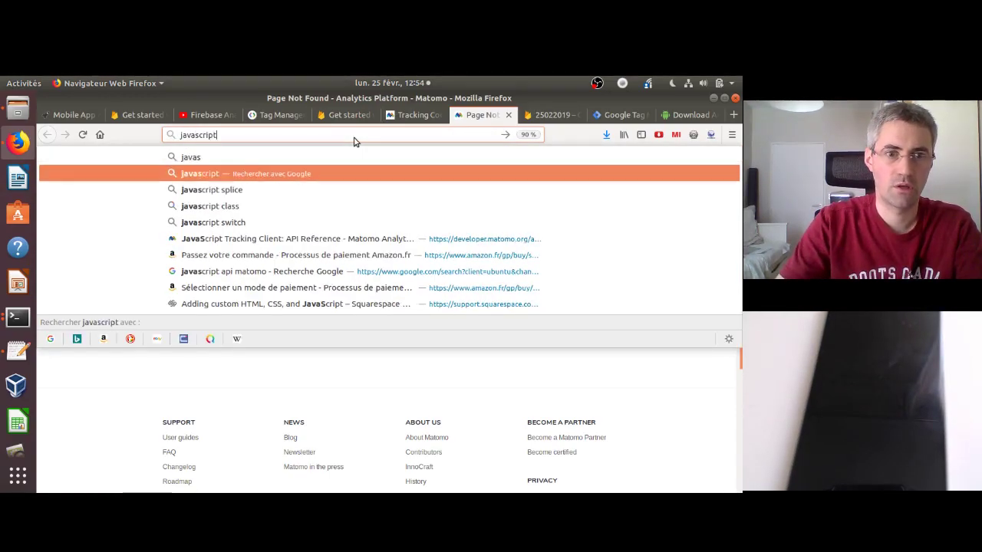
key("Down")
key("Return")
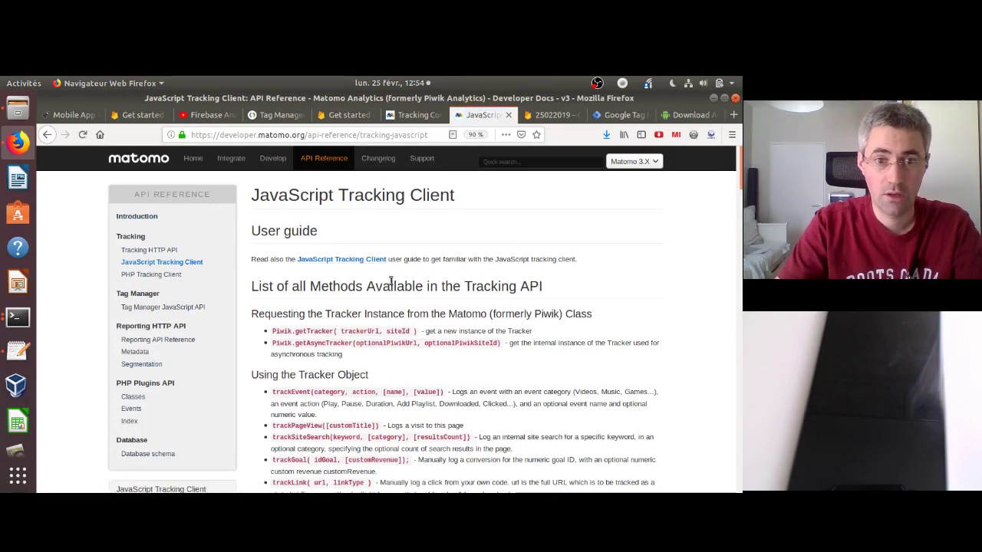
Skim the JavaScript Tracking Client user guide and its list of topics, and return to the API reference.
left_click(371, 261)
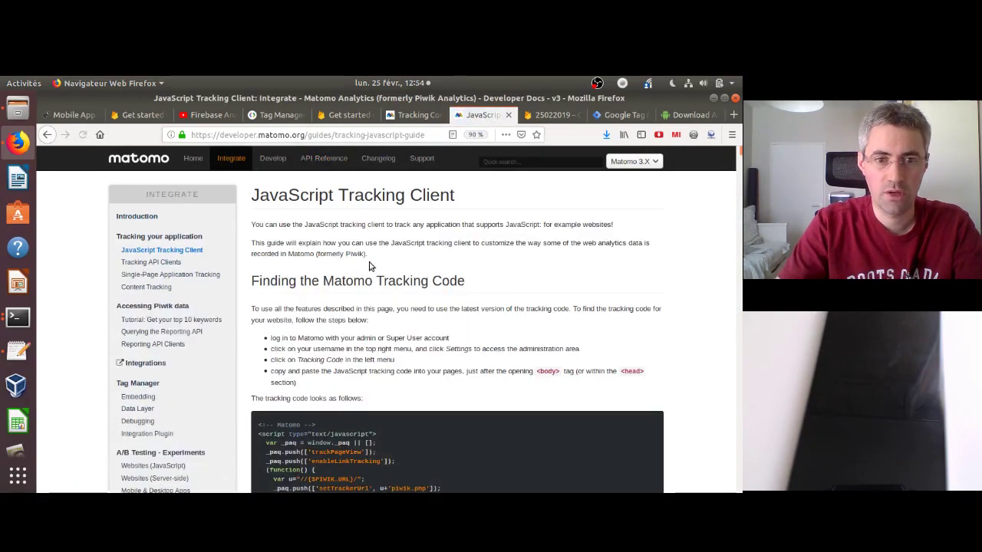
scroll(368, 266, "down", 15)
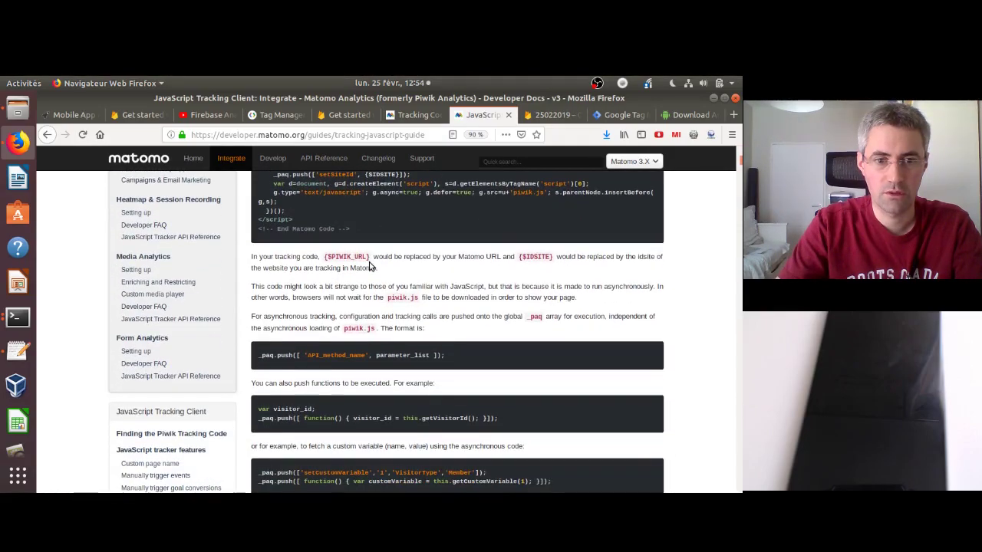
scroll(369, 265, "up", 10)
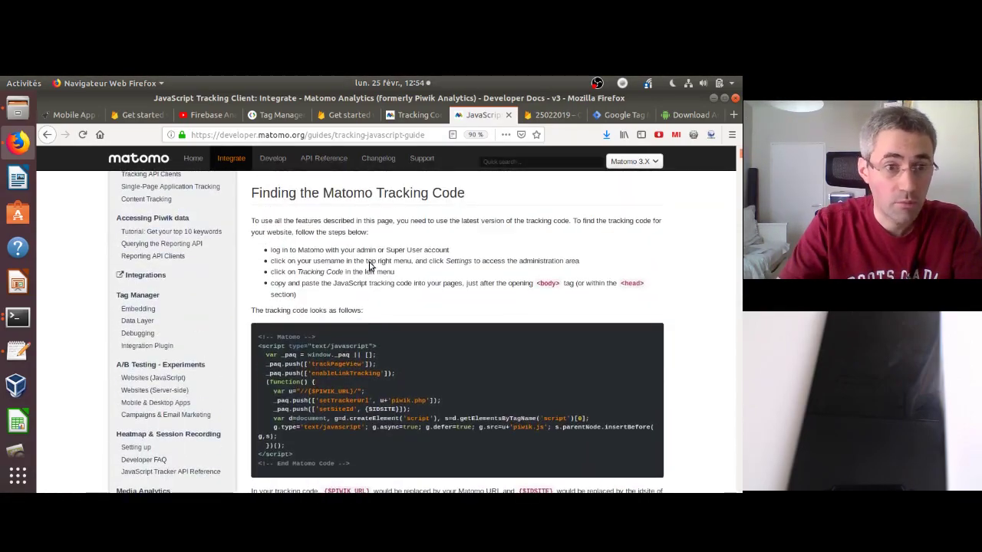
scroll(369, 266, "up", 2)
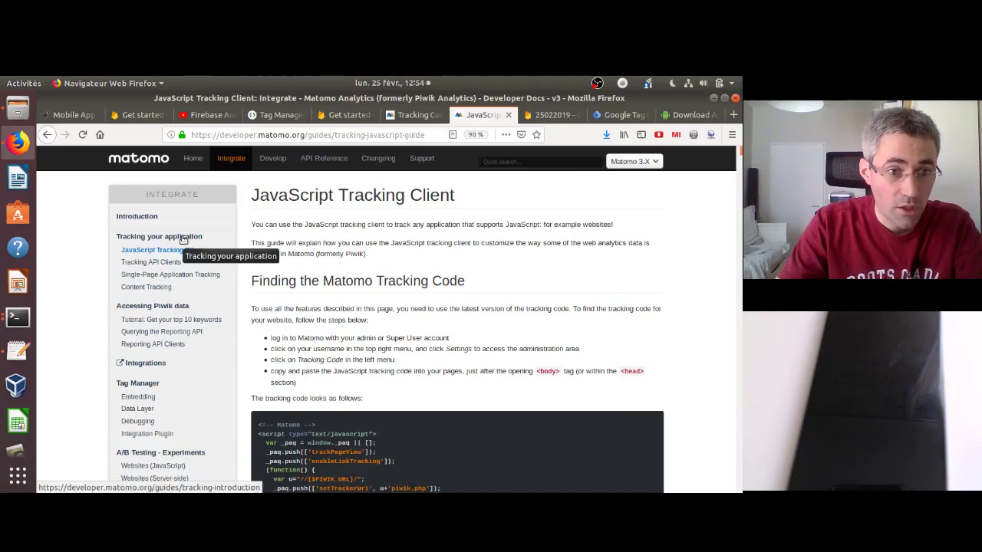
scroll(182, 240, "down", 6)
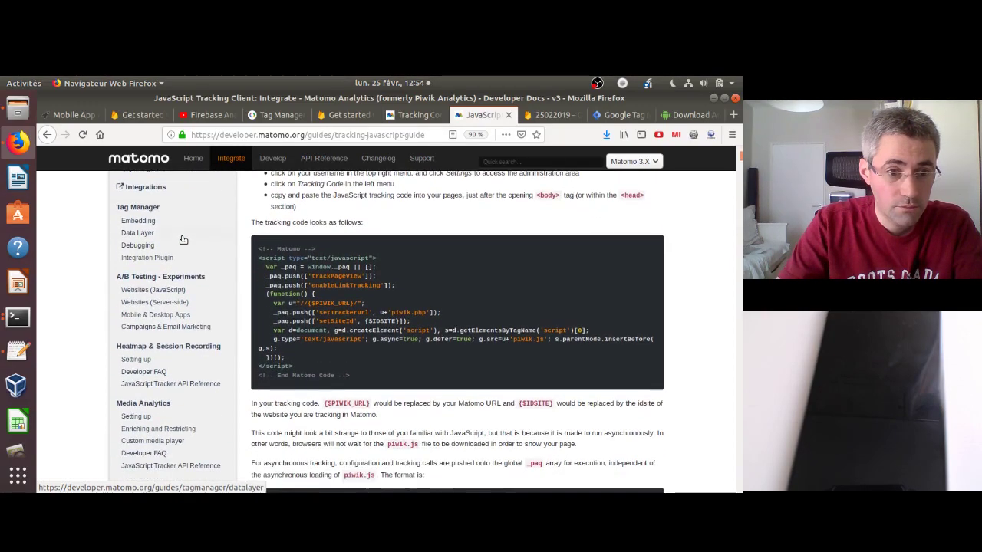
left_click(46, 135)
Copy the action_name parameter from the Tracking HTTP API reference and append action_name=something to the URL in the text editor.
left_click(172, 250)
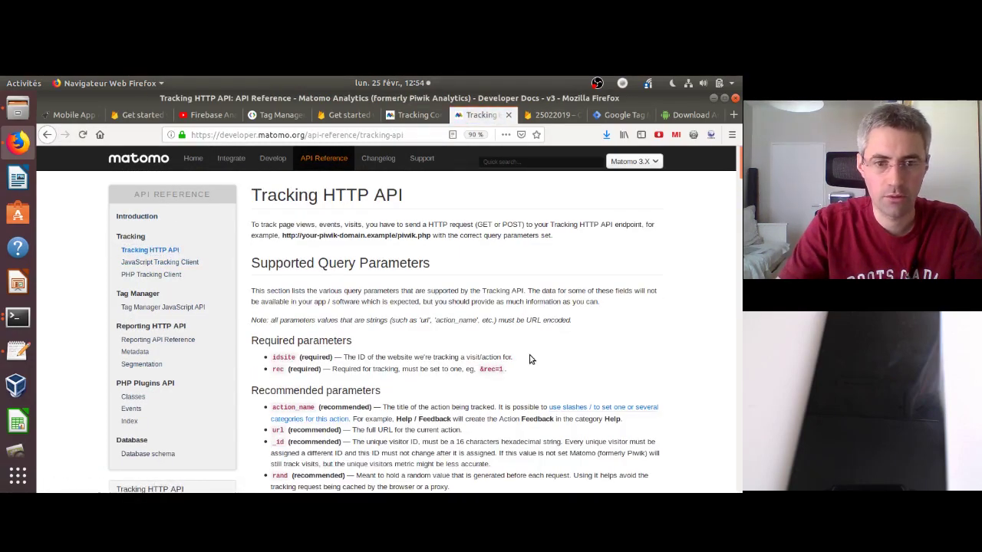
scroll(529, 359, "down", 1)
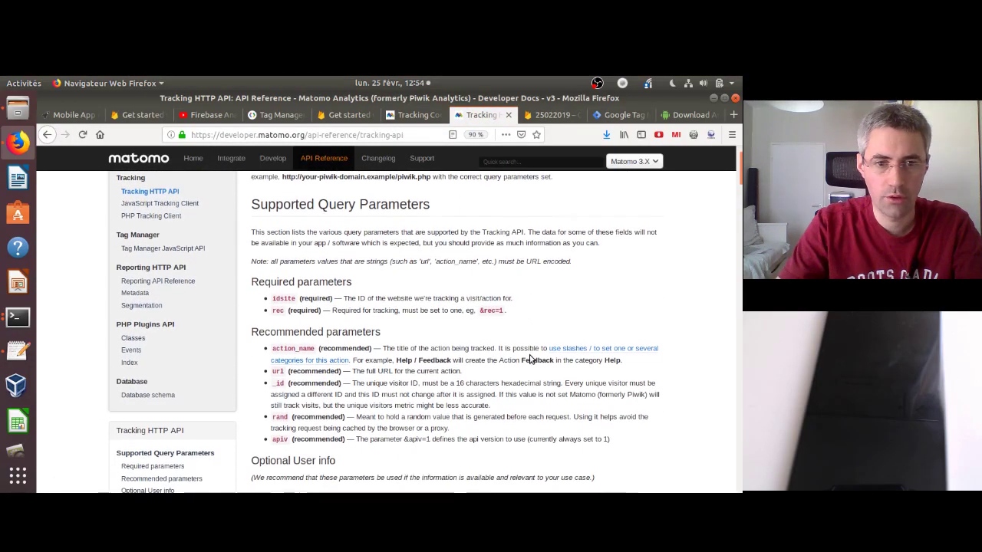
right_click(276, 347)
left_click(291, 353)
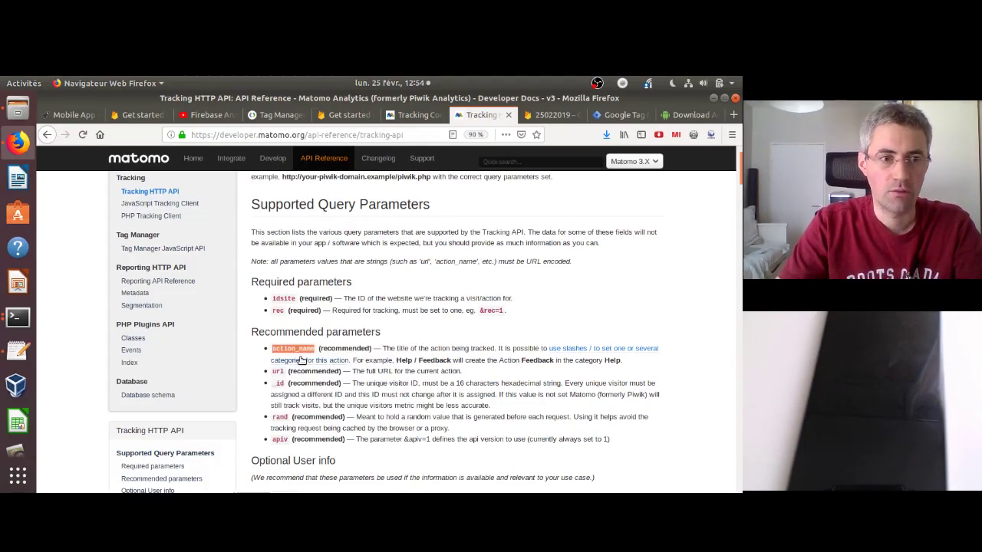
left_click(21, 352)
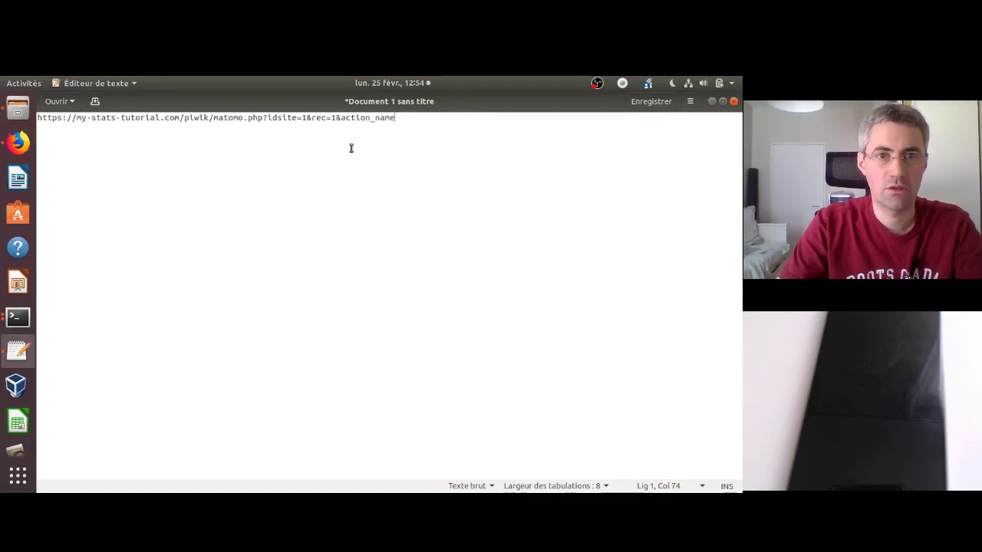
type("=")
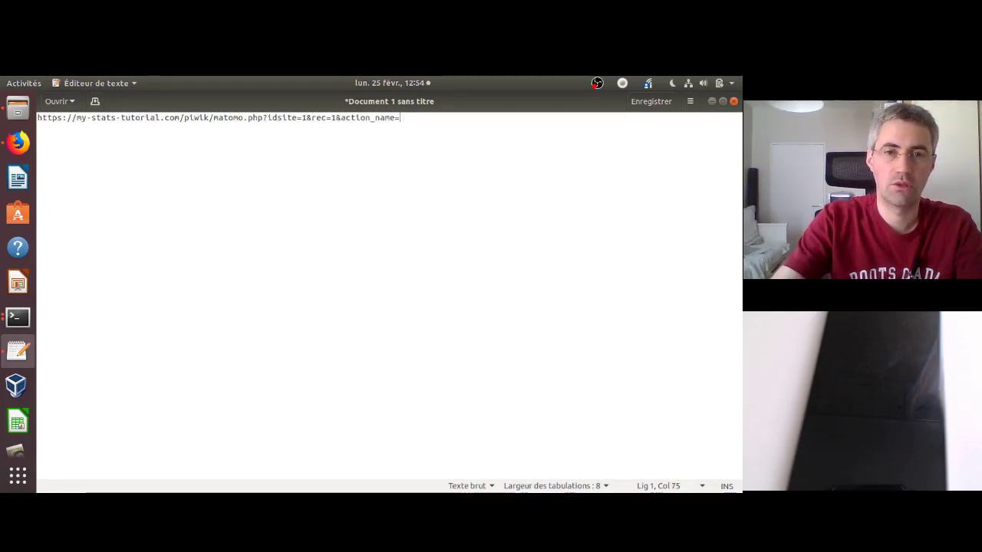
type("somt")
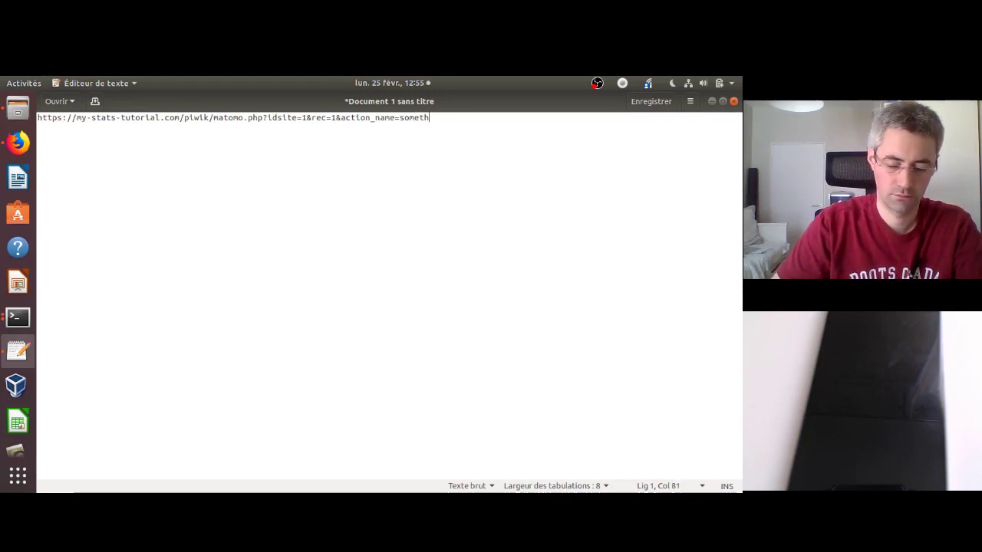
Move the tracking URL ending in action_name=something from the text editor into the Matomo tag's Image URL in Google Tag Manager.
key("ctrl+a")
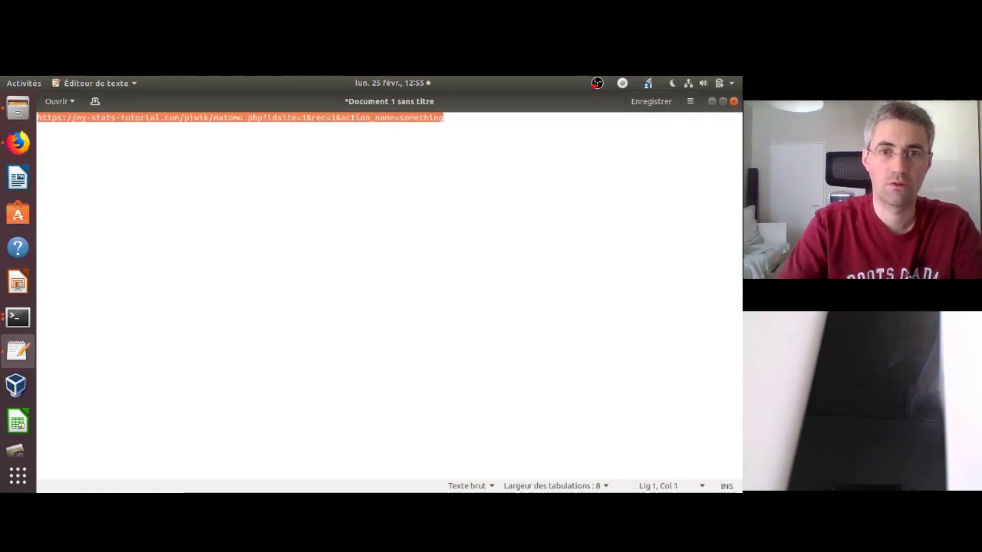
key("ctrl+x")
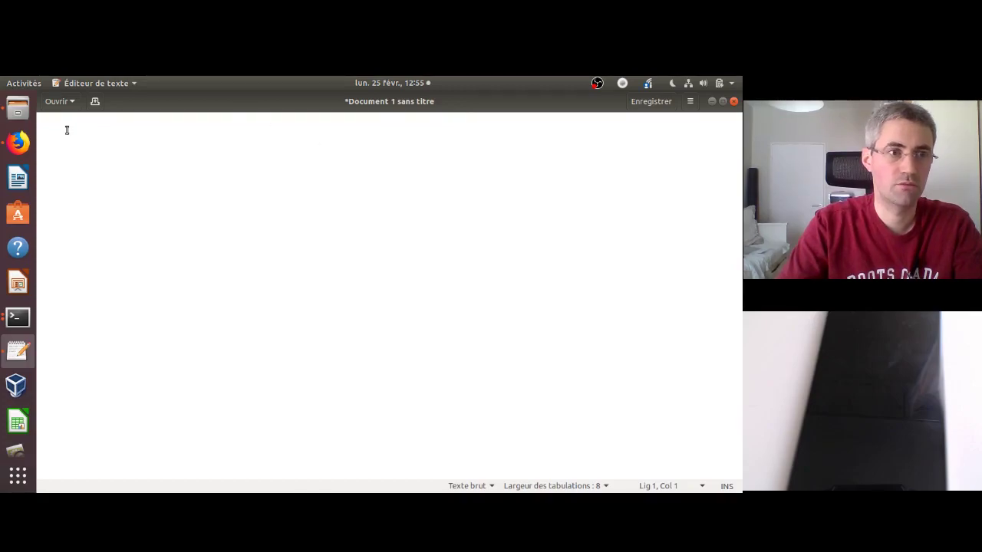
left_click(18, 142)
left_click(411, 117)
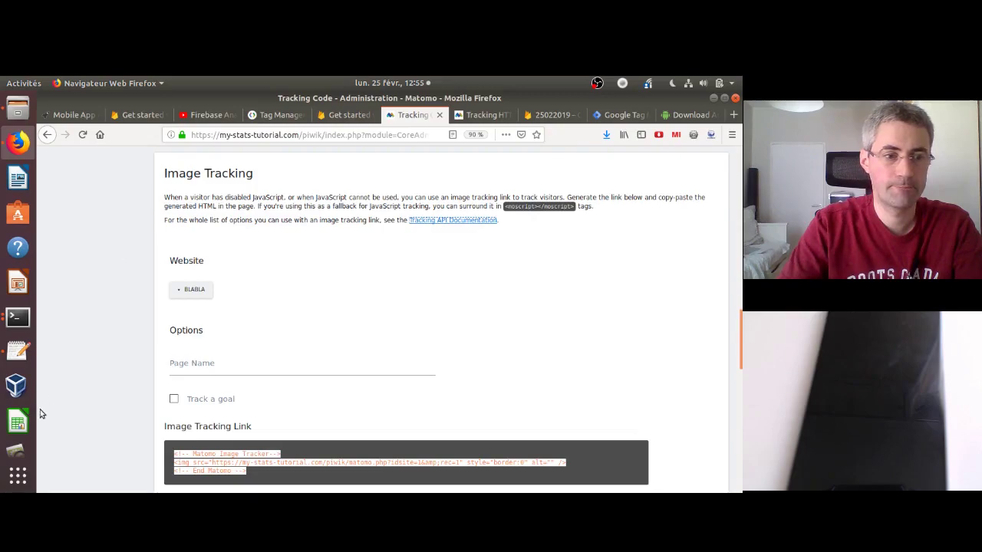
scroll(13, 430, "down", 5)
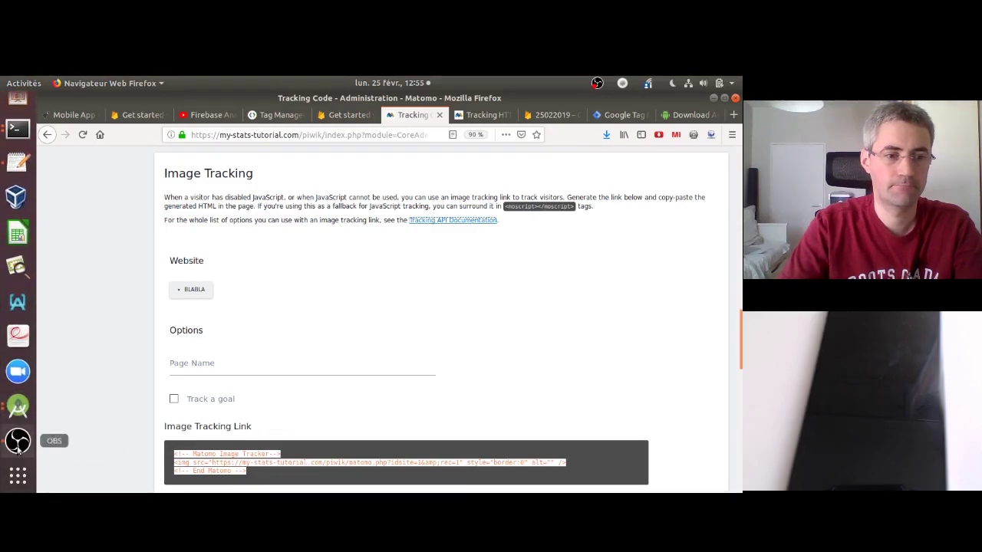
left_click(619, 115)
left_click(243, 303)
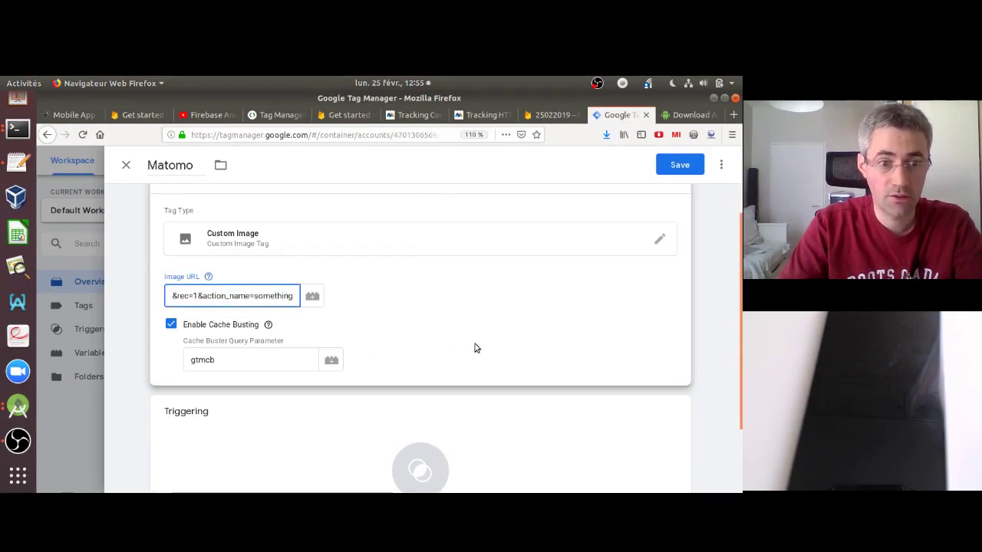
Assign the All Events firing trigger to the Matomo Custom Image tag and save the tag.
scroll(730, 278, "down", 2)
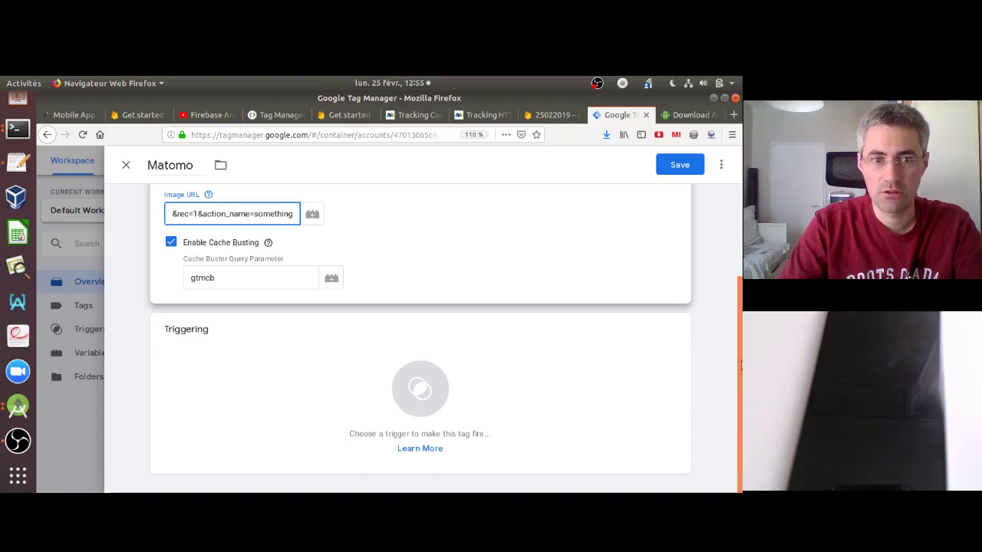
left_click(418, 394)
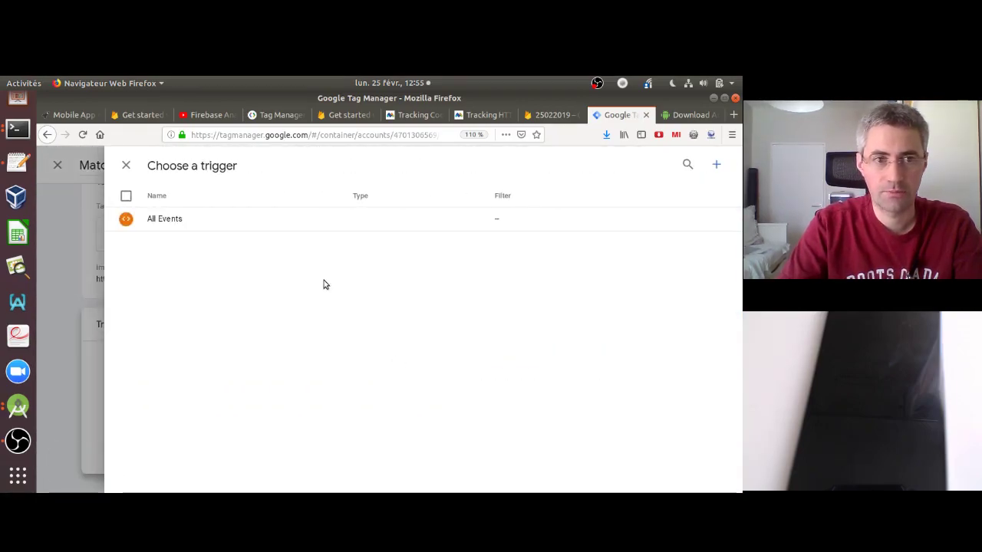
left_click(185, 223)
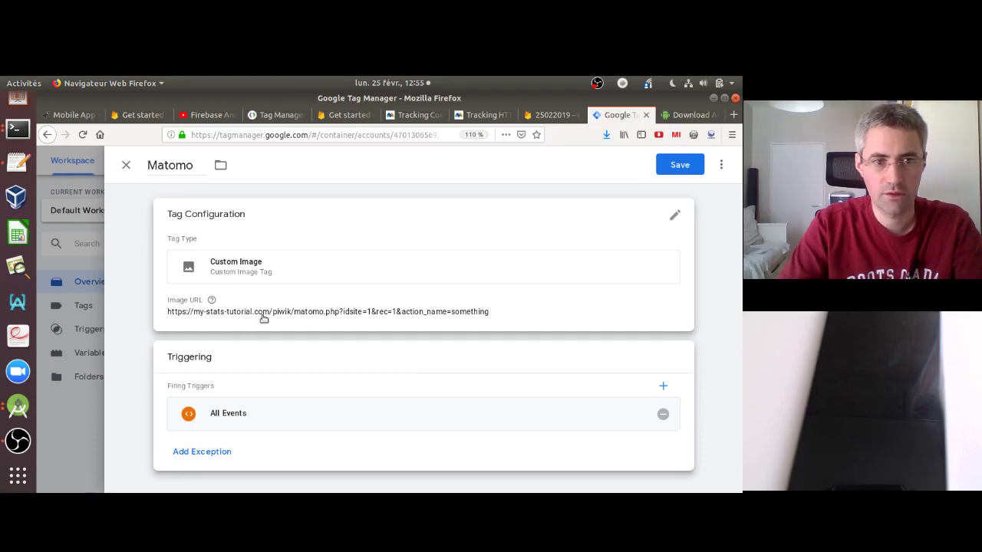
left_click(675, 169)
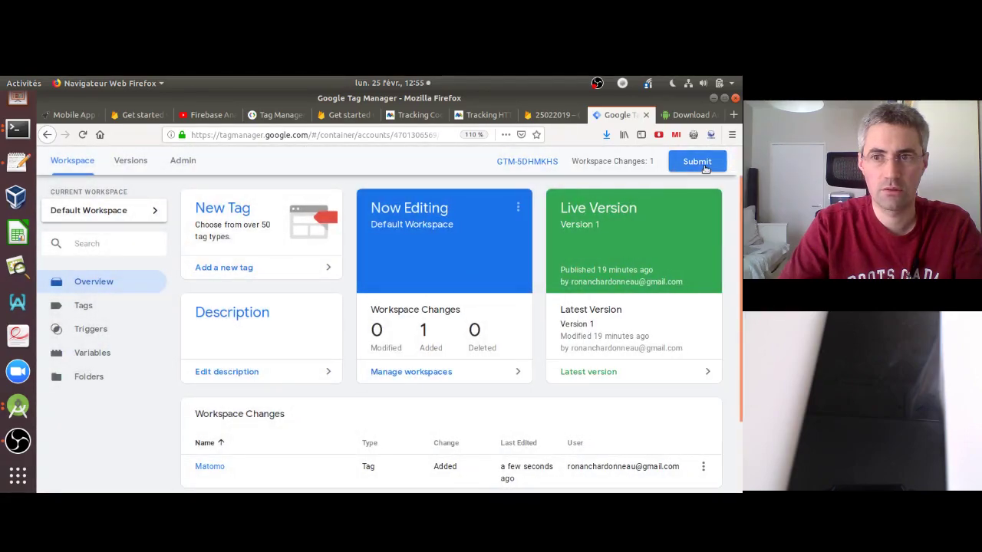
Submit and publish the workspace changes as a new container version without a name or description.
left_click(700, 162)
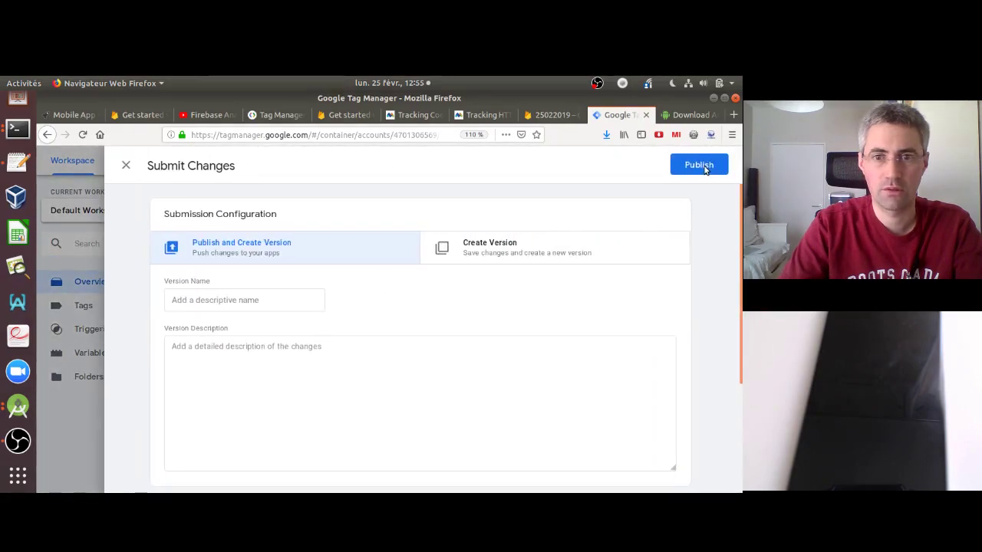
left_click(699, 164)
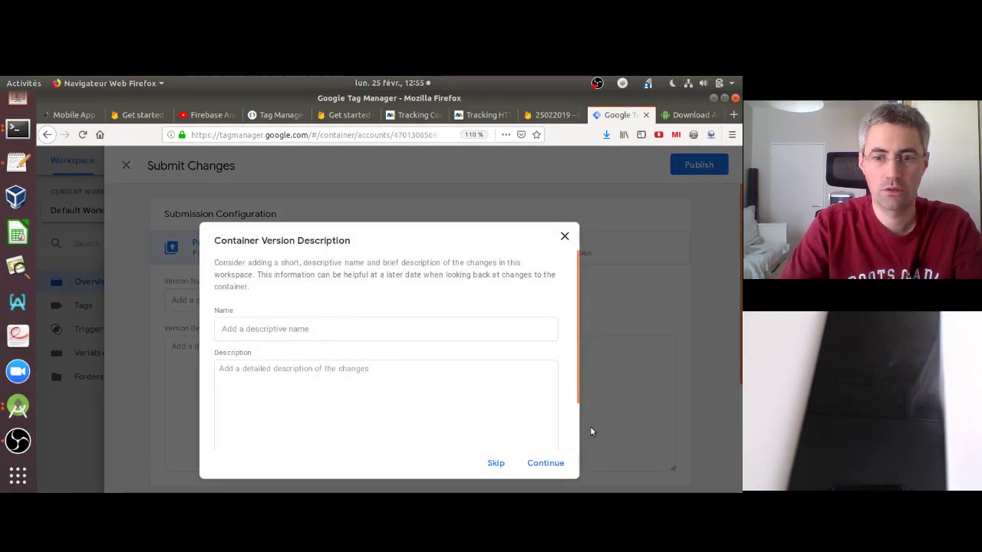
left_click(544, 463)
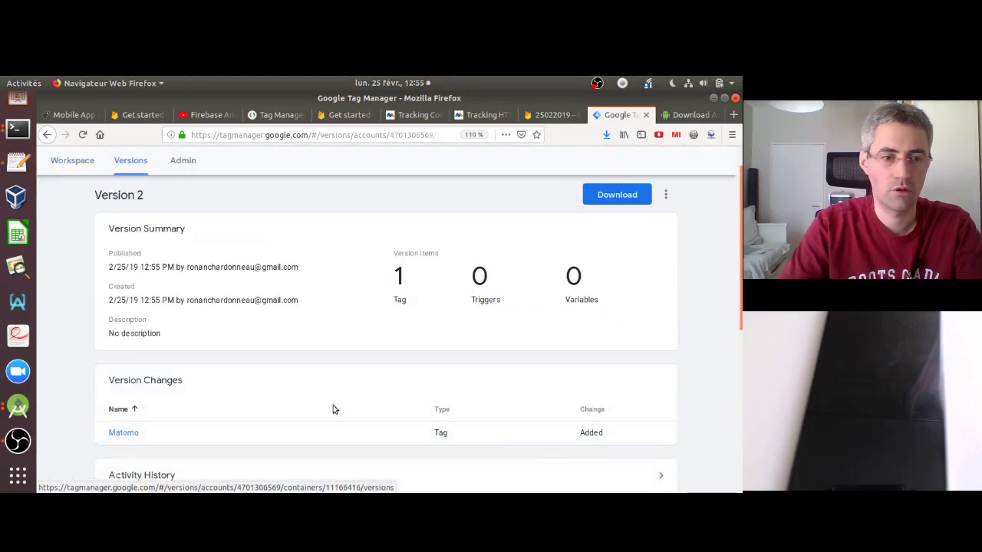
Switch to the 25022019 project in Android Studio and show the device's Logcat output.
left_click(18, 407)
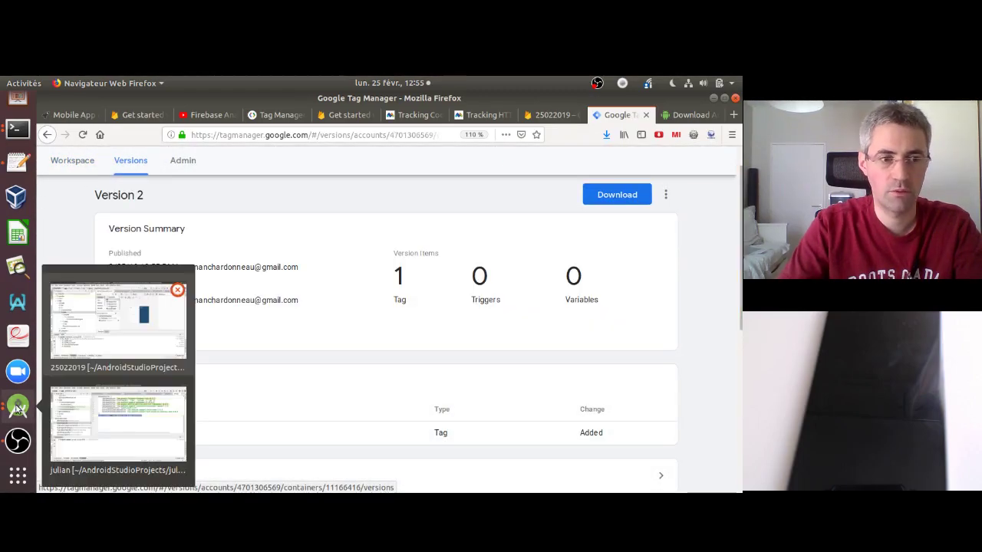
left_click(105, 352)
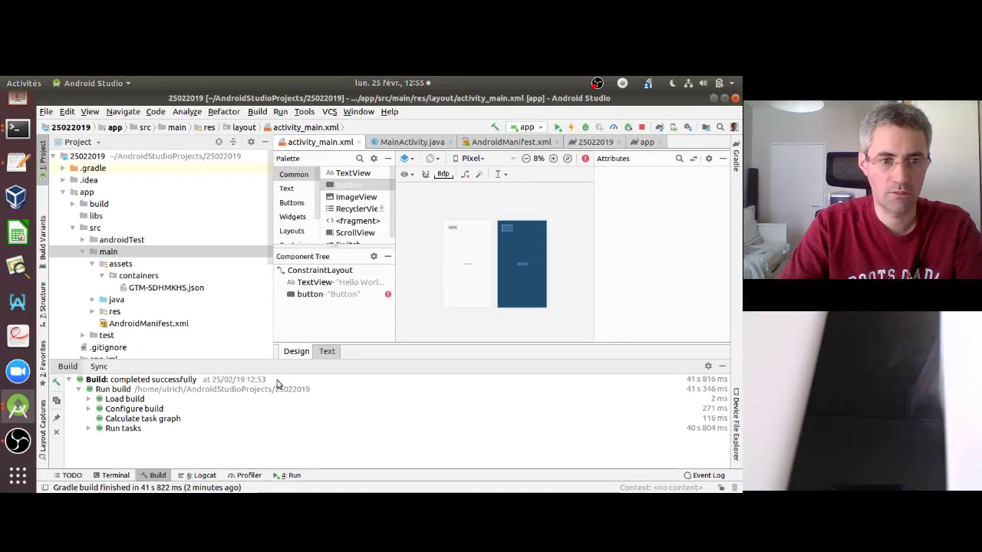
left_click(202, 477)
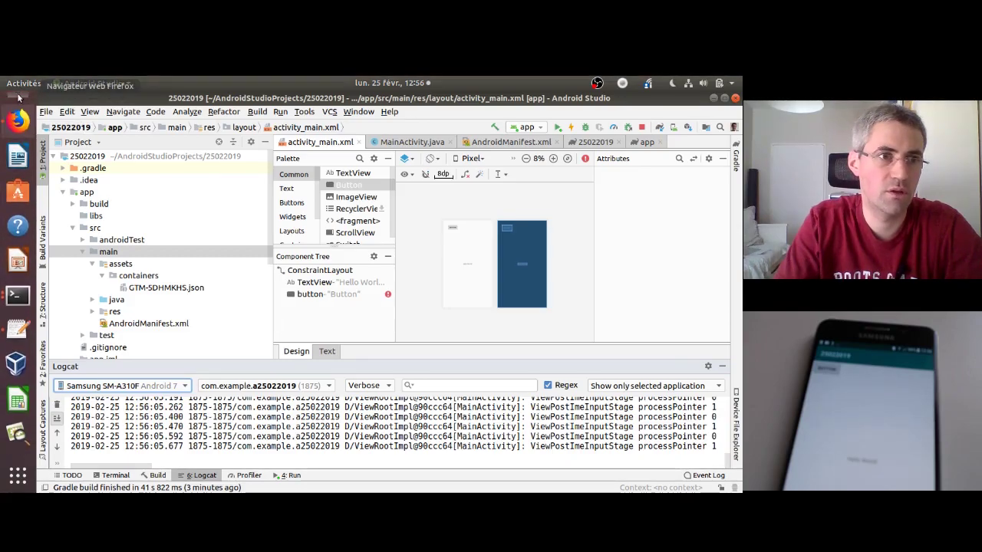
Return to Matomo in Firefox and display the blabla site's dashboard for 2019-02-25.
left_click(18, 122)
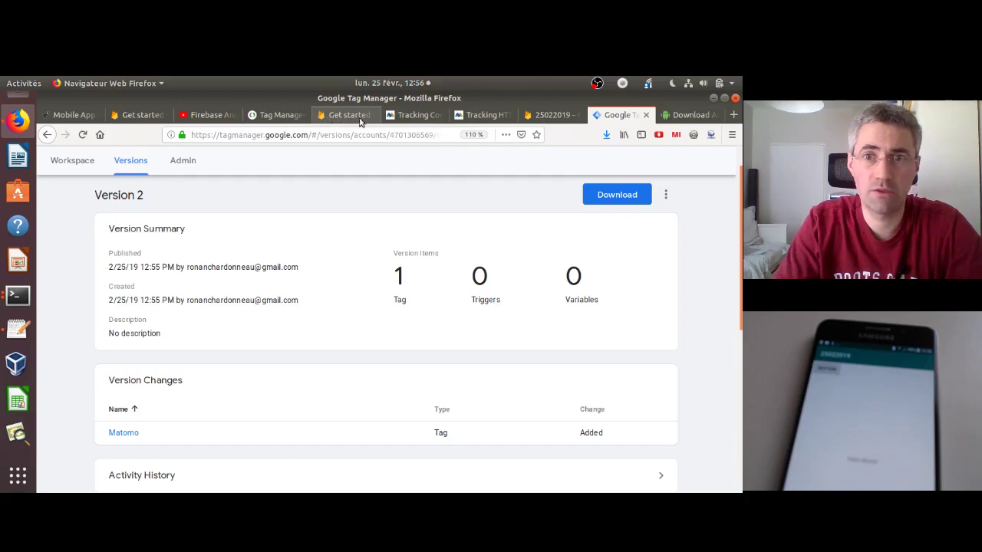
left_click(484, 115)
left_click(414, 115)
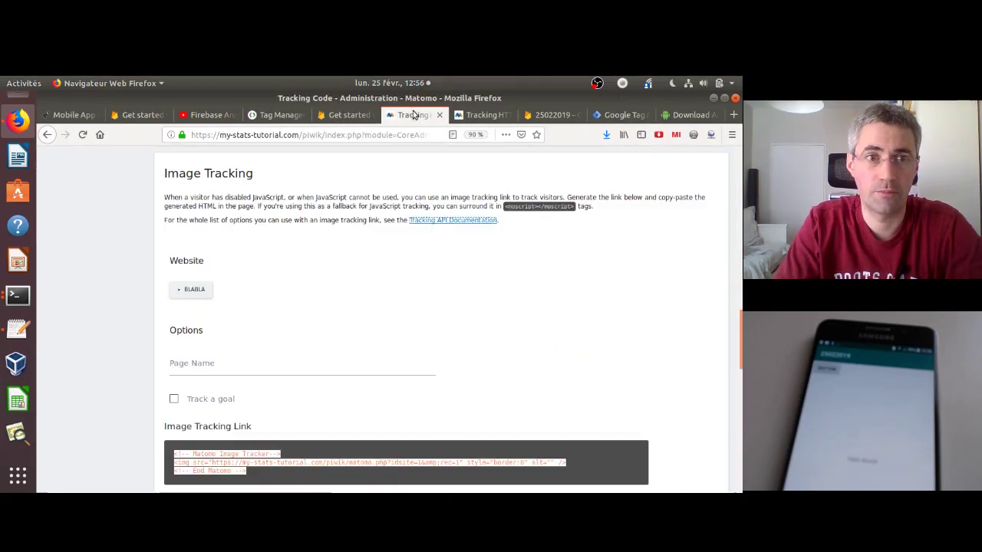
left_click_drag(739, 336, 739, 172)
left_click(522, 165)
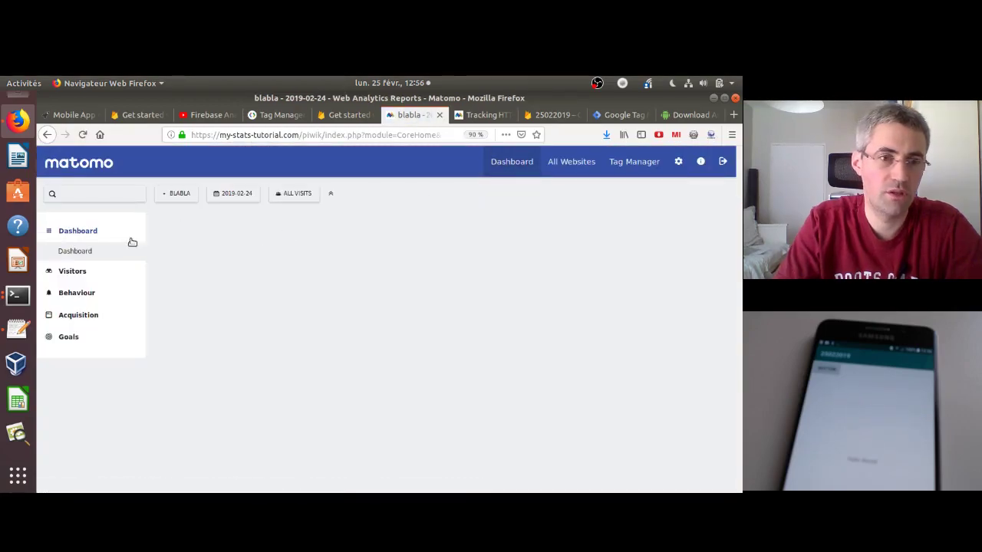
left_click(234, 194)
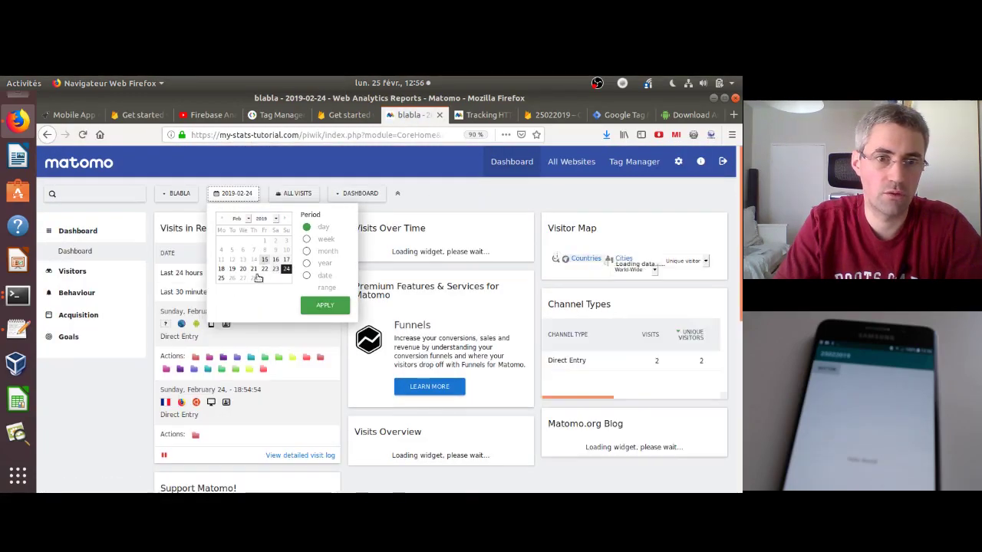
left_click(221, 277)
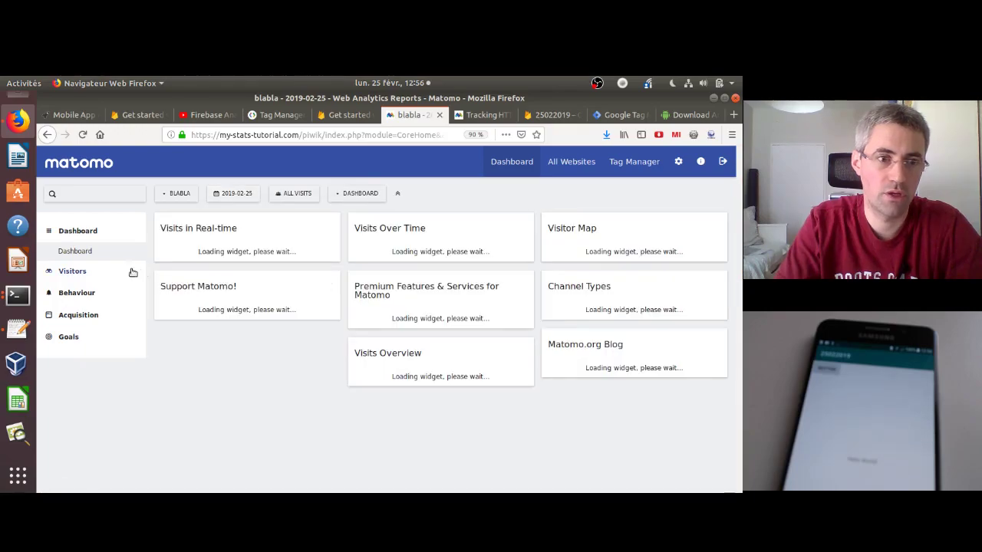
Examine the visitors' Visits Log in Matomo and reload it to look for hits from the app.
left_click(77, 271)
left_click(83, 291)
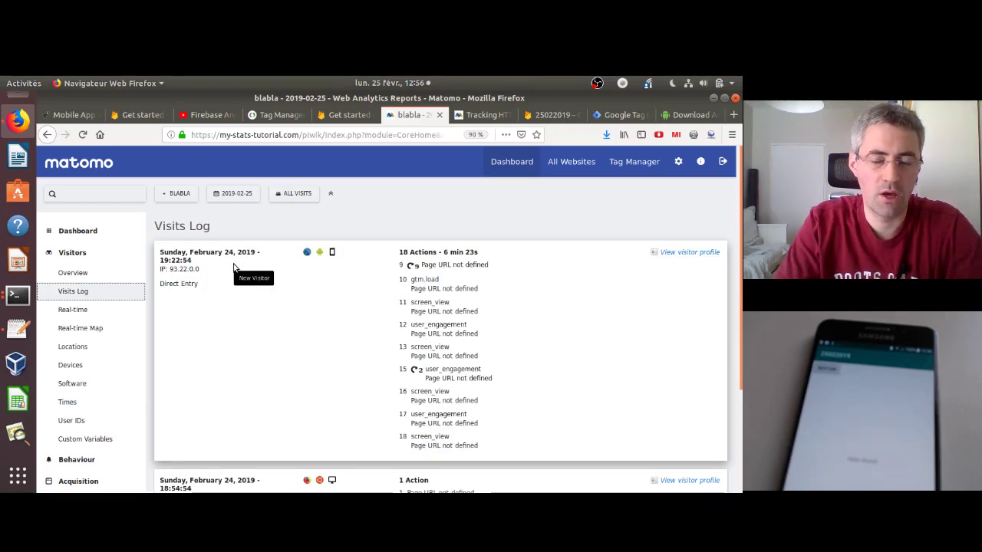
left_click(83, 136)
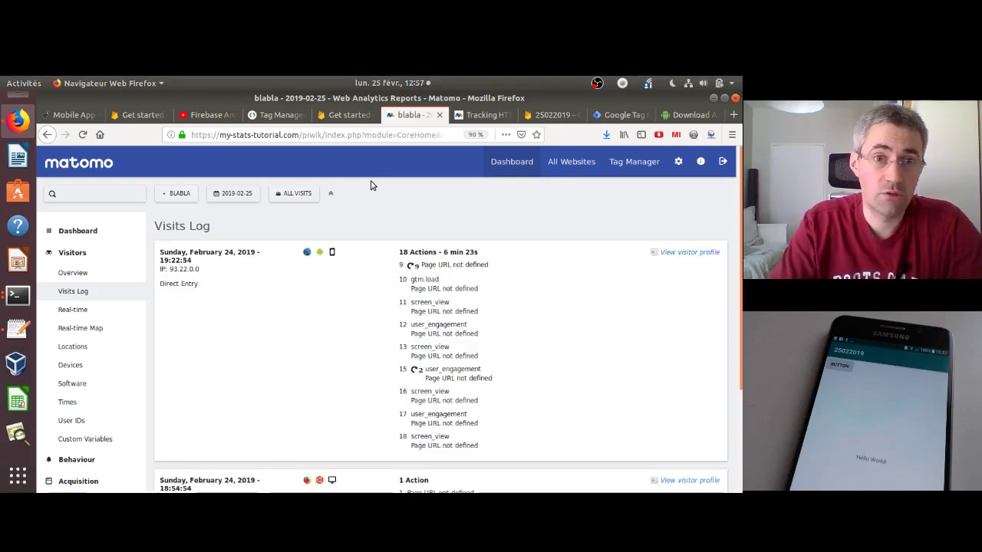
Check the Firebase Analytics guide's firebase-core dependency against the app module's build.gradle in Android Studio, using the Android project view.
left_click(349, 115)
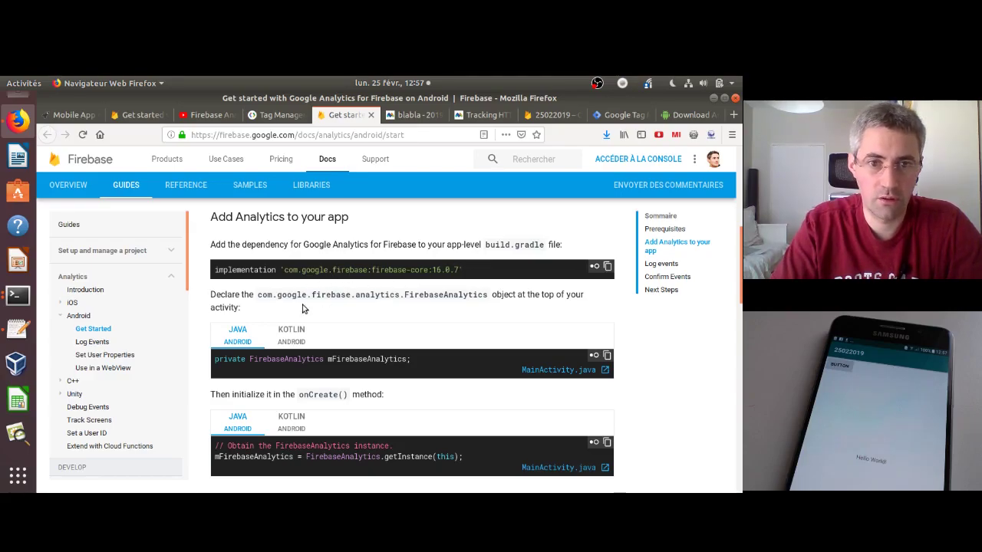
scroll(30, 422, "down", 5)
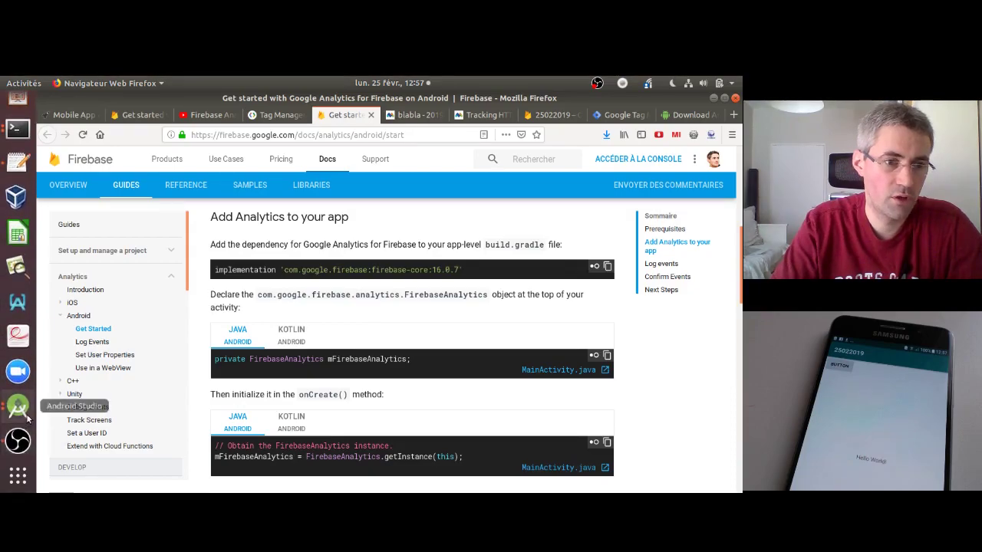
left_click(27, 416)
left_click(119, 351)
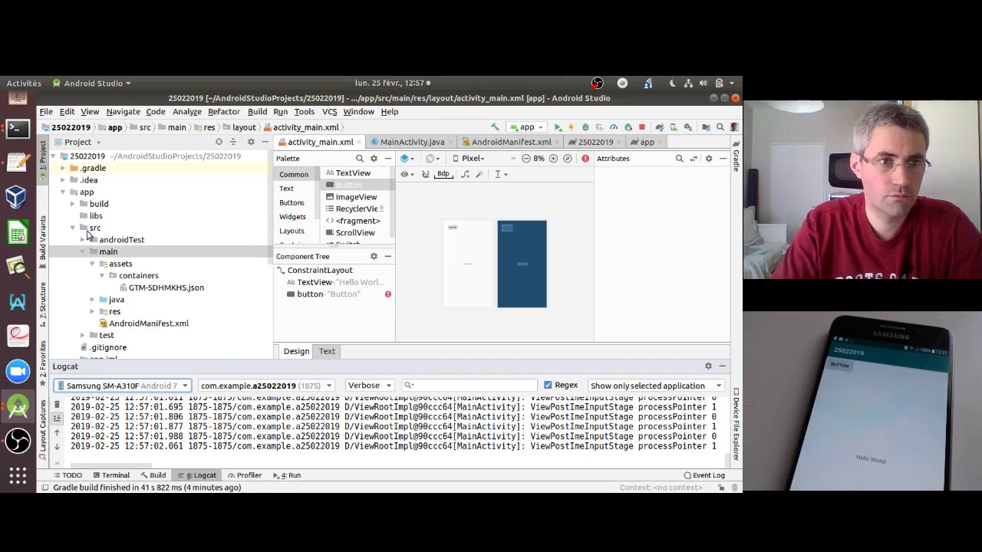
left_click(78, 141)
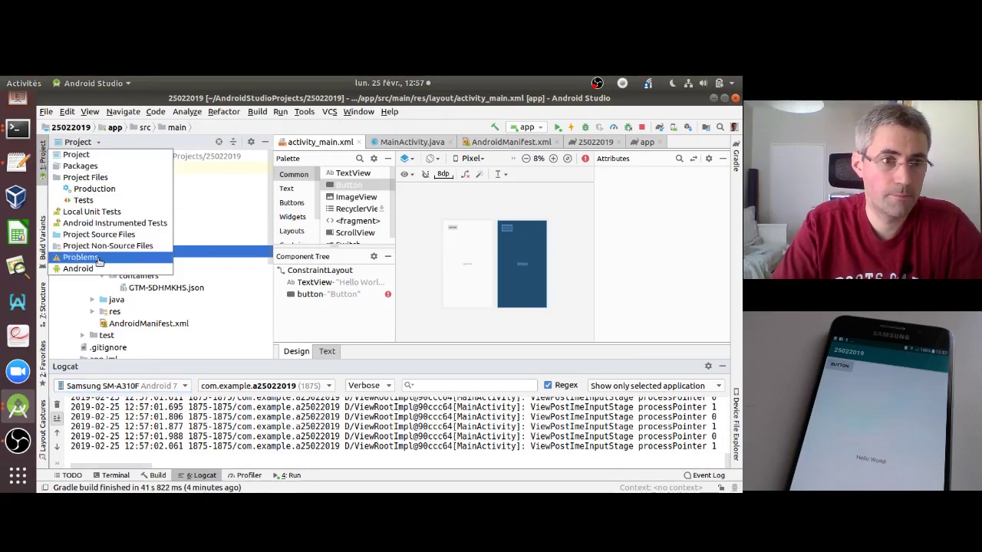
left_click(93, 270)
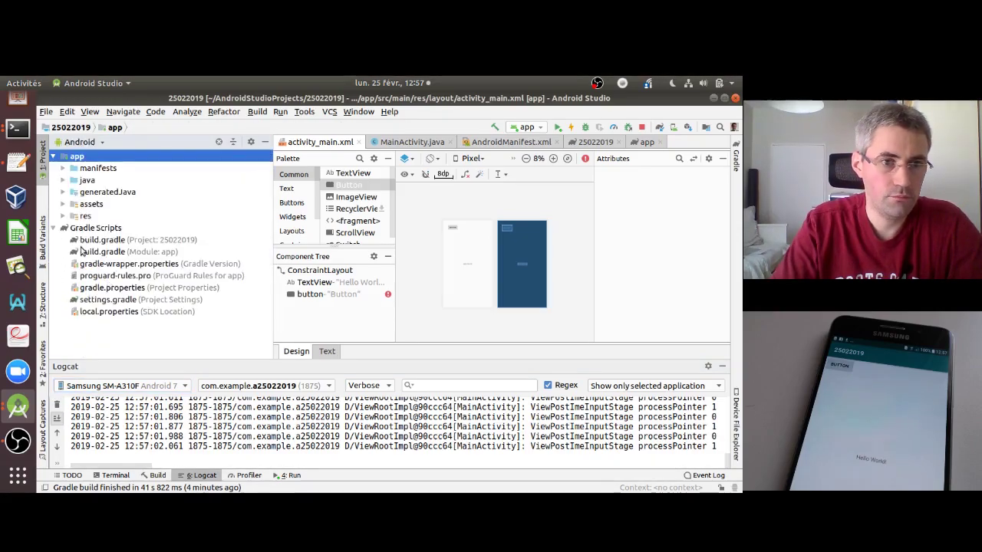
double_click(102, 252)
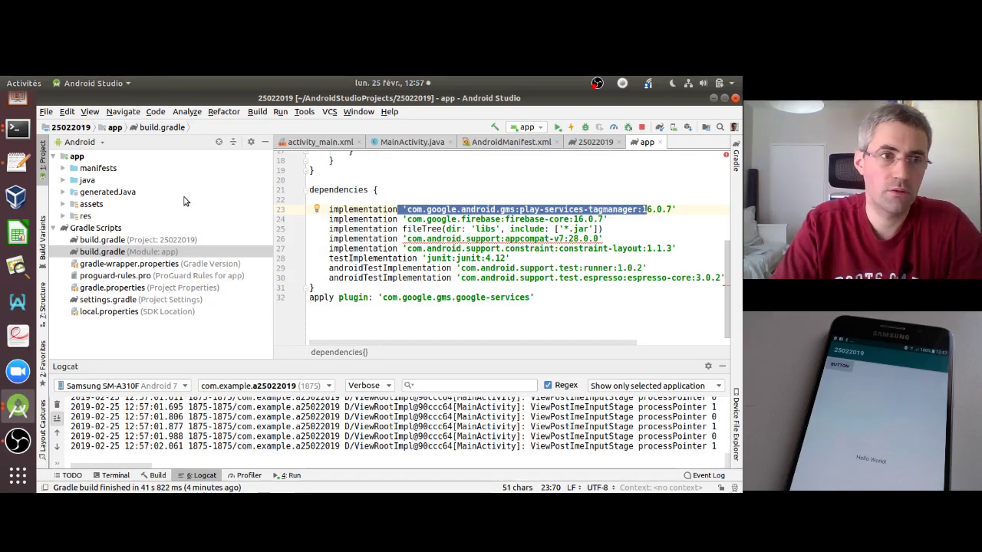
scroll(19, 119, "up", 5)
Copy the mFirebaseAnalytics declaration from the Firebase guide in Firefox and view its MainActivity.java example on GitHub.
left_click(19, 117)
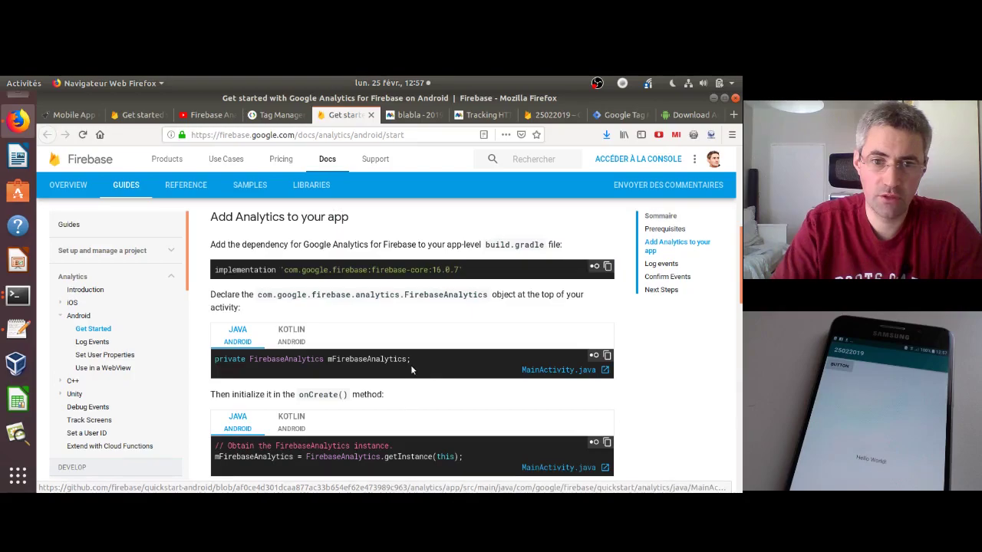
left_click(606, 355)
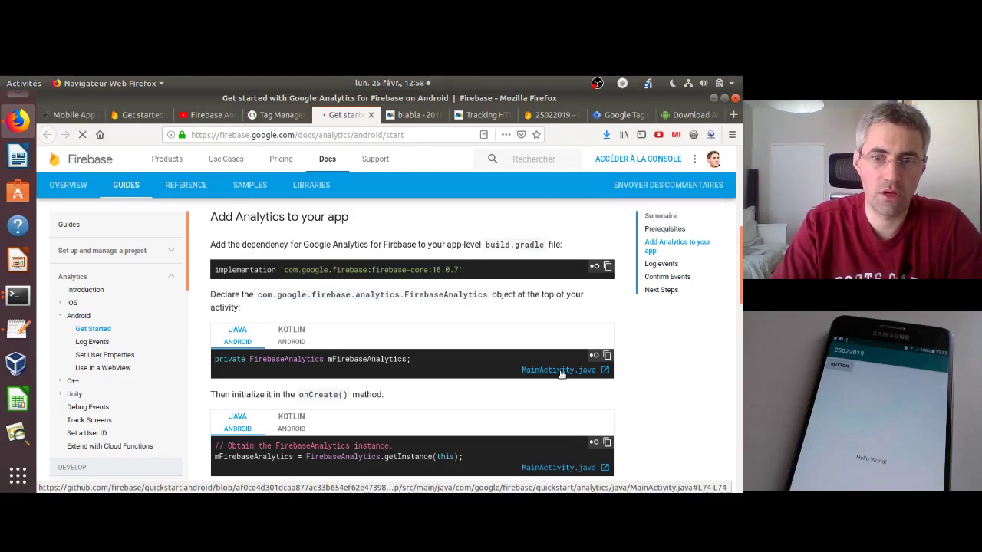
left_click(559, 371)
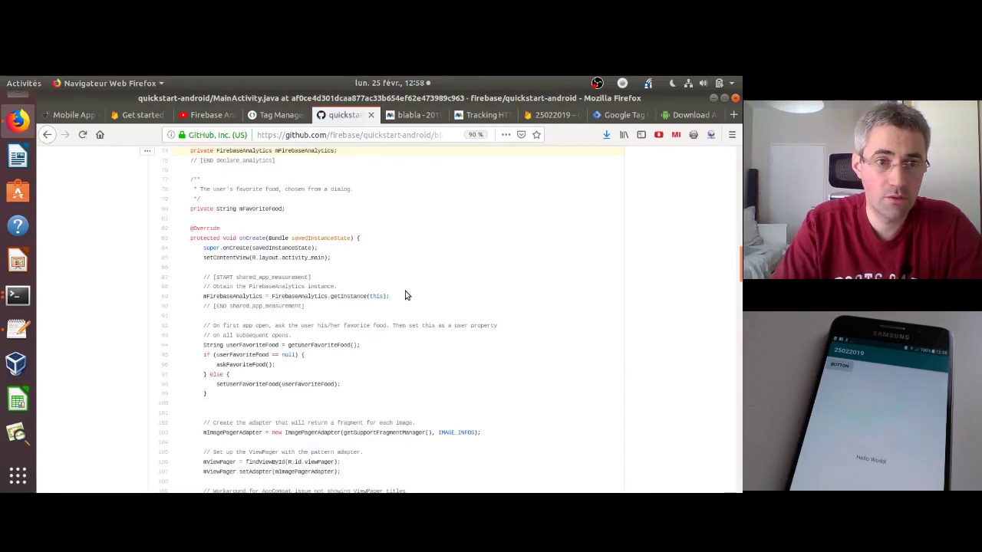
left_click_drag(741, 275, 741, 238)
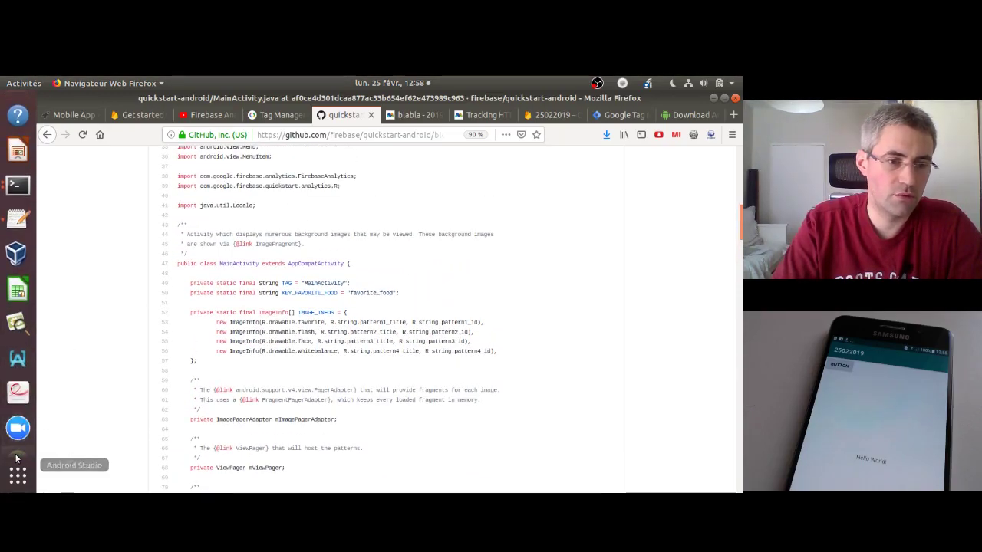
Switch to the 25022019 project in Android Studio and open MainActivity from the java folder's com.example.a25022019 package.
left_click(19, 410)
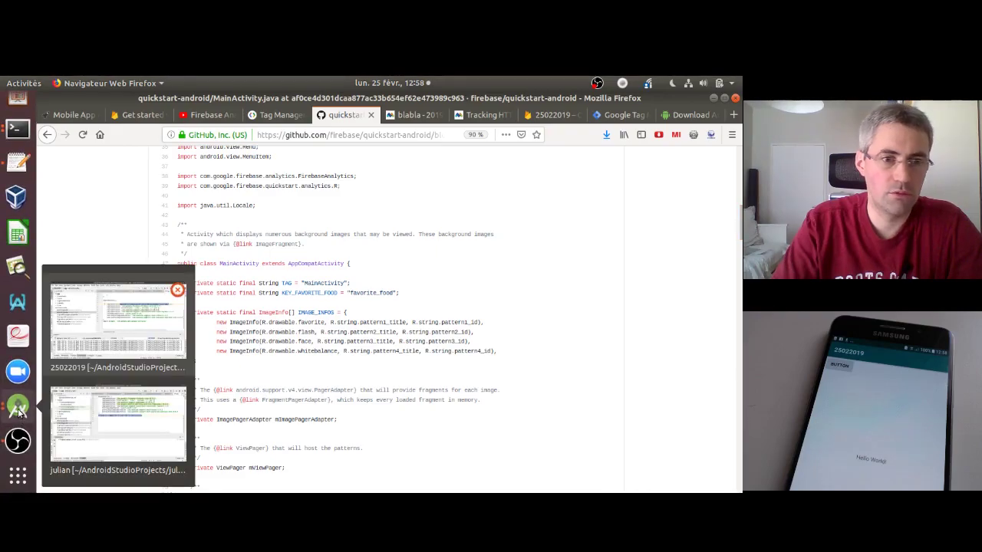
left_click(117, 352)
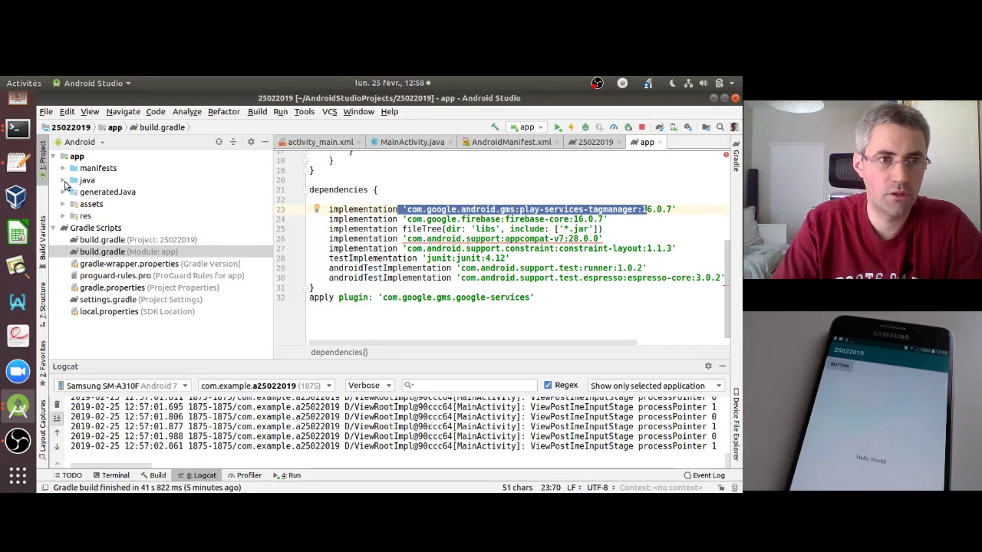
left_click(64, 181)
left_click(73, 192)
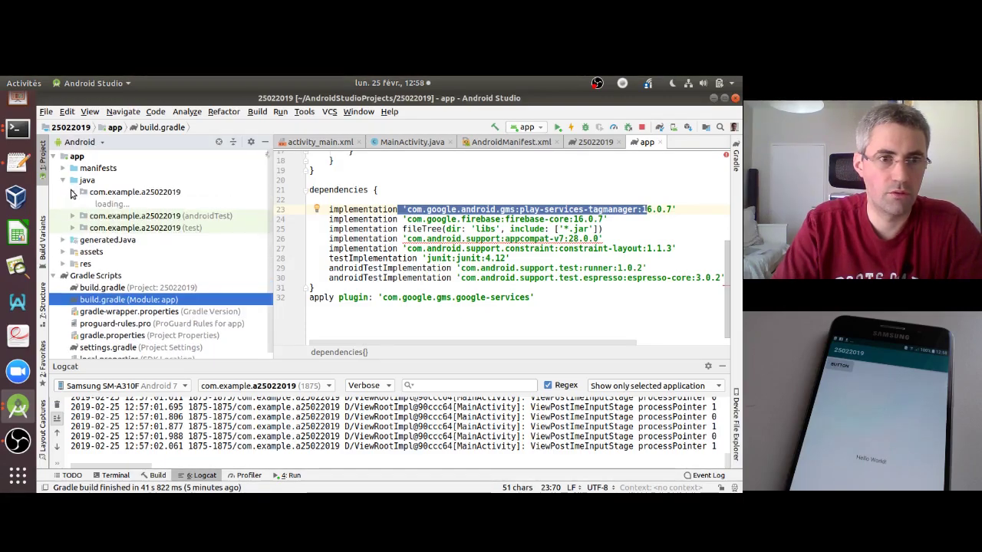
left_click(112, 205)
double_click(112, 205)
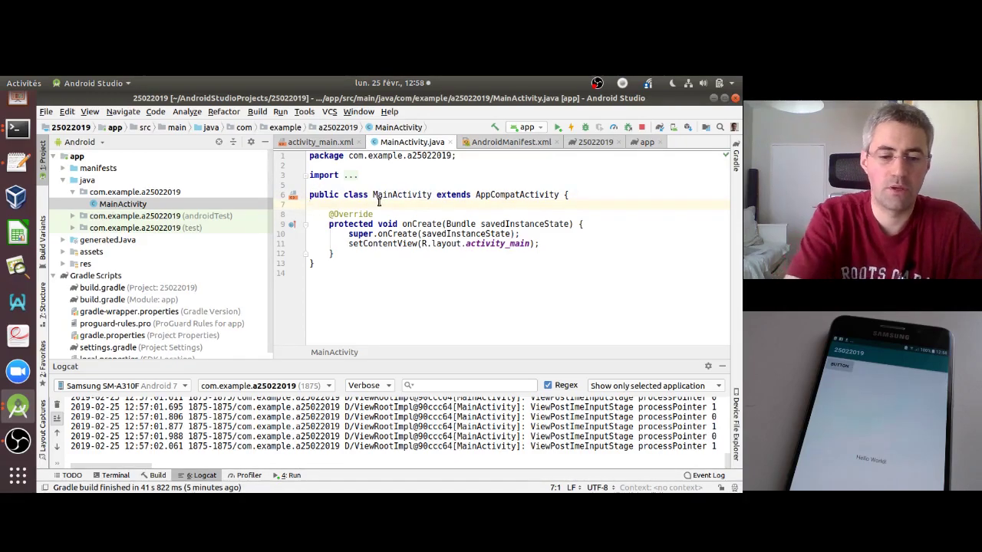
Paste the private mFirebaseAnalytics declaration into the MainActivity class, import com.google.firebase.analytics.FirebaseAnalytics, and expand the folded import list.
key("ctrl+v")
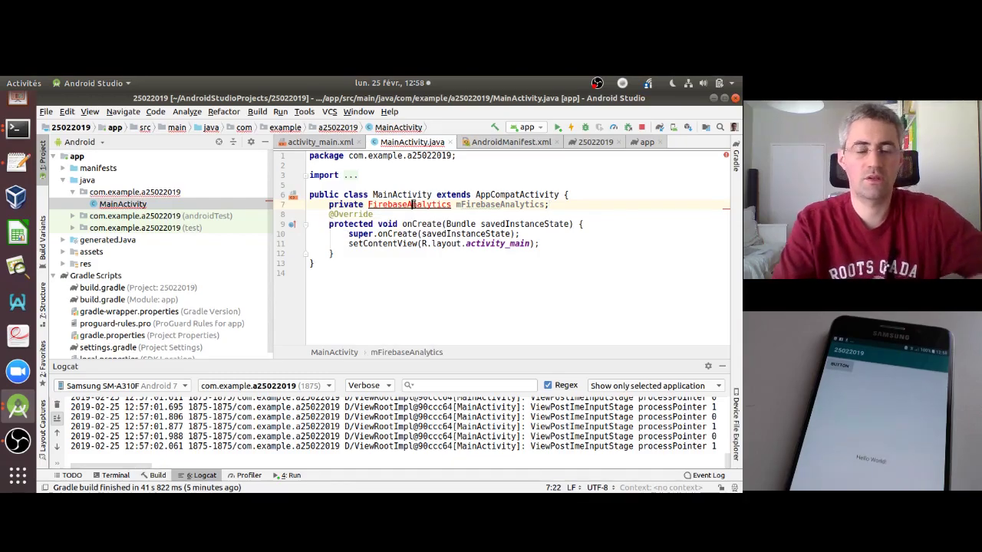
left_click(414, 206)
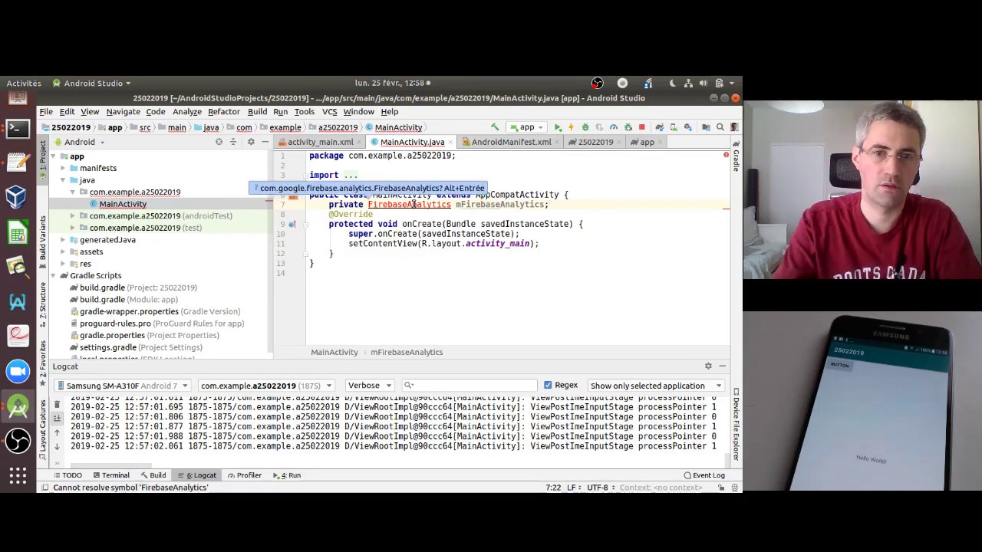
key("alt+Return")
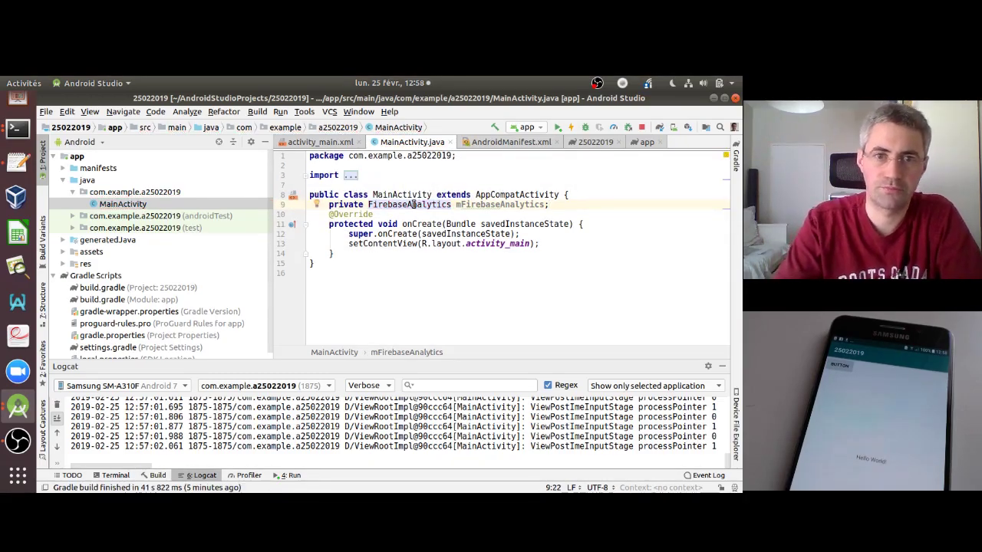
left_click(349, 175)
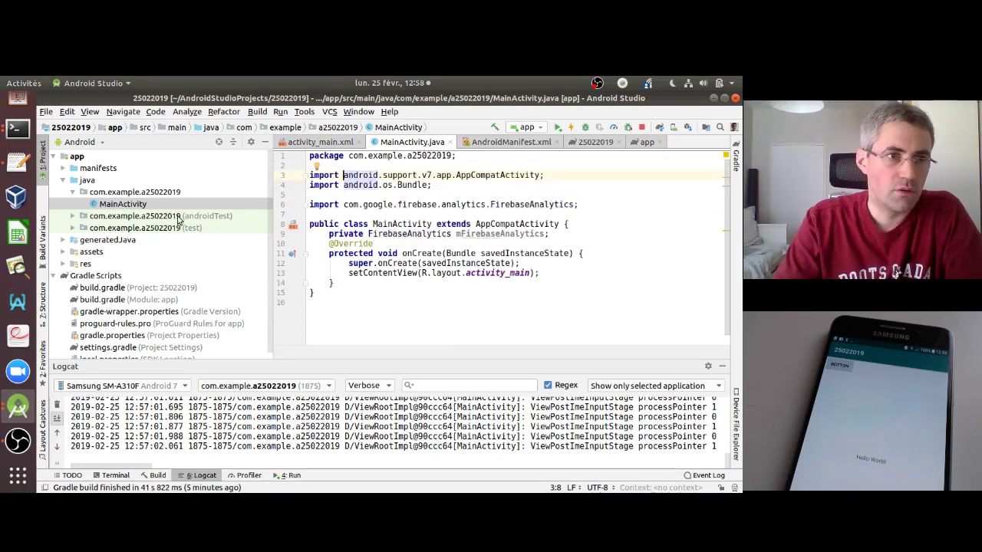
Return to the Firebase Analytics guide in Firefox and copy the Java FirebaseAnalytics.getInstance(this) snippet for the onCreate() method.
scroll(17, 115, "up", 3)
scroll(14, 111, "up", 2)
left_click(18, 121)
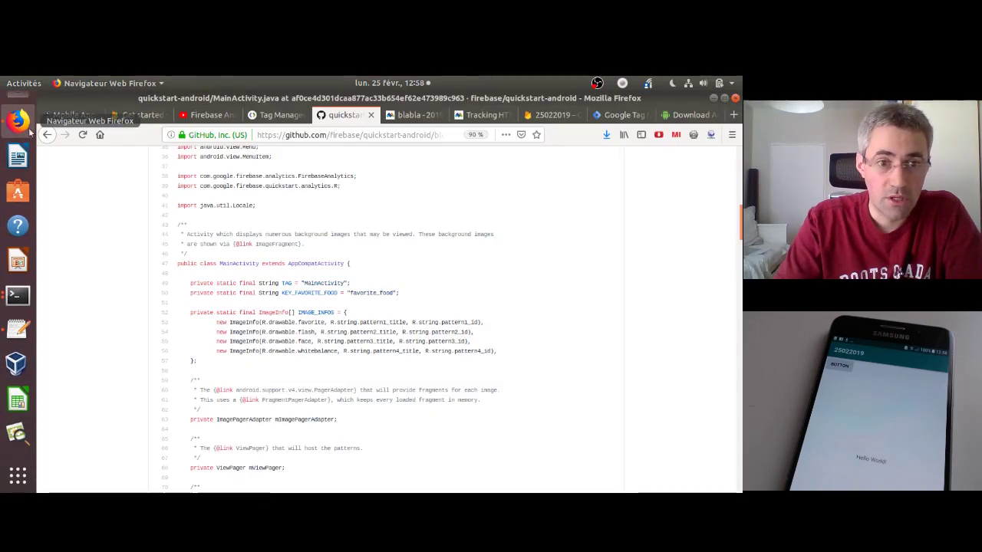
left_click(48, 135)
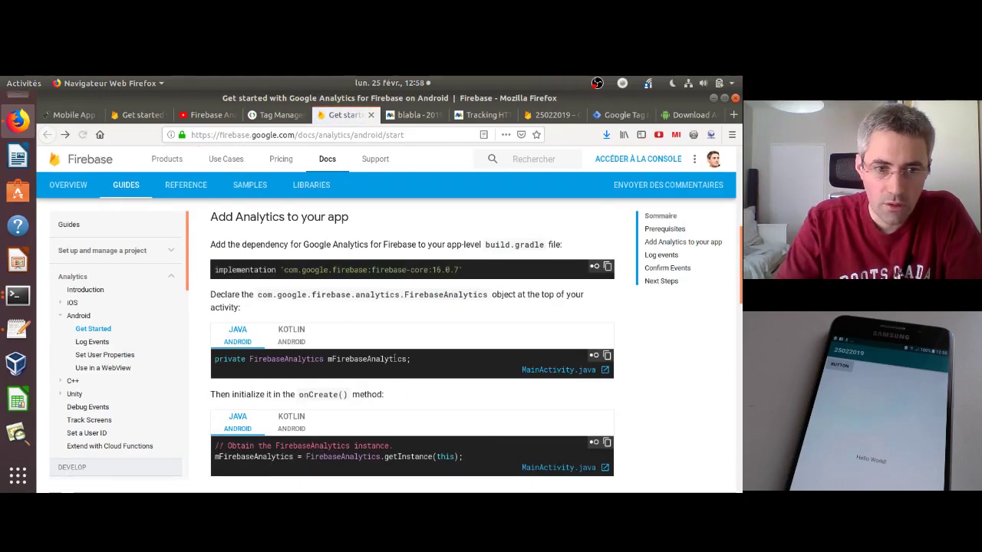
scroll(395, 359, "down", 4)
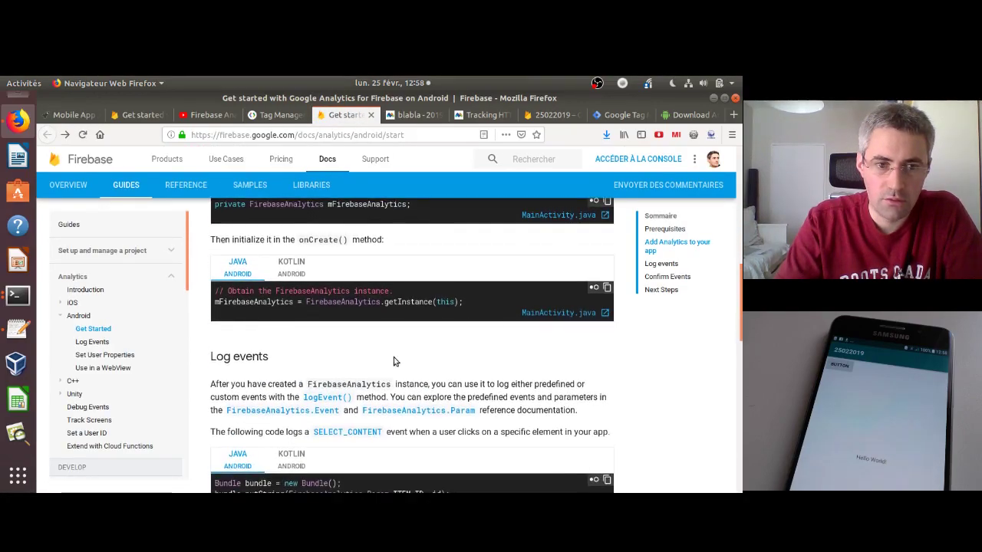
left_click(607, 287)
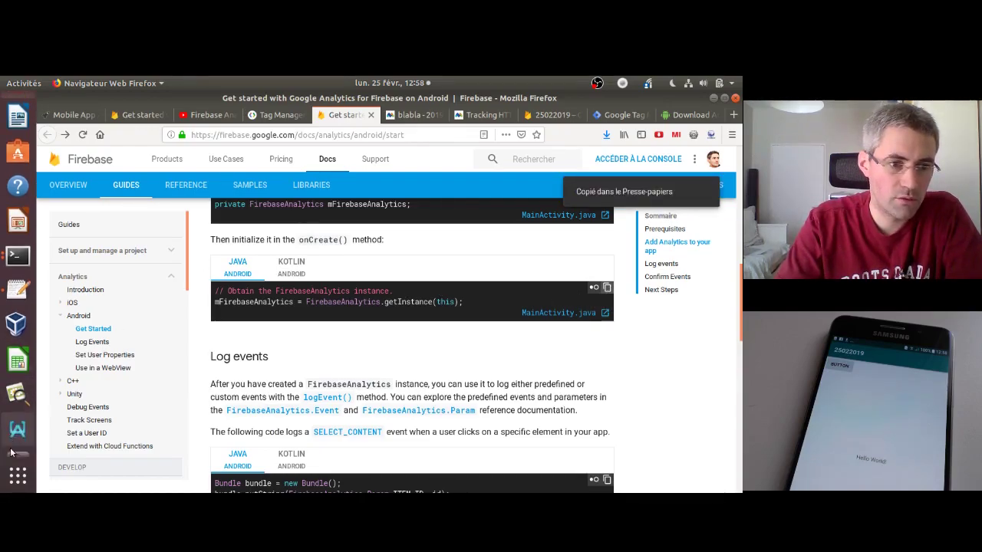
In Android Studio's 25022019 project, paste the FirebaseAnalytics.getInstance(this) snippet on a new line after setContentView in MainActivity's onCreate.
left_click(19, 409)
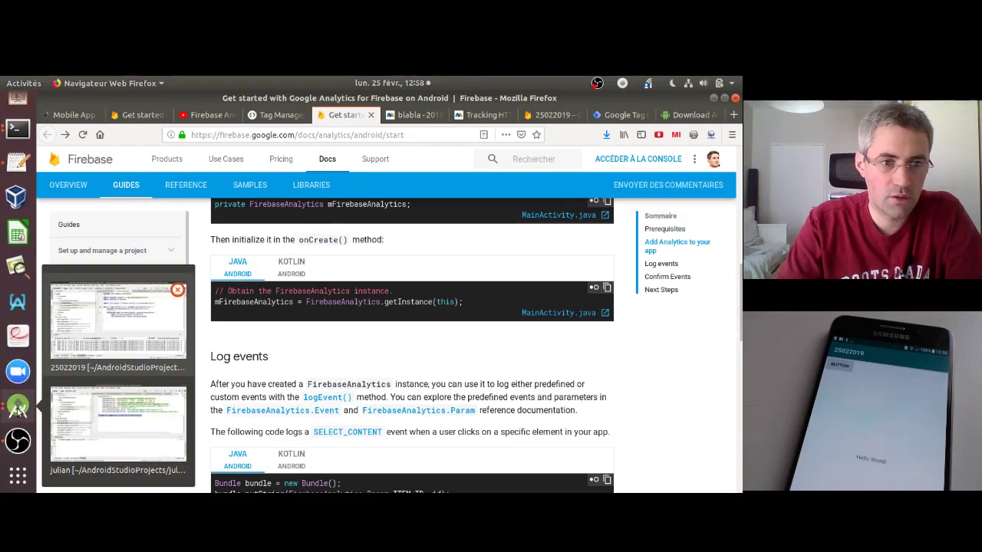
left_click(118, 349)
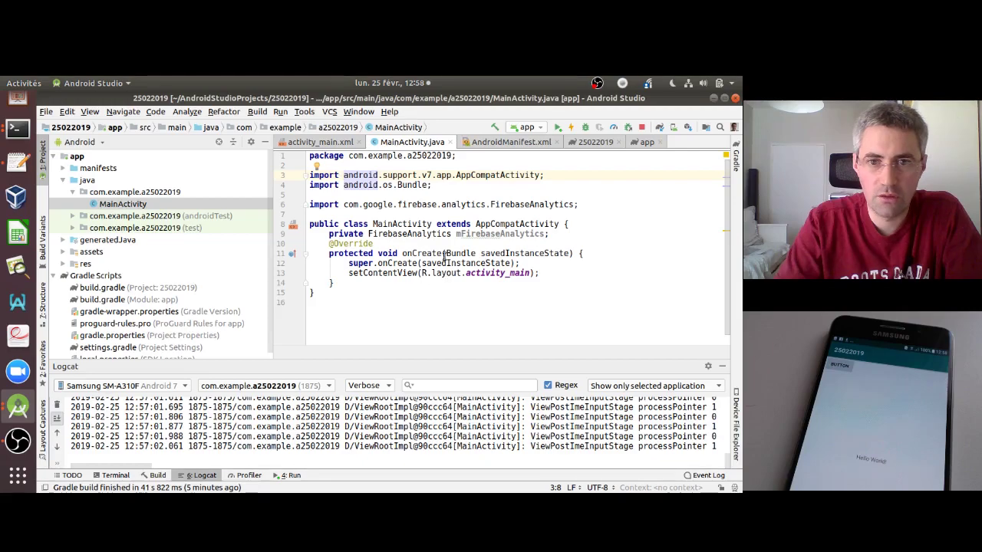
left_click(556, 275)
key("Return")
key("ctrl+v")
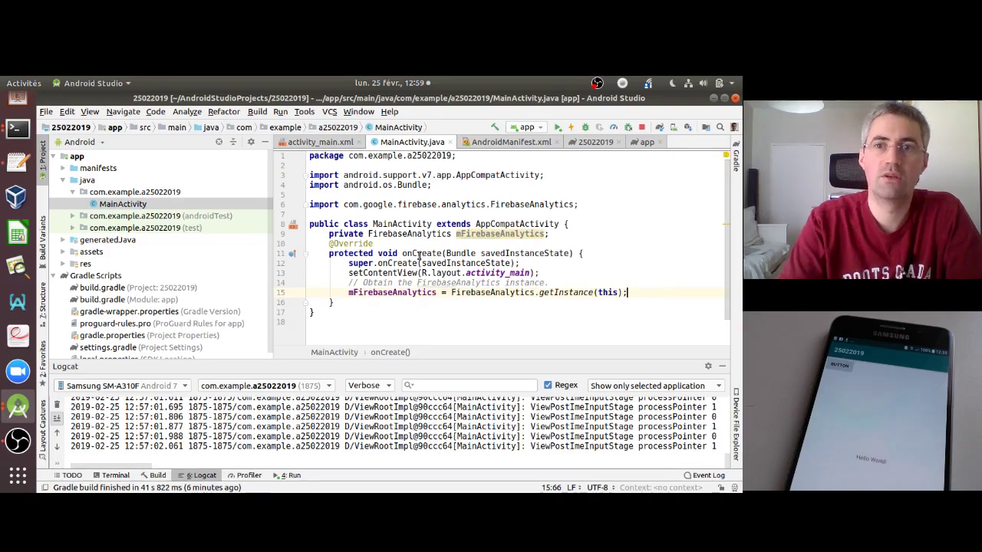
Run the app on the connected Samsung SM-A310F, then check the build output and Logcat.
left_click(558, 128)
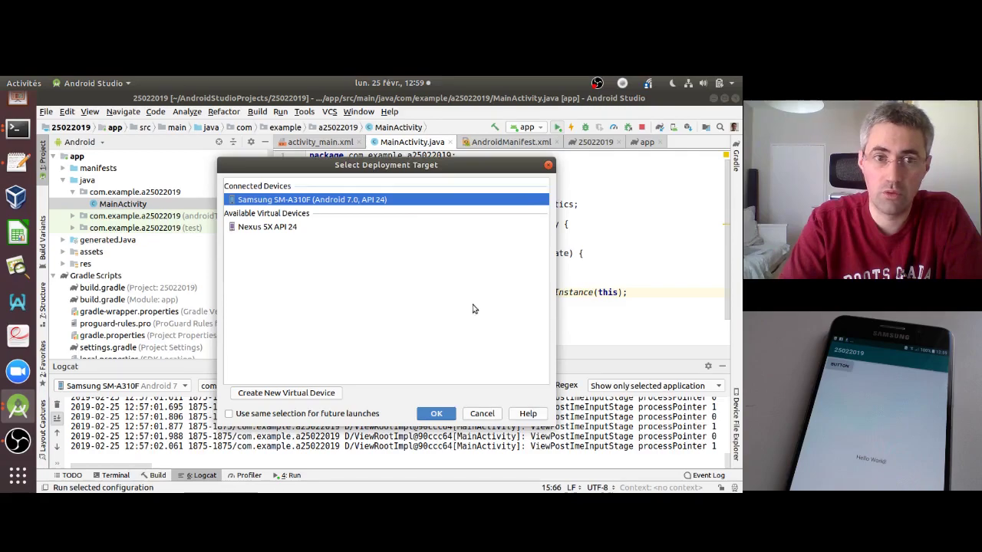
left_click(435, 414)
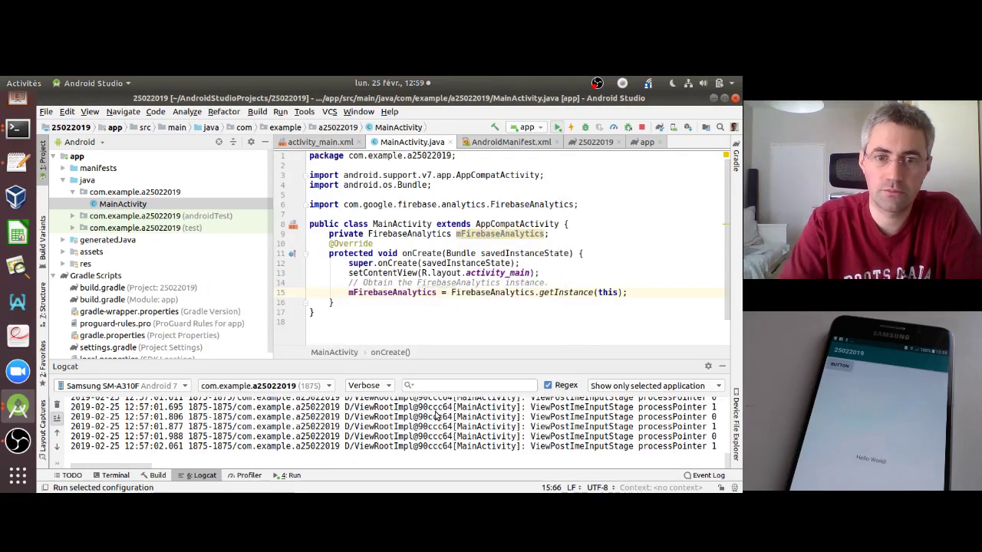
left_click(155, 475)
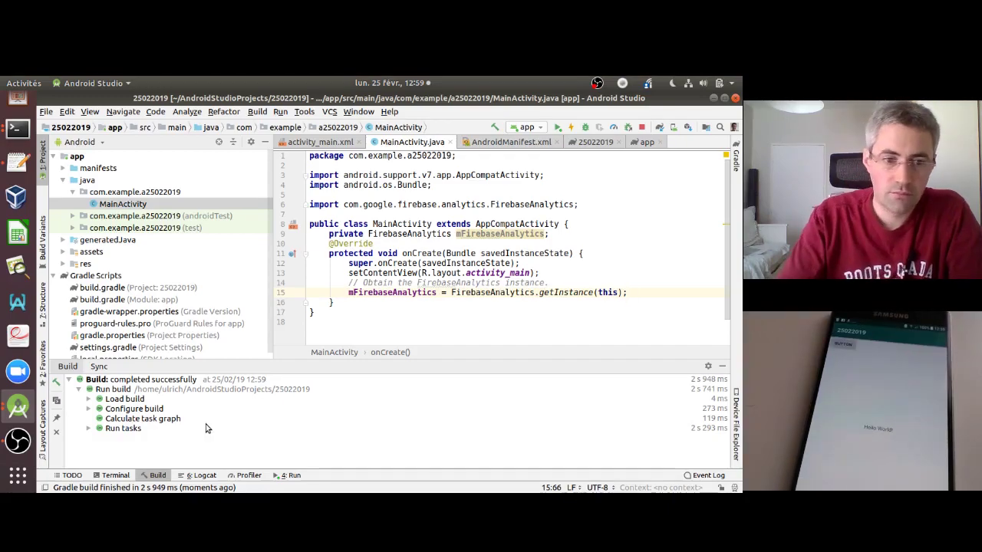
left_click(202, 476)
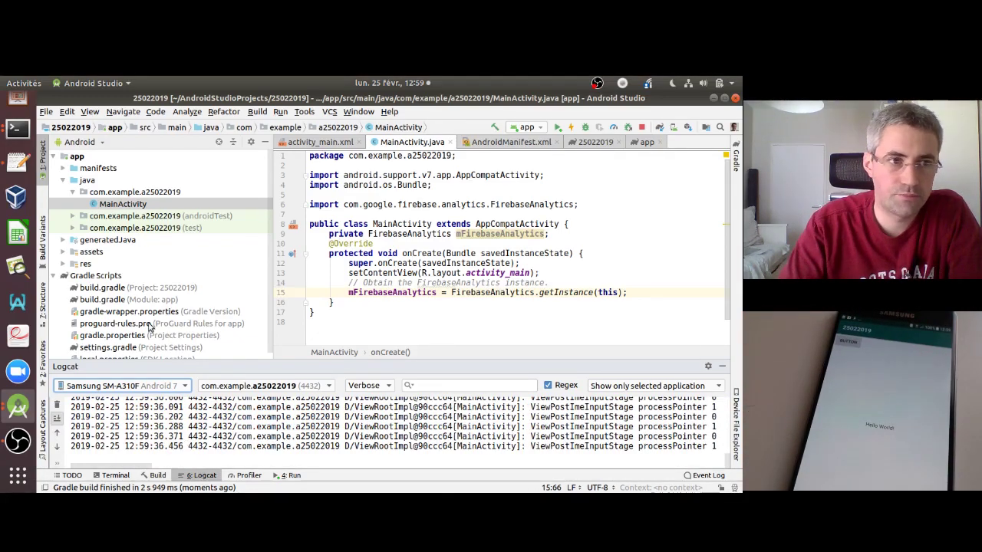
Return to Matomo's Visits Log in Firefox and reload it twice to look for hits from the app.
scroll(19, 108, "up", 4)
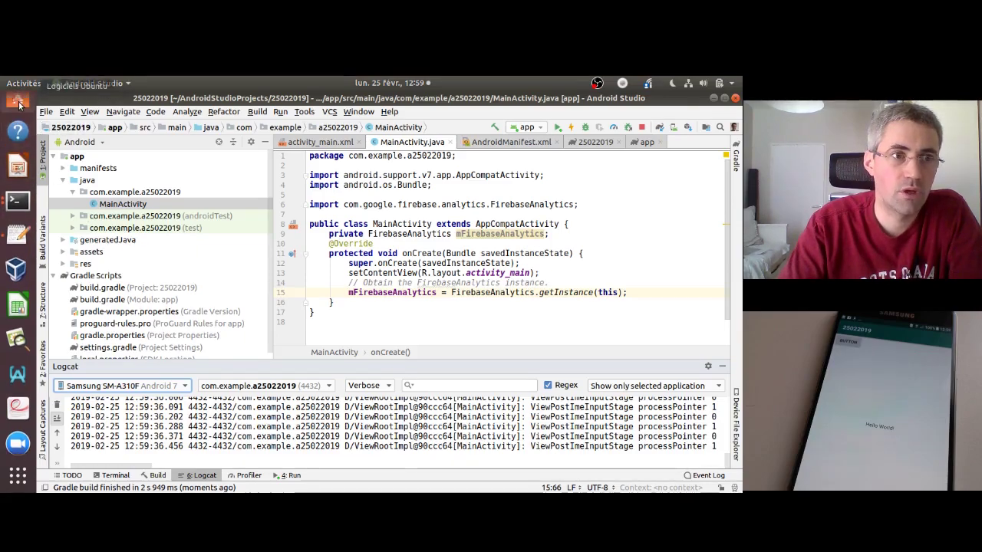
left_click(16, 123)
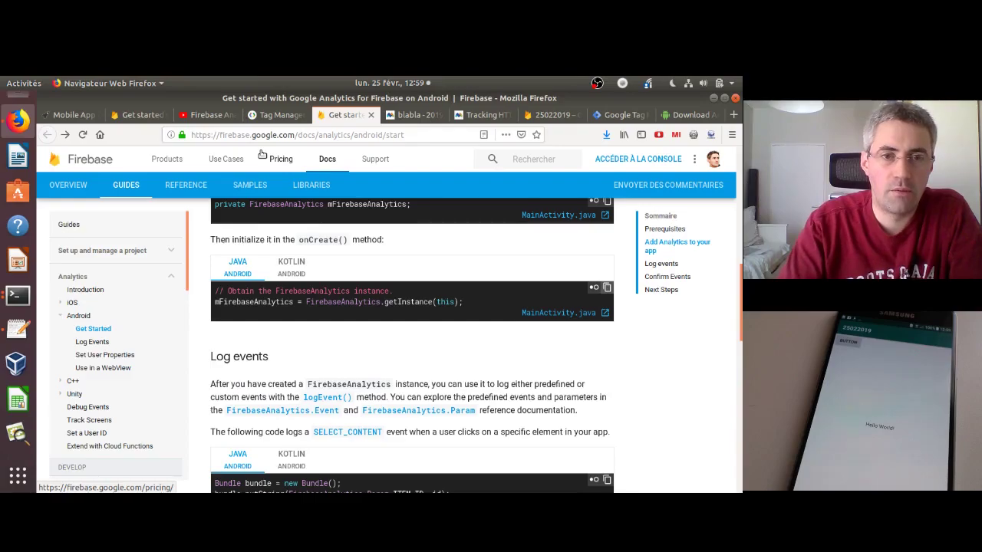
left_click(420, 115)
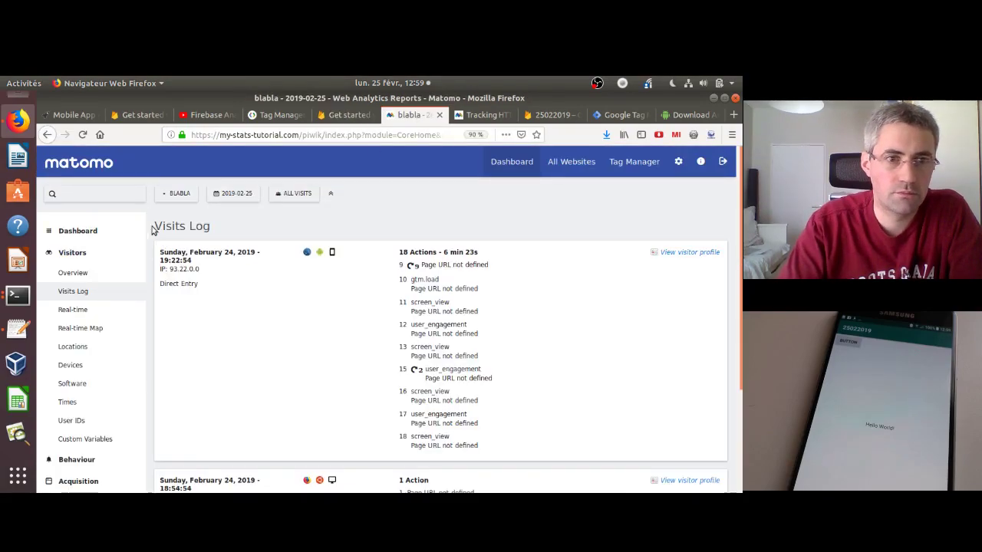
left_click(82, 135)
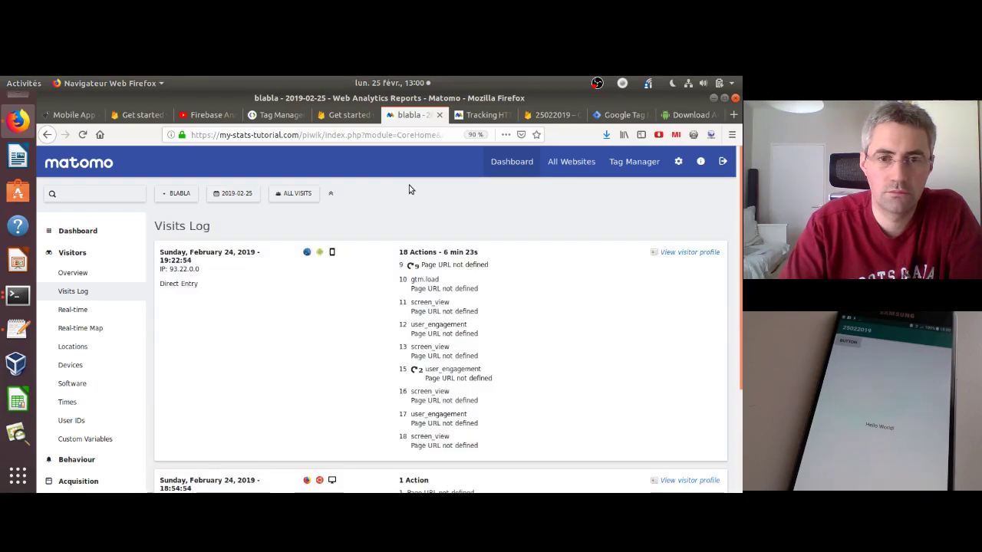
left_click(81, 136)
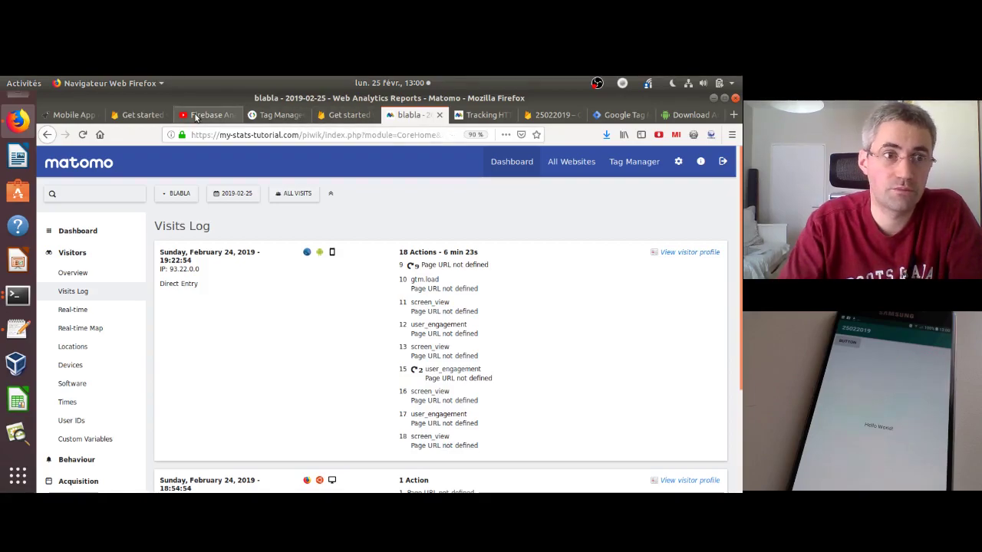
Read the Get Set and GO steps of the Blast Analytics article on mobile tracking with Firebase and GTM.
left_click(69, 115)
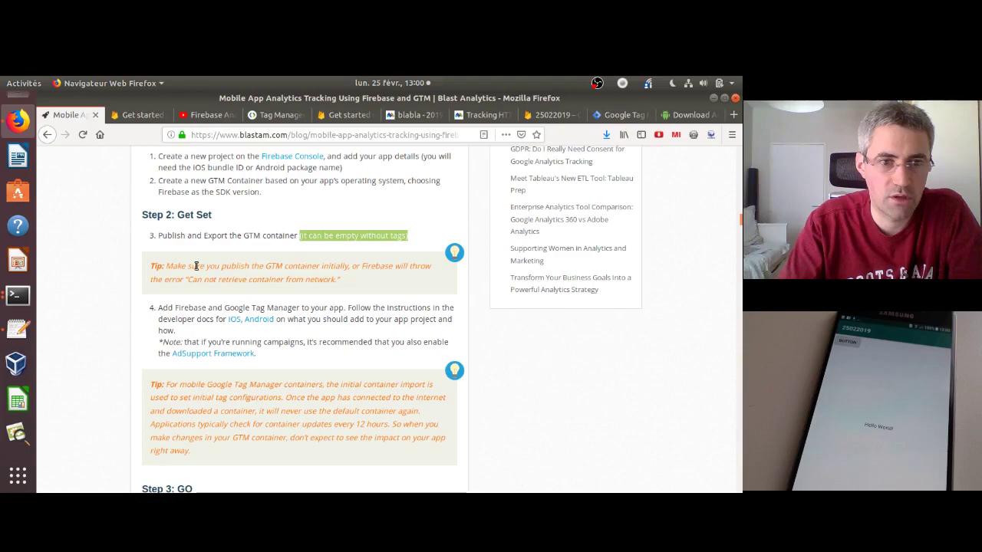
scroll(196, 269, "down", 1)
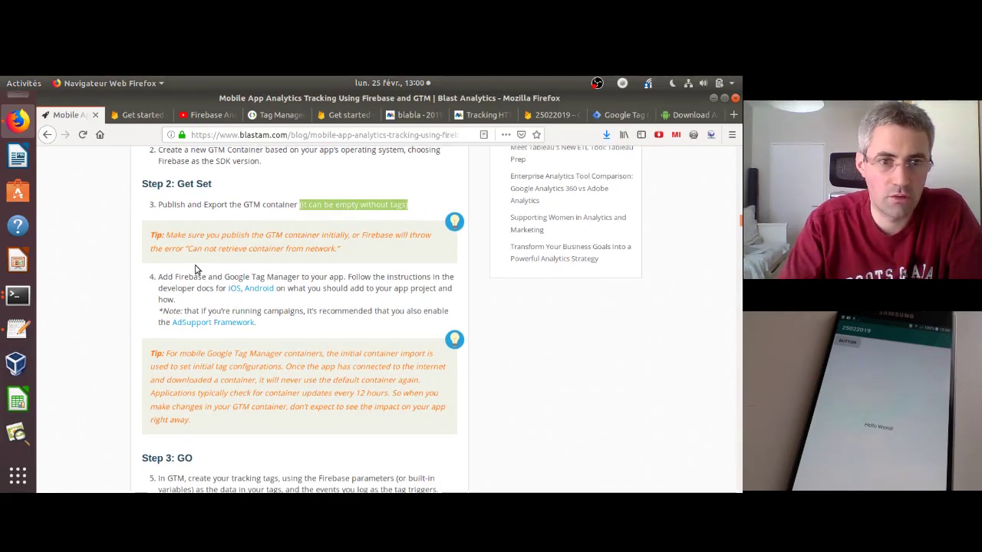
scroll(196, 267, "down", 4)
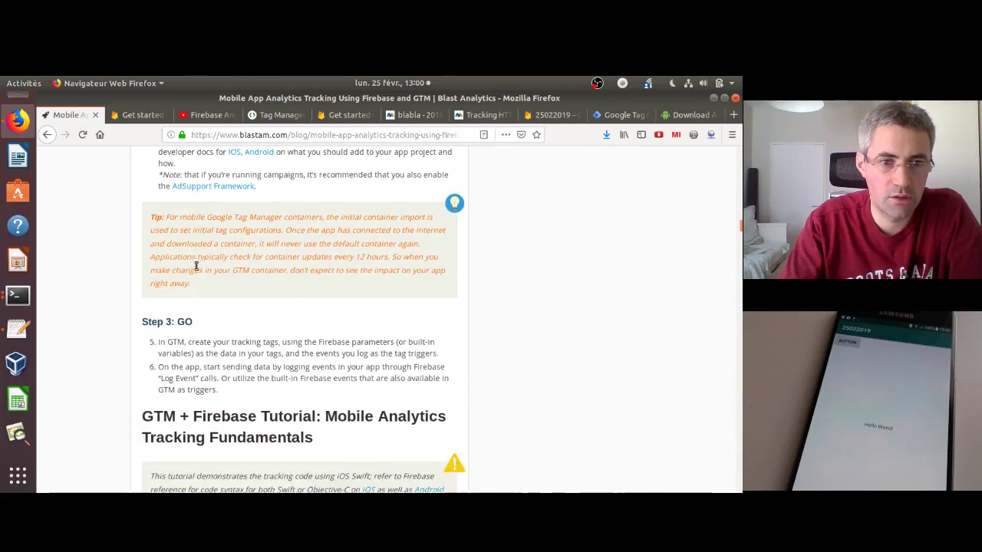
scroll(196, 266, "down", 3)
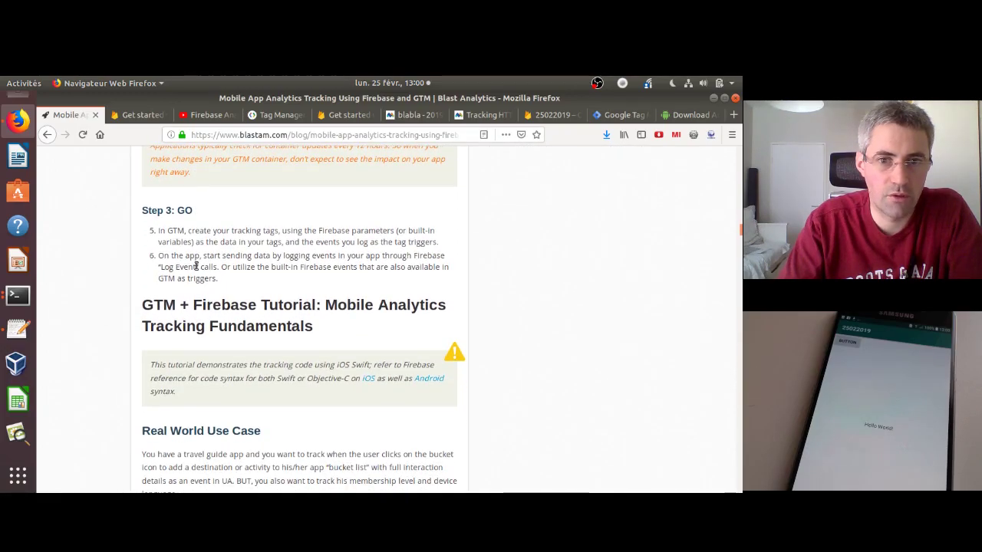
scroll(196, 266, "down", 2)
scroll(197, 266, "up", 4)
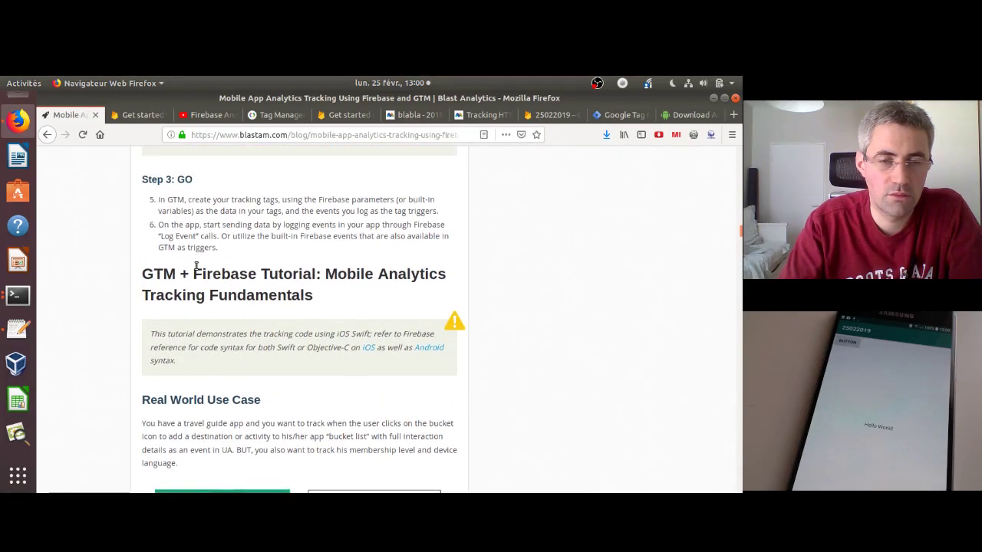
Review the prerequisites and the section on adding Google Tag Manager to a project in the Tag Manager for Android guide.
left_click(270, 123)
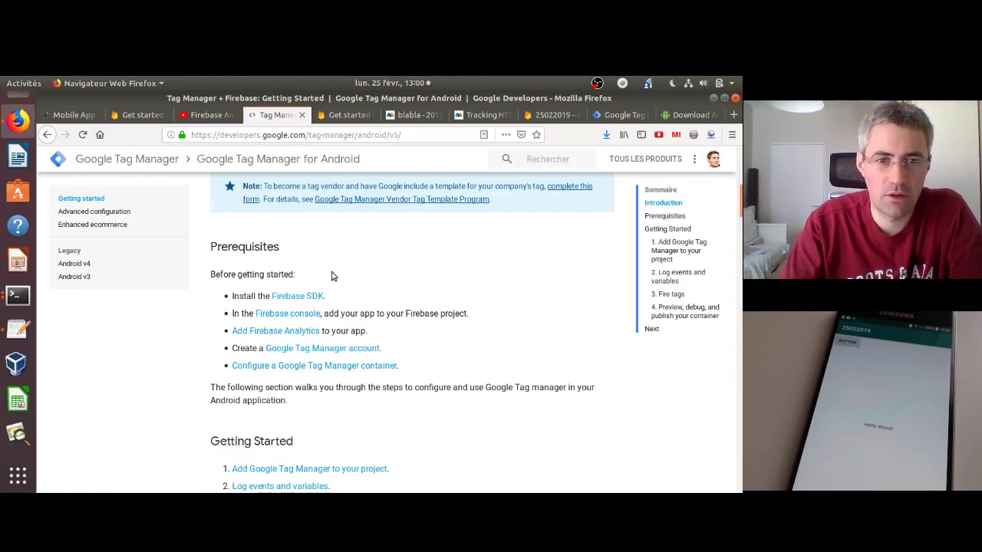
scroll(331, 275, "down", 2)
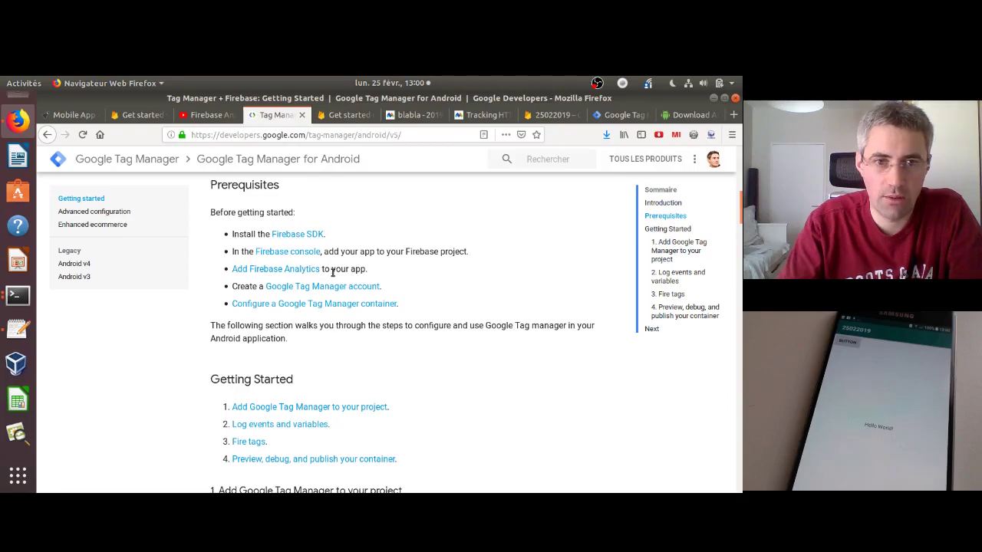
scroll(332, 272, "down", 4)
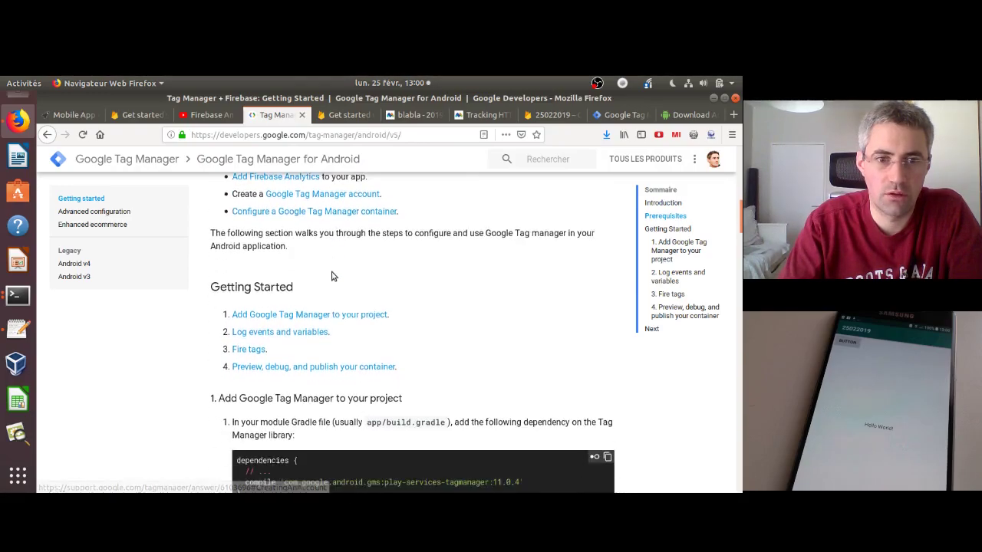
scroll(331, 274, "down", 1)
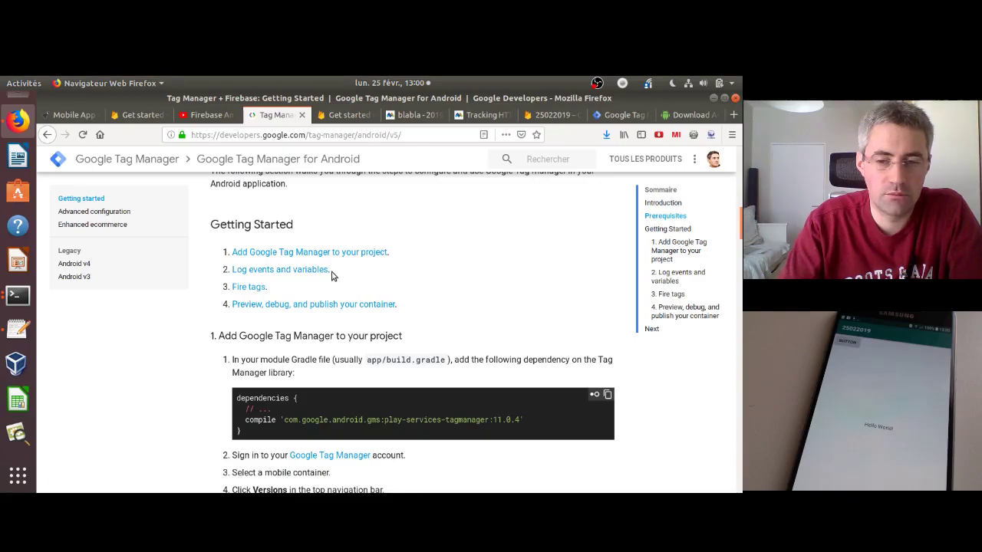
scroll(332, 275, "down", 2)
scroll(332, 273, "down", 4)
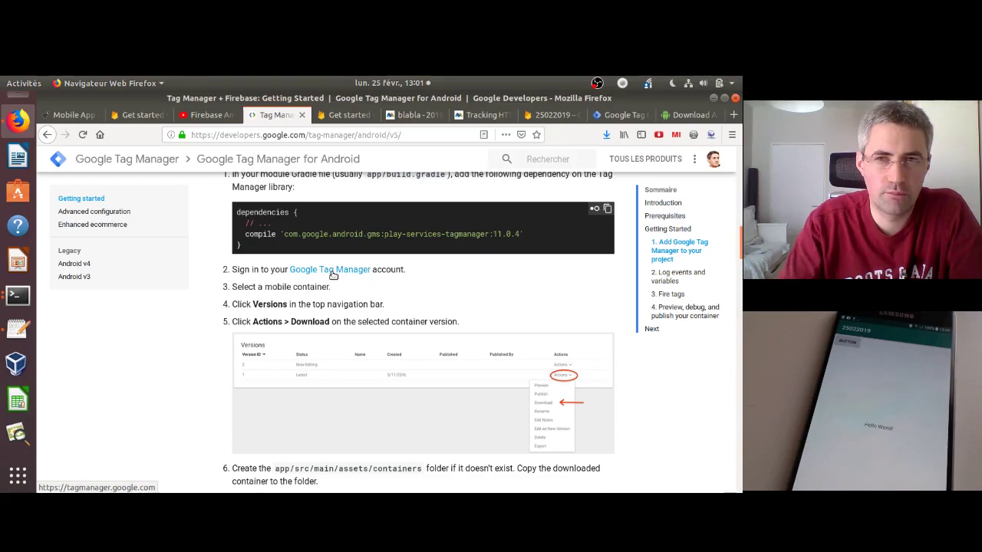
In the Google Tag Manager workspace, publish the container as a new version without a name or description.
left_click(618, 115)
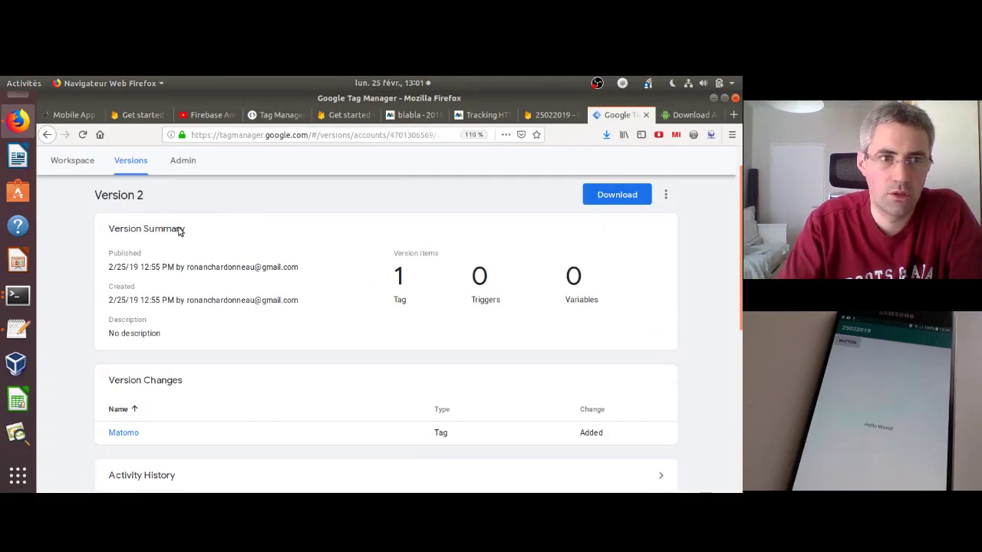
left_click(81, 167)
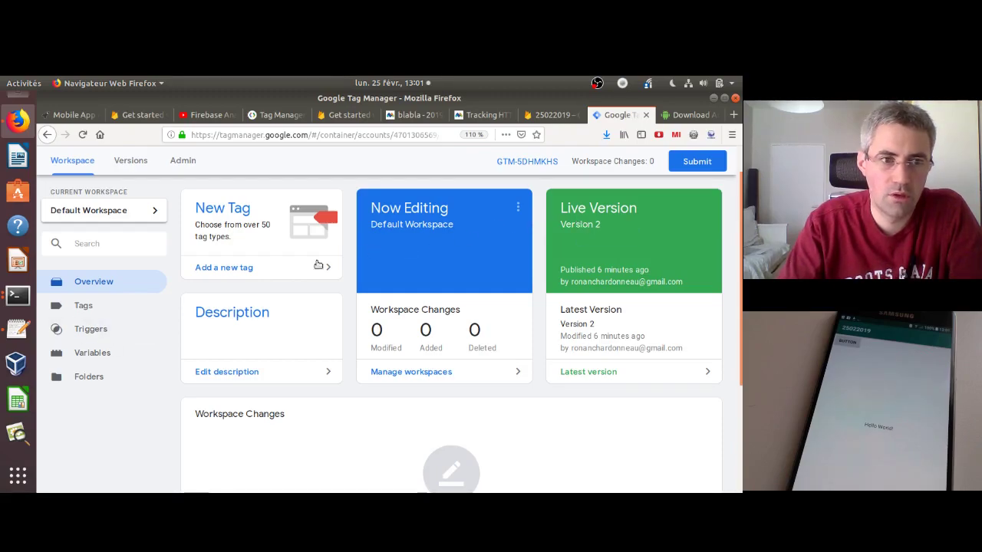
left_click(690, 162)
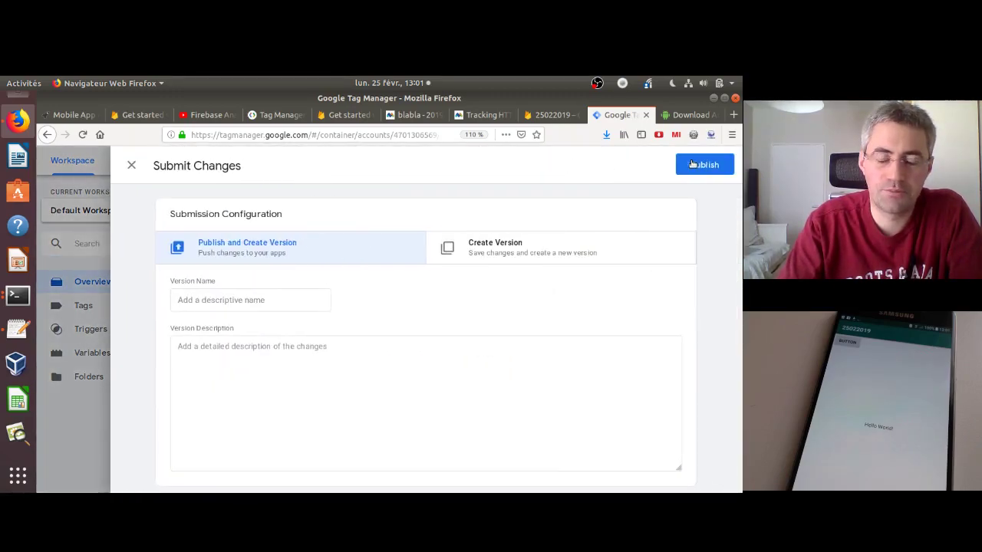
left_click(699, 165)
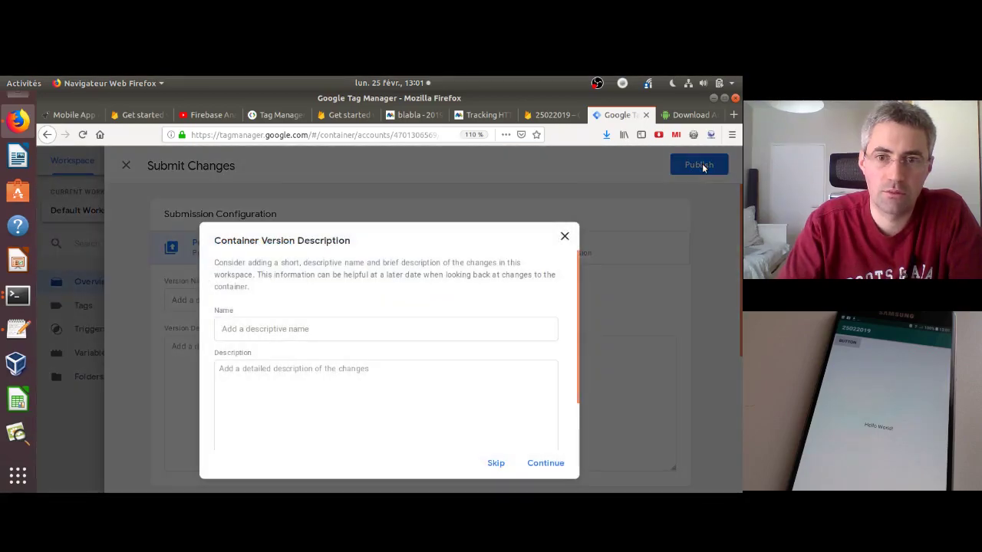
left_click(543, 464)
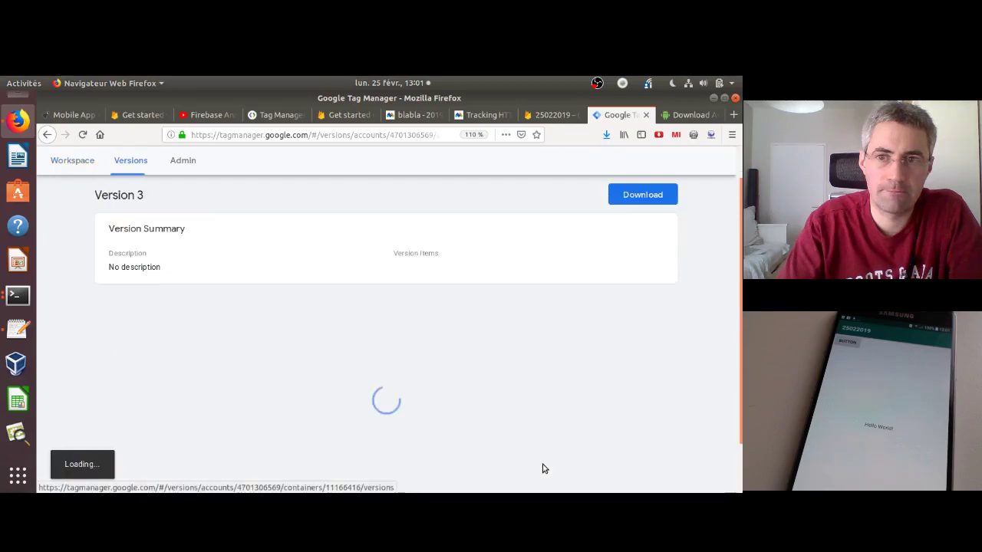
Open the Share Preview dialog for Version 3 of the container, ready for its Application ID.
left_click(665, 194)
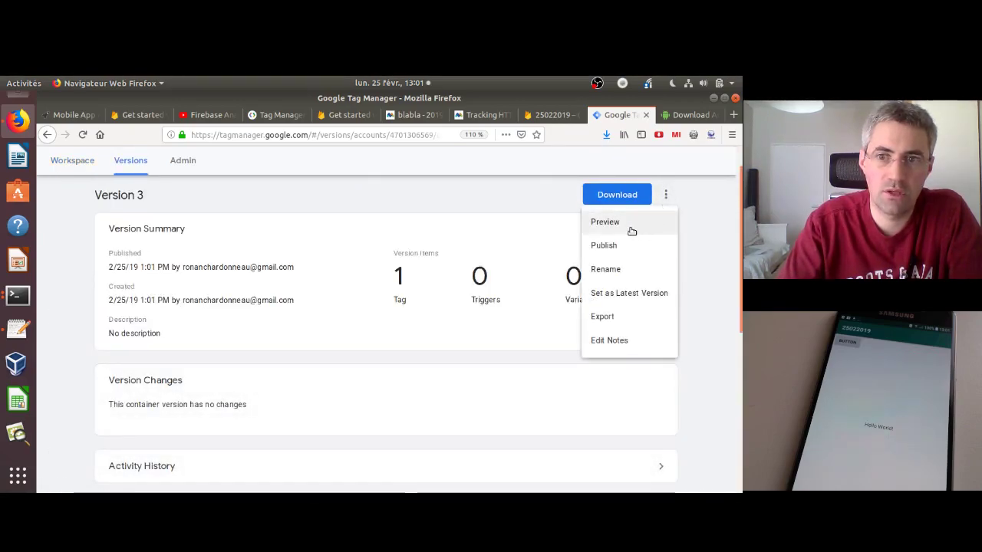
left_click(632, 230)
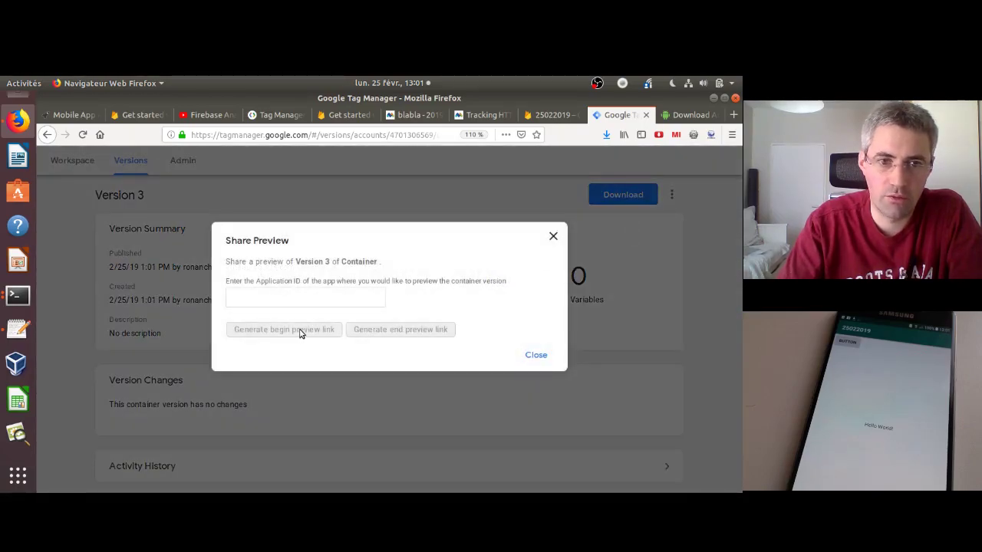
left_click(289, 294)
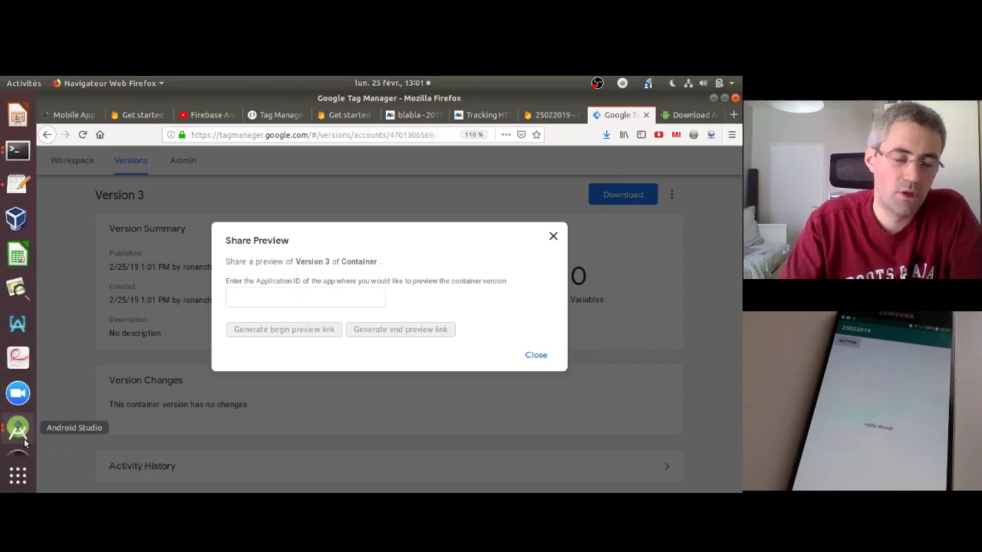
Switch to Android Studio and copy the package name com.example.a25022019 from AndroidManifest.xml.
left_click(23, 441)
left_click(87, 343)
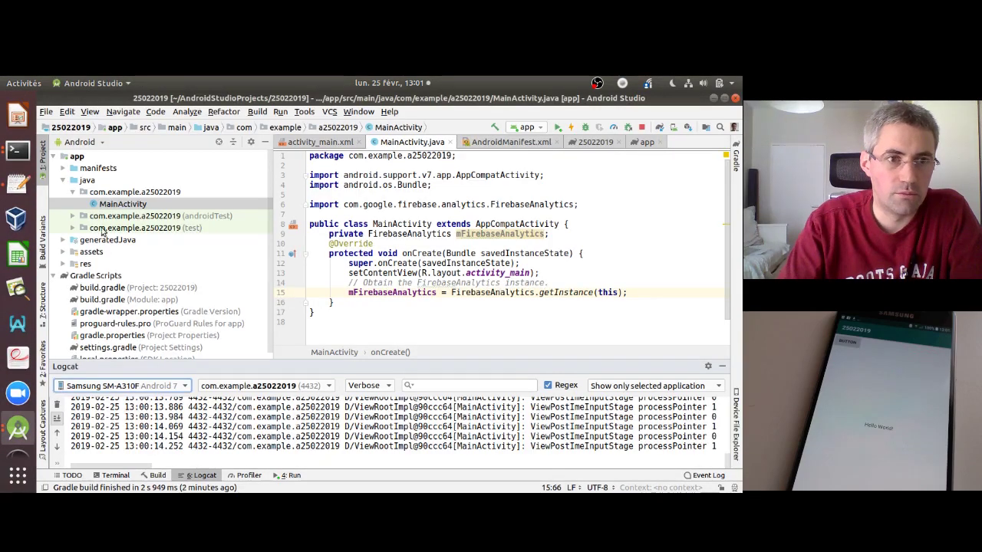
left_click(63, 168)
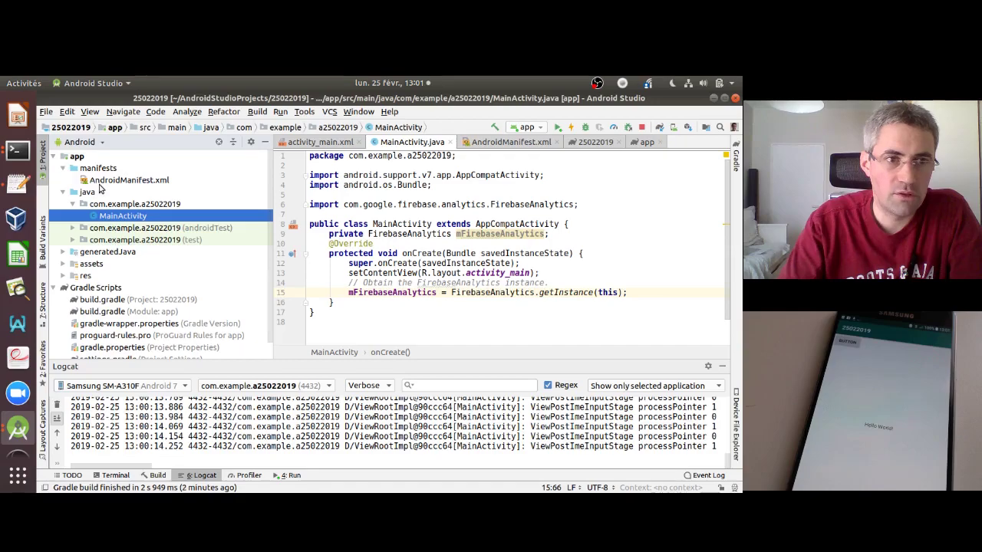
left_click(99, 183)
double_click(99, 183)
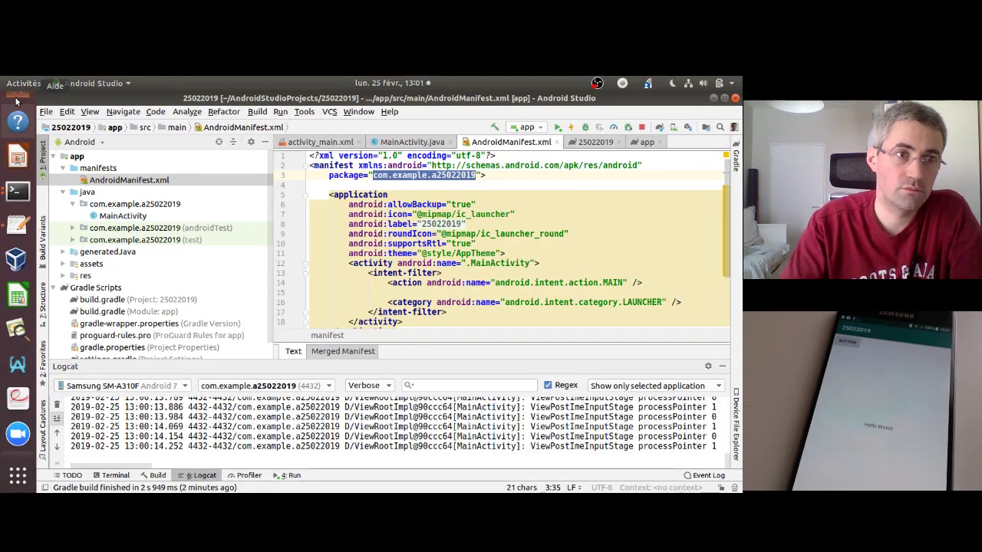
Back in Firefox, set the preview's Application ID to com.example.a25022019 and generate the begin preview link with its QR code.
left_click(17, 144)
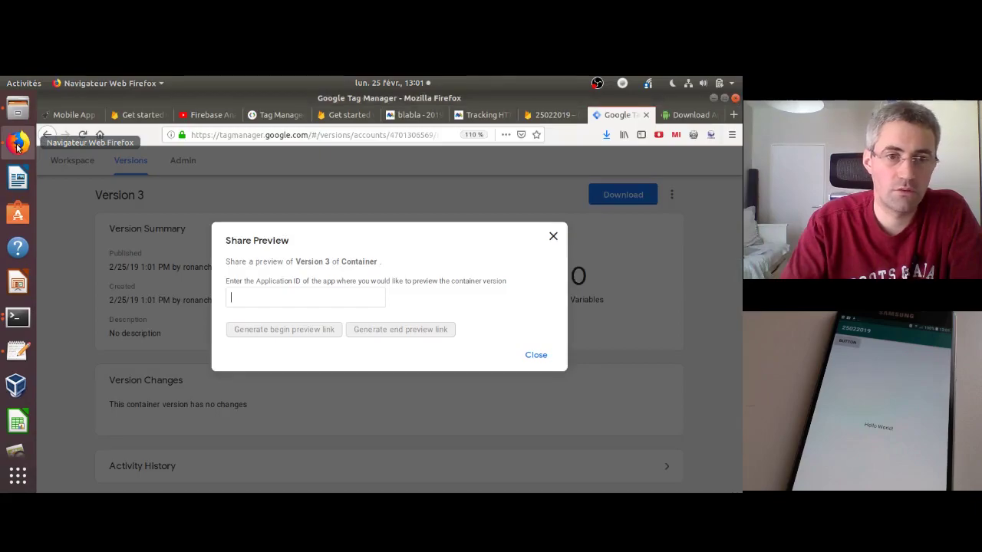
type("com.example.a25022019")
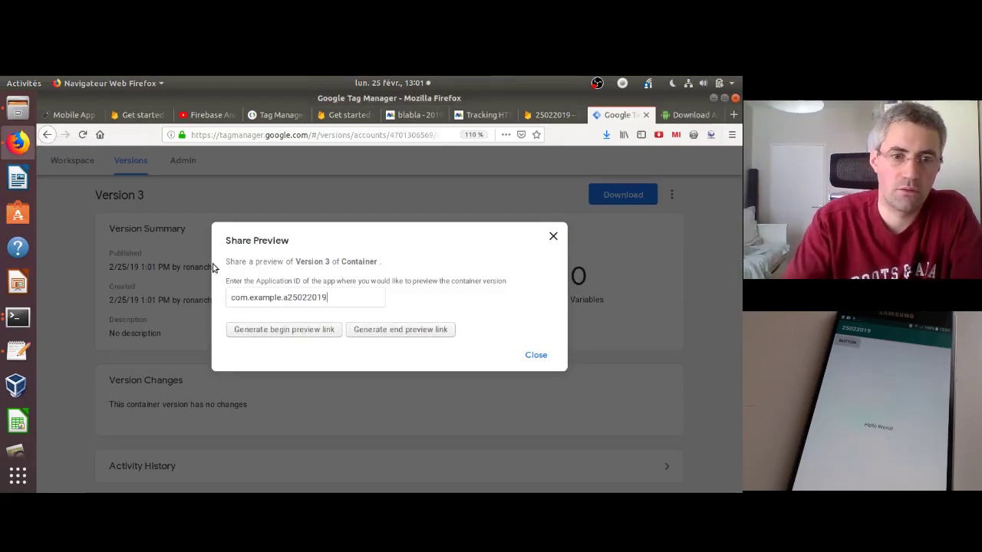
left_click(295, 330)
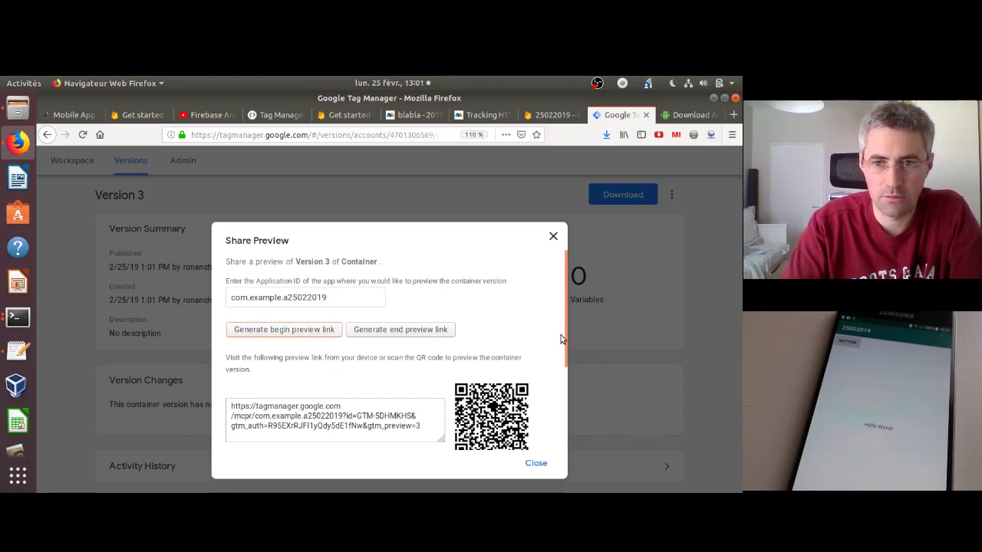
left_click_drag(566, 339, 567, 365)
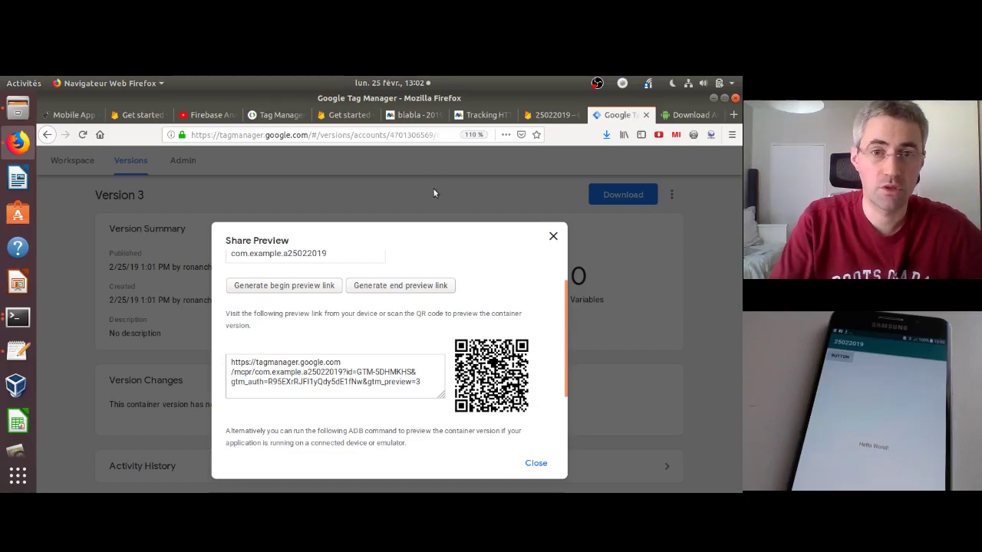
Check the app's Logcat output in Android Studio, then reload Matomo's Visits Log in Firefox to look for new hits.
left_click(411, 115)
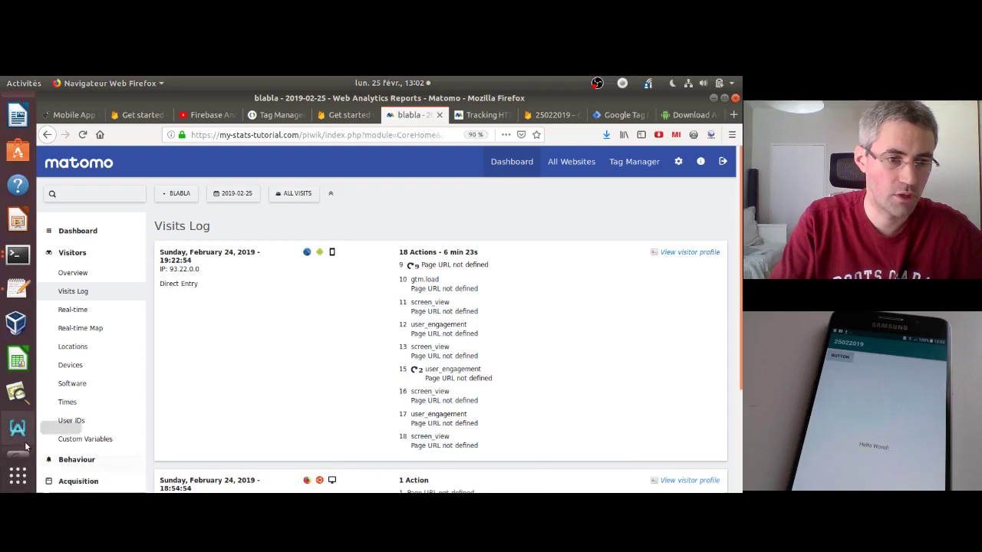
scroll(19, 452, "down", 3)
left_click(18, 410)
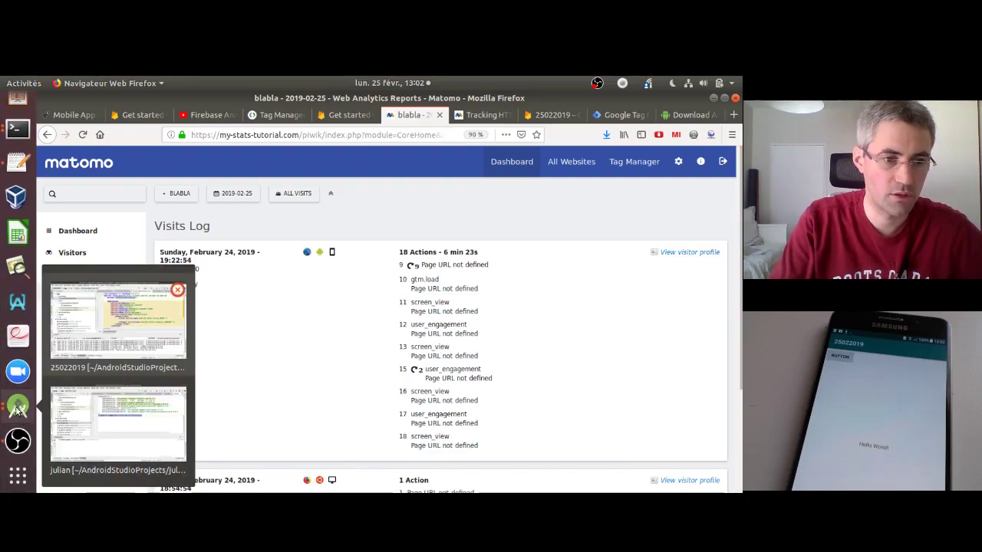
left_click(127, 349)
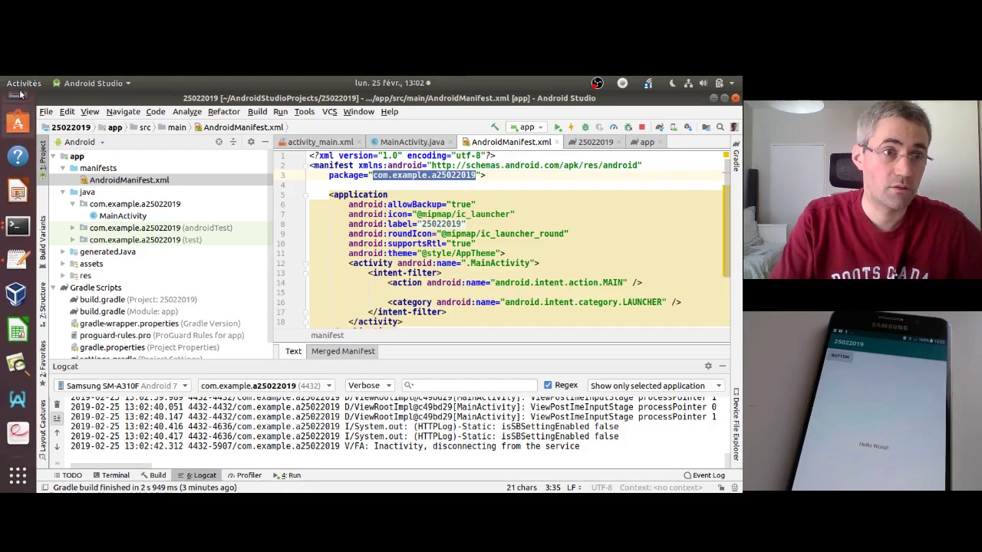
scroll(17, 122, "up", 3)
left_click(17, 138)
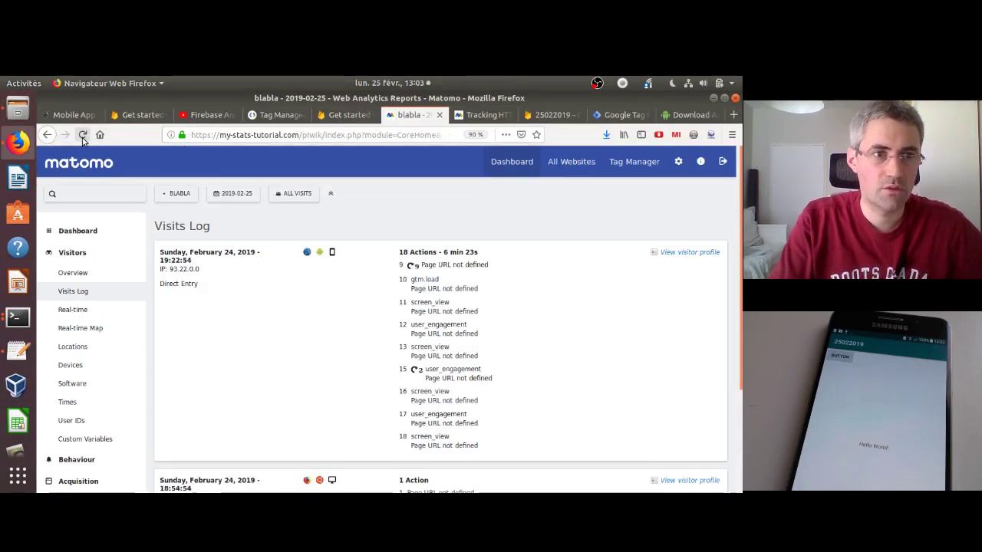
left_click(83, 136)
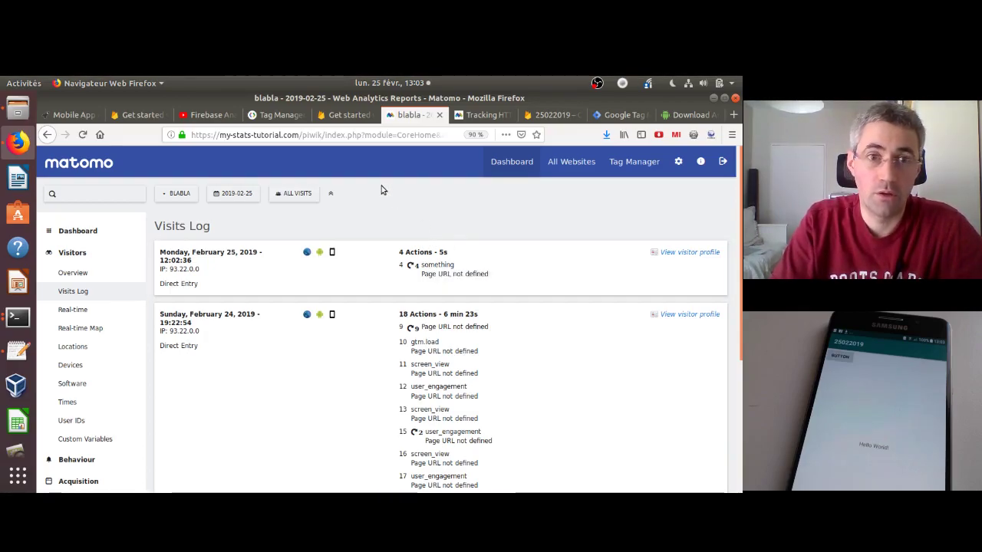
Close the Share Preview dialog in Google Tag Manager and open the Matomo tag from the workspace's tags.
left_click(597, 117)
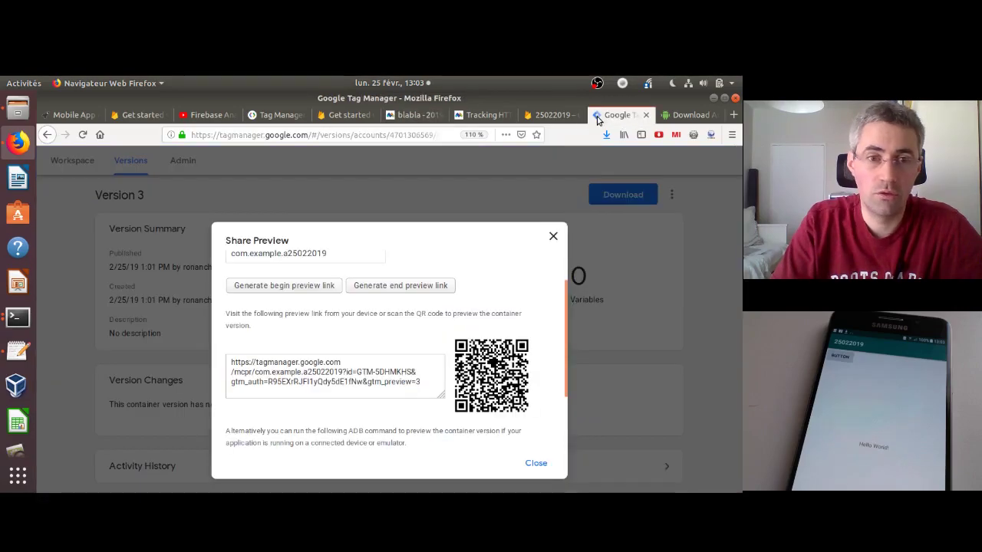
left_click(553, 237)
left_click(71, 161)
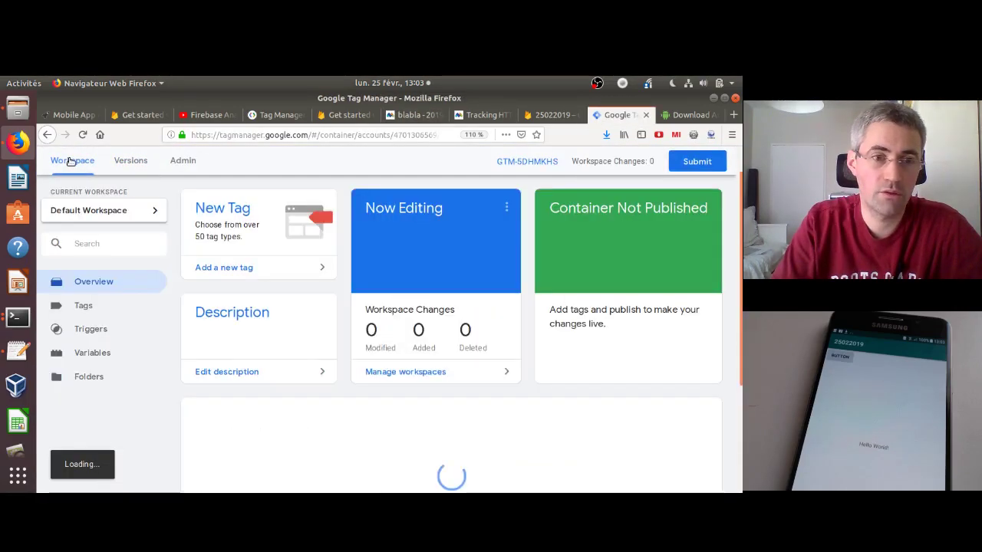
left_click(111, 305)
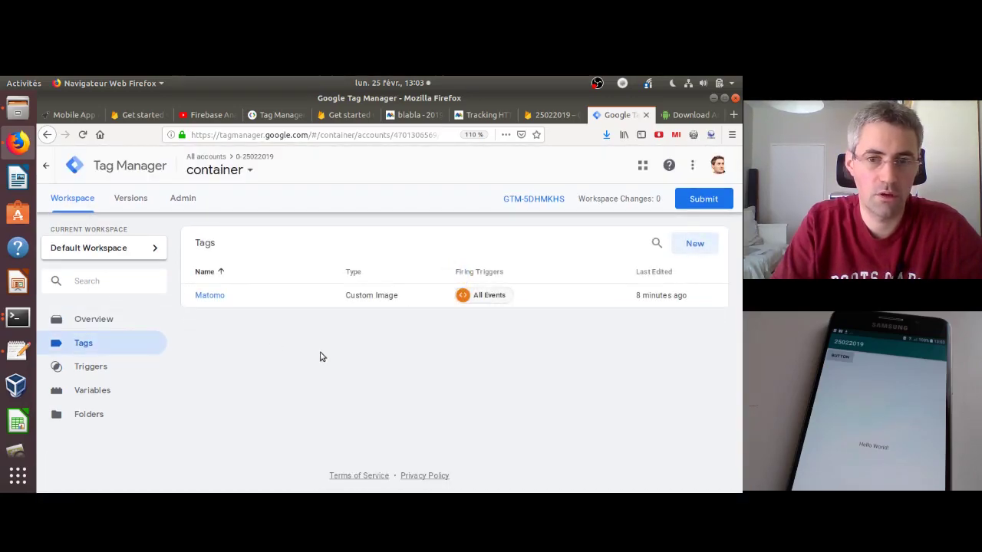
left_click(209, 295)
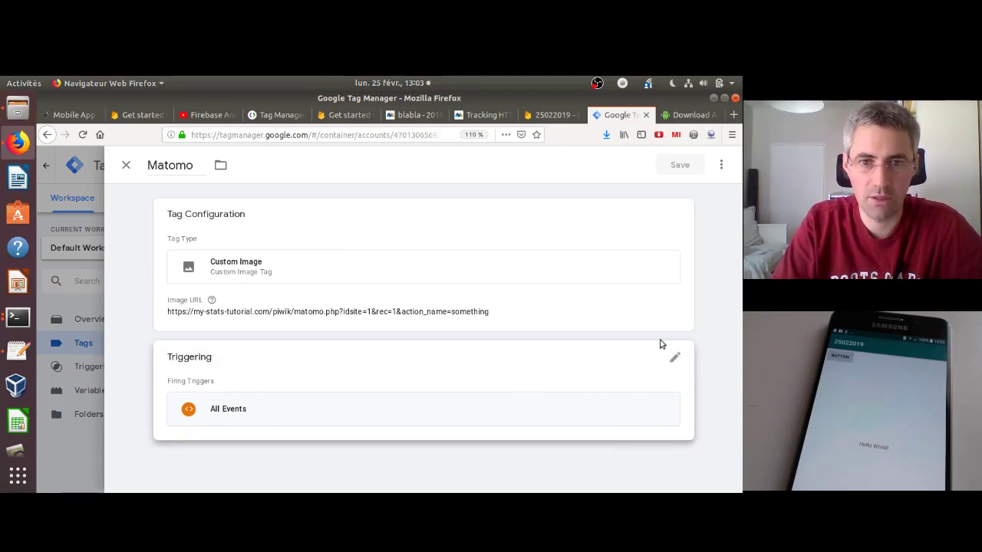
In the Matomo tag's Image URL, replace the action_name value "something" with the {{Event Name}} variable.
left_click(674, 219)
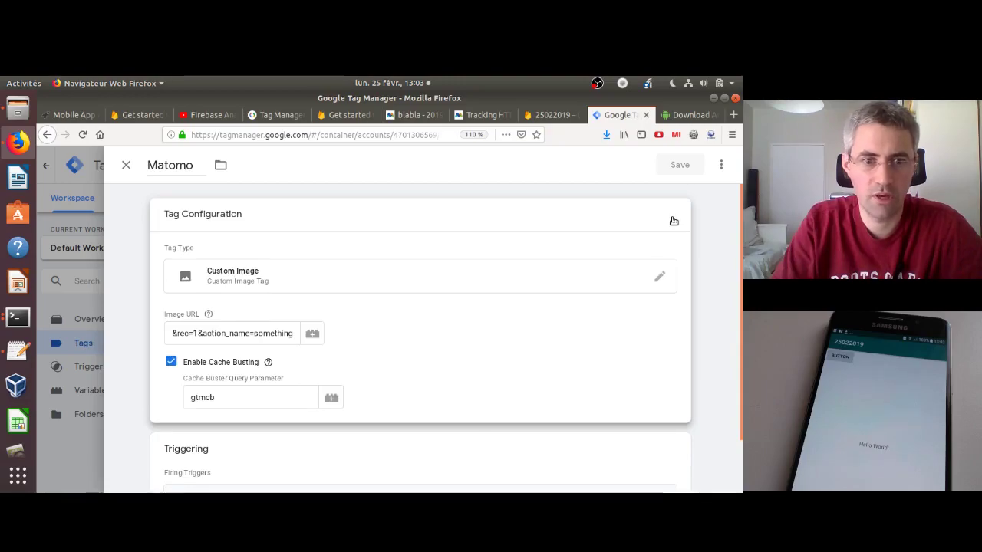
left_click(274, 333)
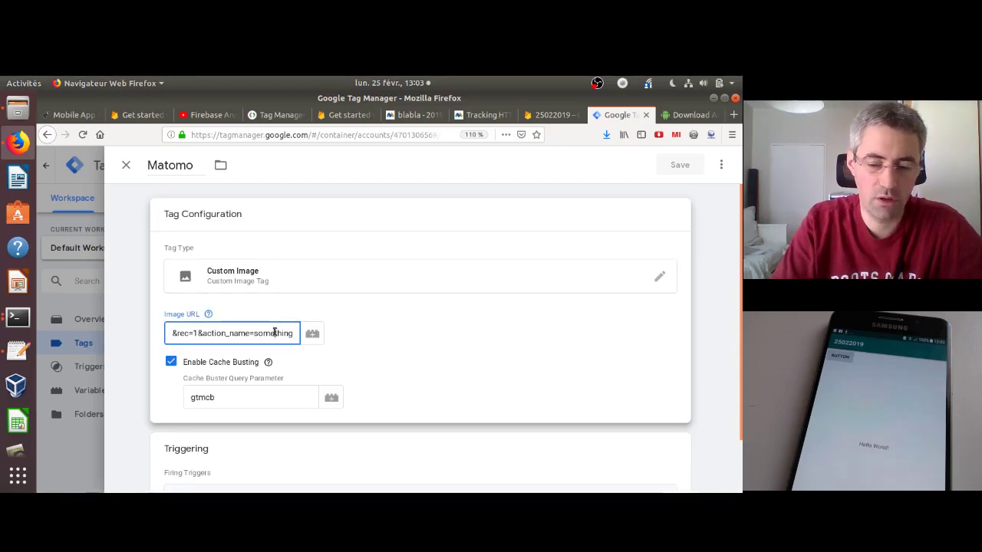
double_click(274, 333)
key("BackSpace")
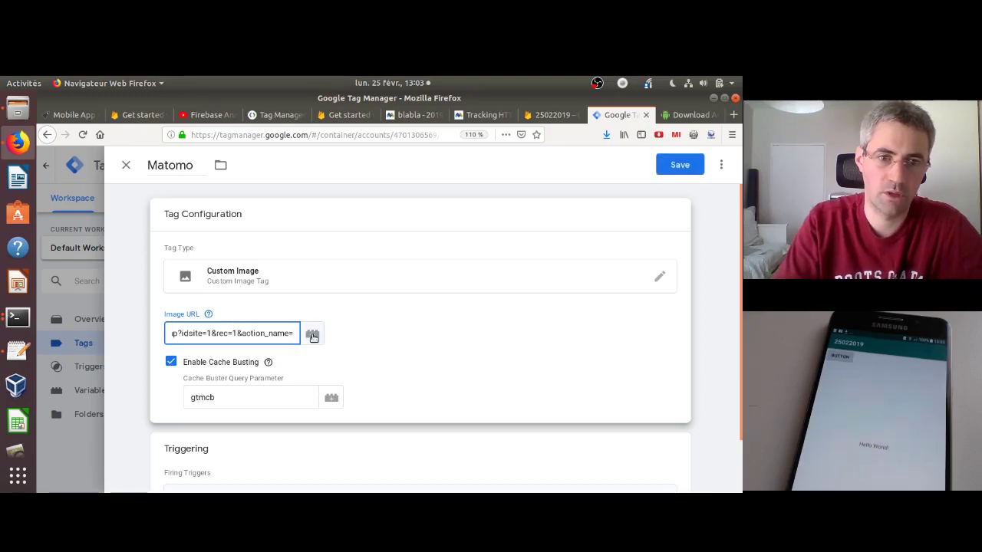
left_click(312, 335)
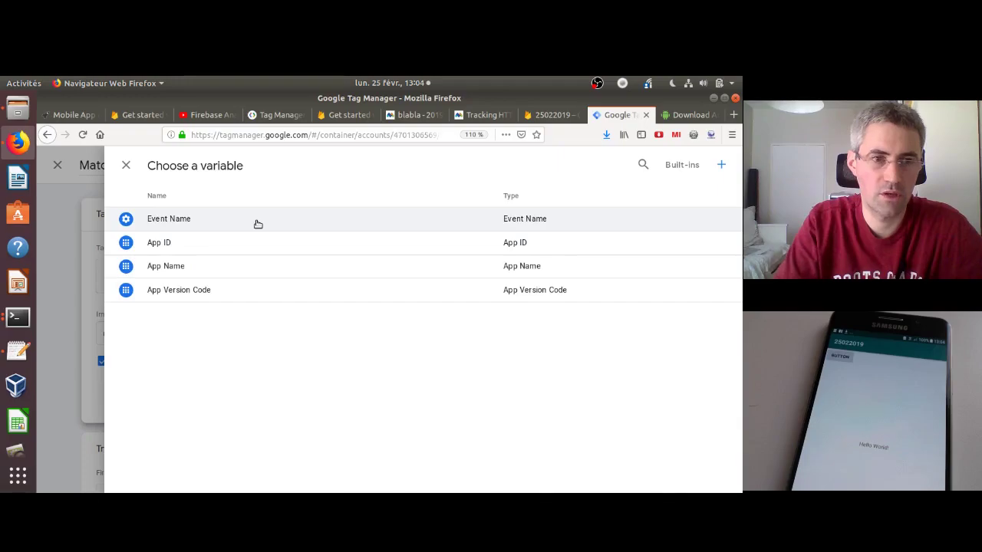
left_click(258, 224)
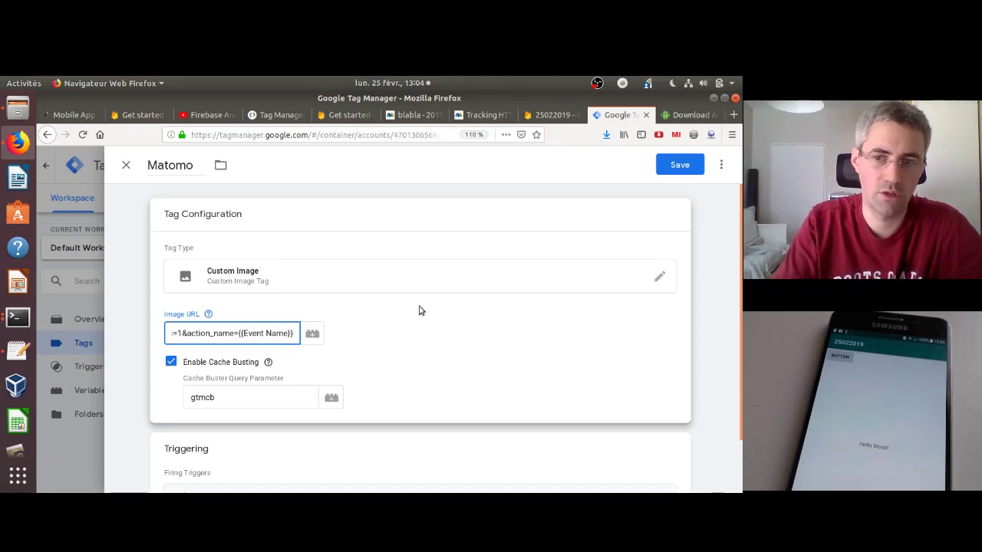
Start a new firing trigger for the Matomo tag and review the available Firebase trigger types without choosing one.
scroll(738, 246, "down", 1)
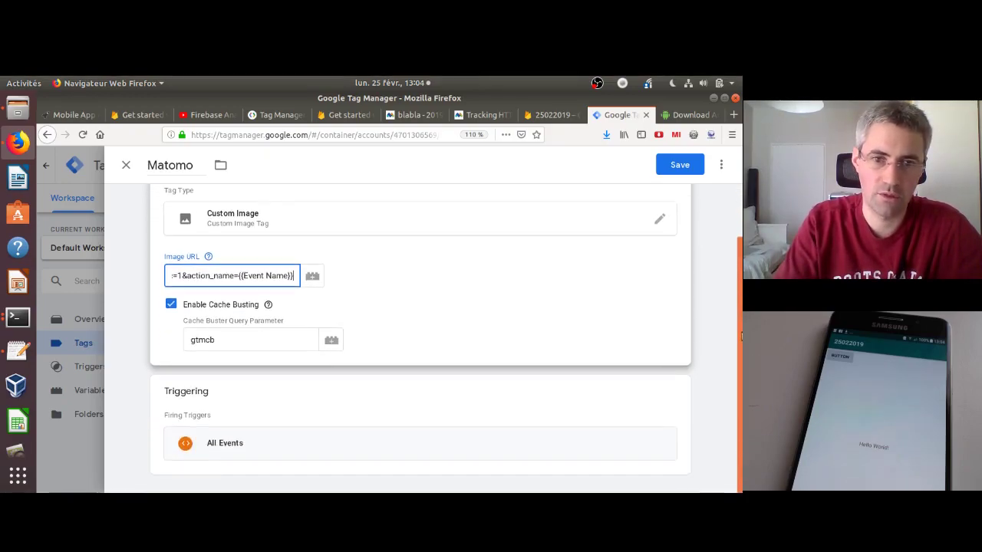
left_click(667, 392)
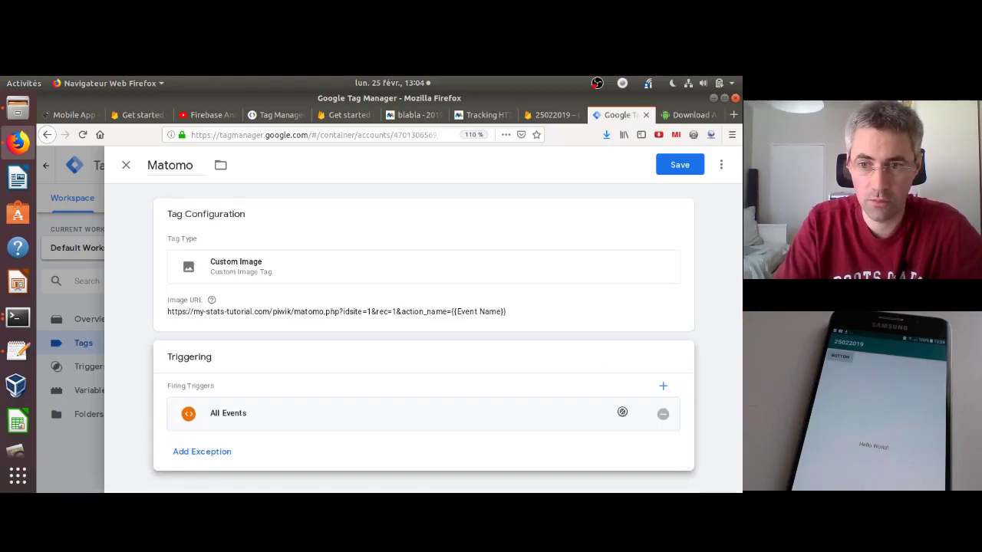
left_click(664, 386)
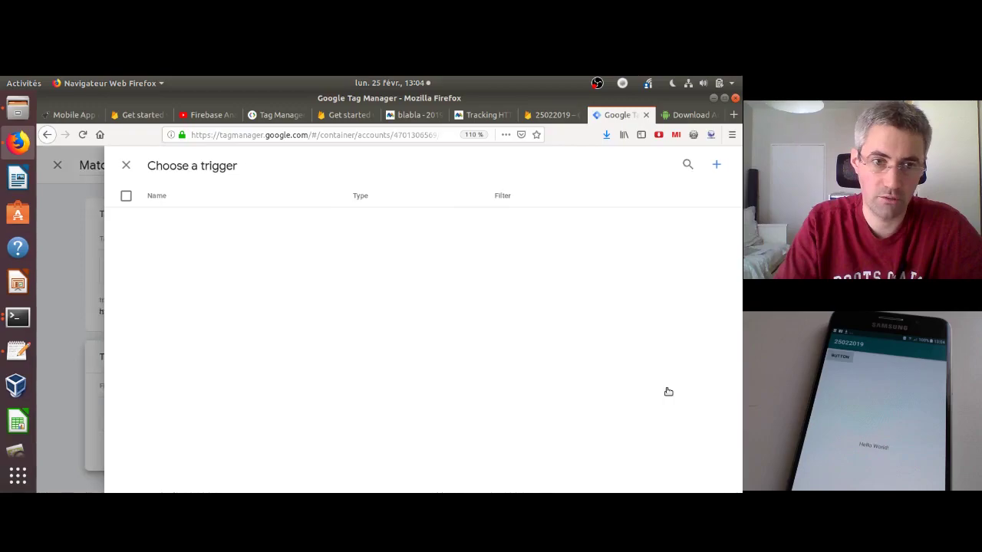
left_click(717, 166)
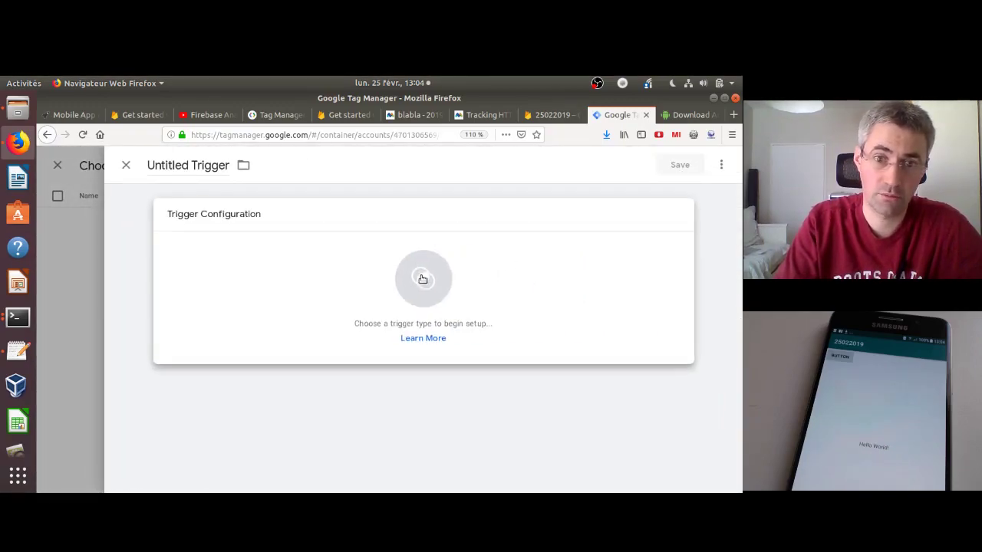
left_click(422, 279)
left_click_drag(739, 250, 741, 226)
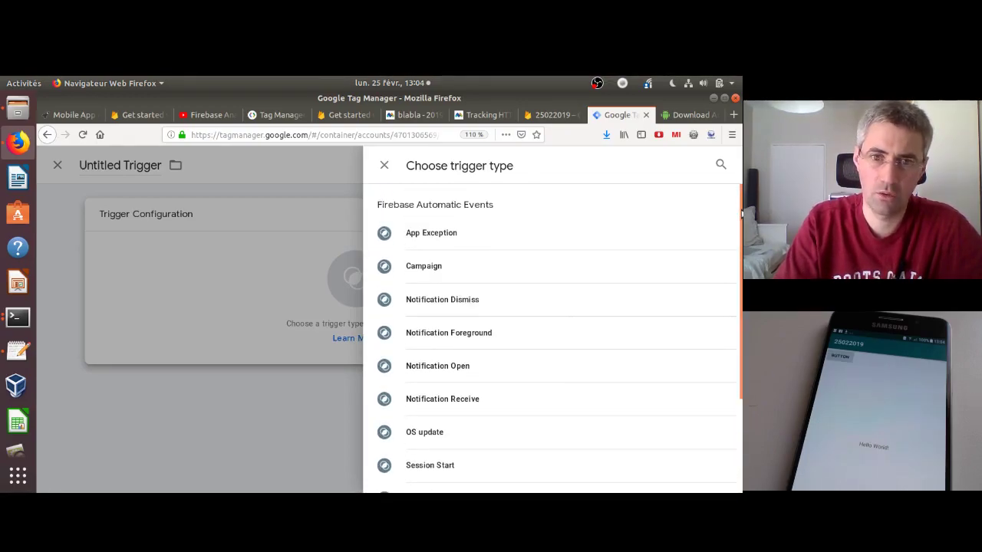
left_click(383, 165)
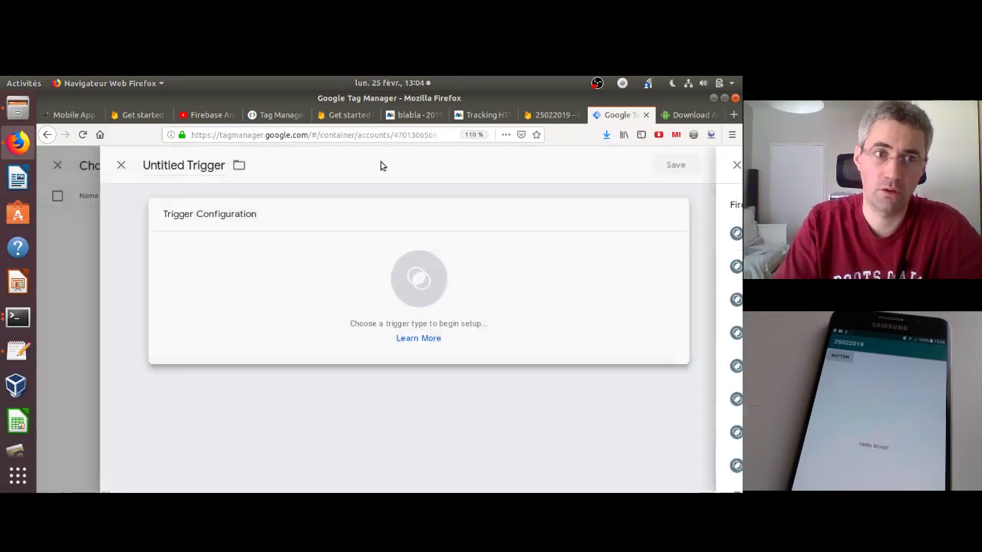
Abandon the new trigger and the trigger selection, then save the Matomo tag.
left_click(128, 165)
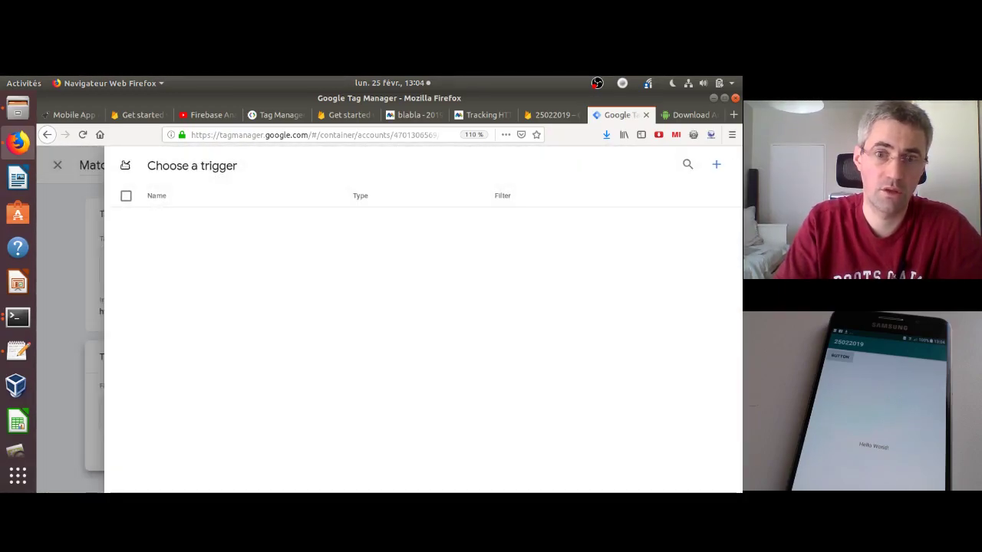
left_click(127, 166)
left_click(671, 160)
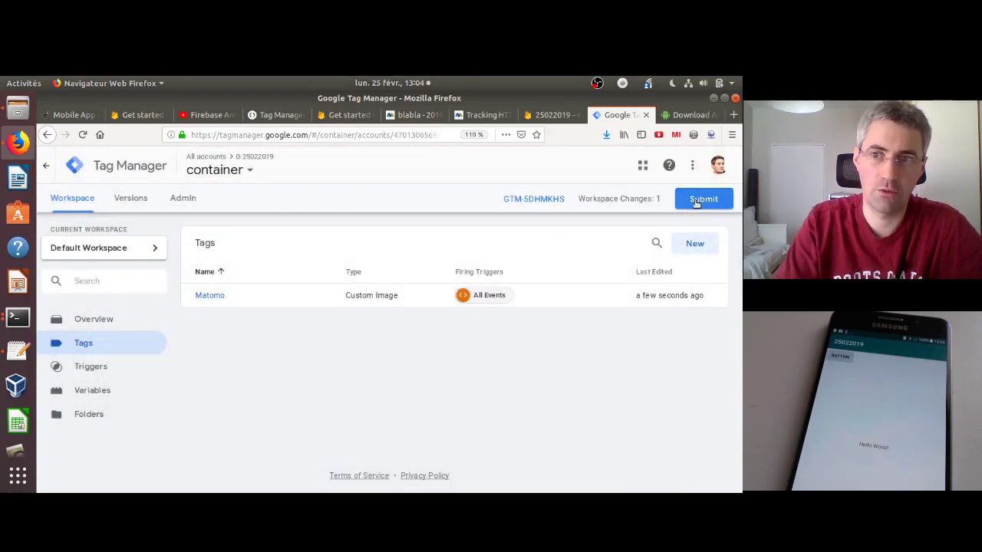
Submit the workspace changes and publish them as a new container version without a name or description.
left_click(696, 202)
left_click(694, 165)
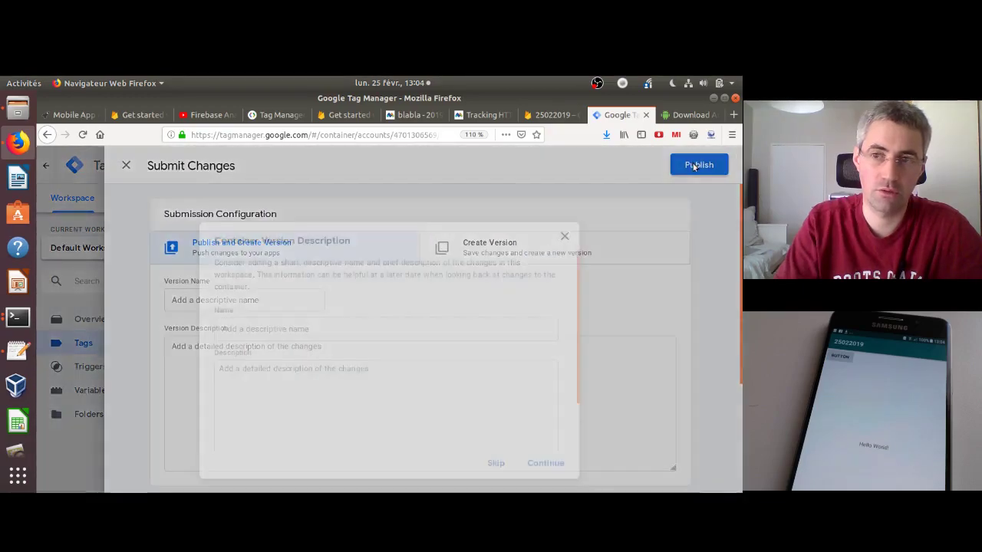
left_click(539, 464)
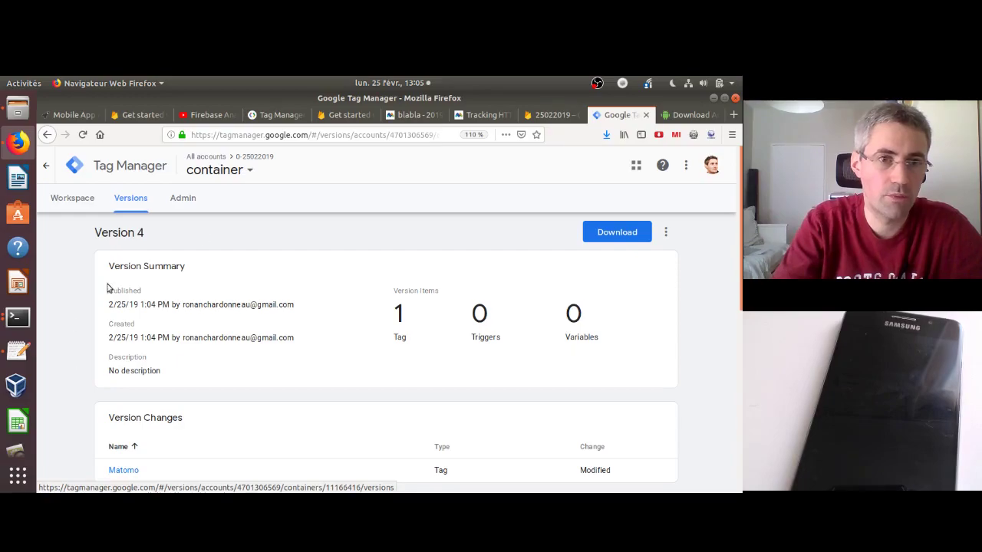
Reload Matomo's Visits Log and examine the action names recorded for the February 25 and February 24 visits, reloading again for new hits.
left_click(414, 115)
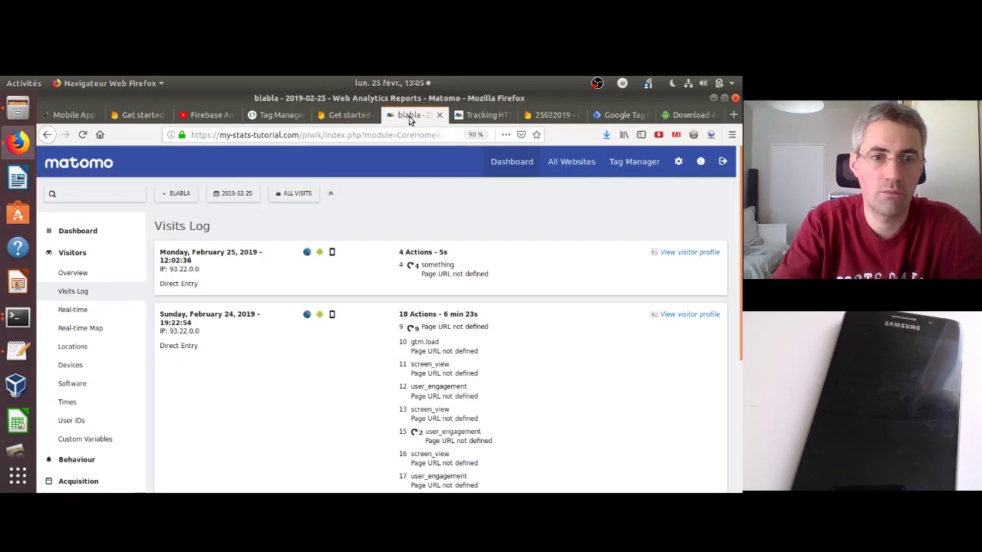
left_click(84, 135)
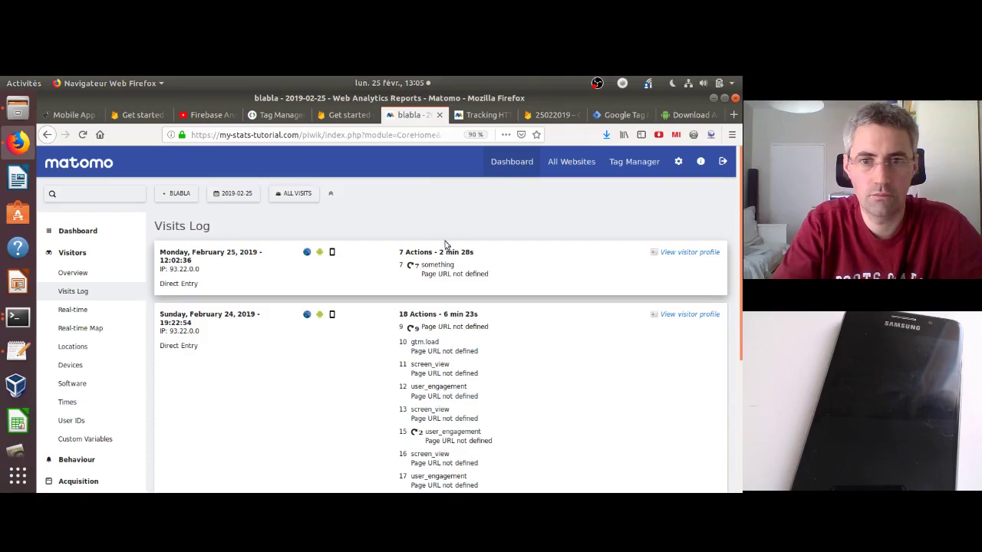
scroll(494, 201, "down", 1)
scroll(494, 201, "up", 1)
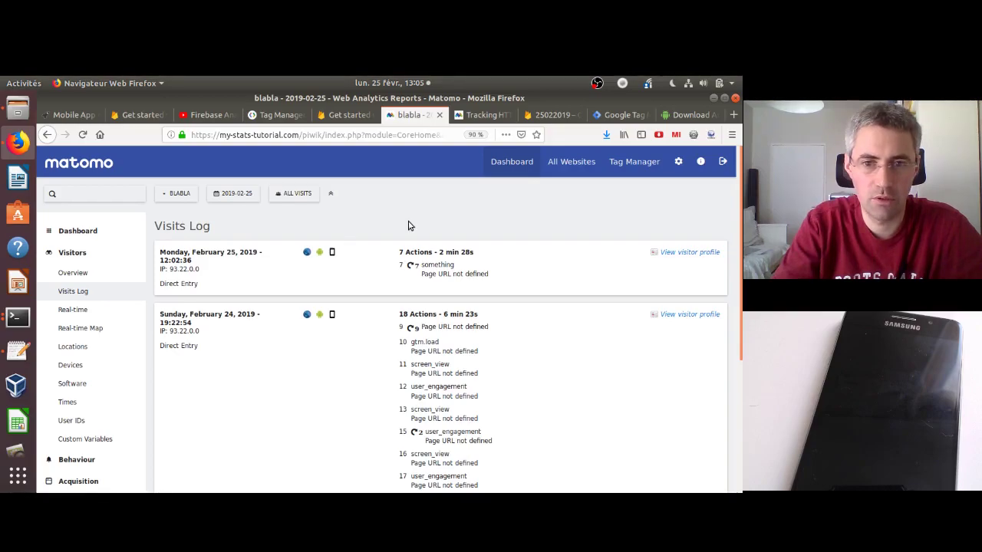
scroll(409, 226, "down", 3)
mouse_move(421, 279)
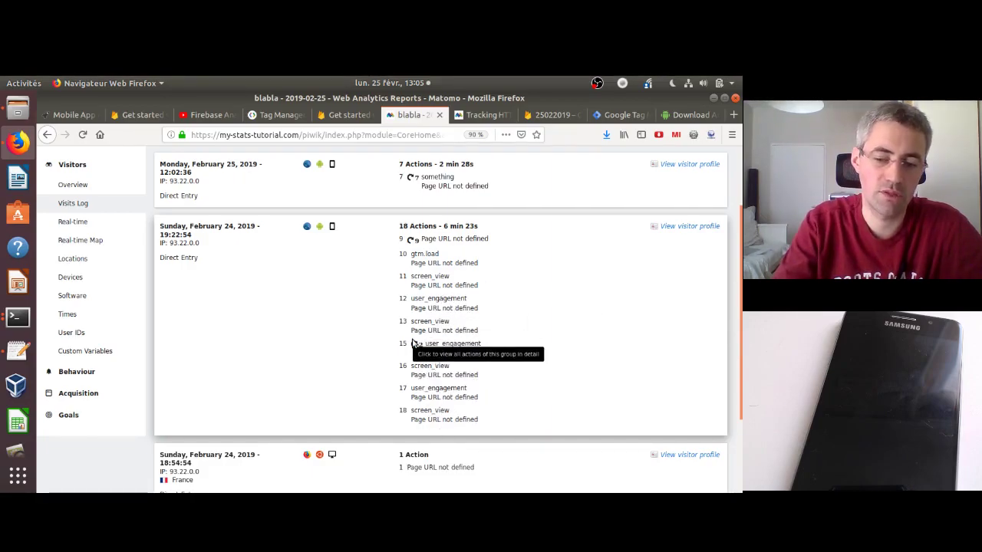
scroll(413, 343, "up", 3)
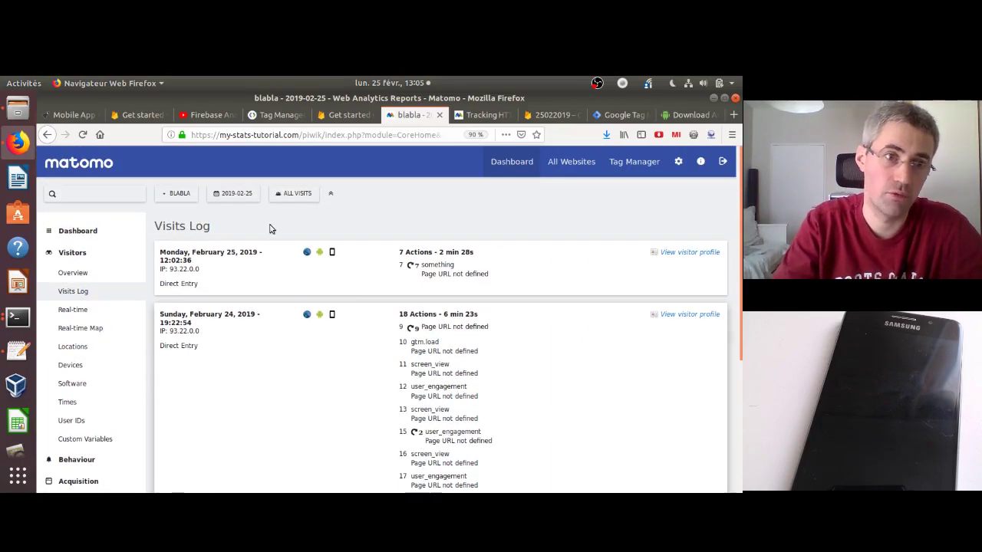
left_click(83, 137)
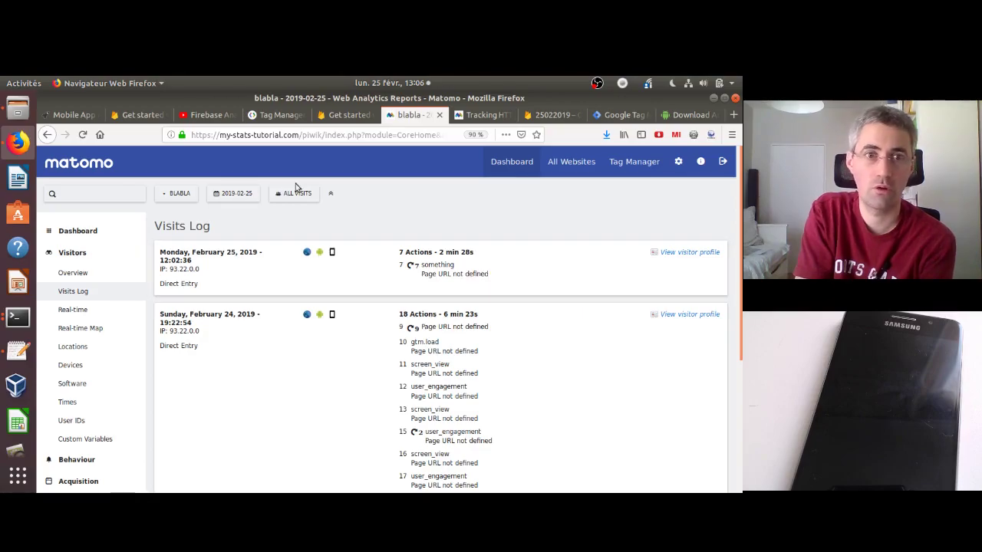
Open the Google Tag Manager for Android getting-started guide at the container download instructions.
left_click(264, 115)
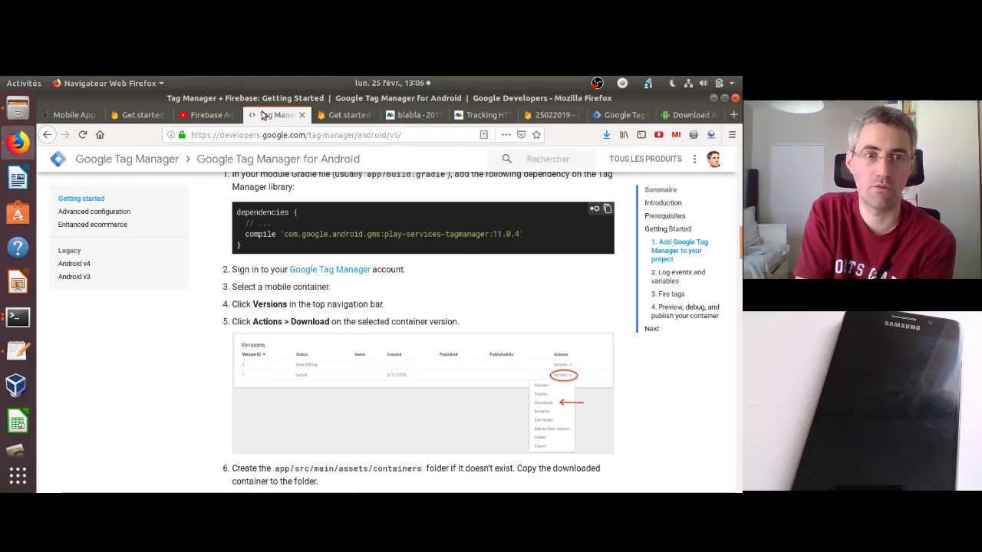